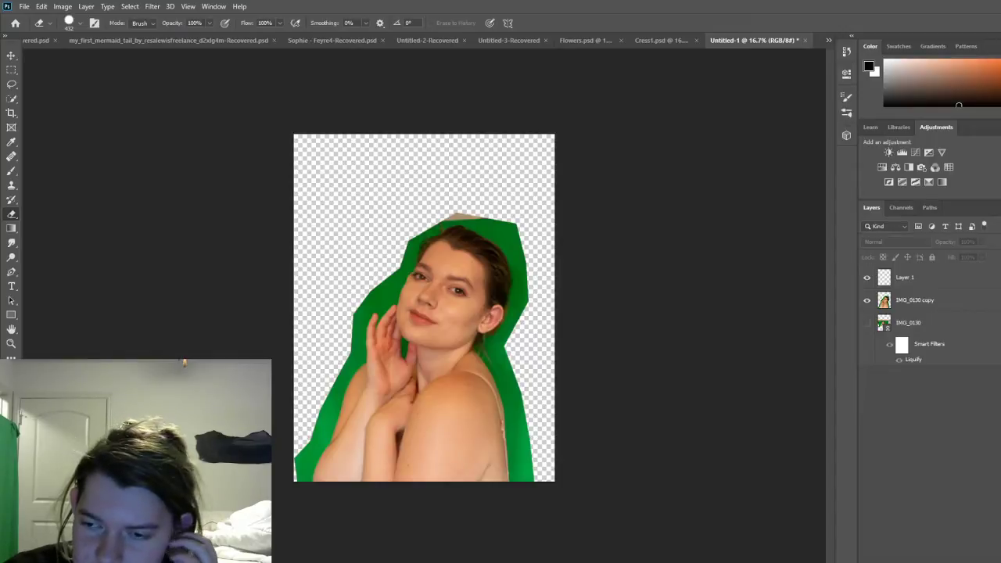
Step: Duplicate the IMG_0130 copy layer and hide the layer it was made from
left_click(906, 301)
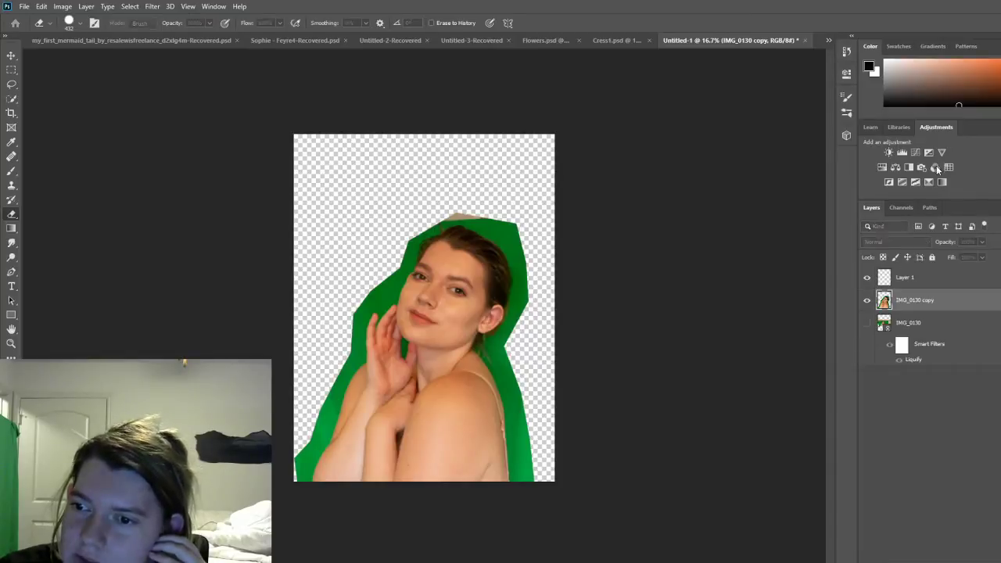
key("ctrl+j")
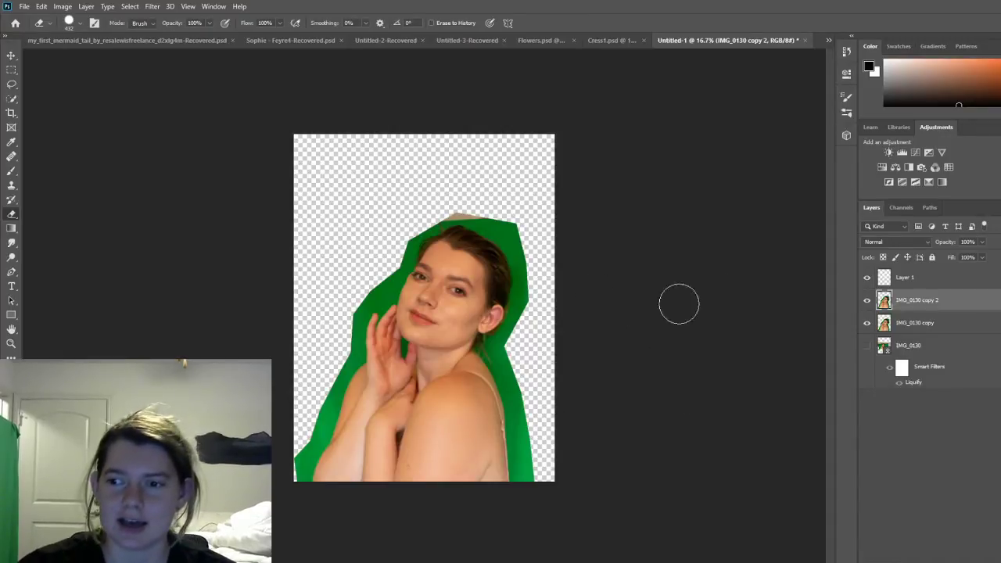
left_click(868, 324)
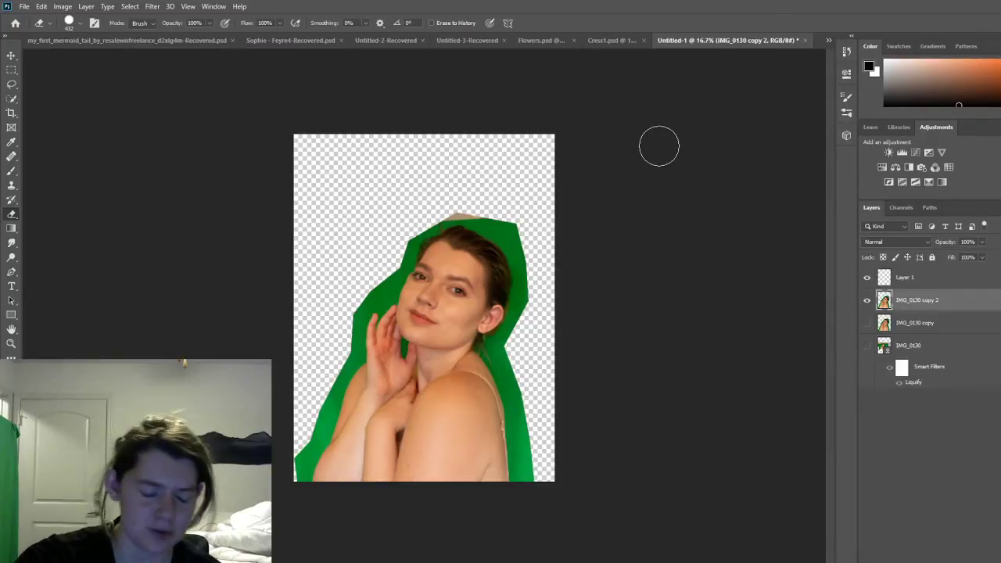
Step: Draw a closed Pen tool path around the beige background remnant just above the woman's head
left_click(11, 273)
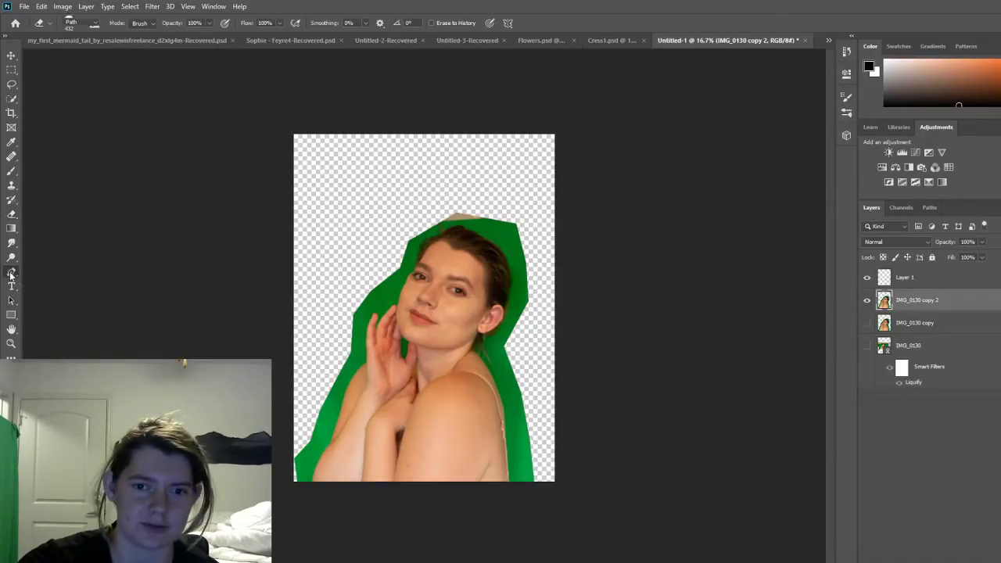
left_click(427, 227)
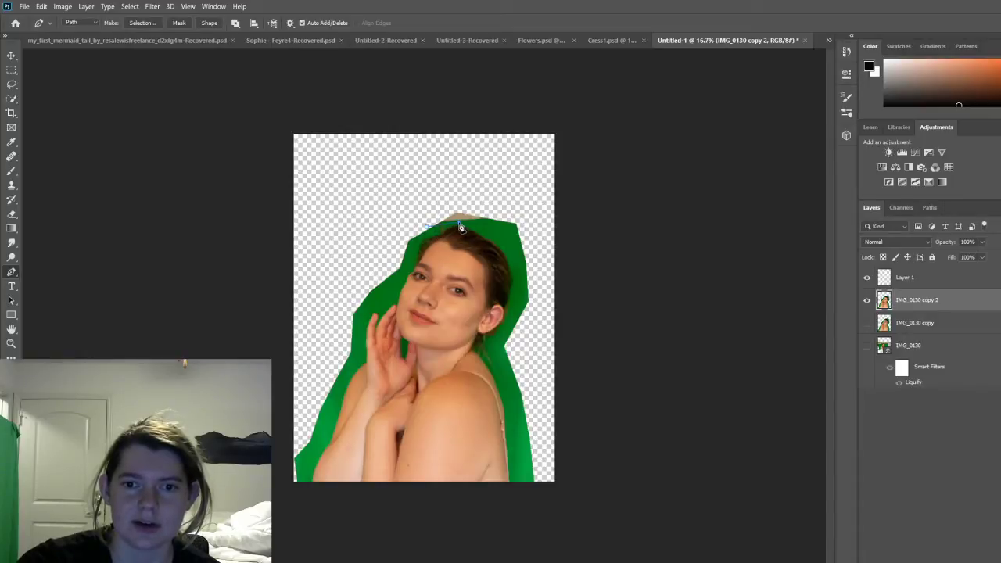
left_click_drag(520, 214, 478, 189)
left_click(443, 203)
left_click(427, 227)
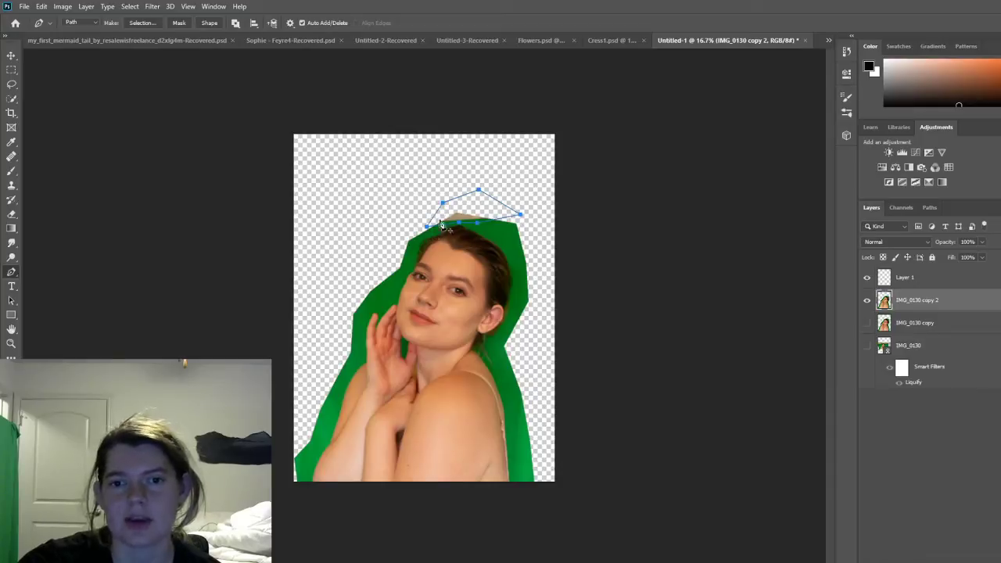
Step: Convert the path above the head into a selection and erase the beige remnant inside it, leaving nothing selected
key("i")
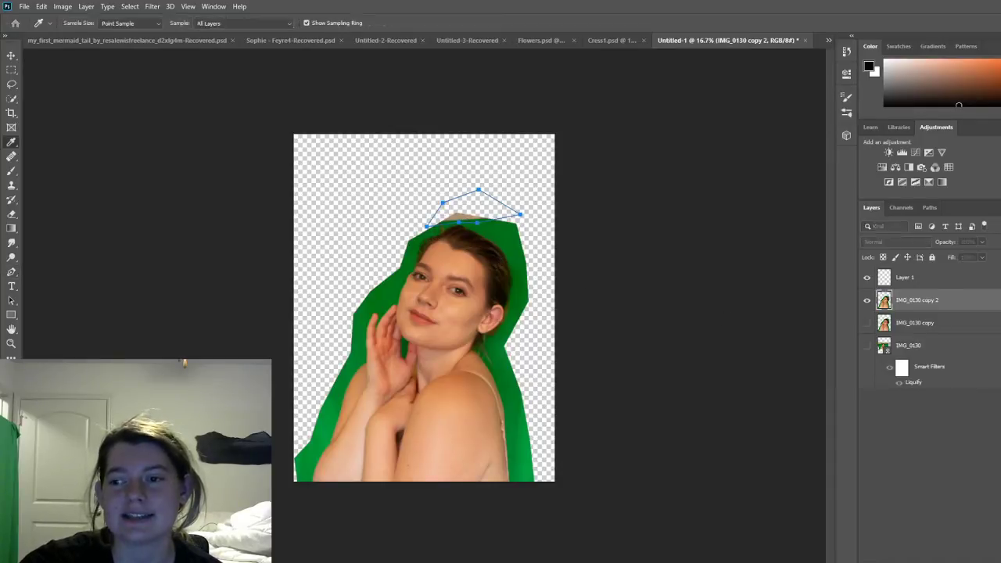
key("p")
key("ctrl+Return")
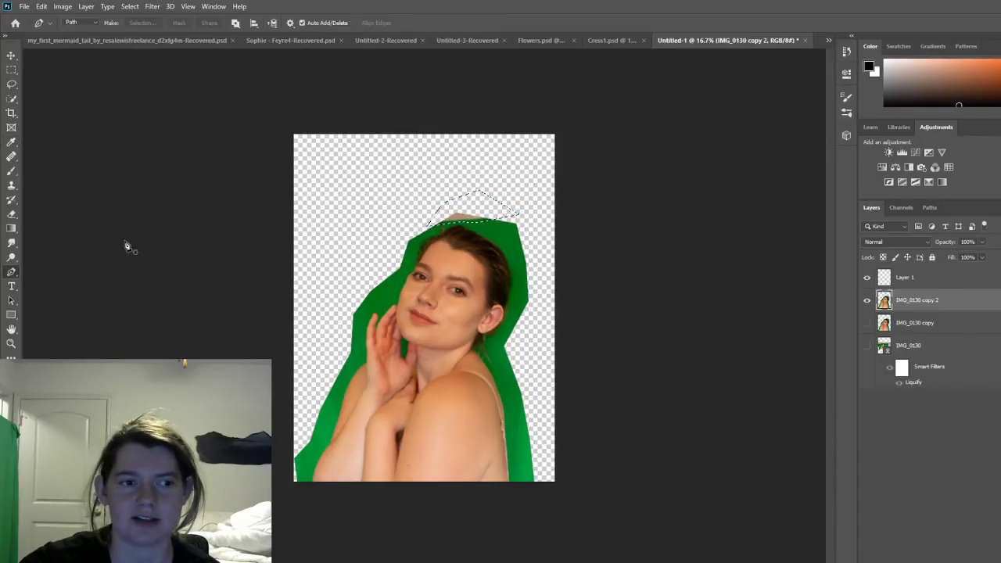
left_click(11, 215)
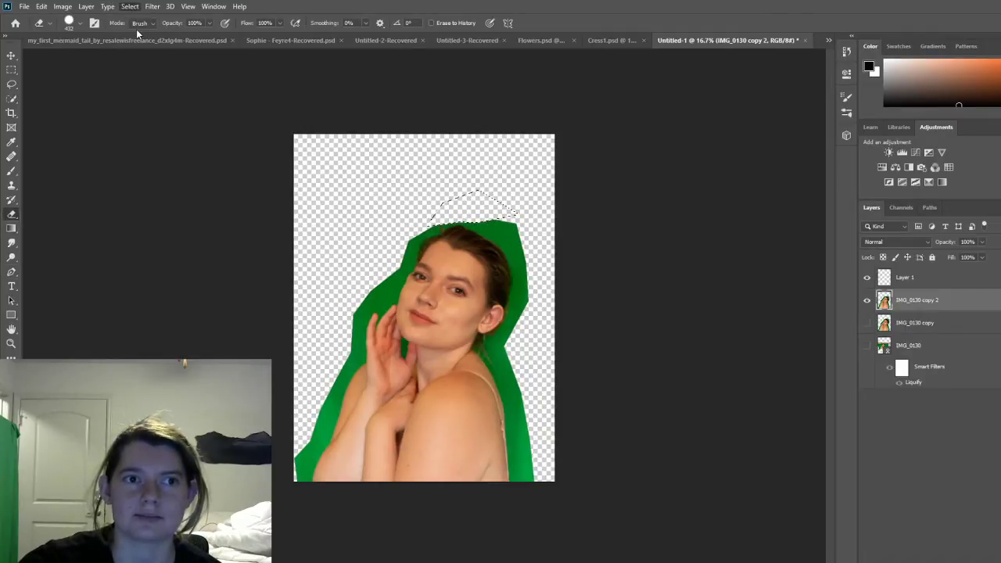
key("ctrl+d")
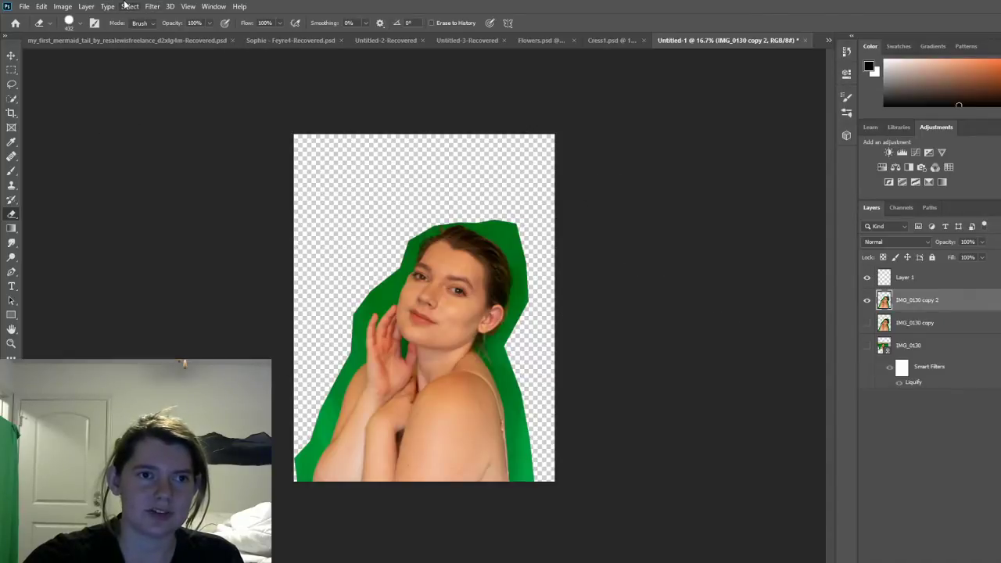
key("i")
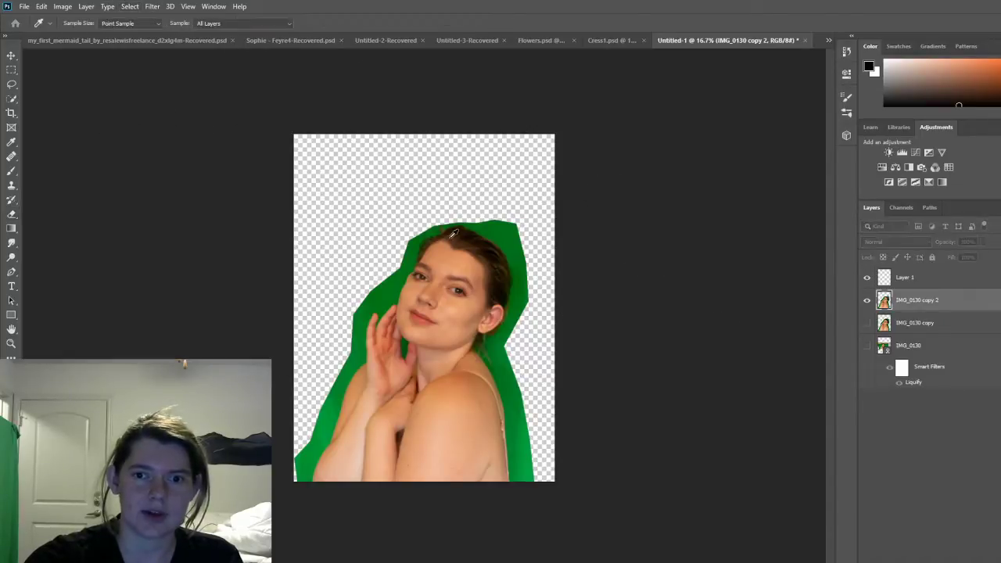
left_click(506, 227)
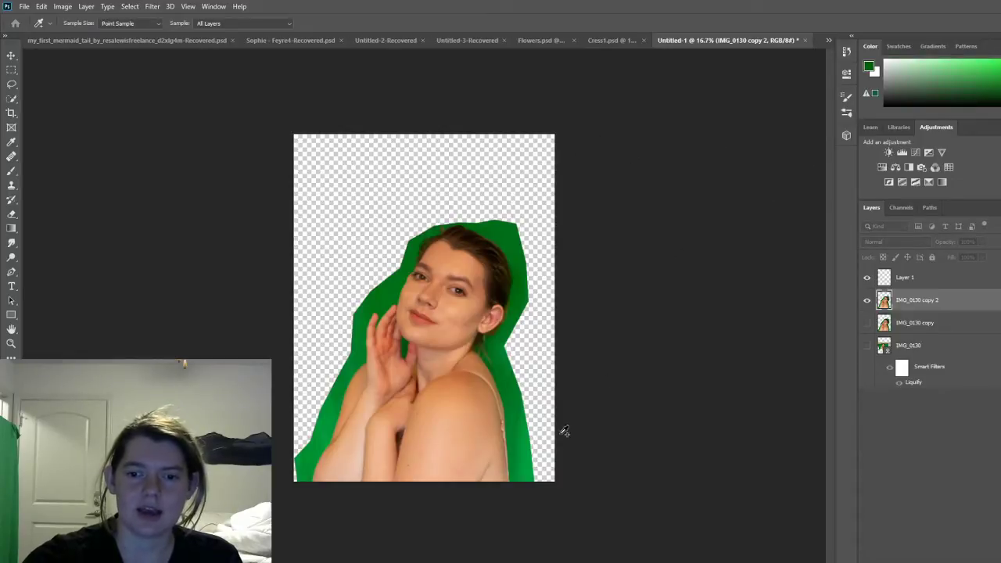
left_click(522, 457)
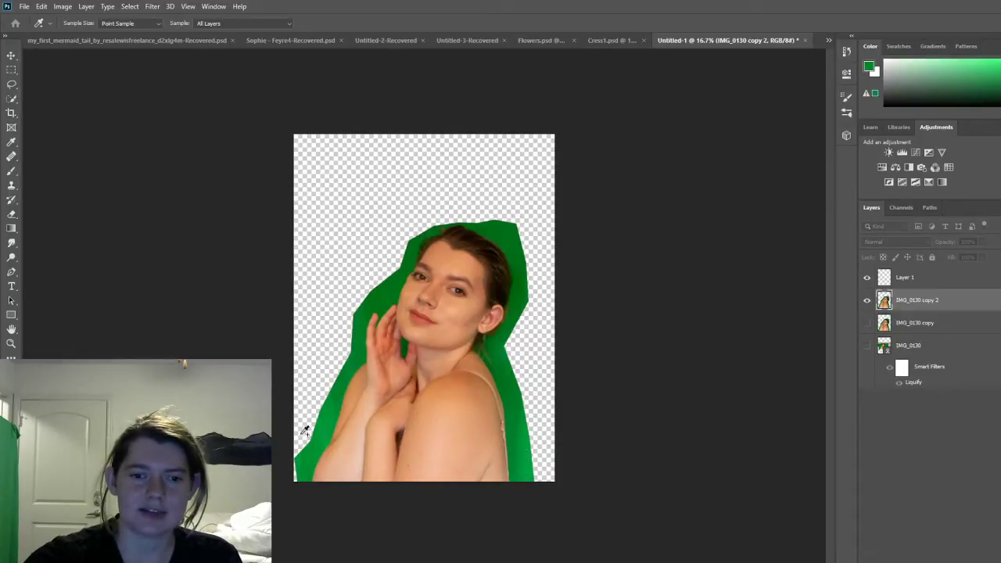
key("d")
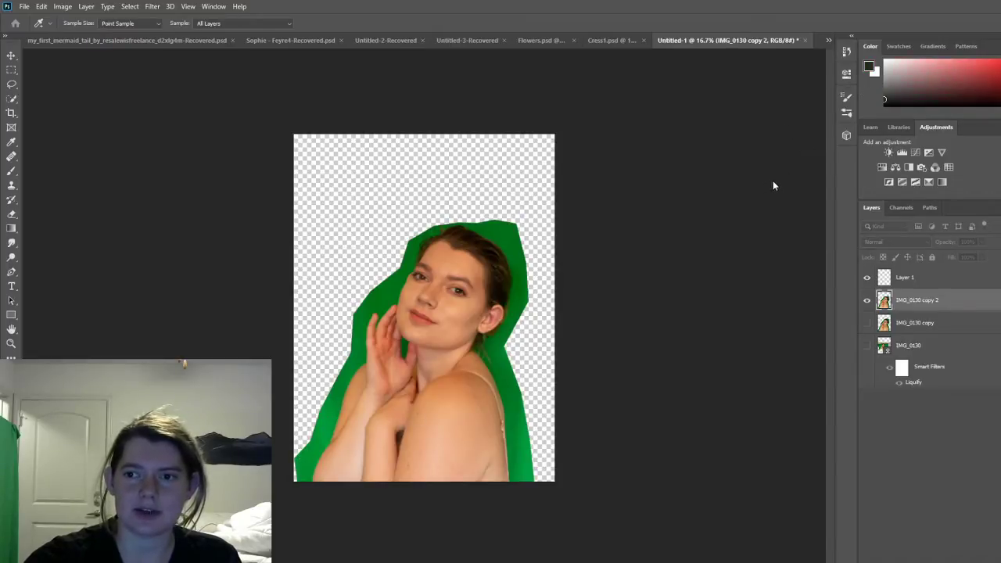
key("e")
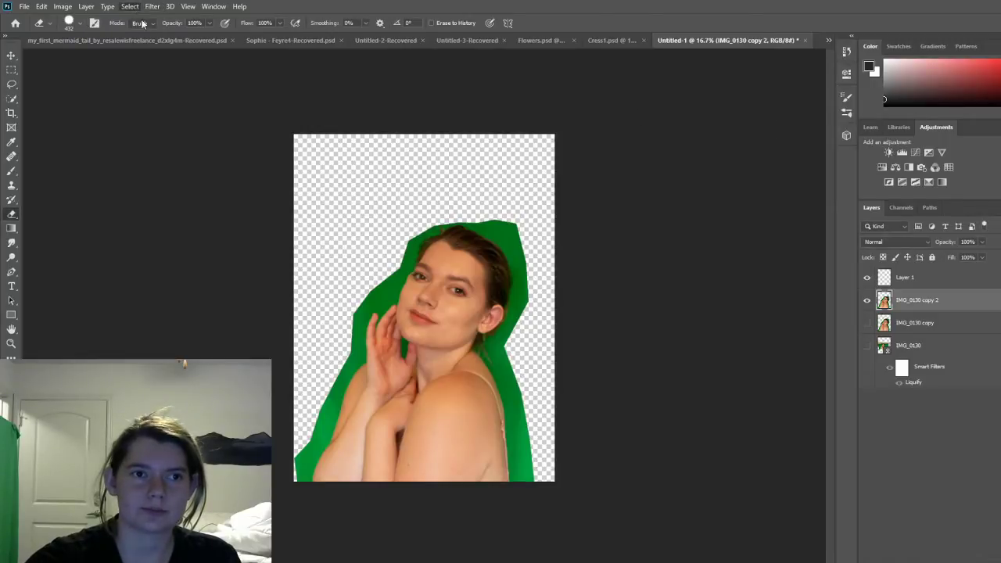
Step: Select the green background with Color Range, sampling the green beside the face and above the head
key("i")
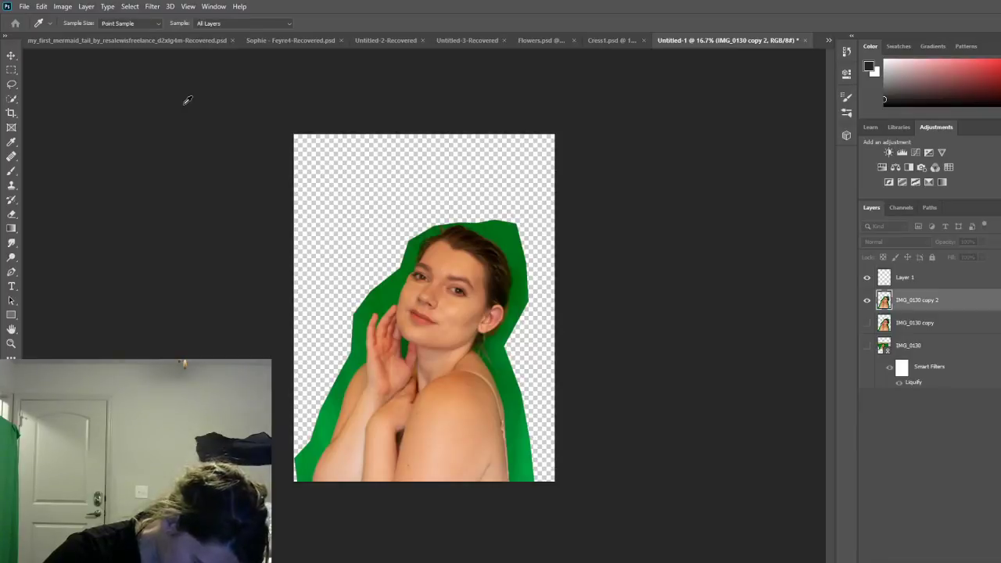
left_click(394, 287)
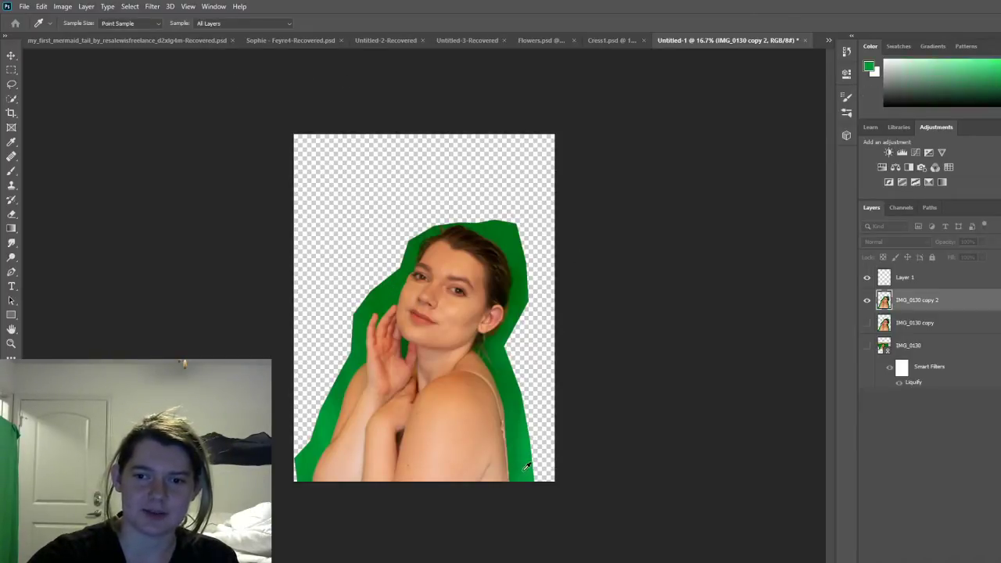
left_click(503, 226)
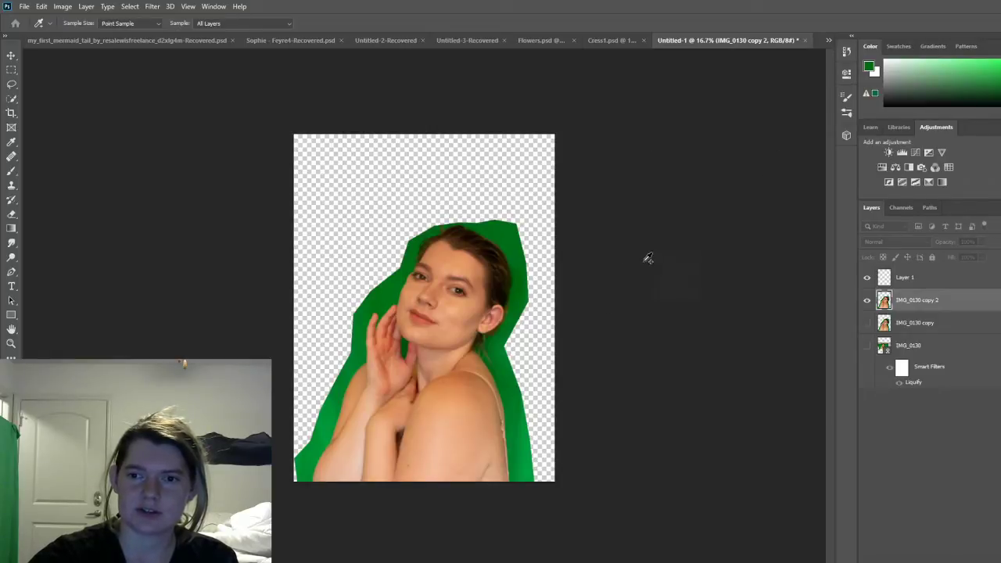
key("e")
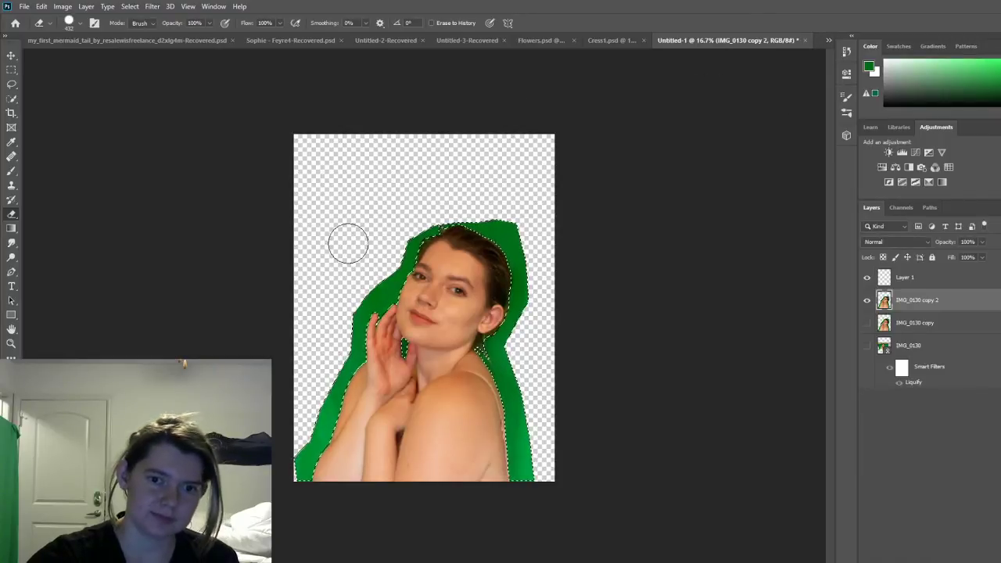
Step: Erase all the selected green around the woman's body and head
mouse_move(415, 282)
left_mouse_down()
mouse_move(397, 325)
mouse_move(369, 313)
mouse_move(345, 374)
mouse_move(342, 422)
mouse_move(300, 467)
left_mouse_up()
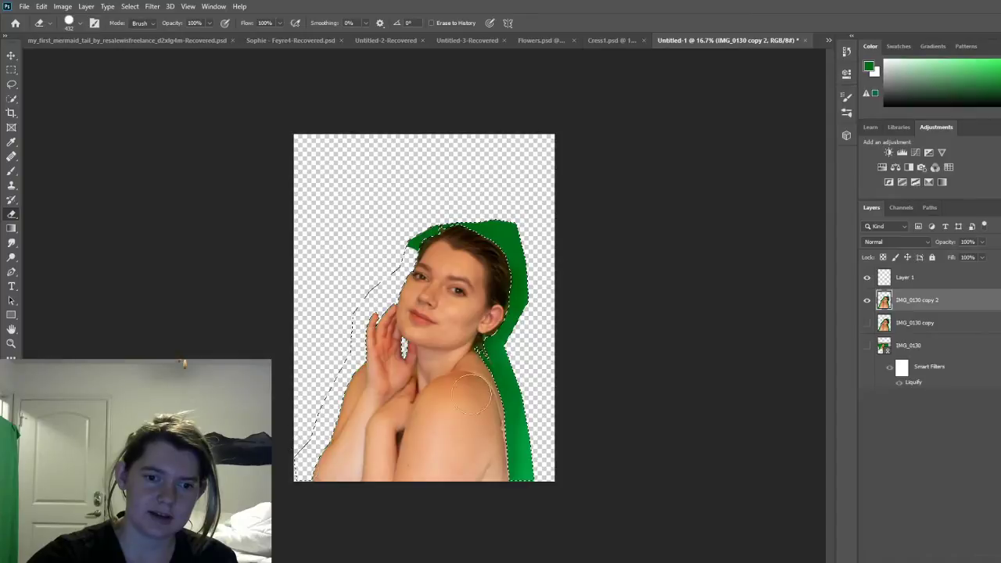
mouse_move(490, 395)
left_mouse_down()
mouse_move(536, 480)
mouse_move(512, 498)
mouse_move(524, 470)
mouse_move(521, 396)
mouse_move(488, 361)
mouse_move(477, 364)
mouse_move(500, 415)
mouse_move(516, 337)
mouse_move(491, 392)
mouse_move(528, 237)
mouse_move(509, 228)
mouse_move(431, 237)
left_mouse_up()
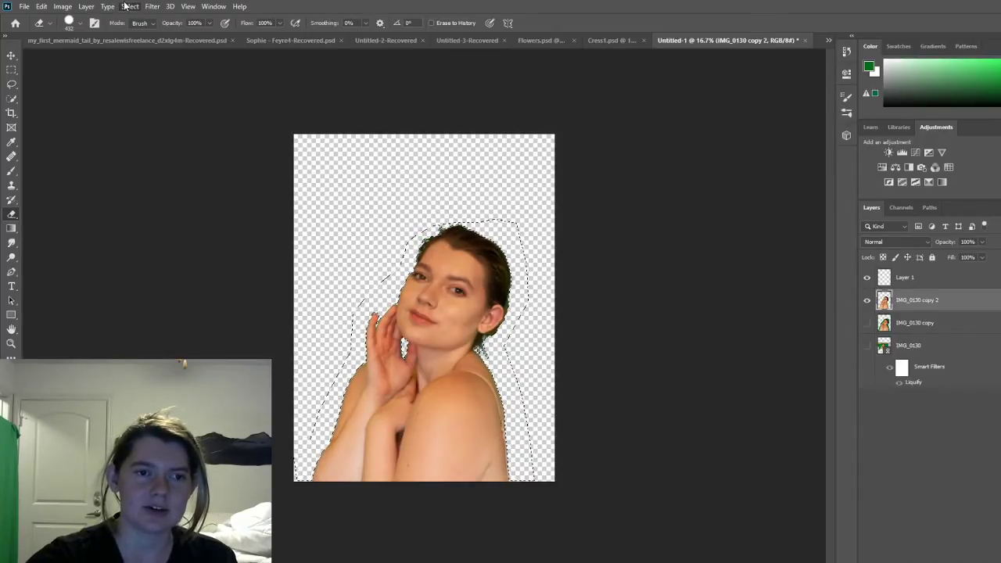
Step: Try another Color Range selection for the leftover green around the woman and clear the selection
key("i")
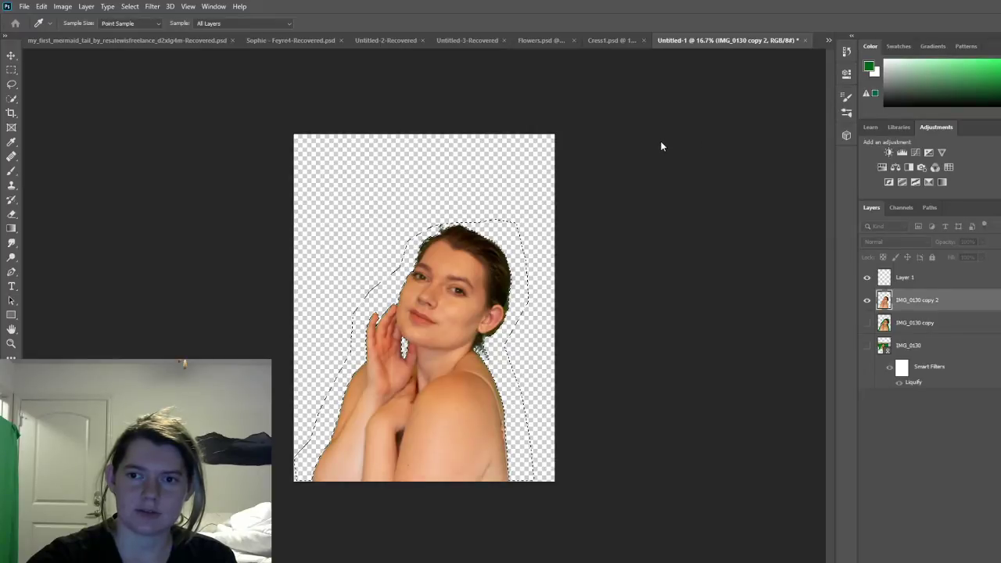
key("e")
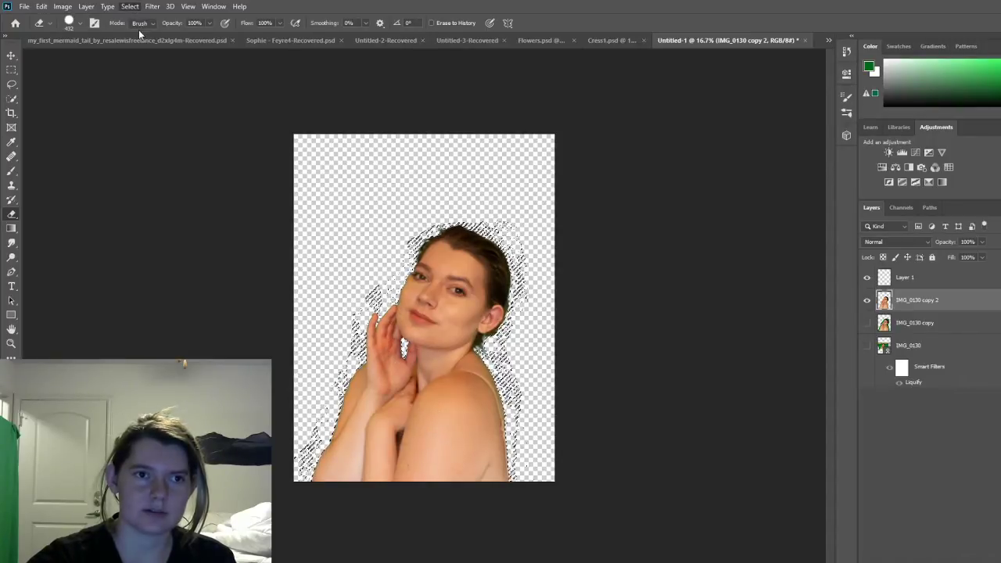
key("ctrl+d")
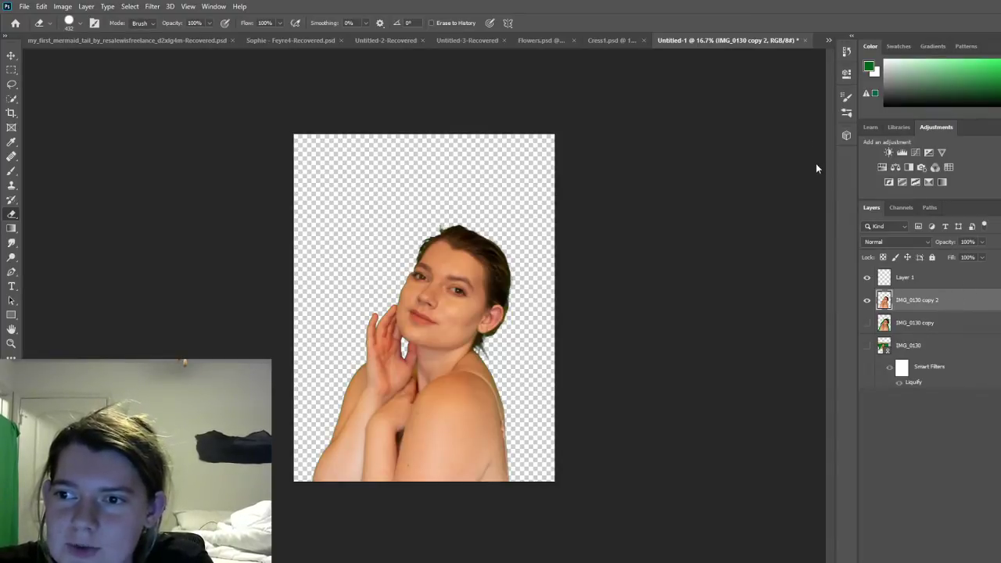
Step: Duplicate the IMG_0130 copy 2 cutout layer and apply a High Pass filter to the duplicate
key("ctrl+j")
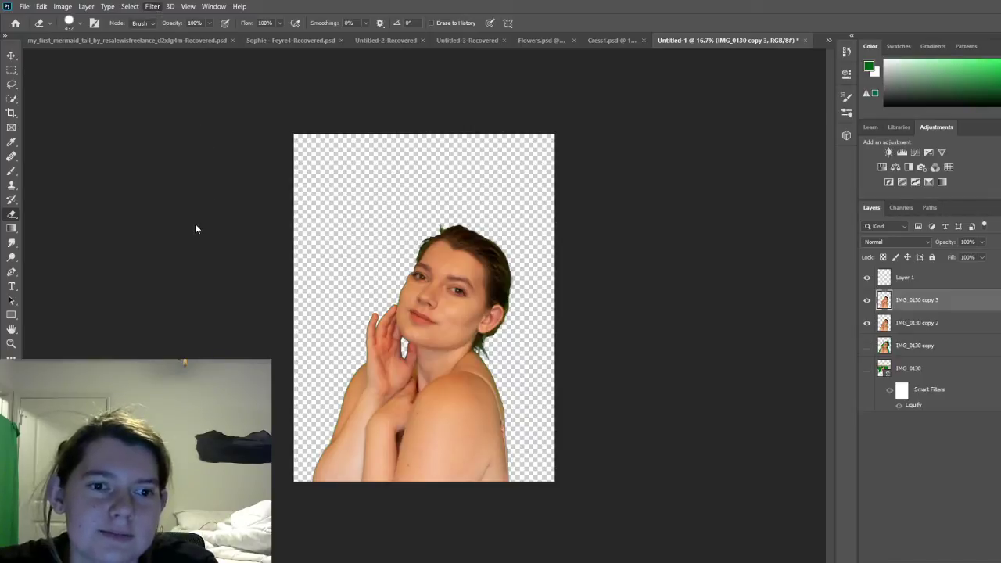
key("ctrl+alt+f")
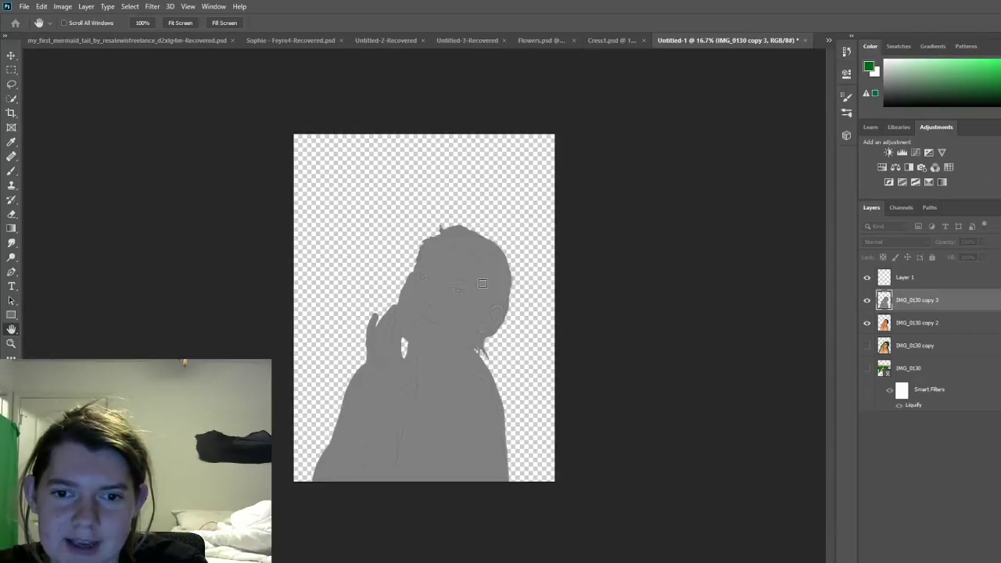
left_click(690, 290)
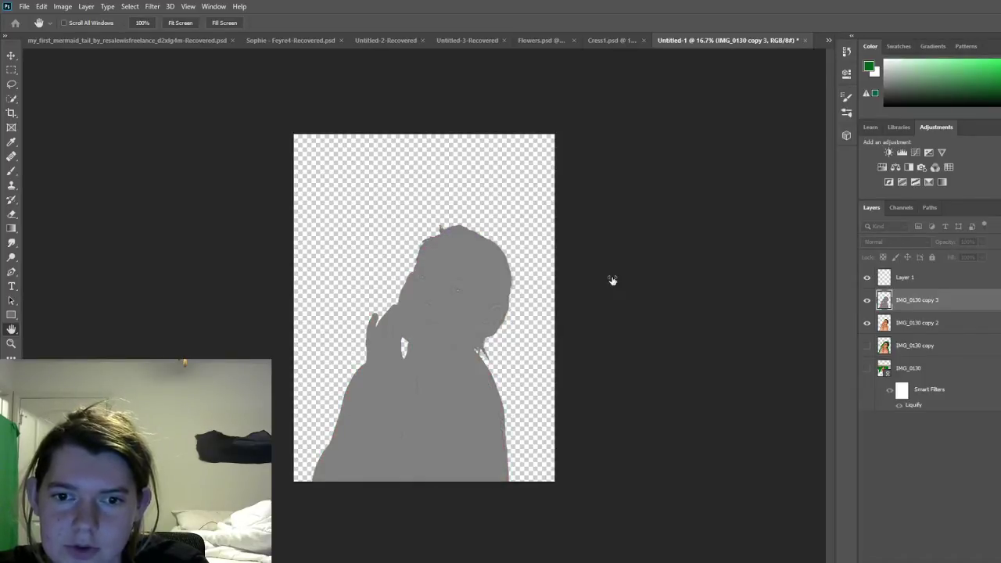
key("e")
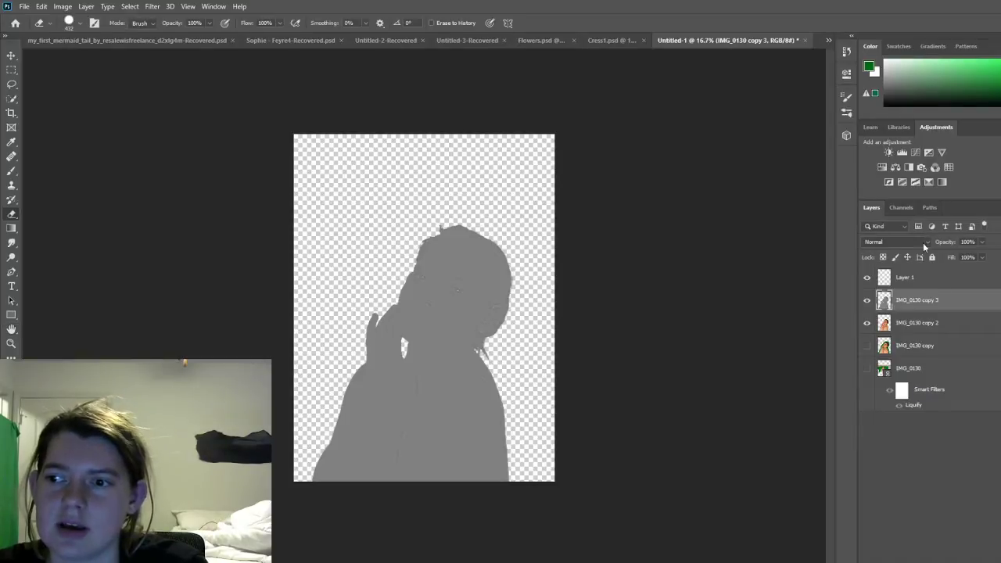
Step: Set the grey high-pass layer's blend mode to Linear Light and compare the image with the layer hidden and shown
left_click(907, 240)
left_click(910, 407)
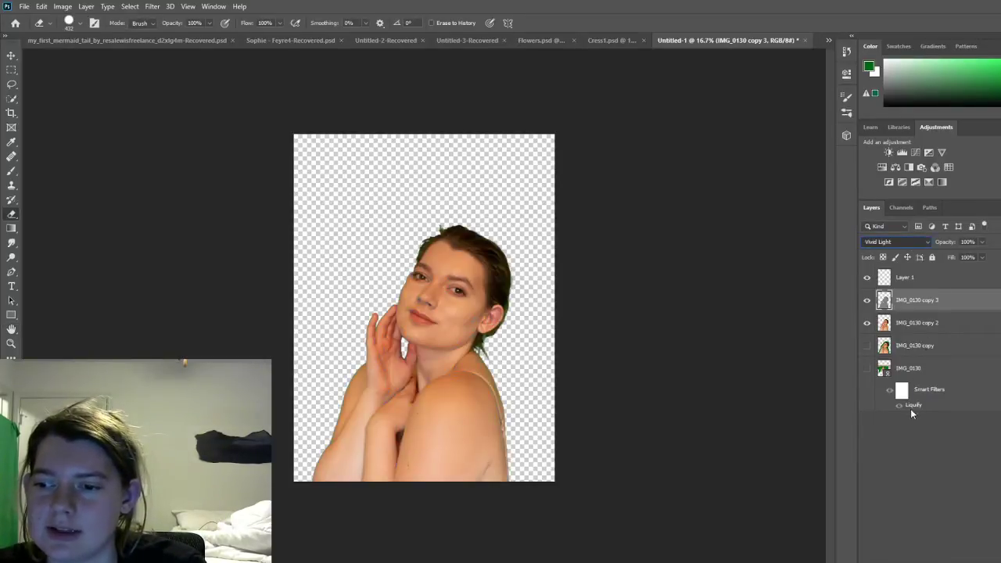
key("Up")
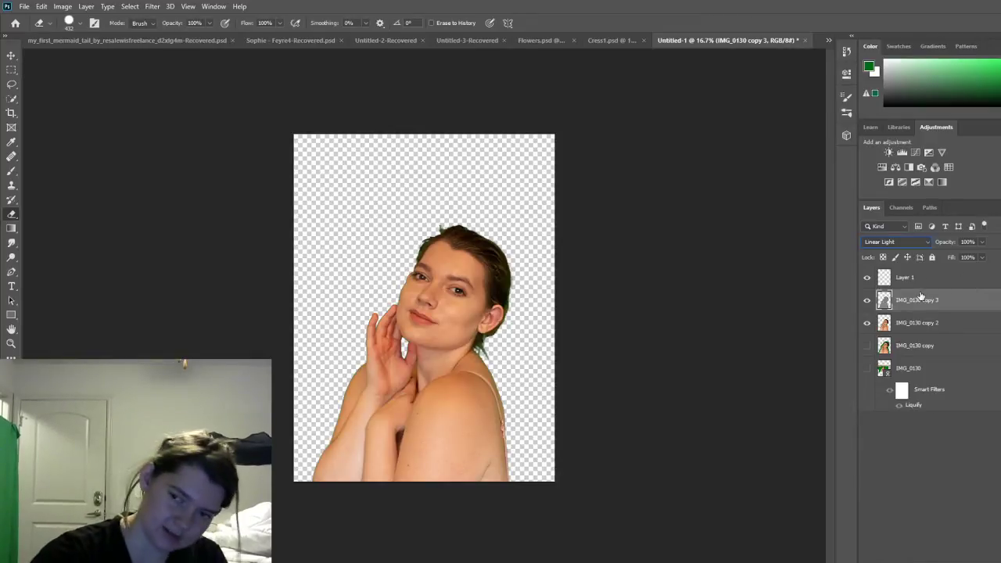
left_click(866, 302)
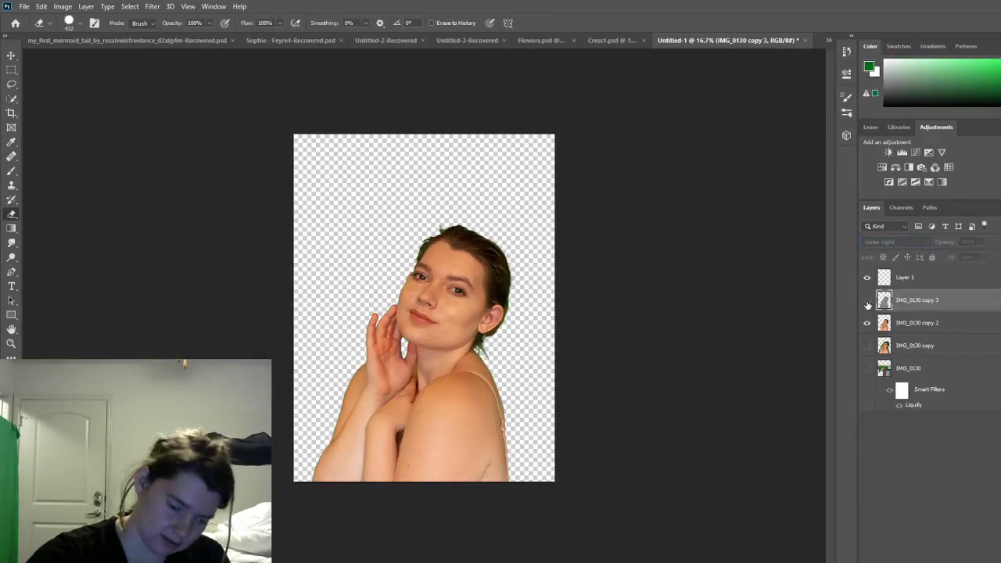
left_click(866, 302)
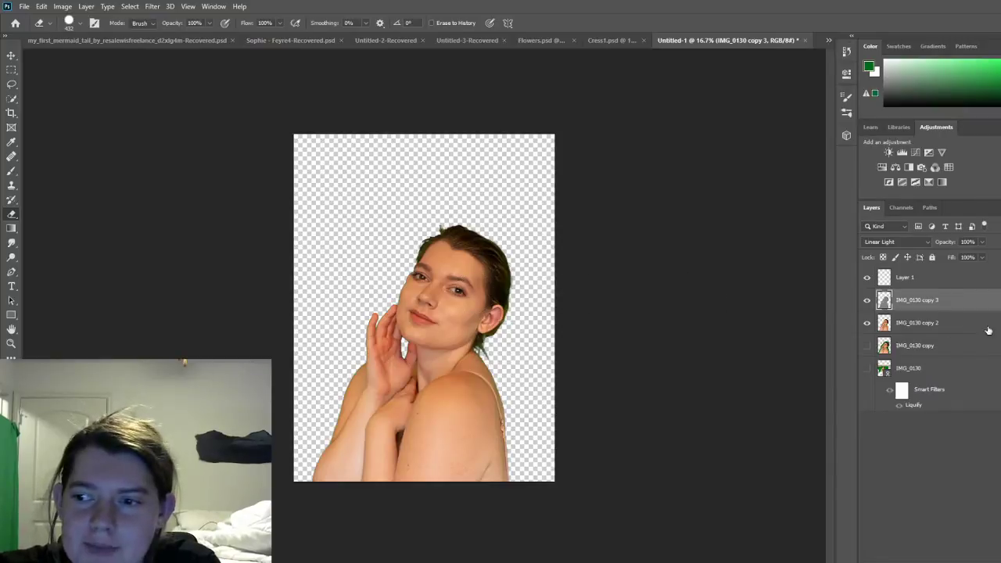
Step: Group the IMG_0130 copy 2 and IMG_0130 copy 3 layers and duplicate the group
left_click(956, 331)
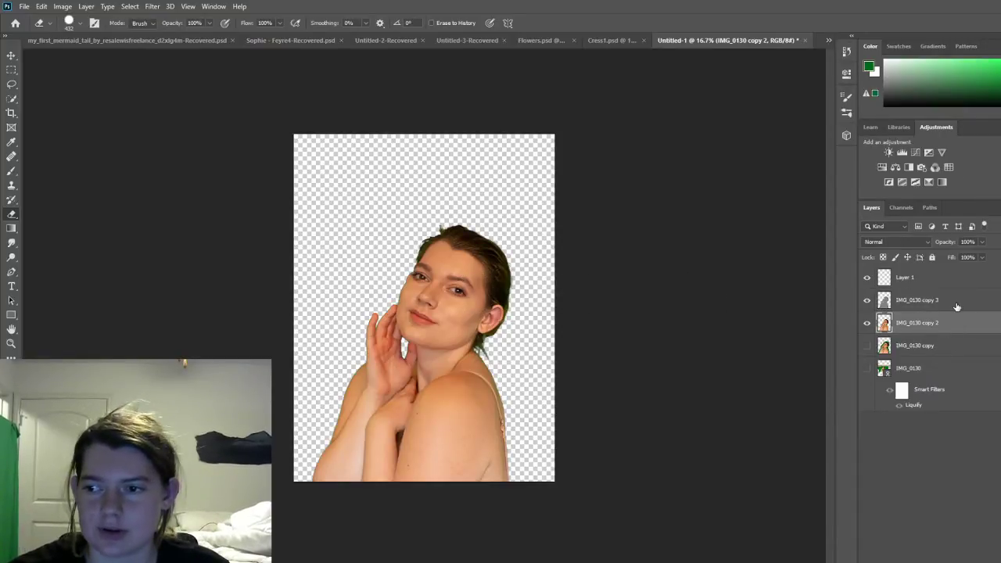
left_click(957, 305, "shift")
key("ctrl+g")
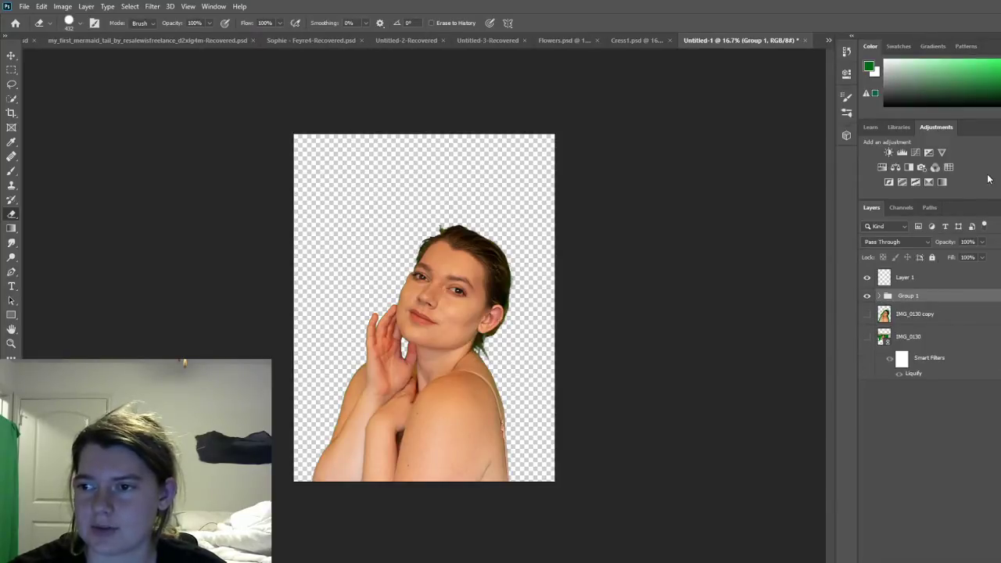
key("ctrl+j")
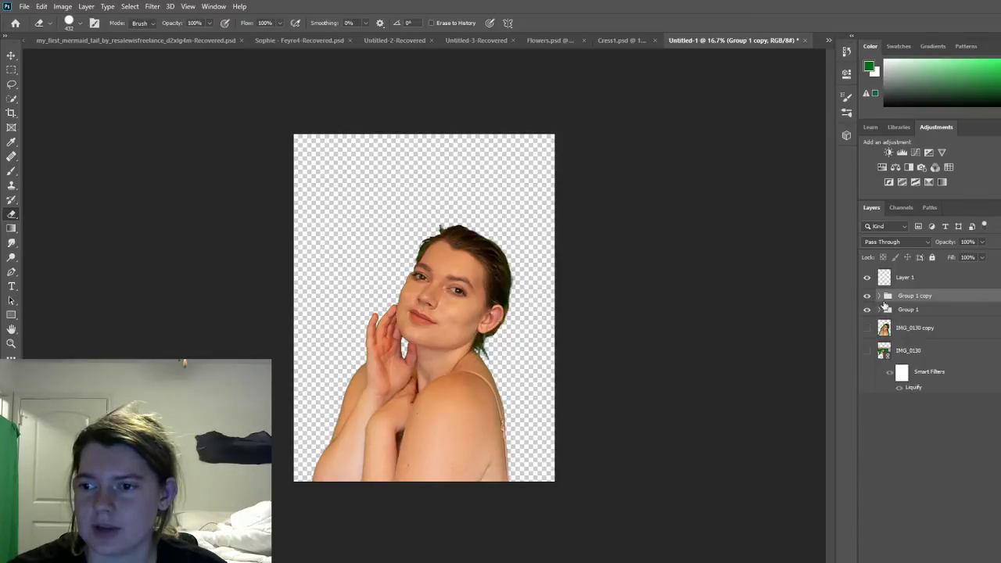
Step: Rename the duplicated group as Portrait and collapse it into a single layer
double_click(923, 295)
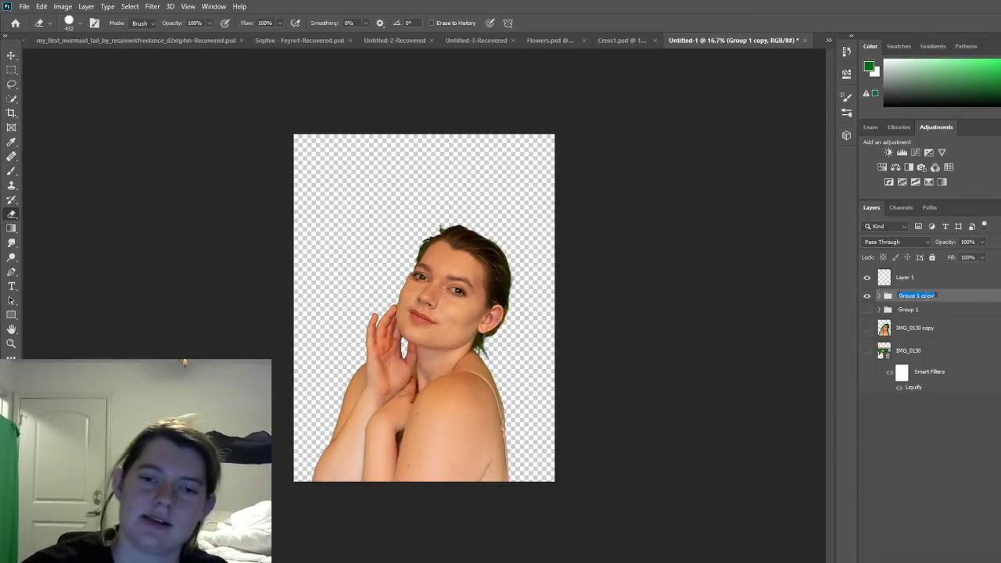
type("F")
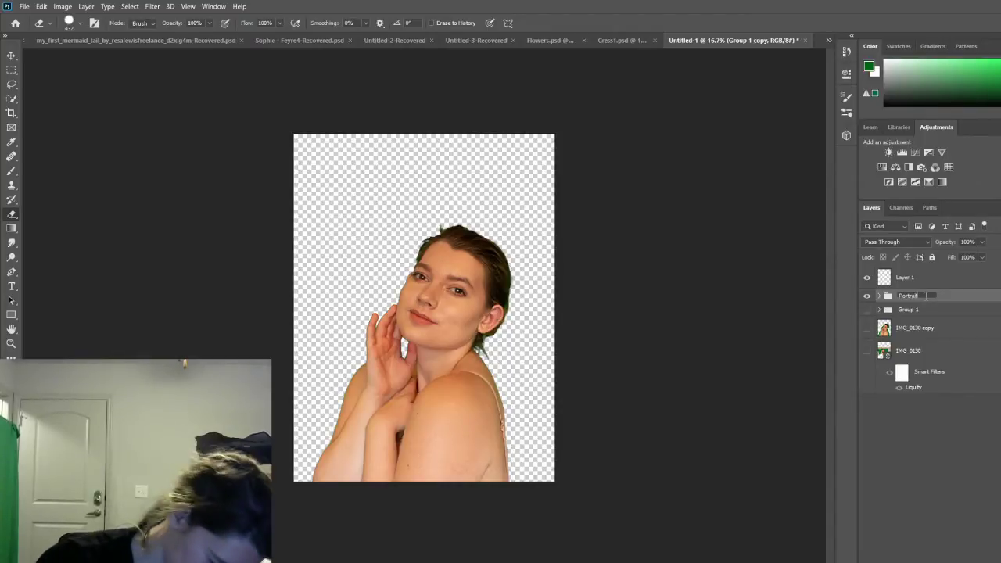
key("Return")
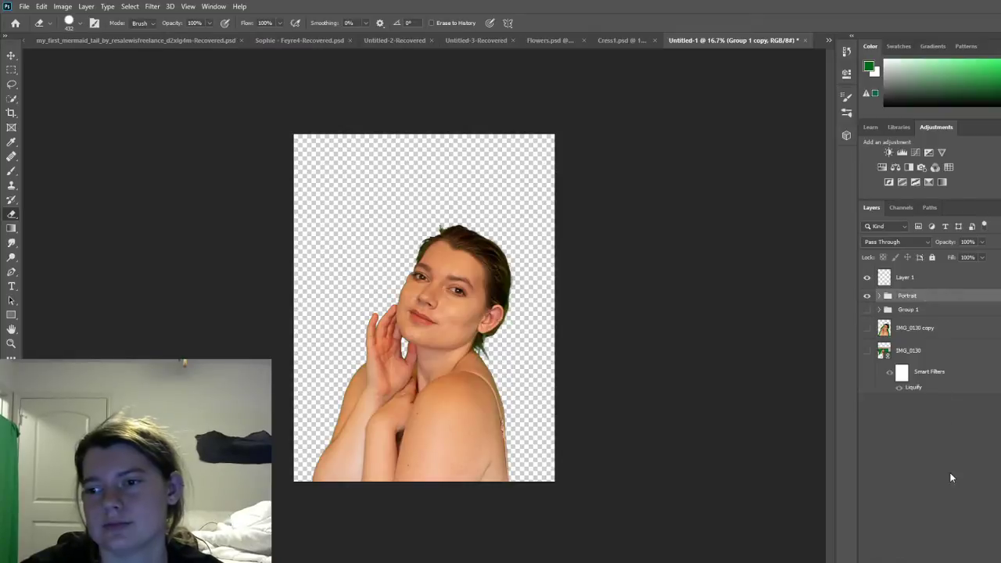
left_click(952, 477)
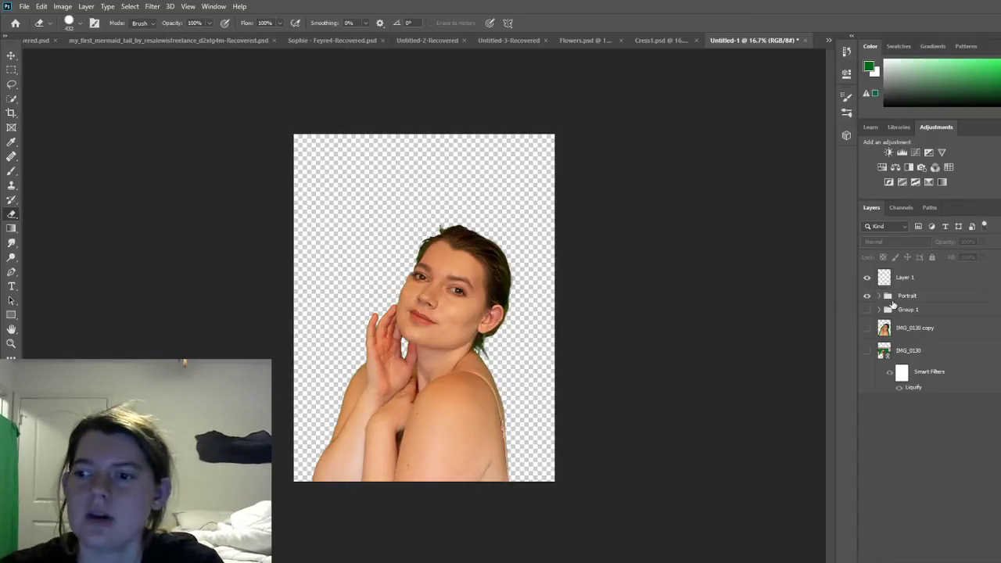
left_click(954, 297)
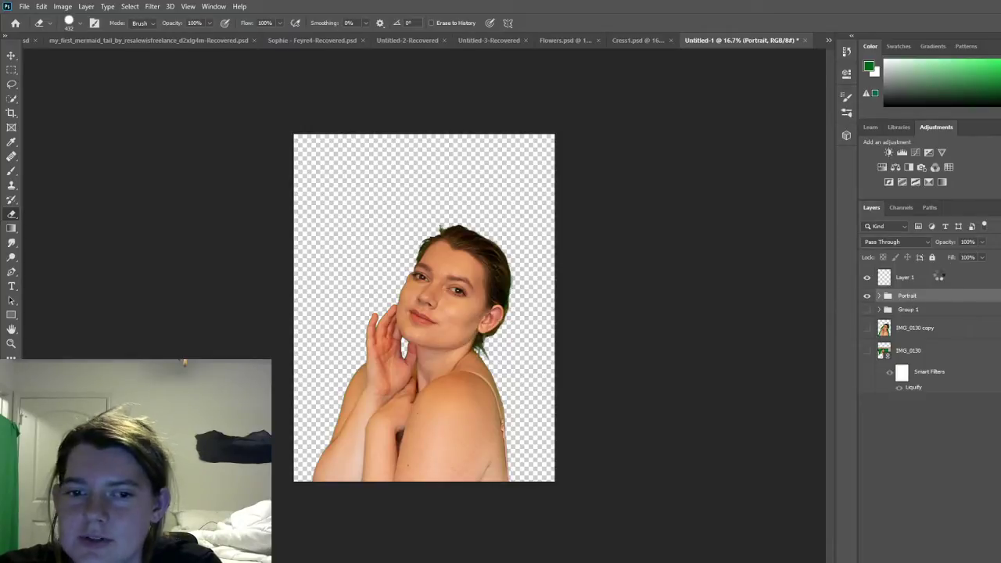
key("ctrl+e")
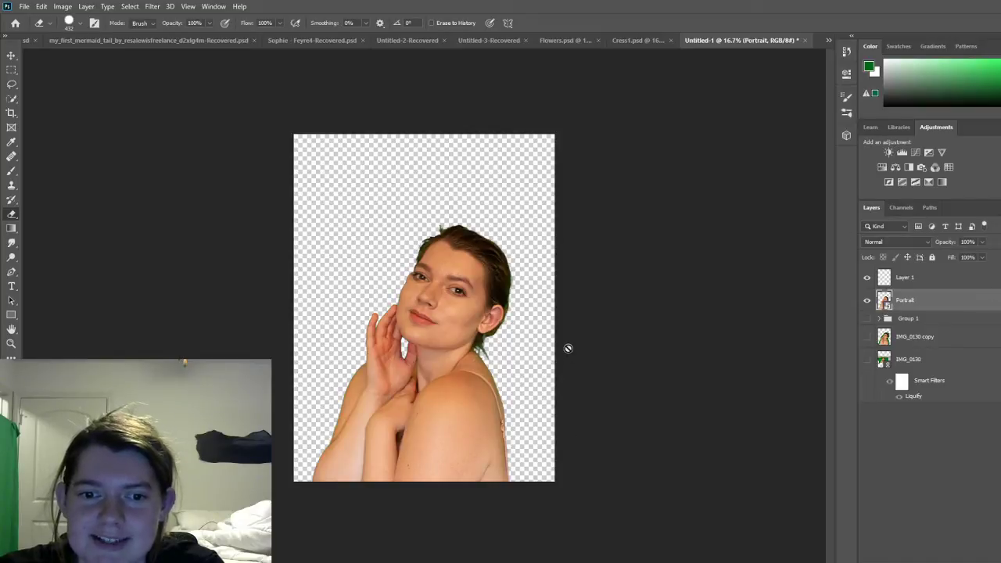
Step: Add a Hue/Saturation adjustment layer above Portrait and a new empty layer on top of it
left_click(879, 169)
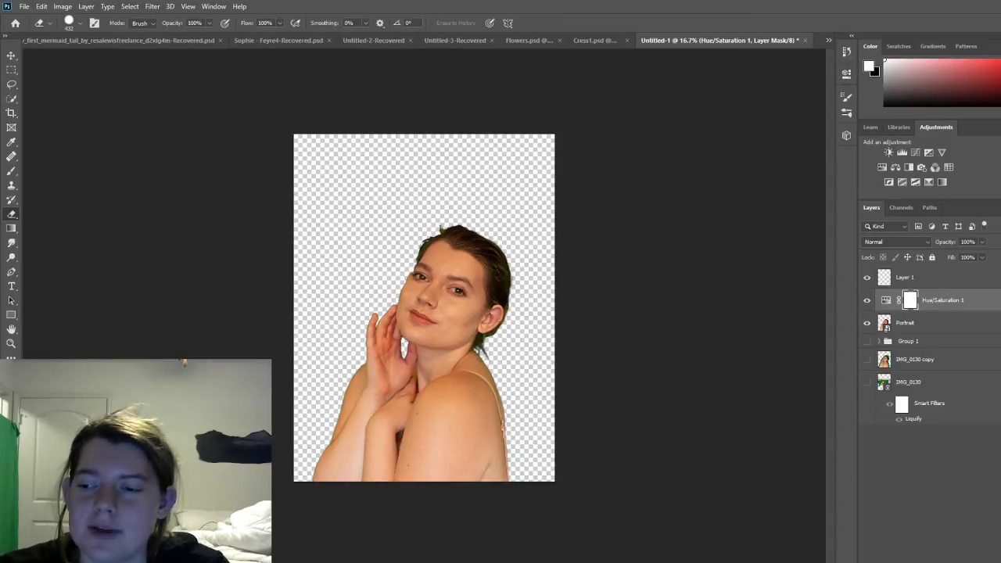
key("ctrl+shift+alt+n")
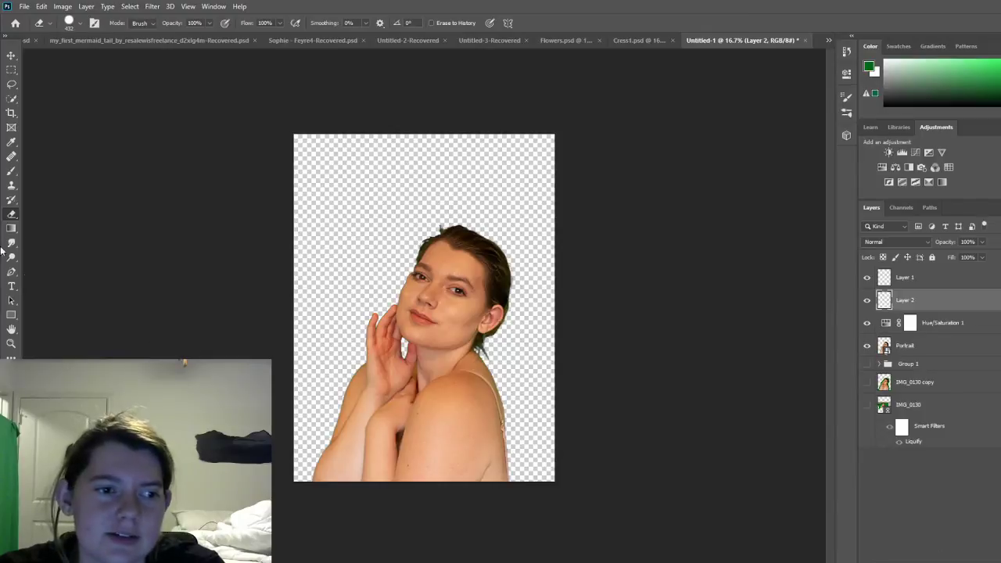
Step: Draw a closed curved path around the woman's far eye with the Curvature Pen tool and convert it to a selection
left_click(11, 272)
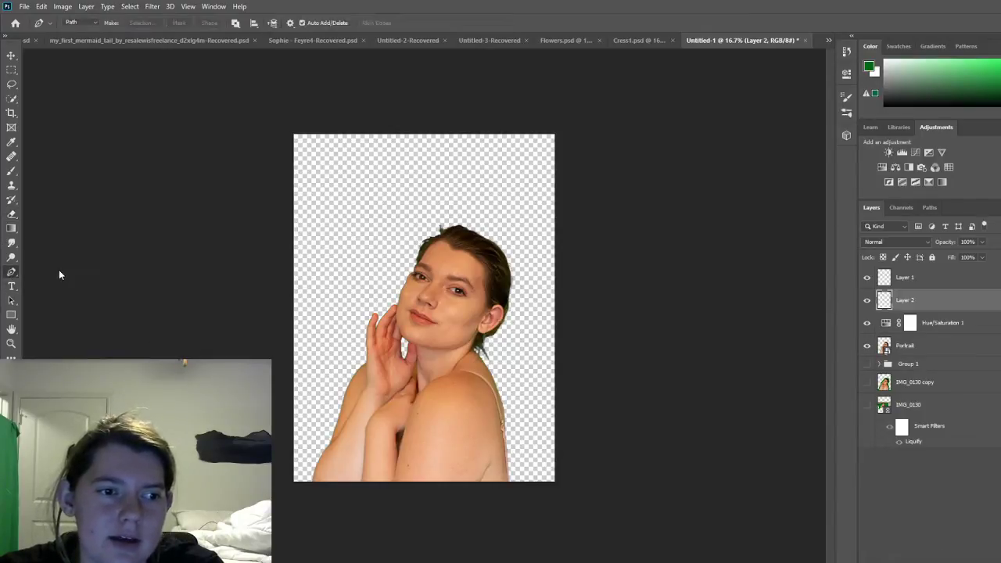
key("shift+p")
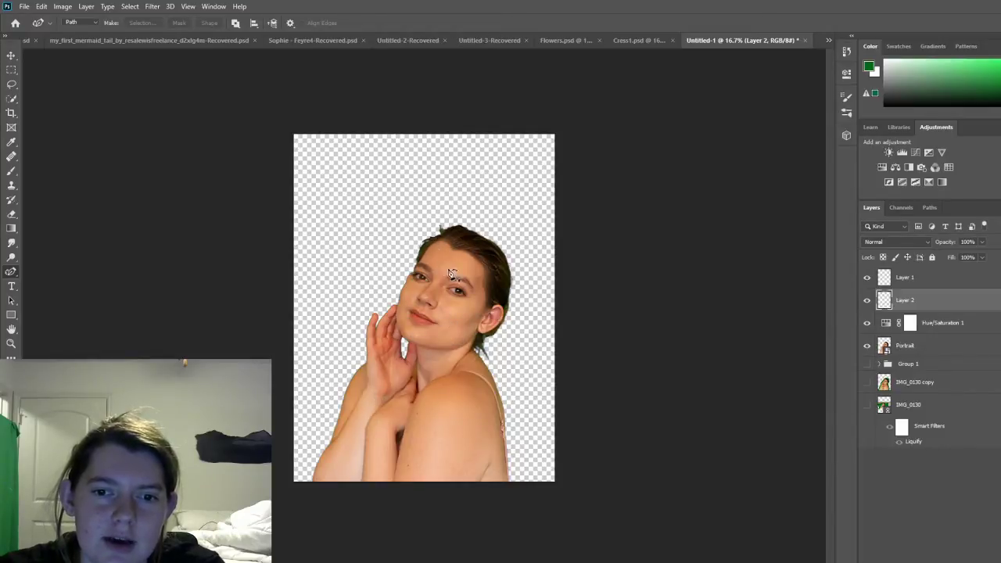
left_click(406, 295)
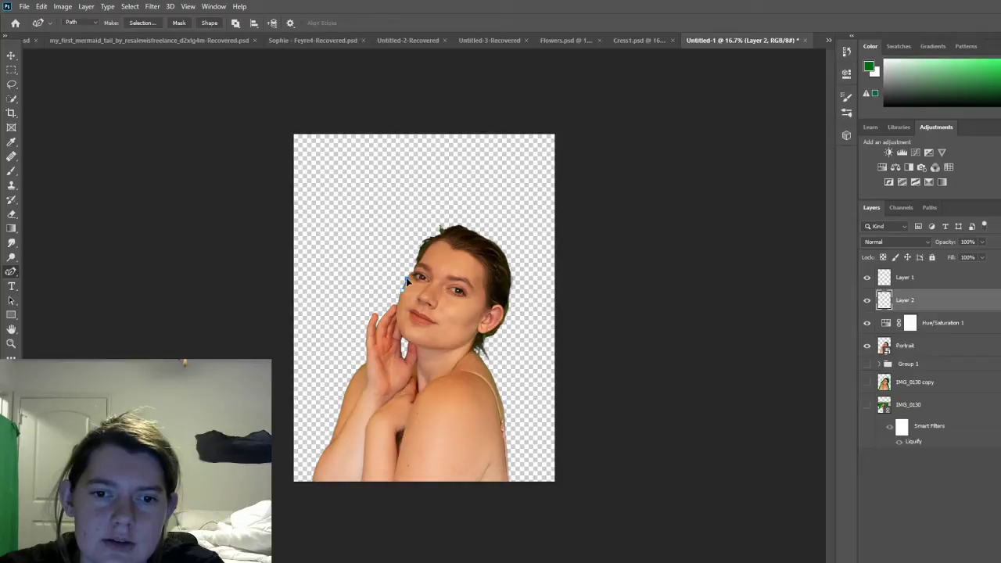
left_click(411, 276)
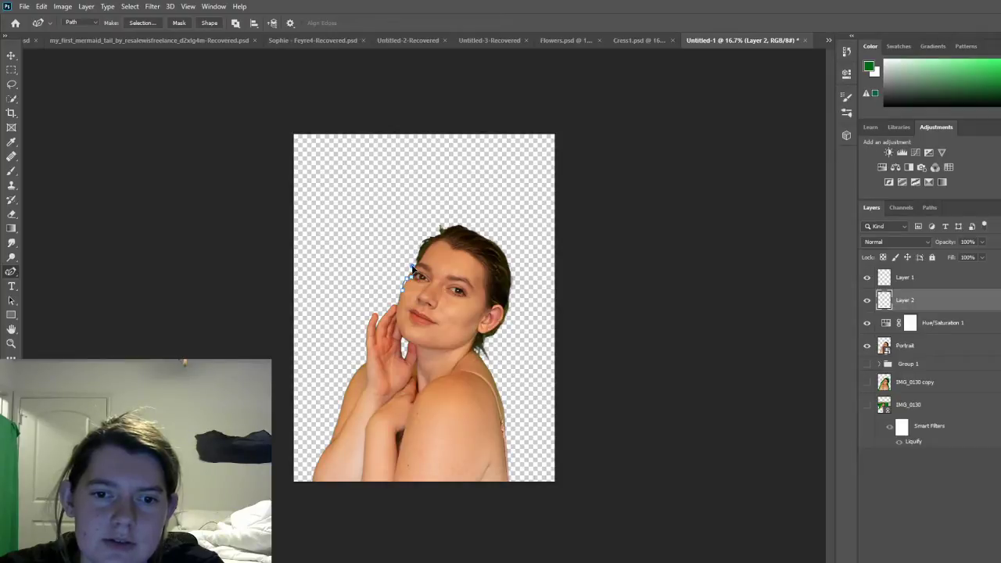
left_click(420, 265)
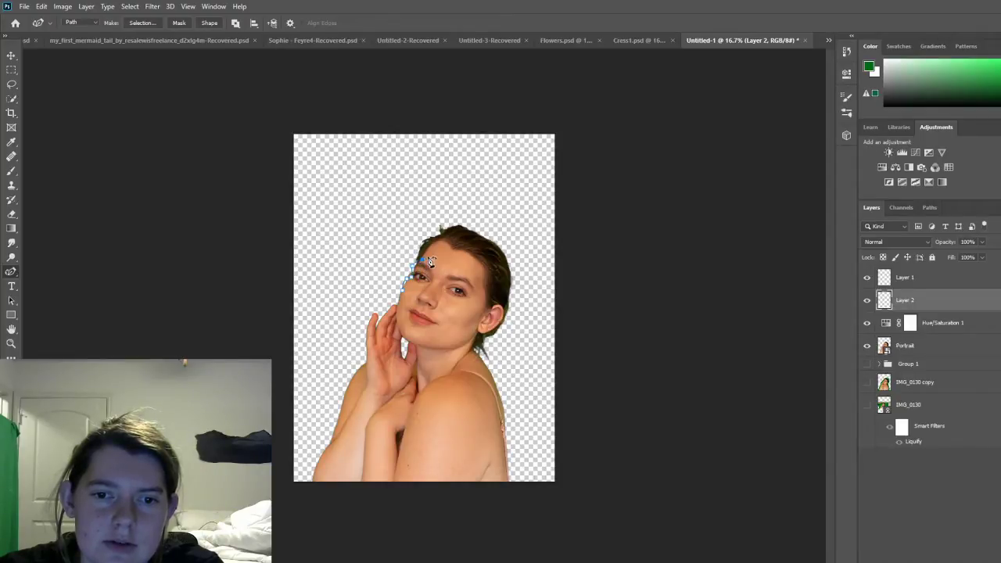
left_click(428, 255)
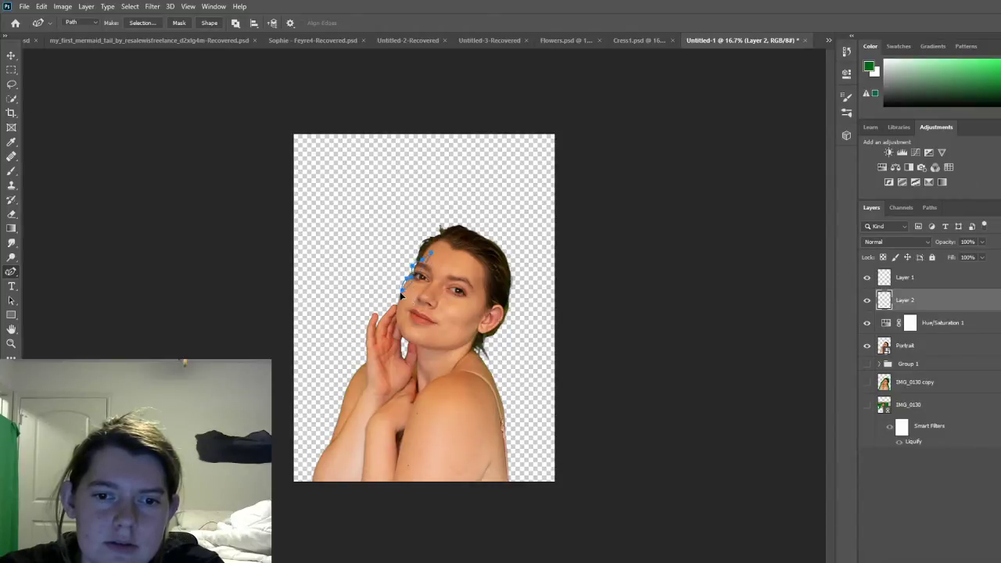
left_click(407, 279)
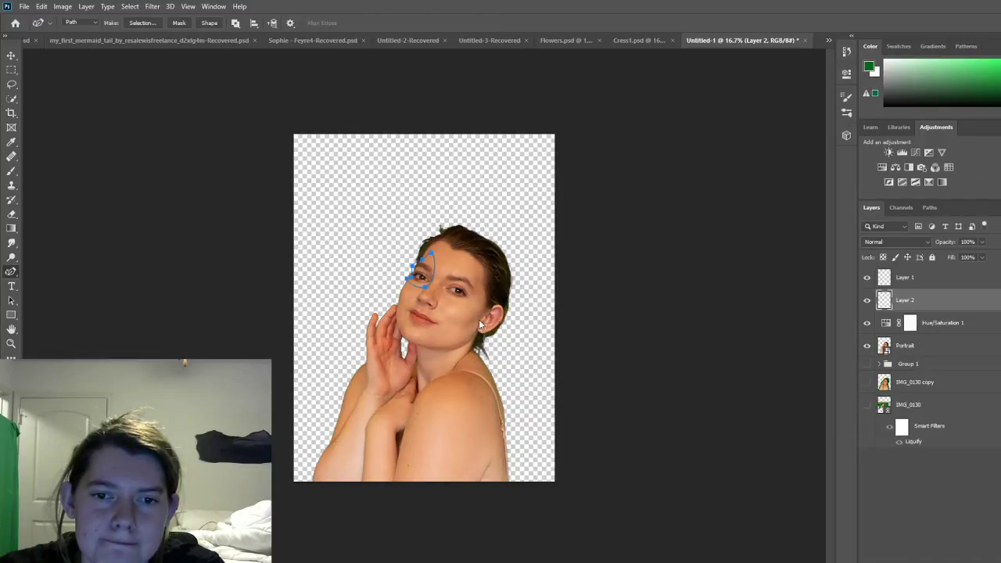
key("i")
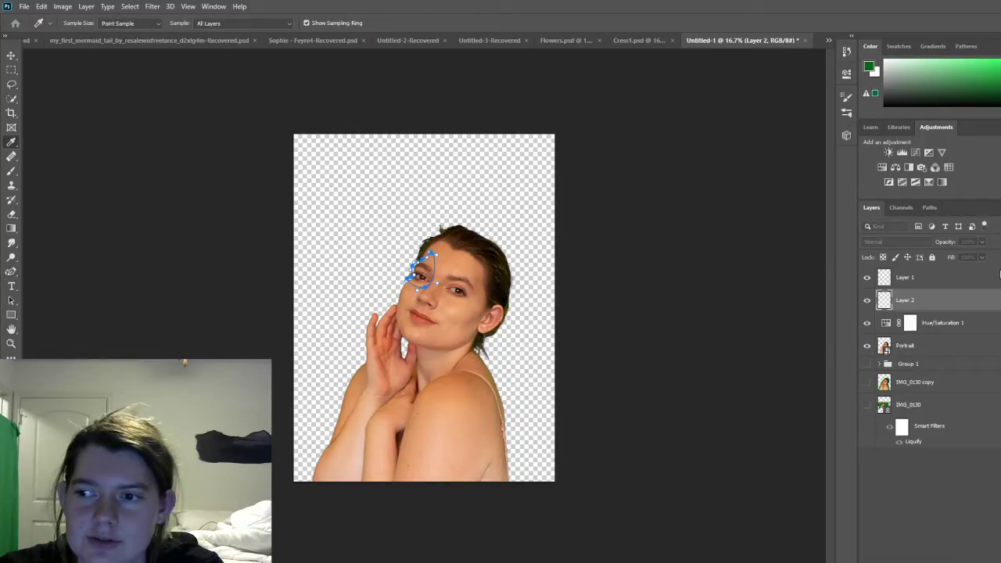
left_click(999, 273)
Step: Paint the eye selection solid black on Layer 2 and clear the selection
left_click(10, 172)
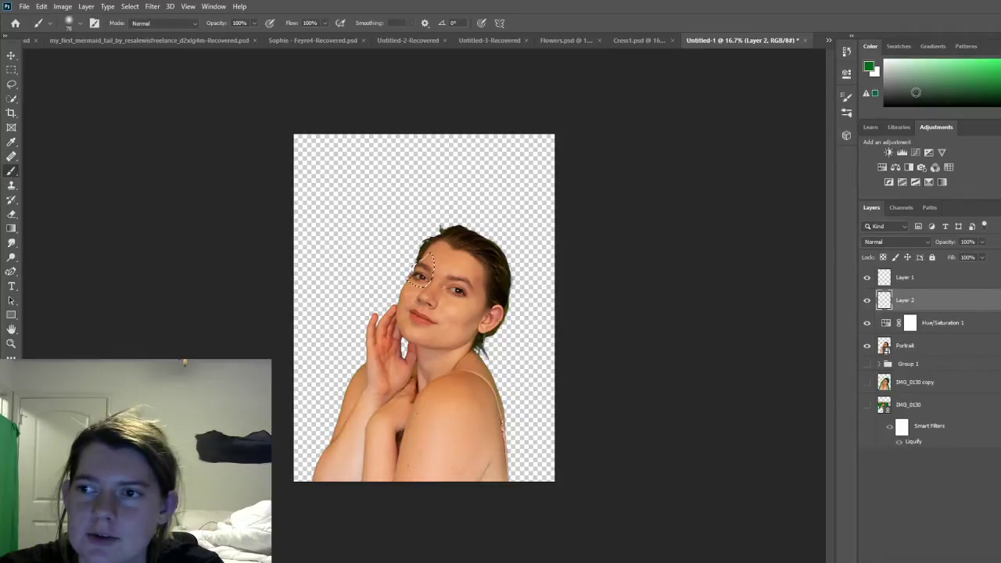
left_click(885, 105)
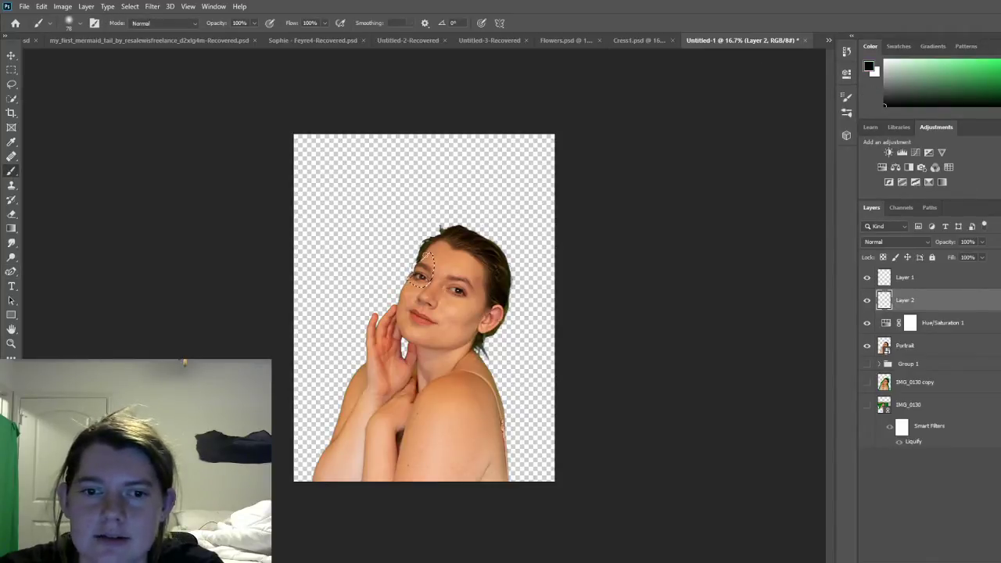
mouse_move(429, 258)
left_mouse_down()
mouse_move(413, 280)
mouse_move(432, 265)
mouse_move(422, 283)
left_mouse_up()
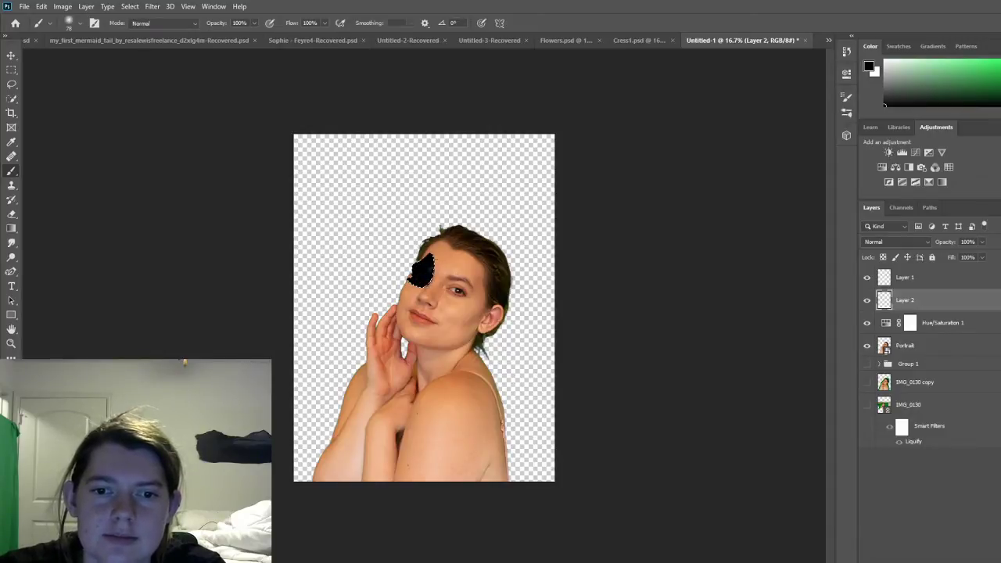
left_click(130, 6)
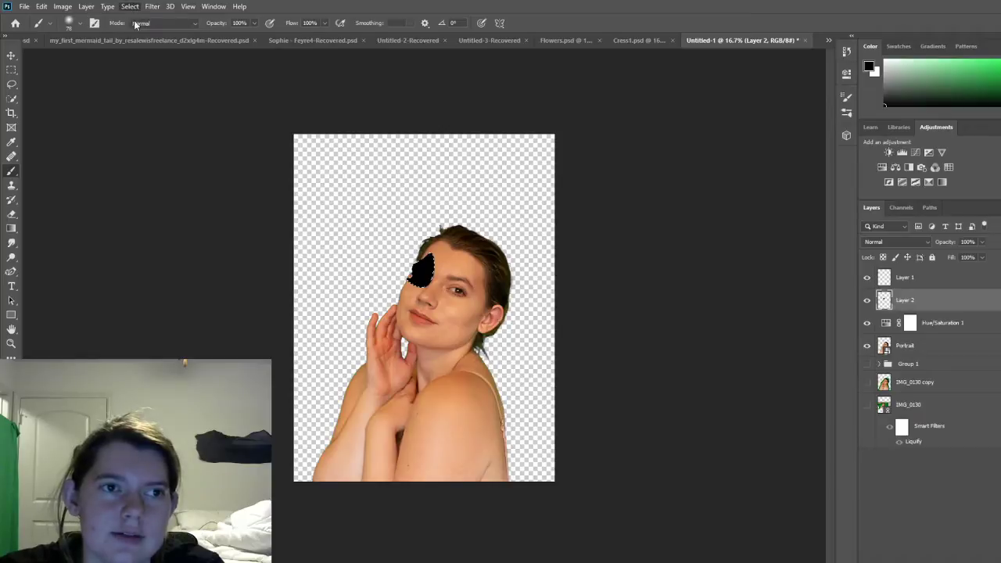
left_click(137, 30)
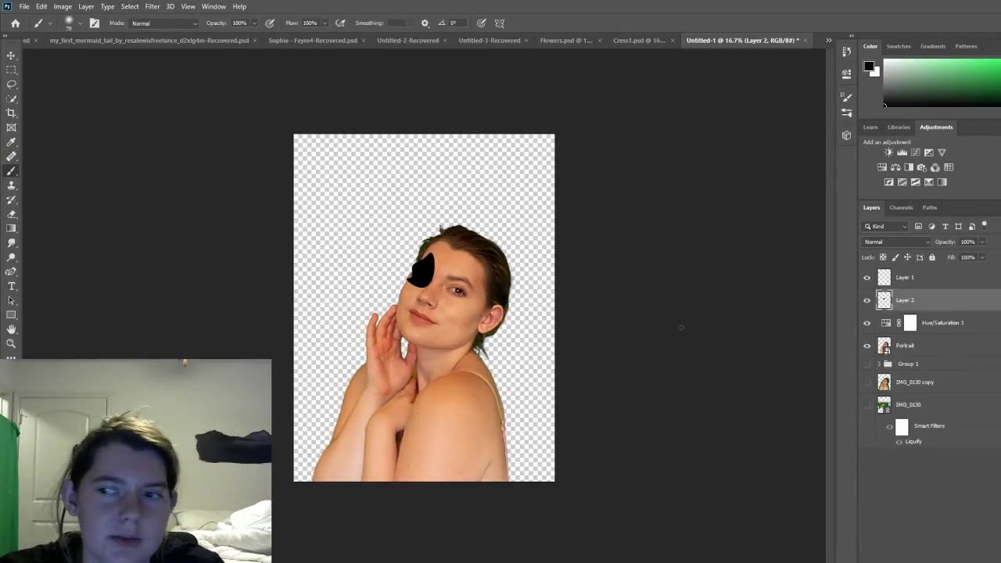
Step: Add a new layer, draw a closed curved path over the cheek beside the mouth and convert it to a selection
key("ctrl+shift+alt+n")
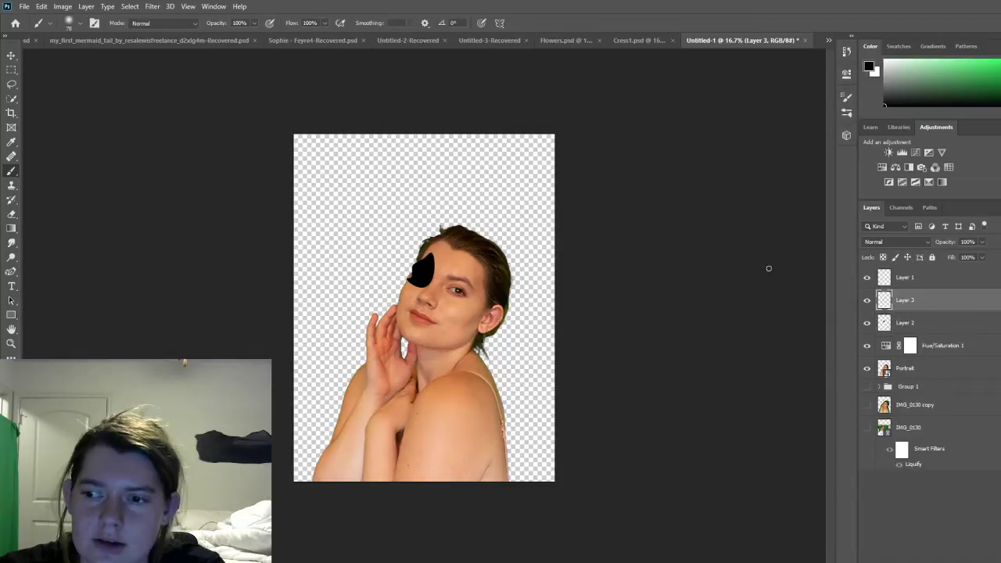
left_click(9, 271)
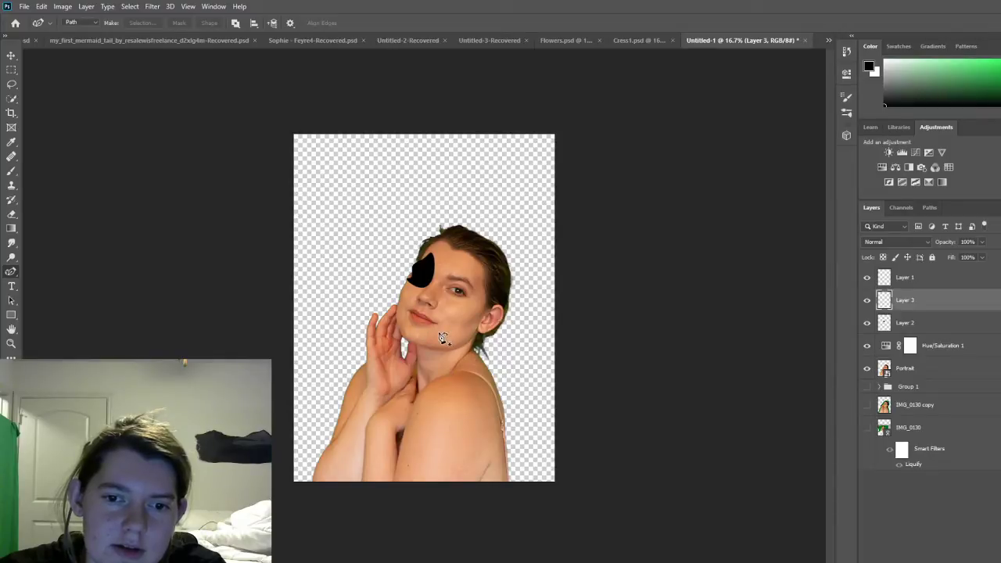
mouse_move(441, 334)
left_mouse_down()
mouse_move(445, 297)
mouse_move(461, 327)
mouse_move(443, 339)
left_mouse_up()
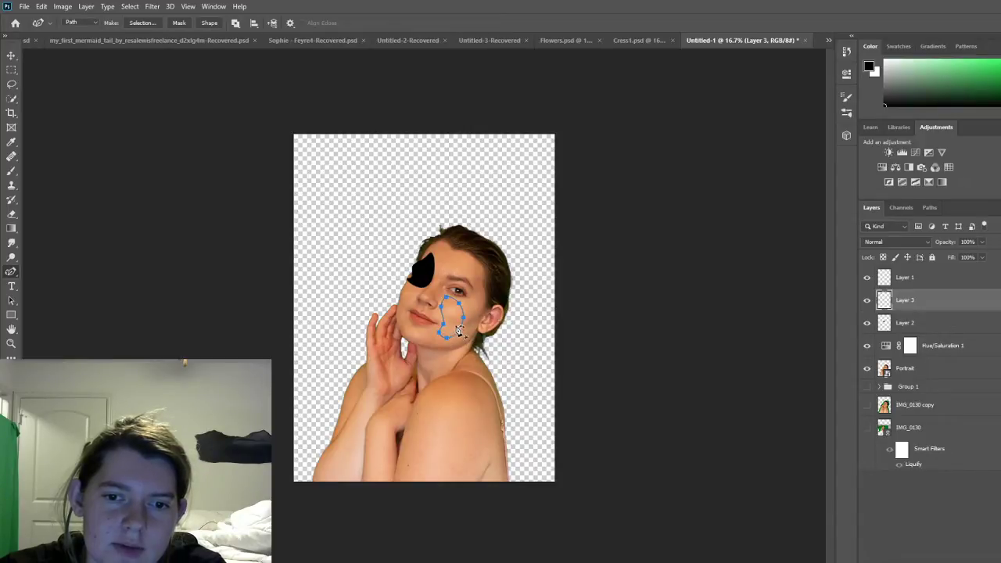
left_click(444, 317)
key("i")
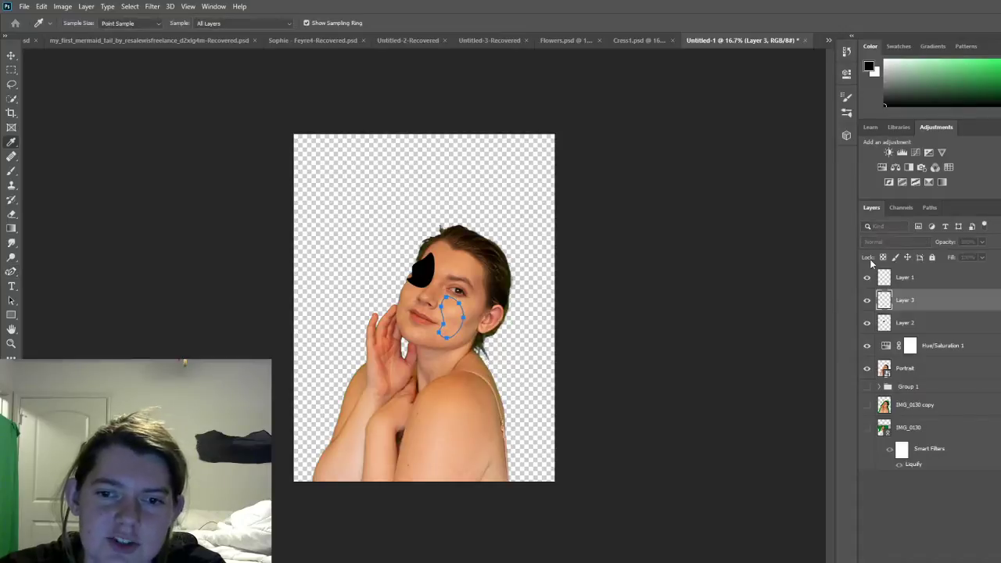
key("p")
key("ctrl+Return")
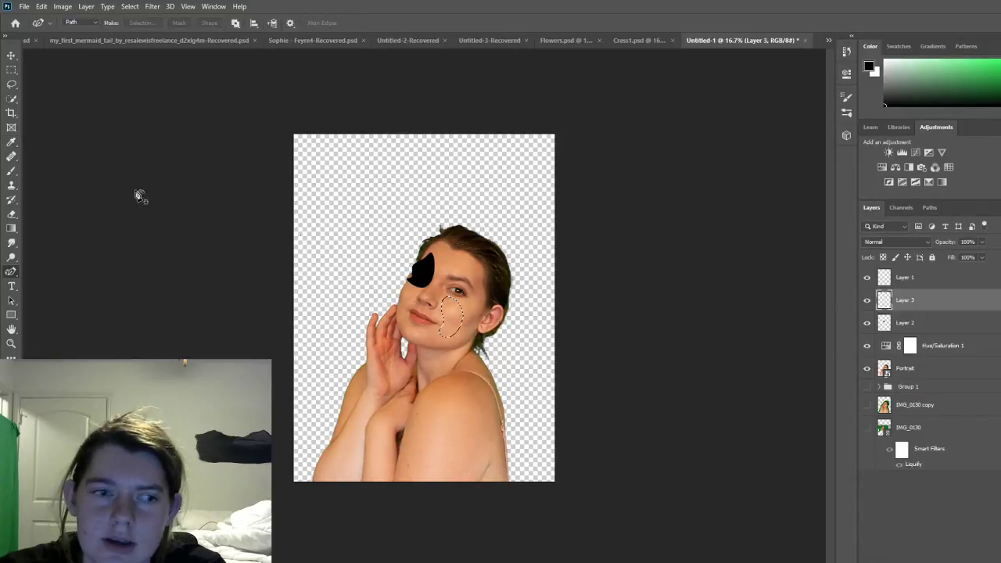
Step: Paint the cheek selection solid black on Layer 3 with a larger brush and clear the selection
left_click(9, 172)
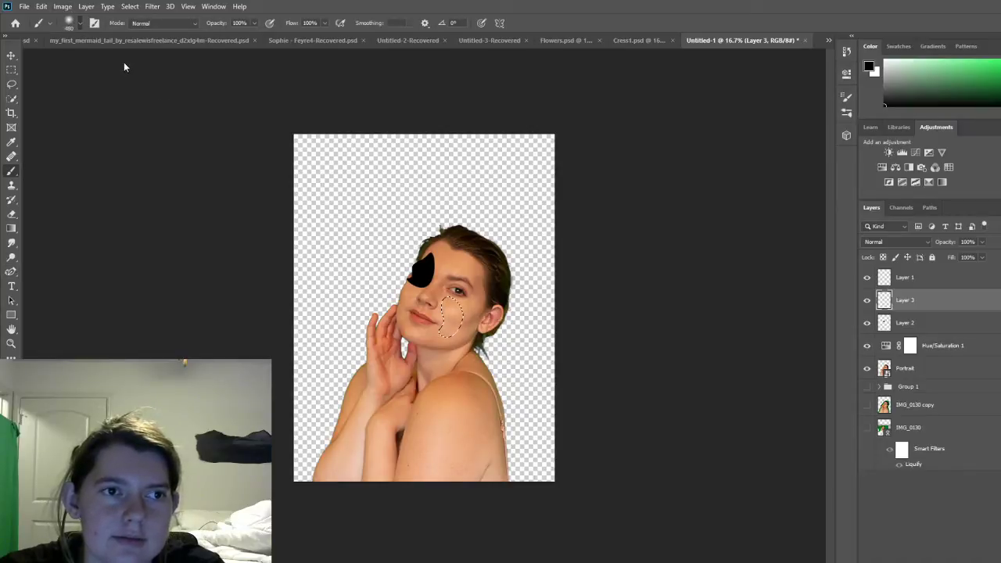
left_click_drag(124, 62, 112, 64)
mouse_move(447, 312)
left_mouse_down()
mouse_move(449, 304)
mouse_move(453, 321)
mouse_move(461, 313)
mouse_move(444, 338)
left_mouse_up()
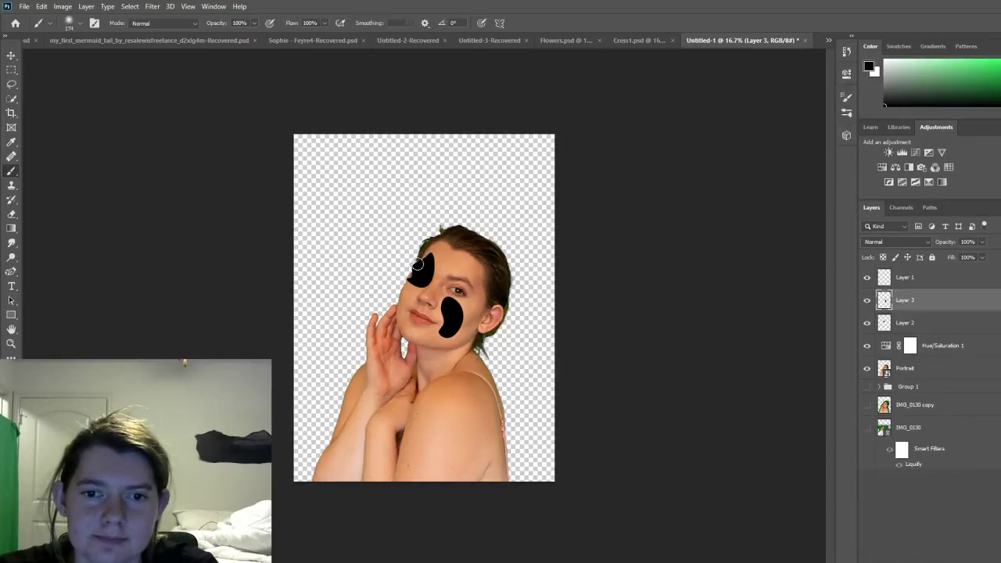
Step: Draw a closed curved path around the shoulder area behind the raised forearm and convert it to a selection
left_click(11, 273)
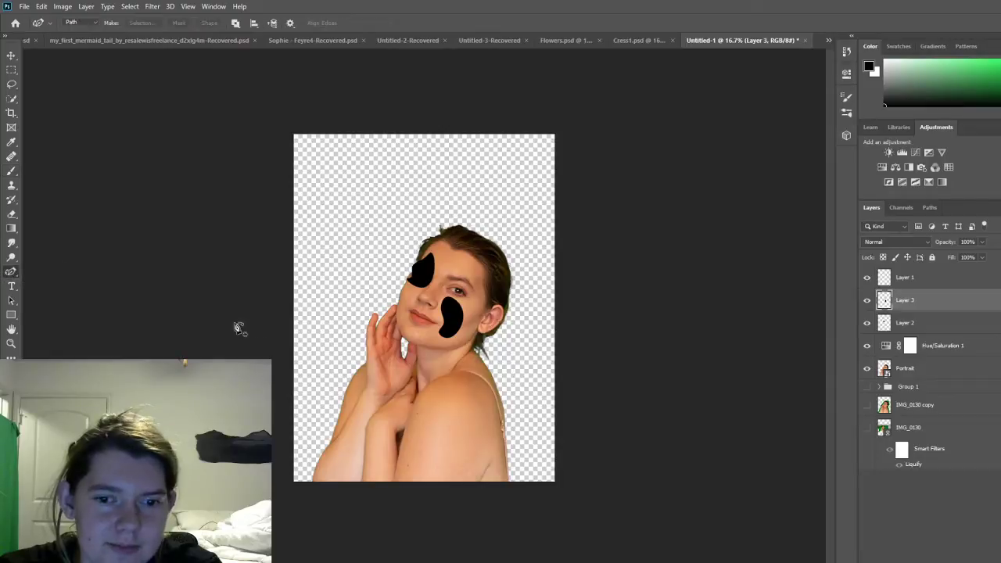
left_click(361, 364)
left_click(362, 380)
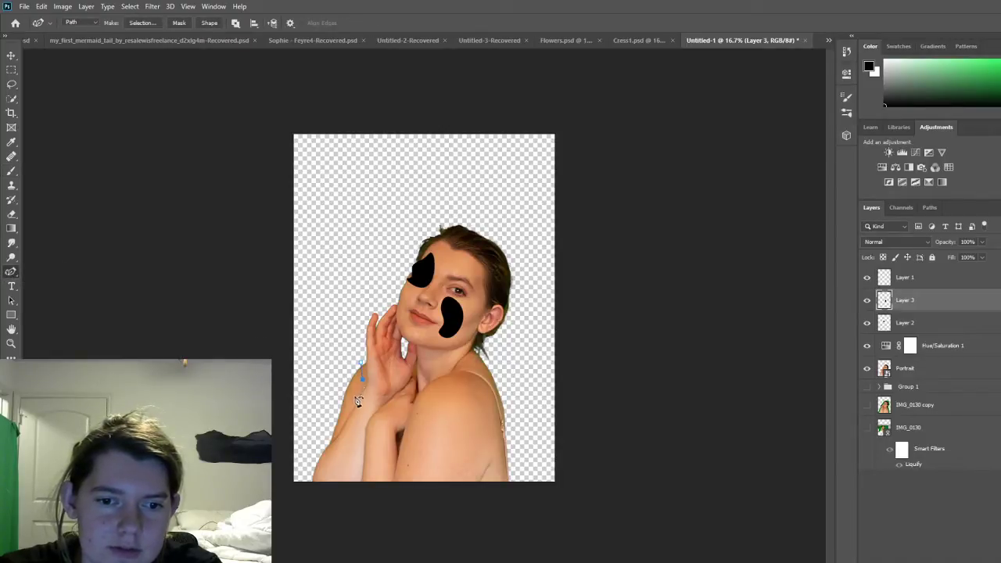
left_click(354, 397)
left_click(347, 415)
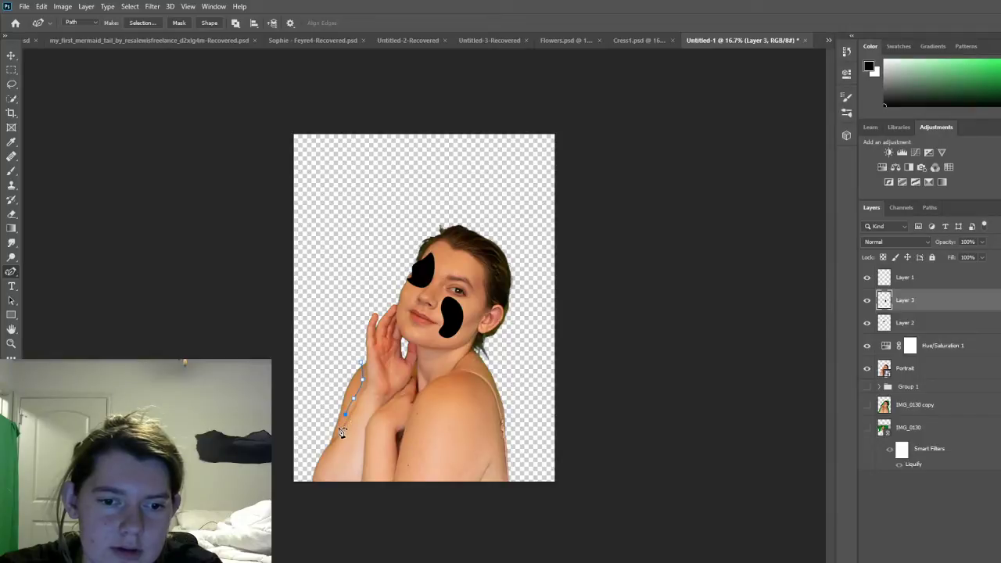
left_click(332, 433)
left_click(334, 399)
left_click(345, 370)
left_click(361, 365)
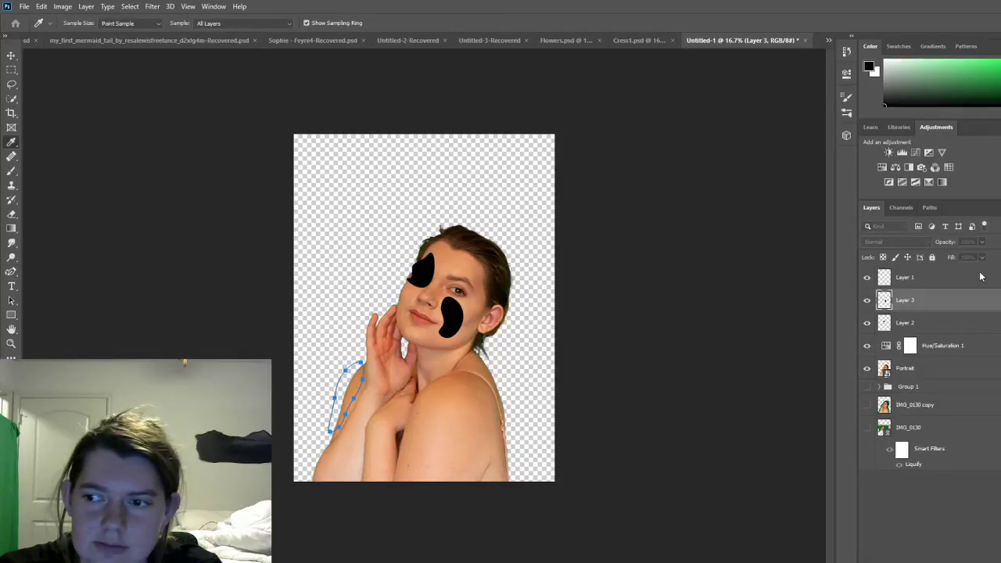
key("ctrl+Return")
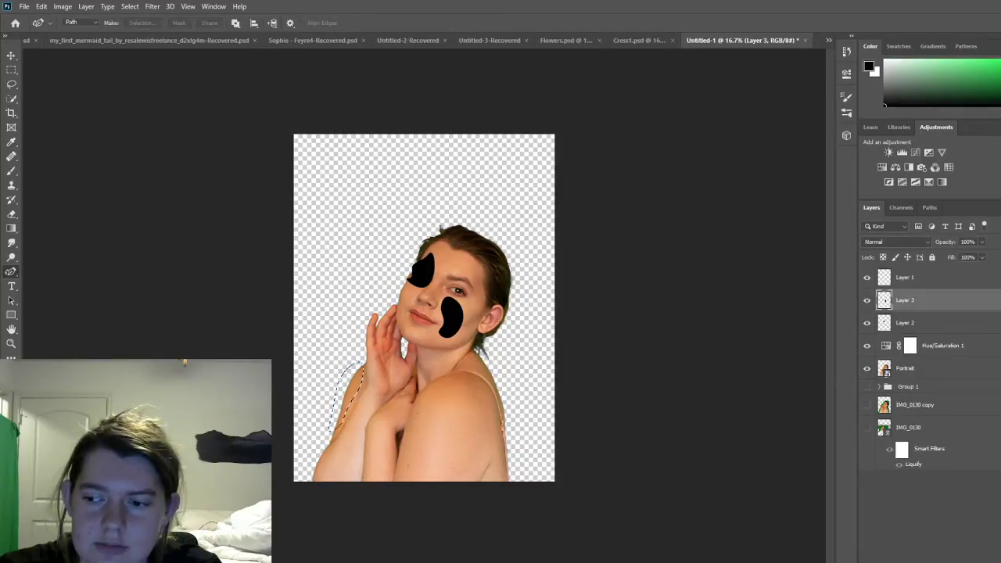
Step: Add a new layer and paint the shoulder selection behind the forearm solid black
key("ctrl+shift+alt+n")
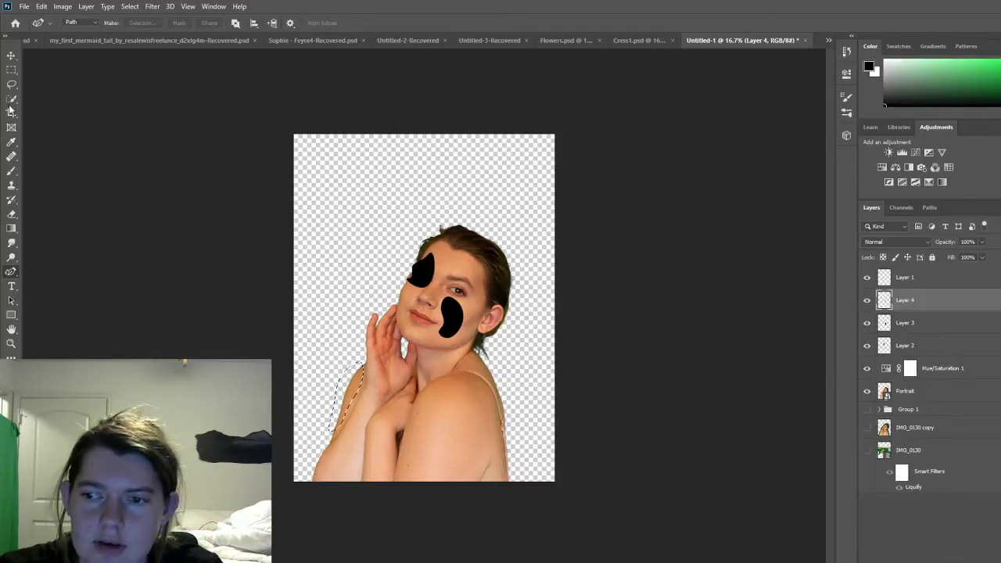
left_click(11, 171)
mouse_move(368, 380)
left_mouse_down()
mouse_move(356, 374)
mouse_move(328, 431)
mouse_move(356, 362)
mouse_move(380, 358)
left_mouse_up()
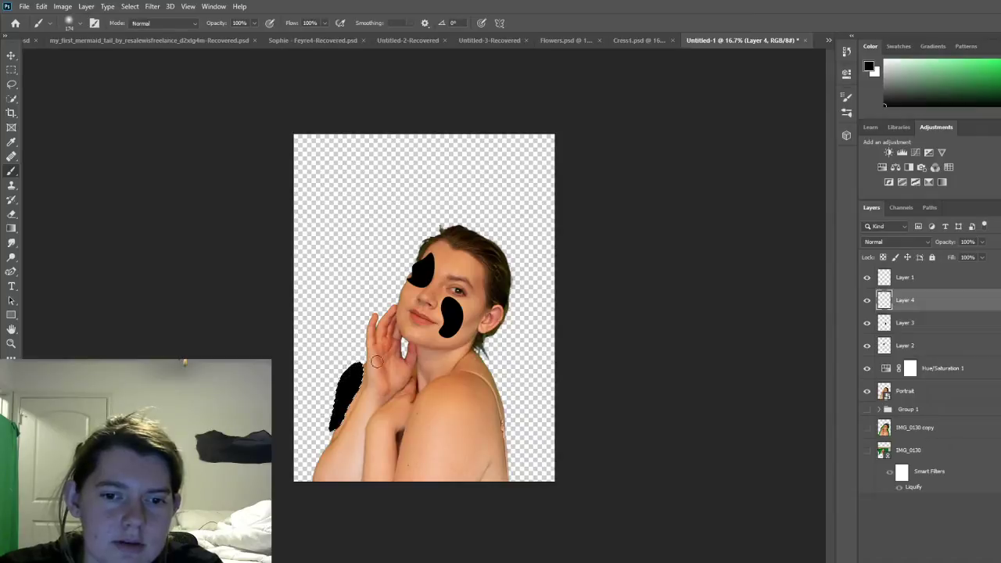
Step: Clear the selection, then move Layer 4 directly above the Hue/Saturation adjustment and clip it to the portrait
key("ctrl+d")
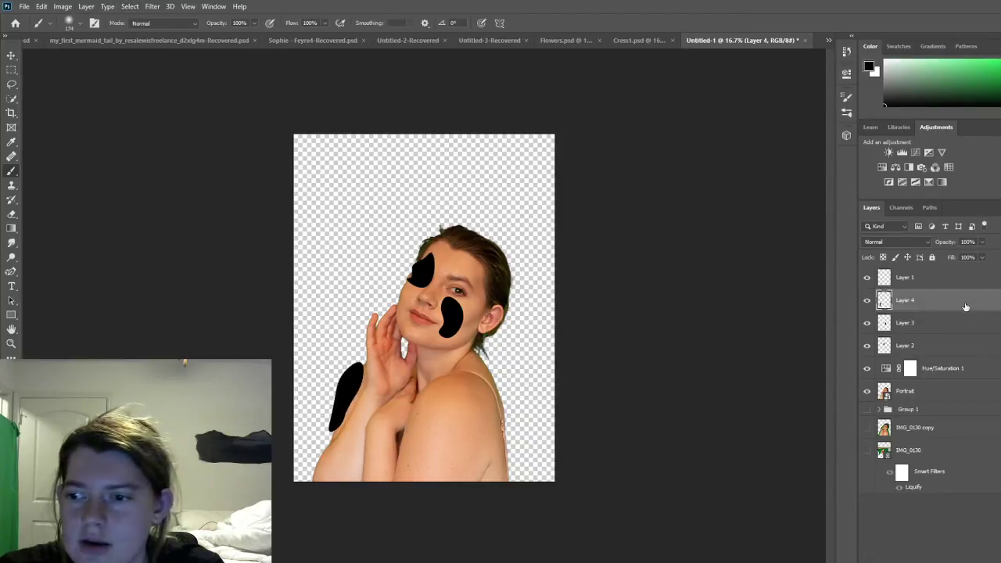
left_click_drag(966, 307, 976, 354)
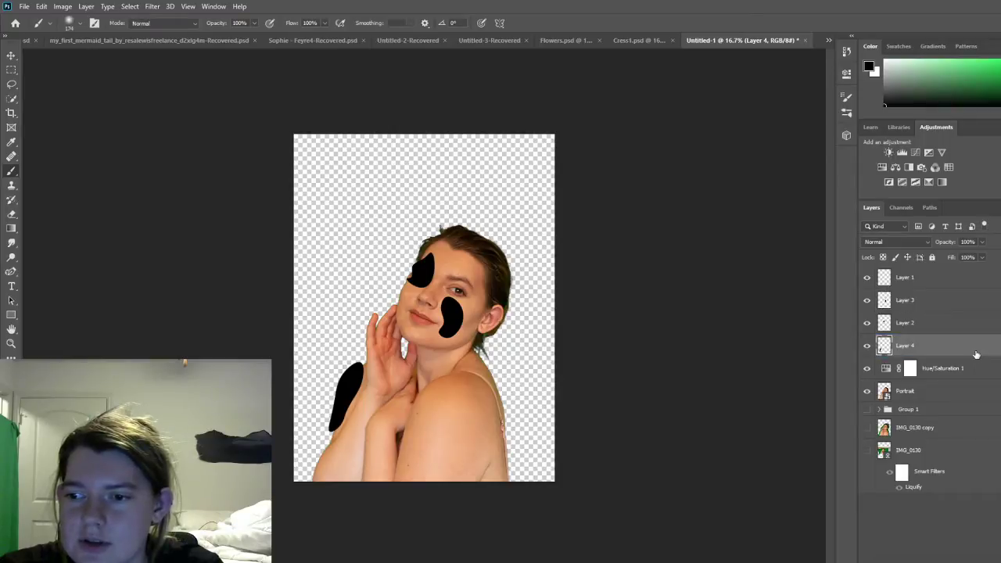
left_click(866, 325, "alt")
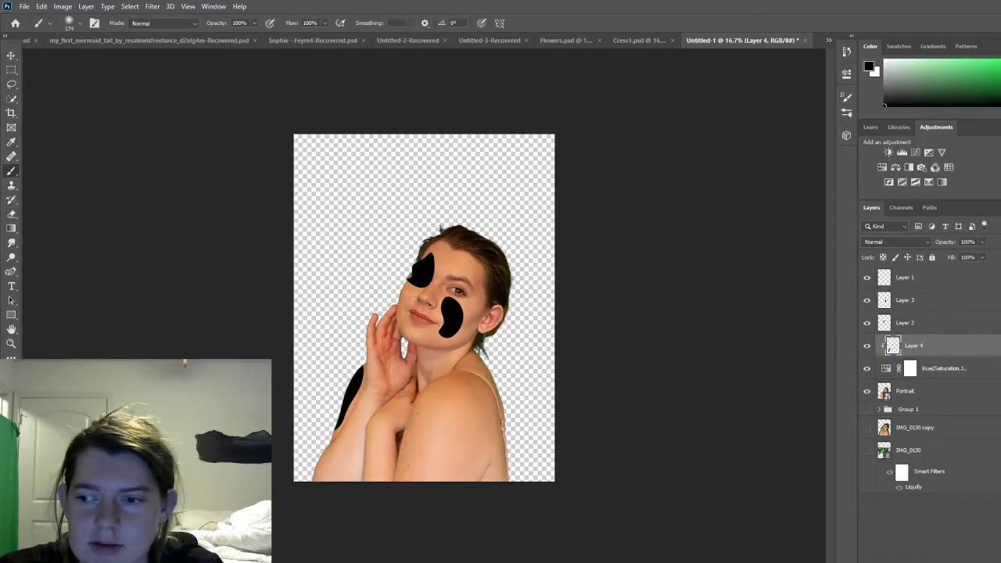
Step: Turn Layer 2 and Layer 3 into clipping masks so their black shapes are confined to the portrait
left_click(962, 321)
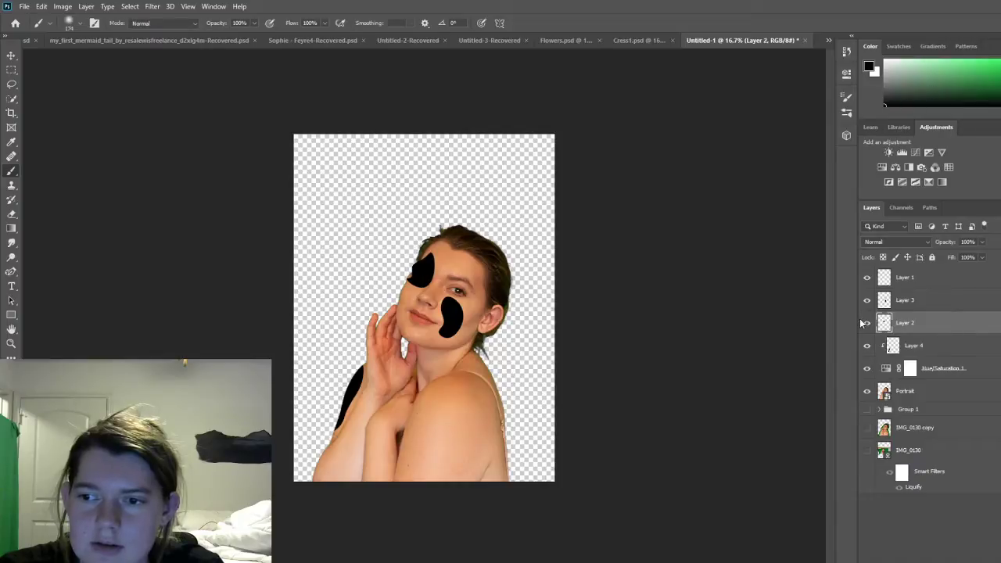
left_click(863, 324, "alt")
left_click(931, 300)
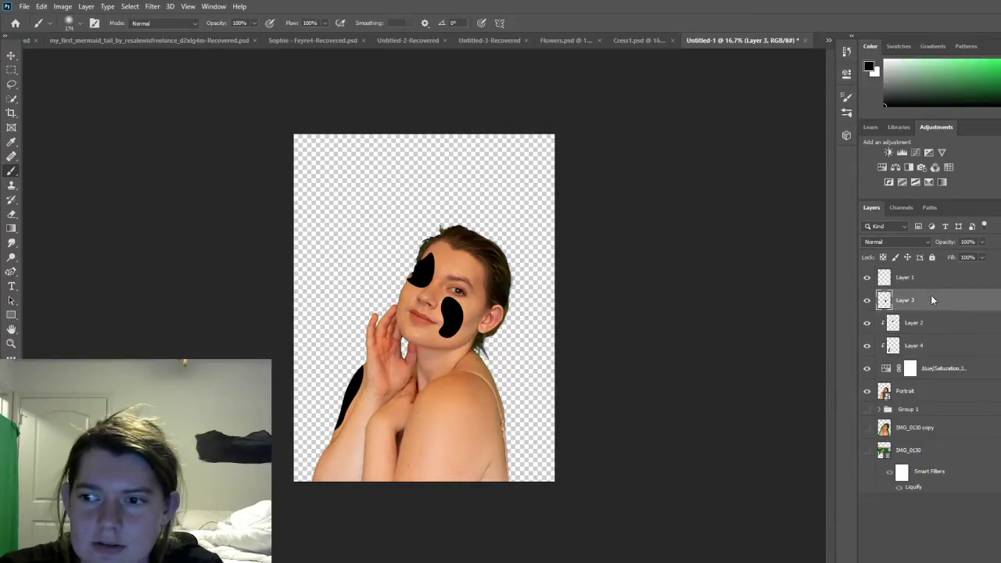
key("ctrl+alt+g")
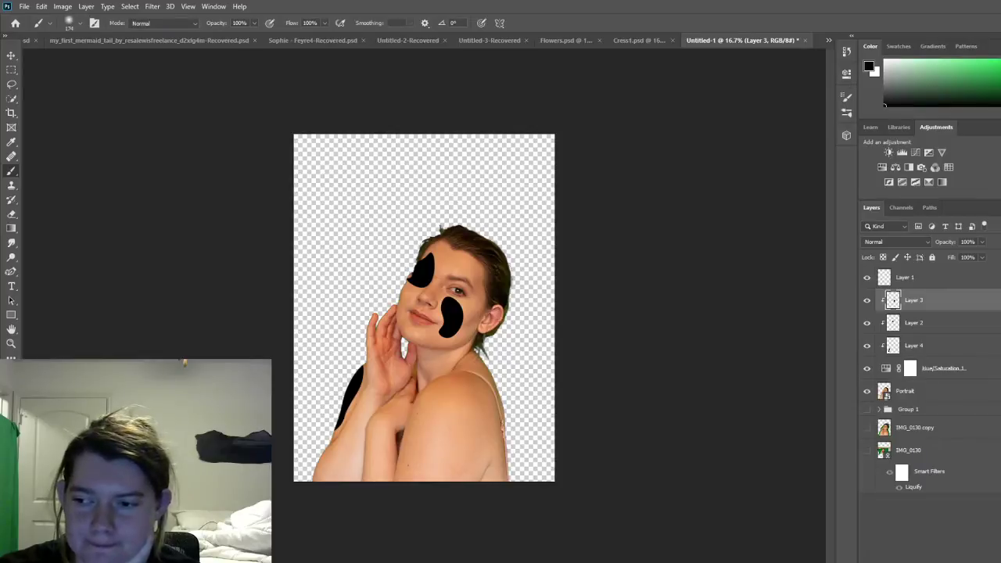
Step: Add a new layer, draw a closed curved path on the woman's upper arm below the shoulder and convert it to a selection
key("ctrl+shift+alt+n")
left_click(11, 272)
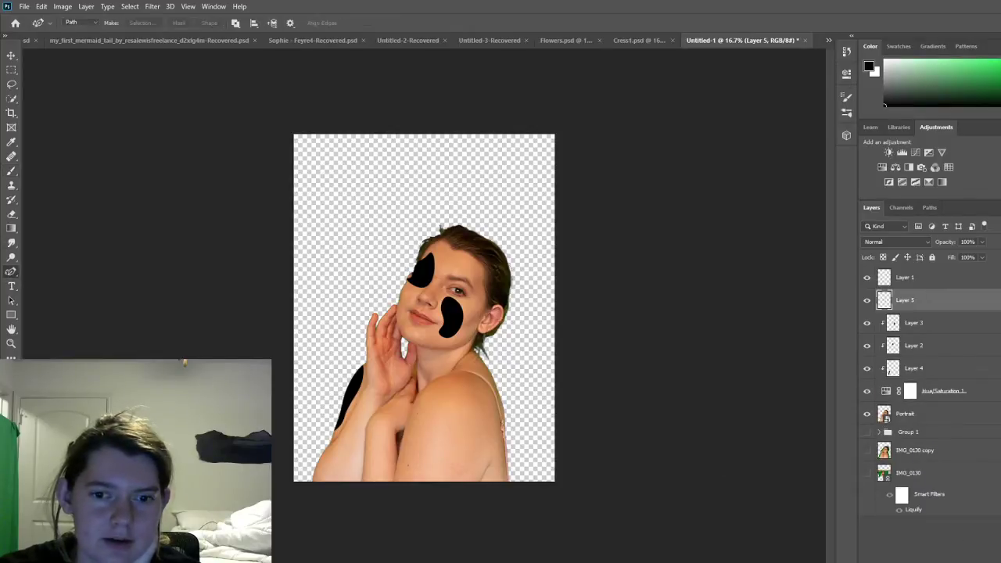
left_click(427, 454)
left_click(422, 429)
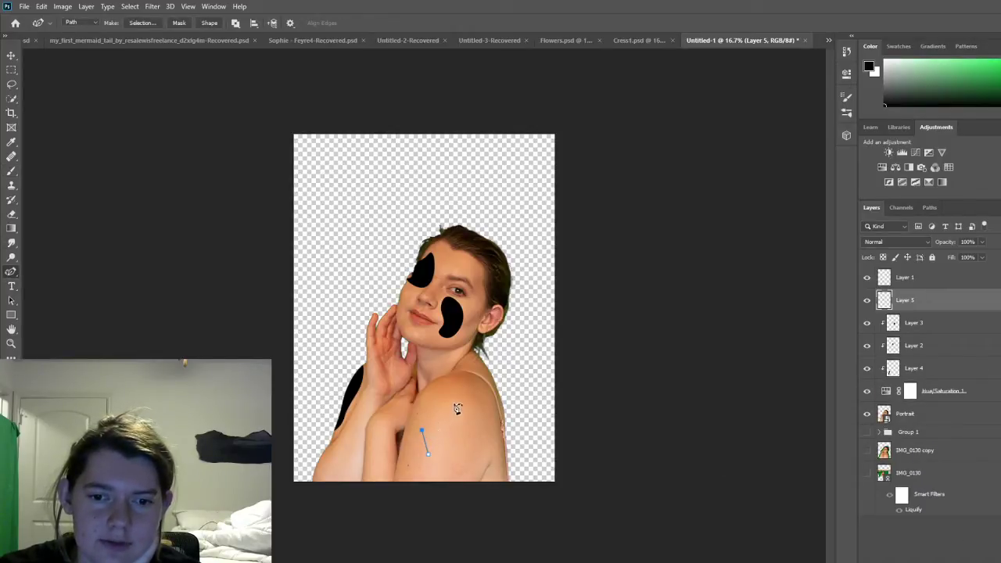
left_click_drag(456, 400, 481, 413)
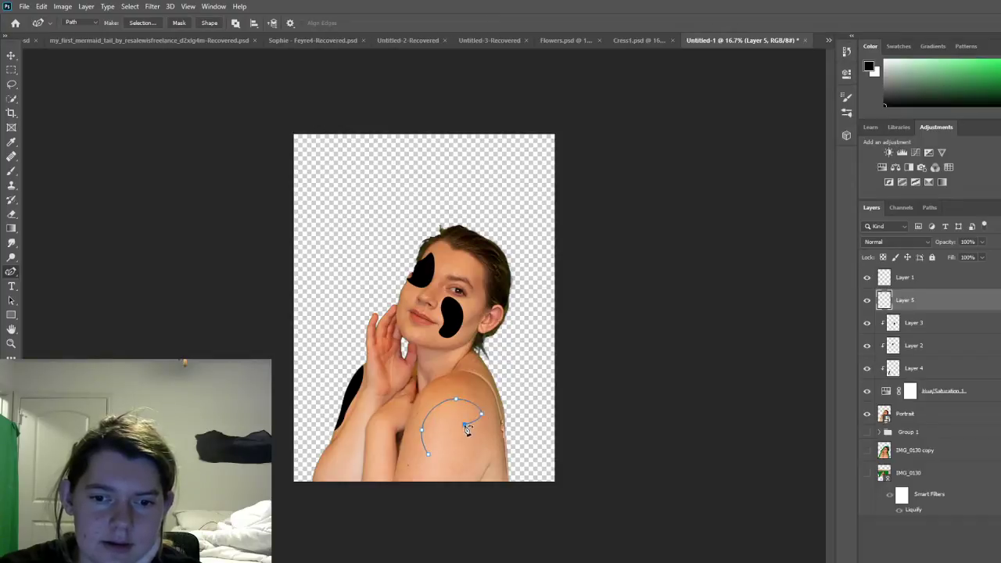
left_click(452, 447)
left_click(431, 455)
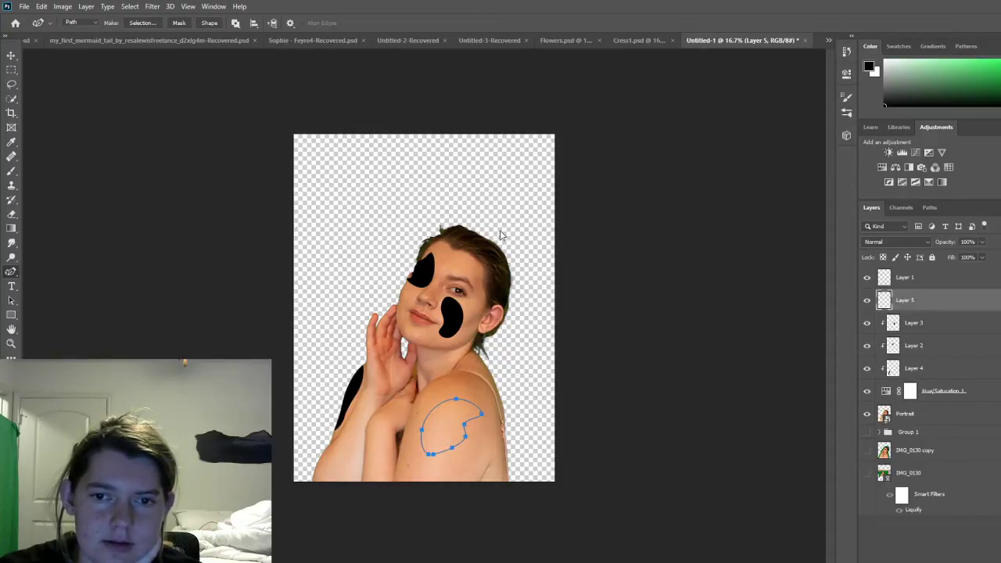
key("i")
key("p")
key("ctrl+Return")
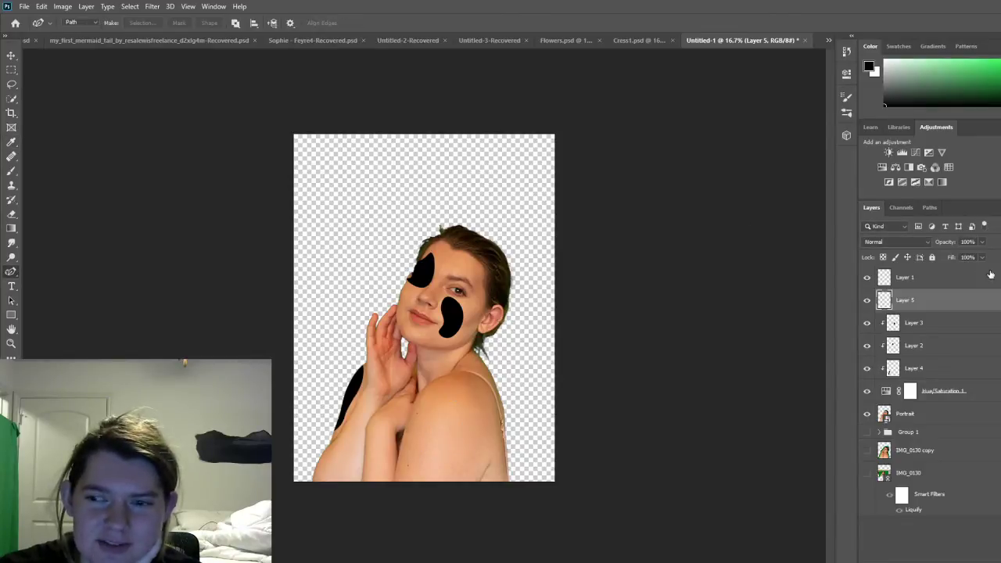
Step: Paint the upper-arm selection solid black on Layer 5 with a larger brush and clear the selection
left_click(11, 171)
key("bracketright")
key("bracketright")
key("bracketright")
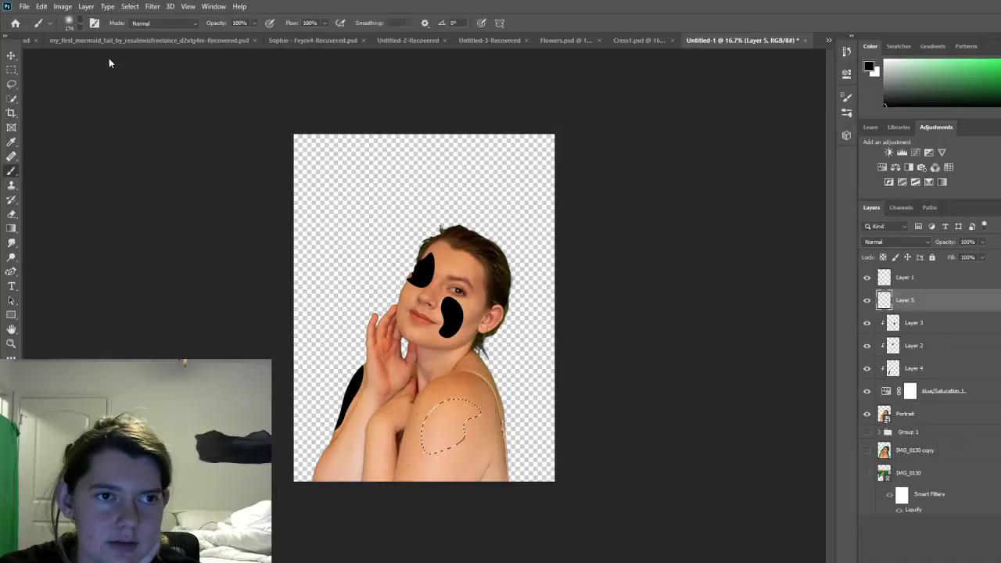
mouse_move(472, 399)
left_mouse_down()
mouse_move(435, 443)
mouse_move(412, 447)
mouse_move(446, 415)
left_mouse_up()
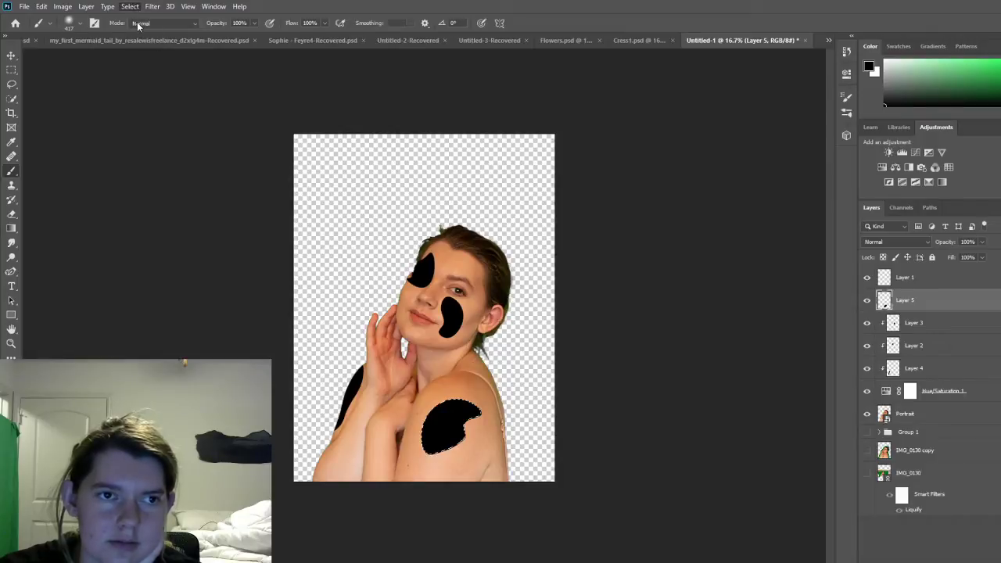
key("ctrl+d")
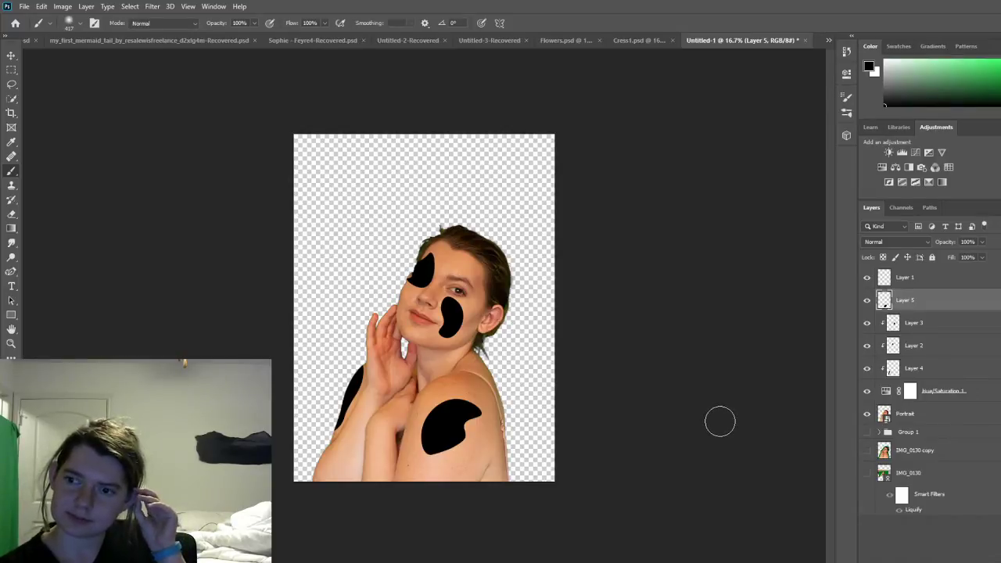
Step: Duplicate the Portrait layer, then place the original directly above Layer 5 and hide it
left_click(934, 420)
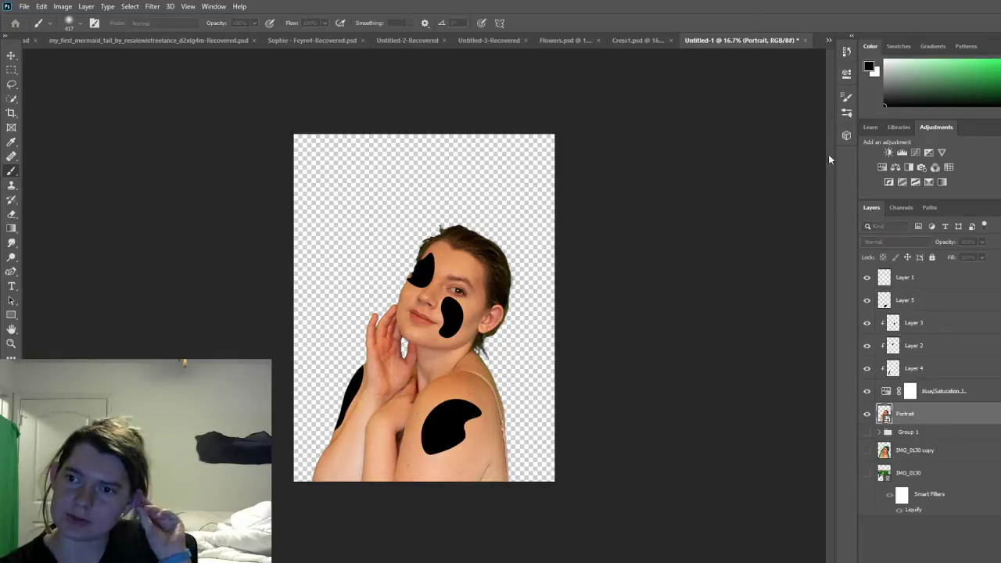
key("ctrl+j")
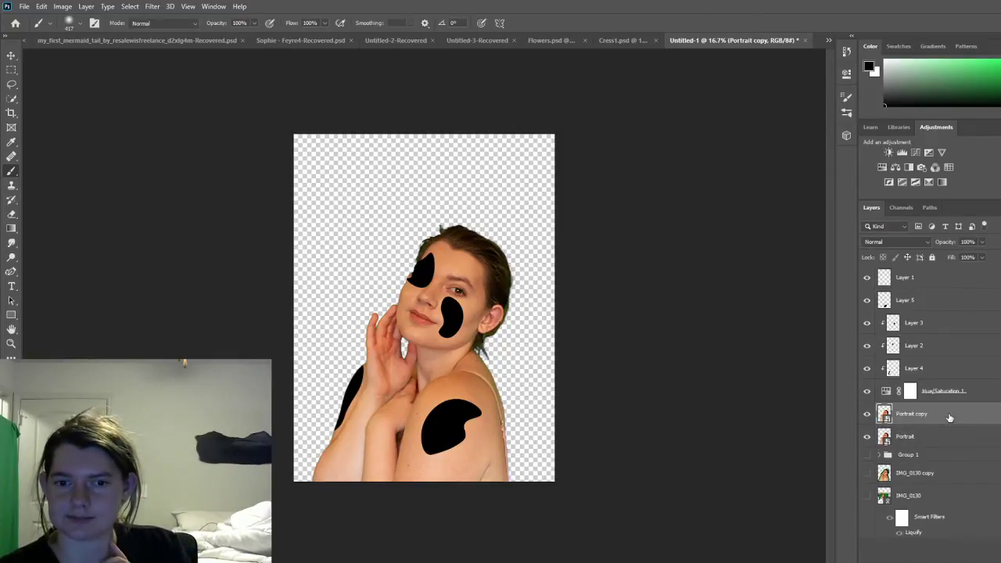
left_click(926, 443)
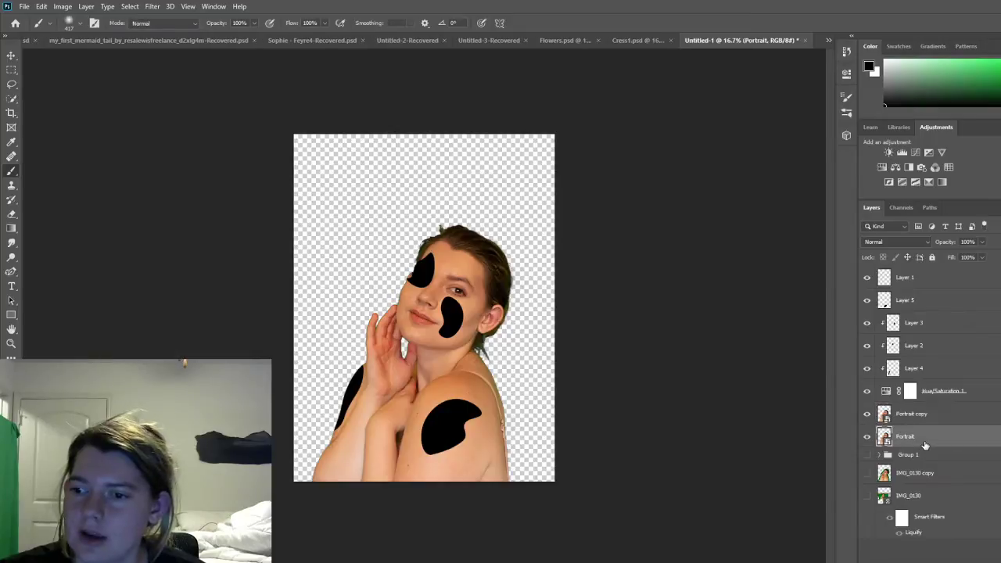
left_click_drag(920, 447, 932, 303)
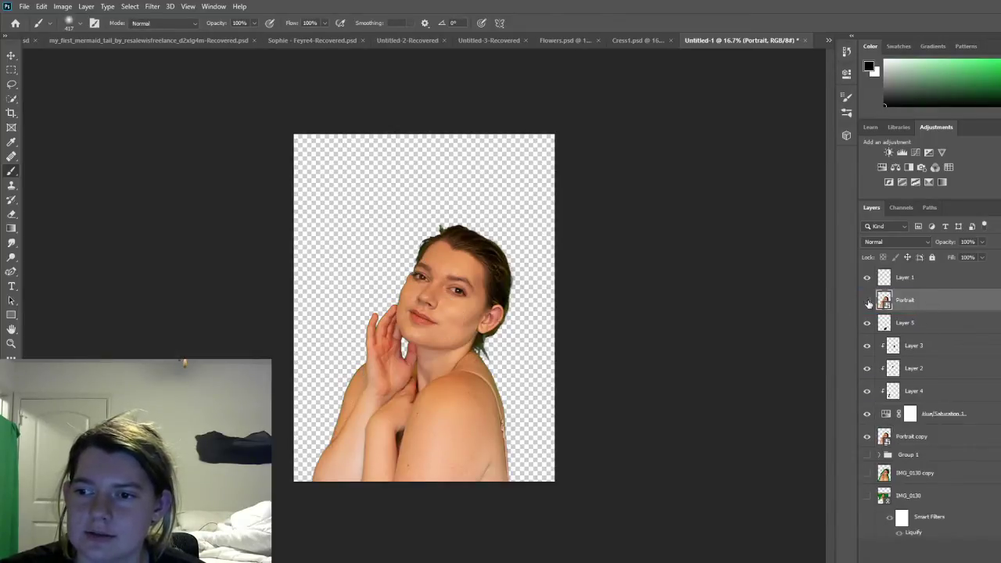
left_click(867, 301)
Step: Clip Layer 5 to the portrait together with the other black shape layers
left_click(929, 334)
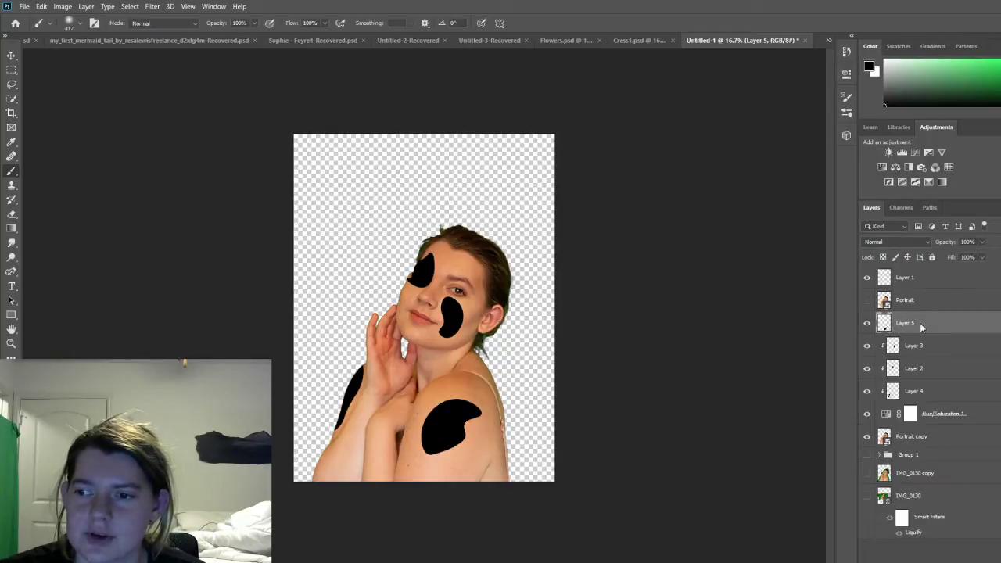
key("ctrl+alt+g")
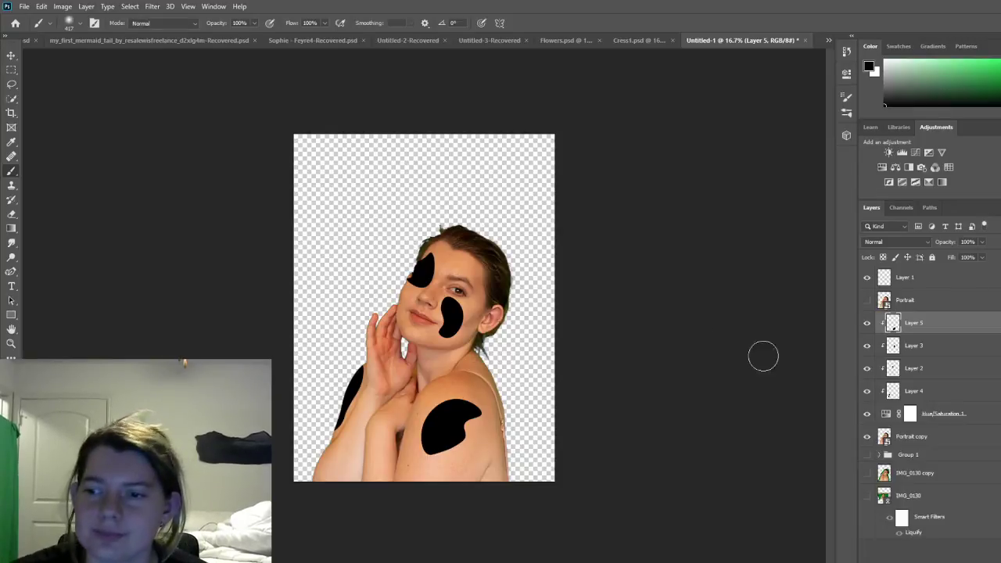
left_click(926, 305)
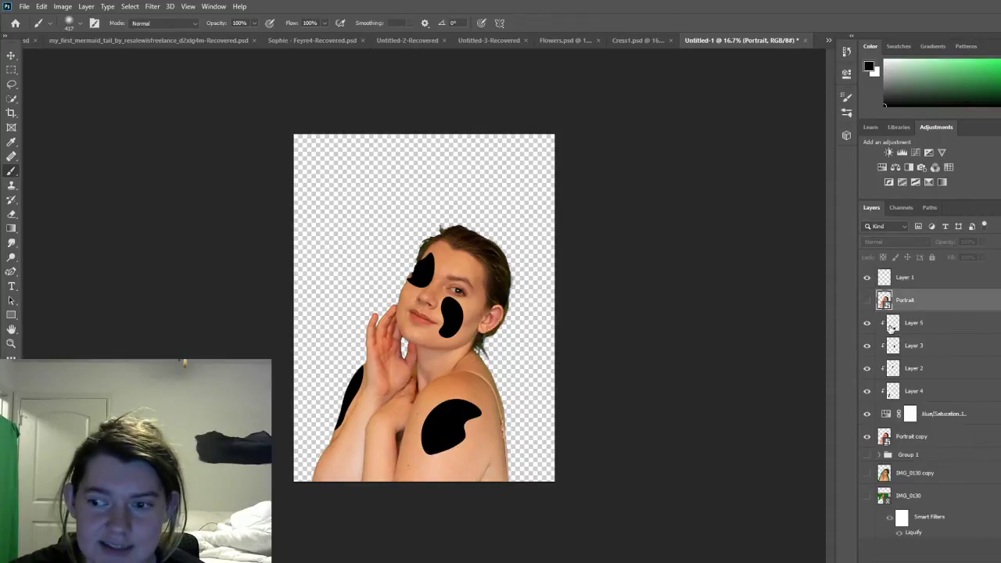
left_click(962, 388)
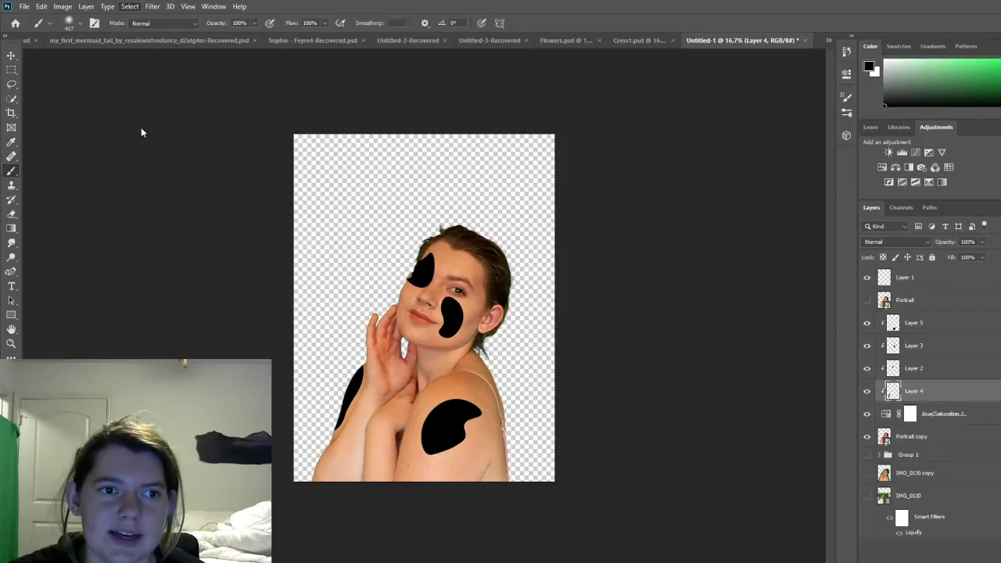
key("i")
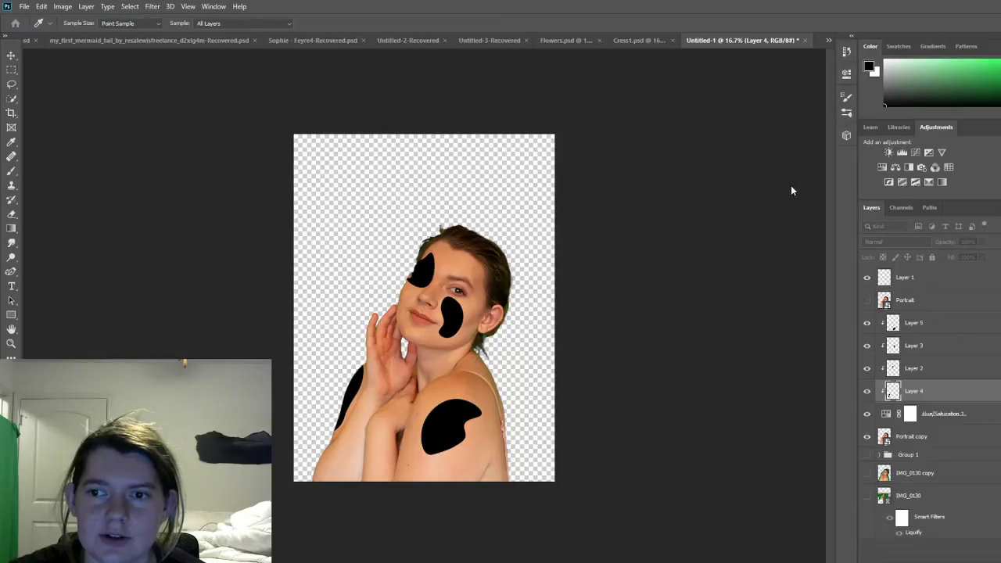
left_click(444, 423)
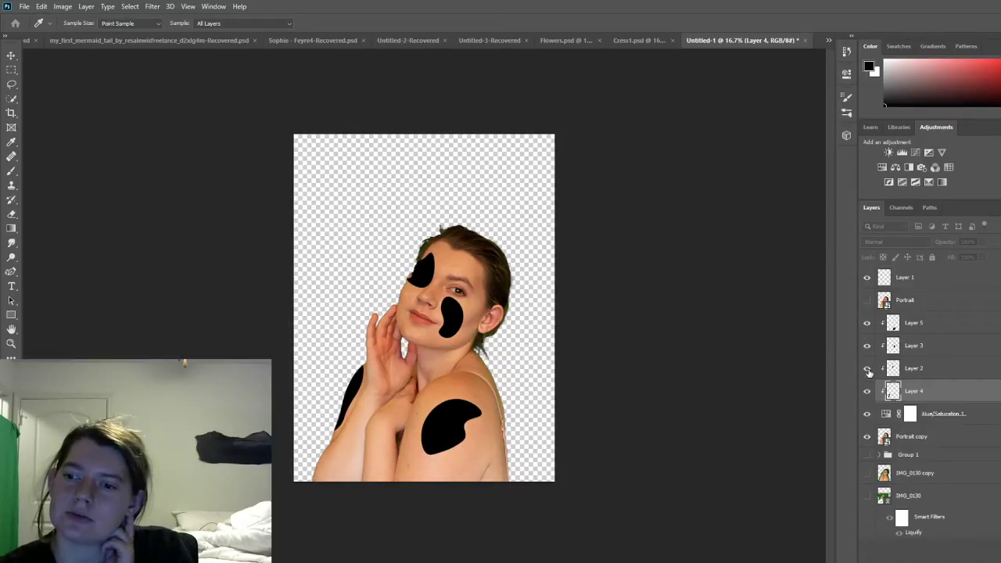
key("b")
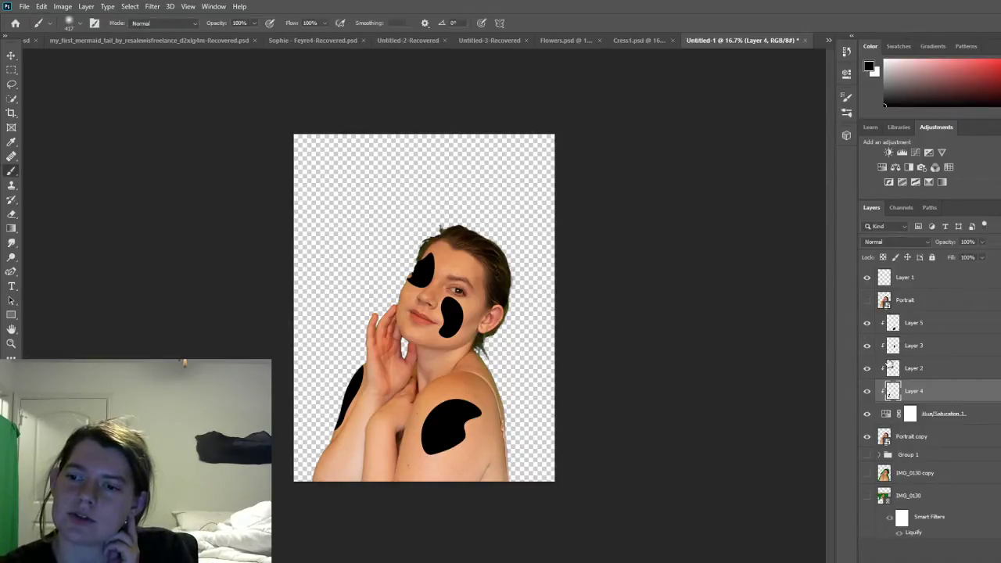
Step: Hide Layer 5, Layer 3 and Layer 2, keeping only Layer 4's black shape visible on the portrait
left_click(867, 345)
left_click(866, 322)
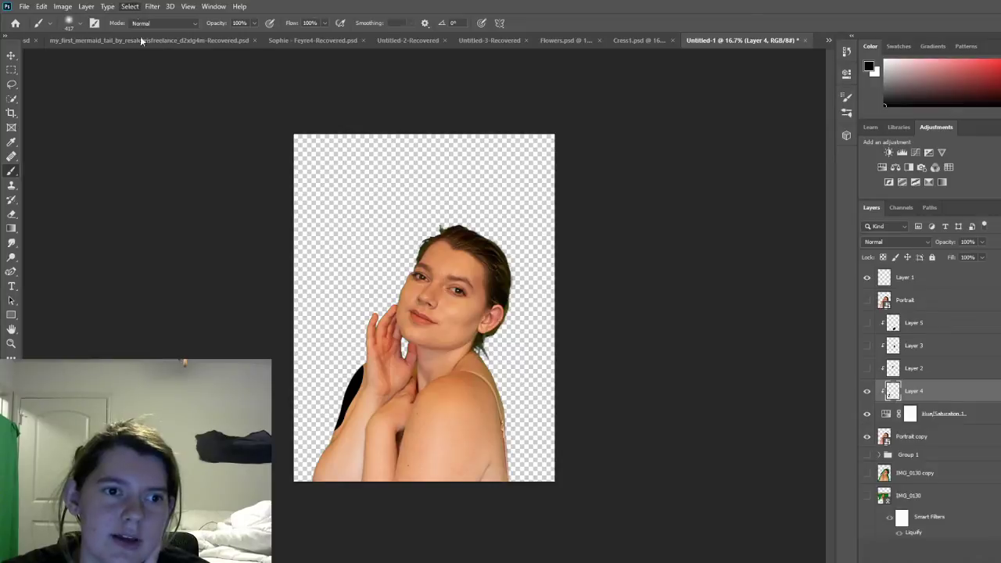
Step: Try to select Layer 4's black shape by color range and set Quick Selection to subtract the stray hair areas
key("i")
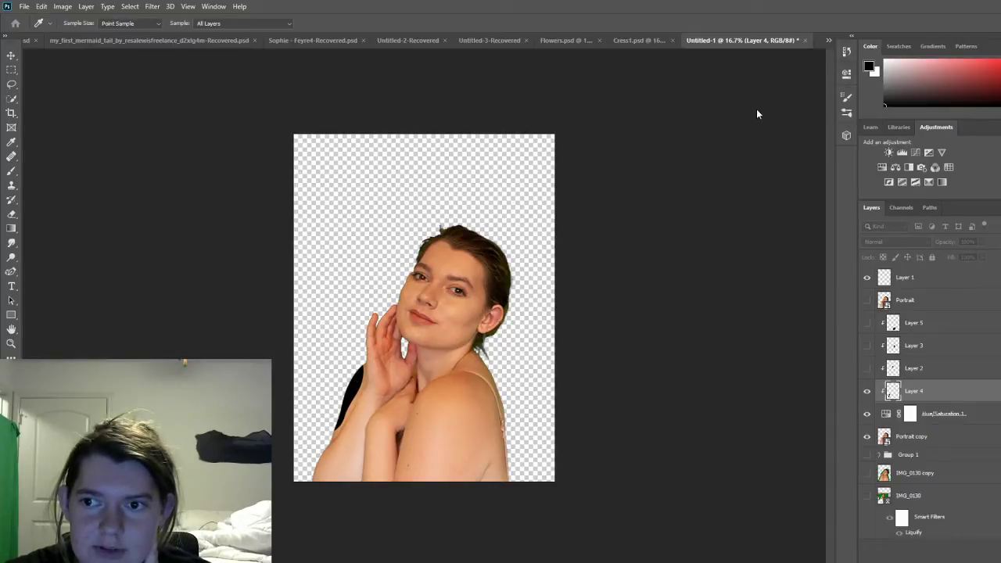
key("b")
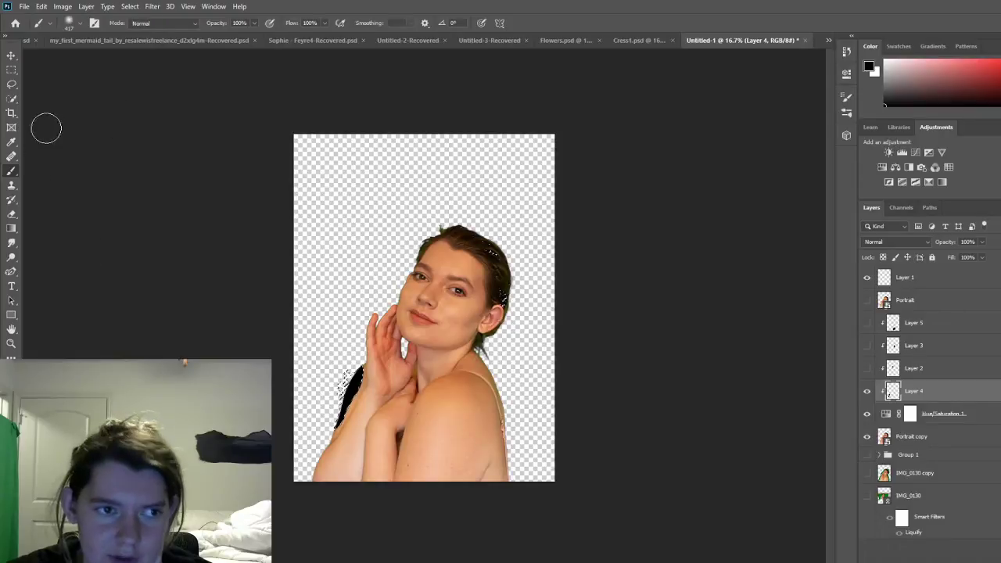
left_click(11, 99)
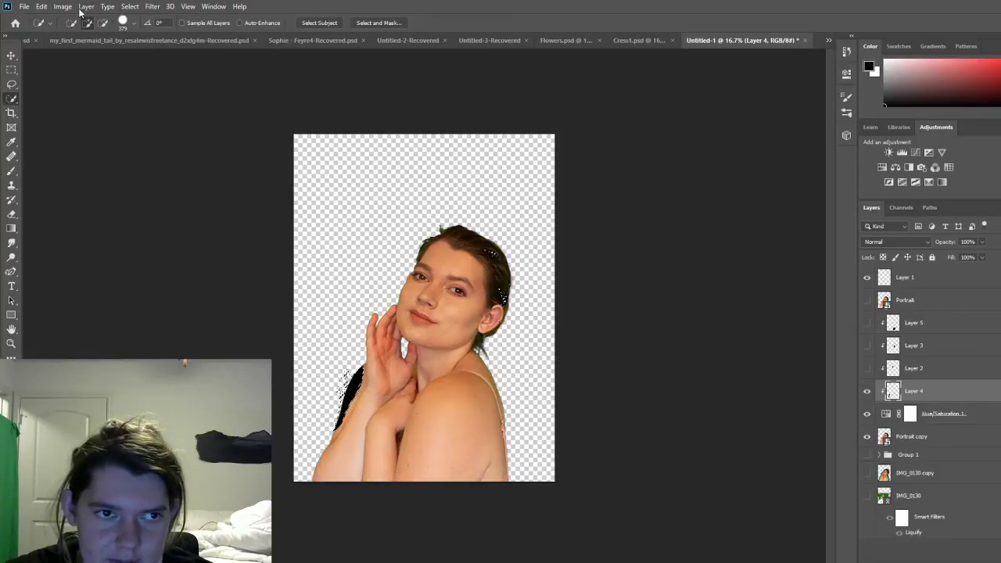
left_click(103, 23)
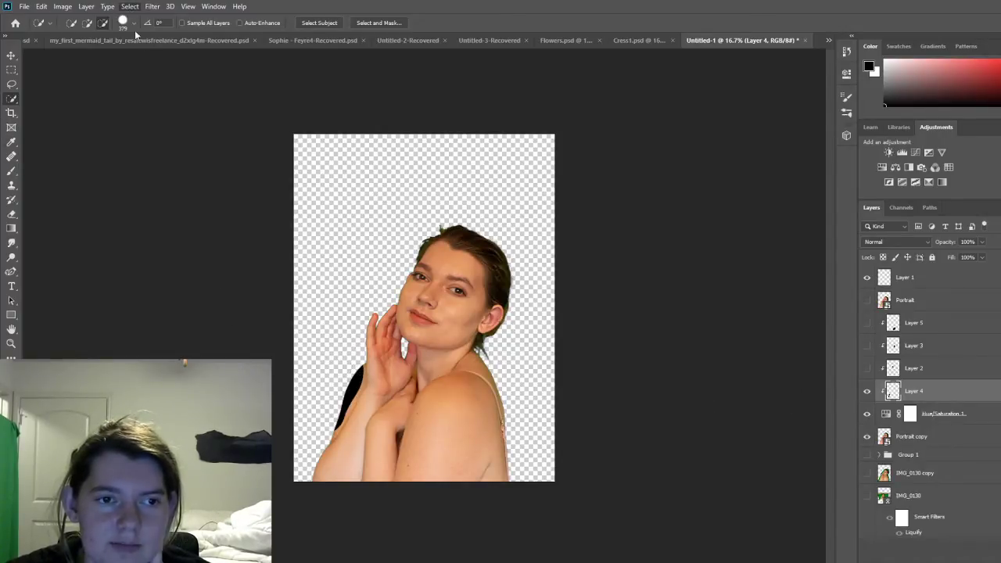
Step: Select Layer 4's black shape by color range, hide Layer 4 and make the Portrait layer active
key("i")
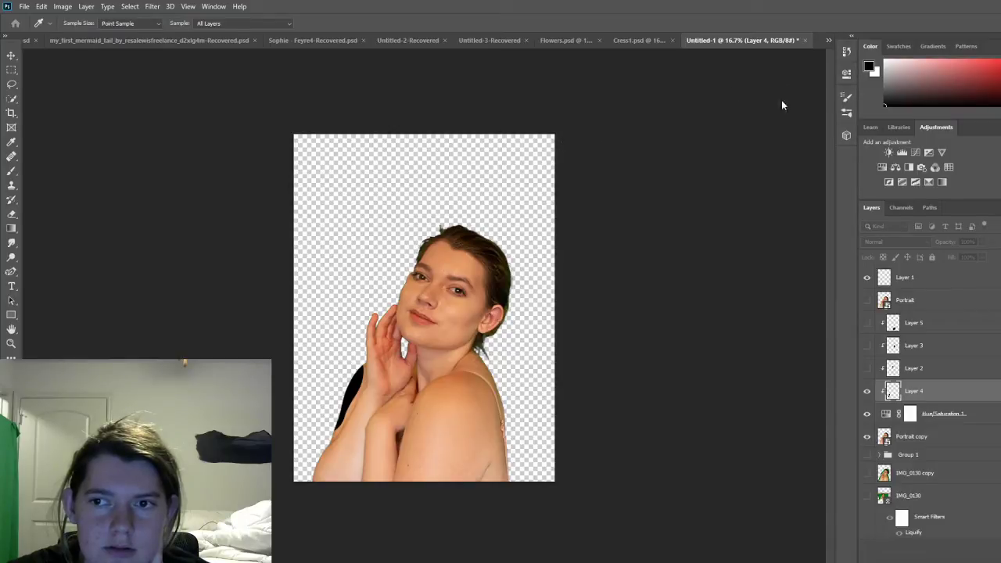
key("w")
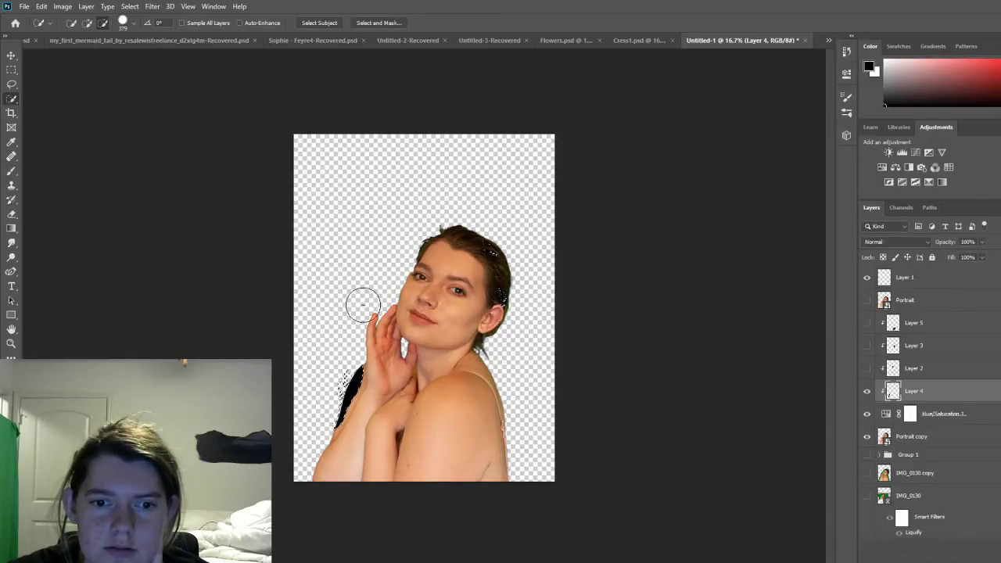
left_click(866, 392)
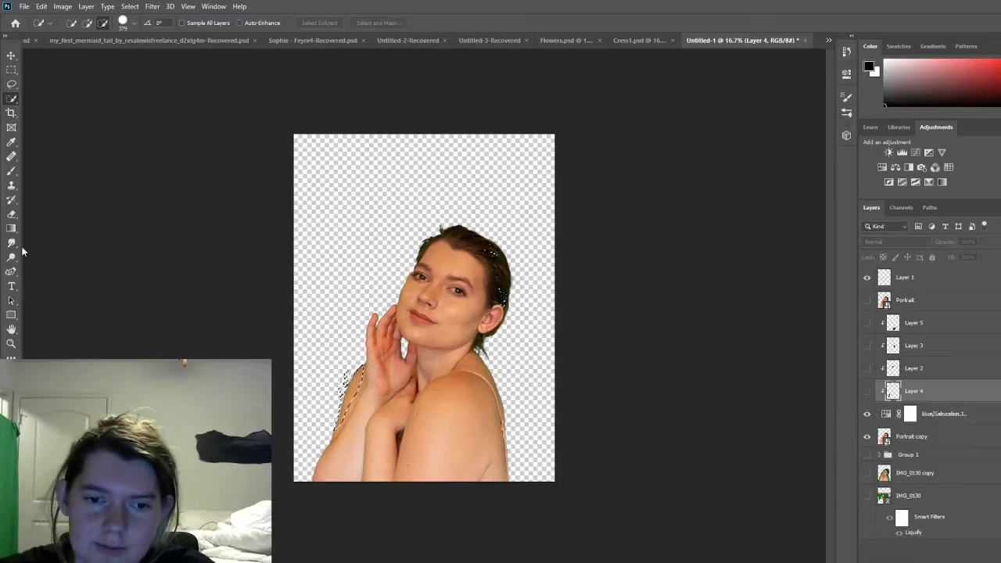
left_click(956, 444)
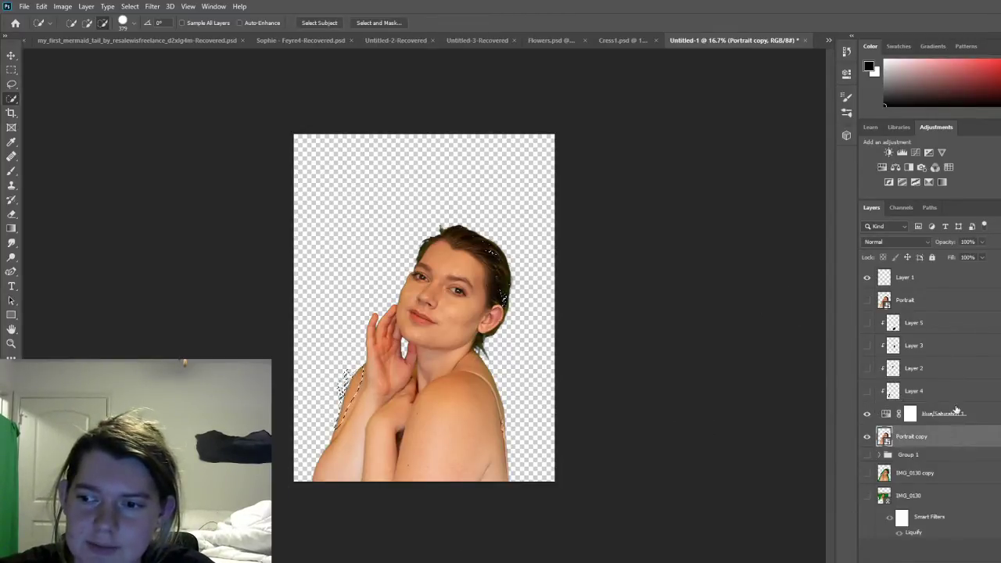
left_click(920, 305)
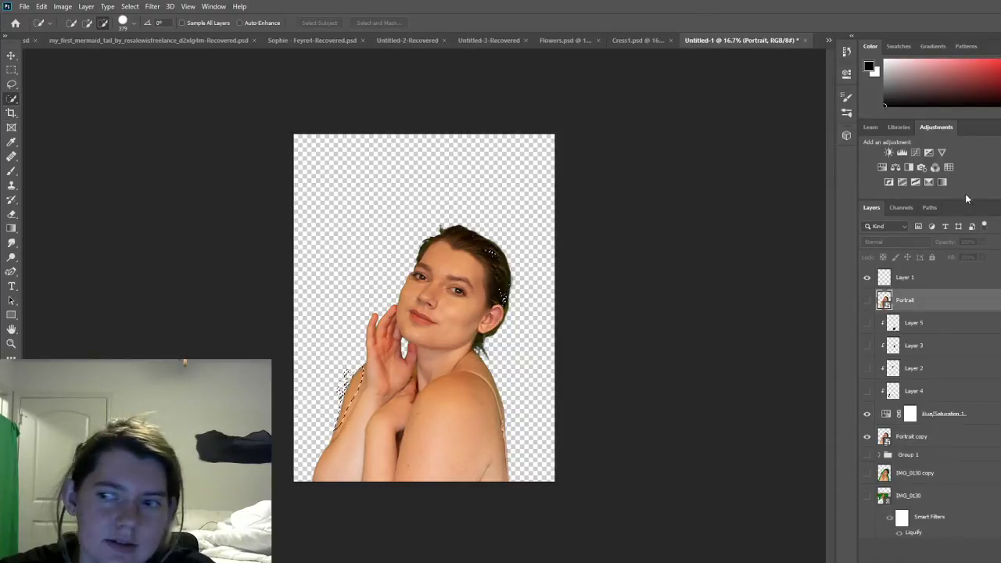
Step: Show the Portrait layer, erase everything on it outside Layer 4's selected shape, and deselect, leaving Portrait copy visible
left_click(867, 299)
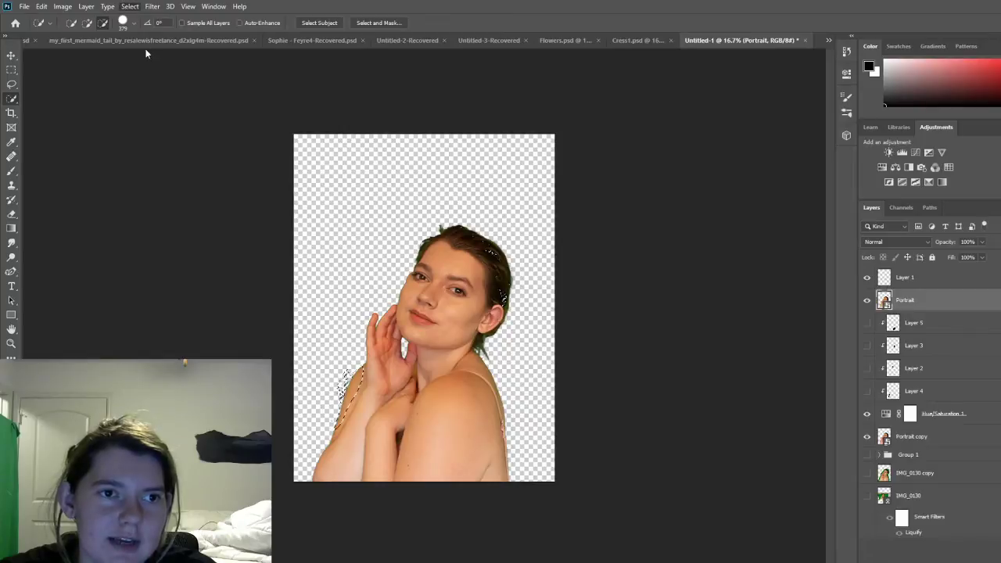
key("ctrl+shift+i")
left_click(11, 214)
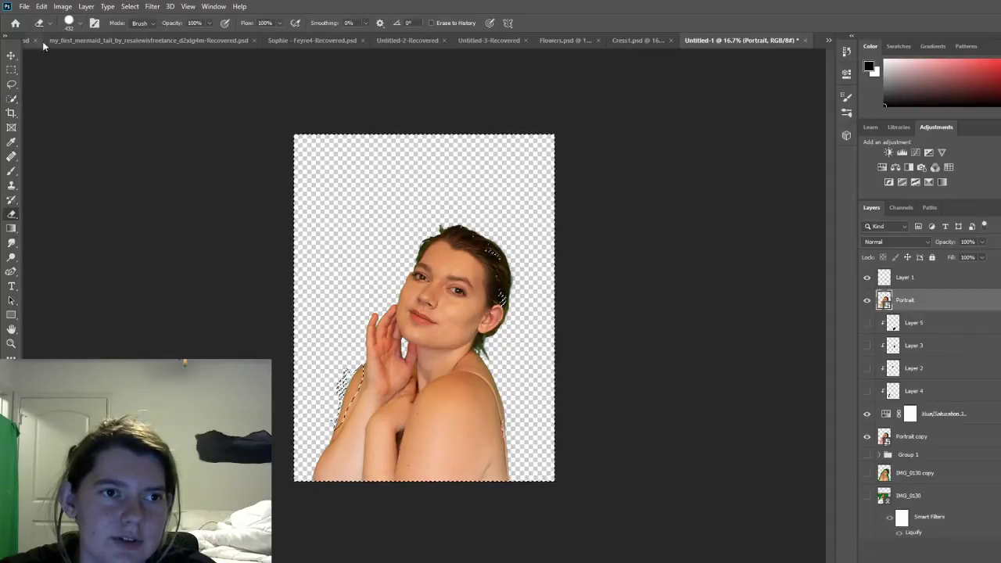
key("bracketright")
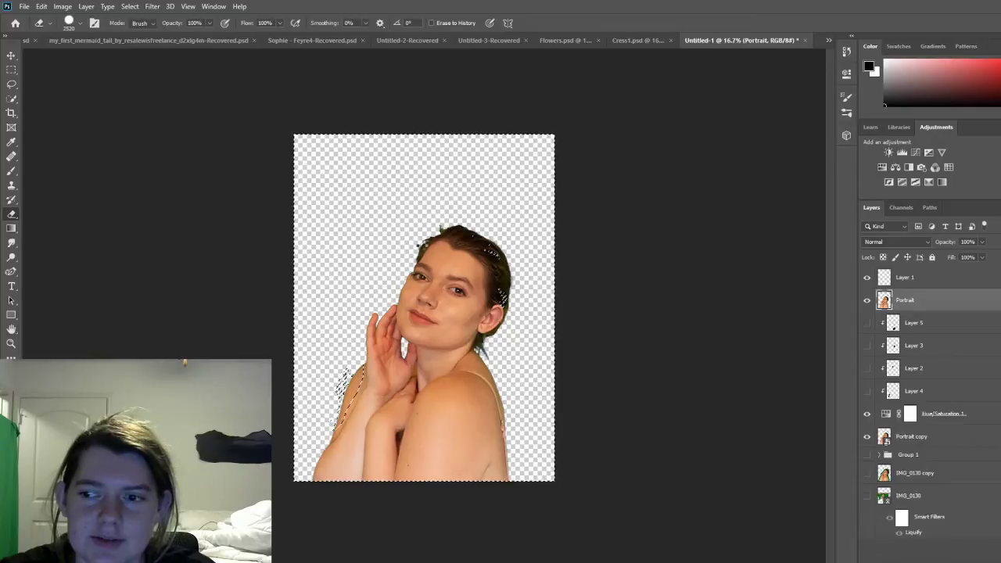
left_click(350, 267)
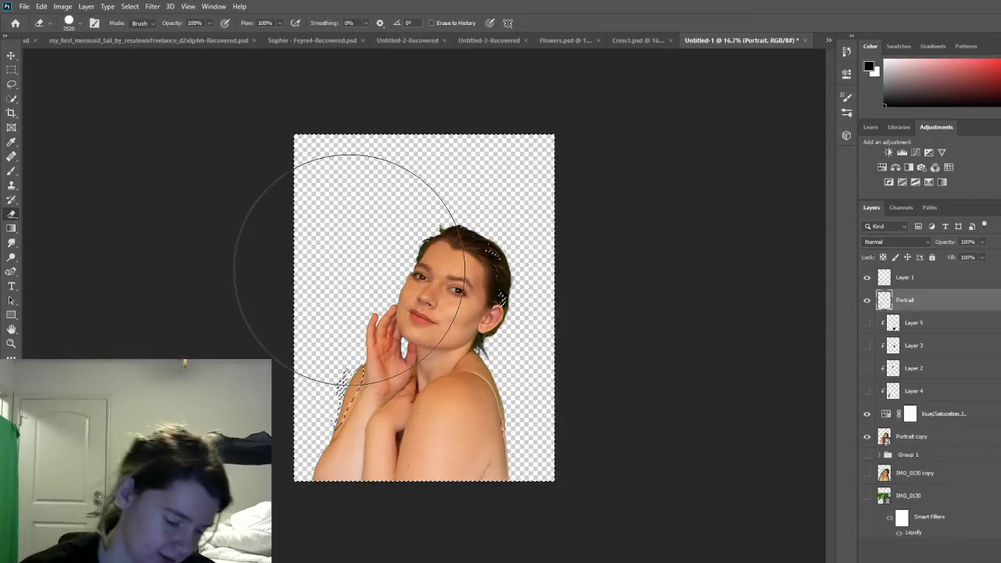
left_click(867, 436)
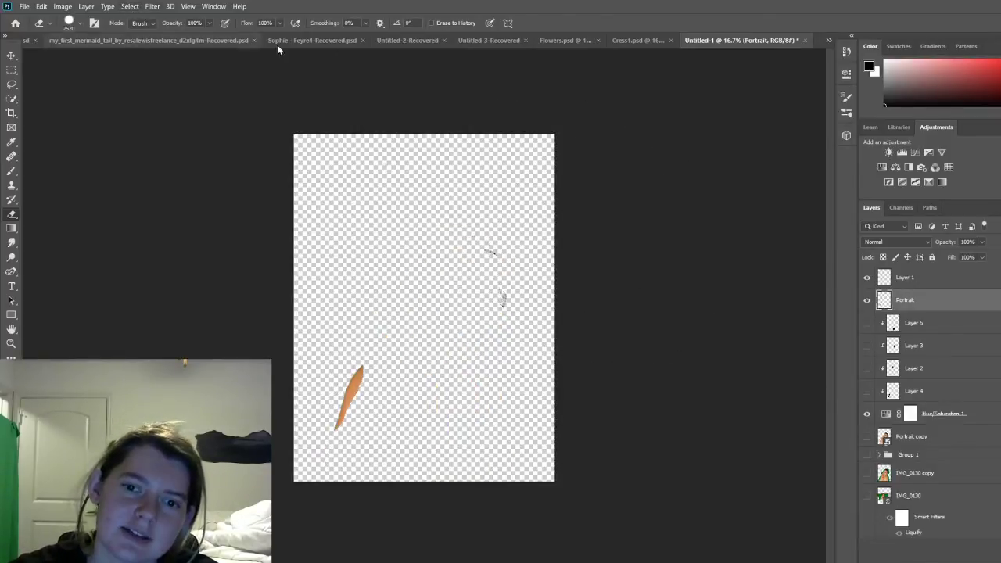
key("ctrl+d")
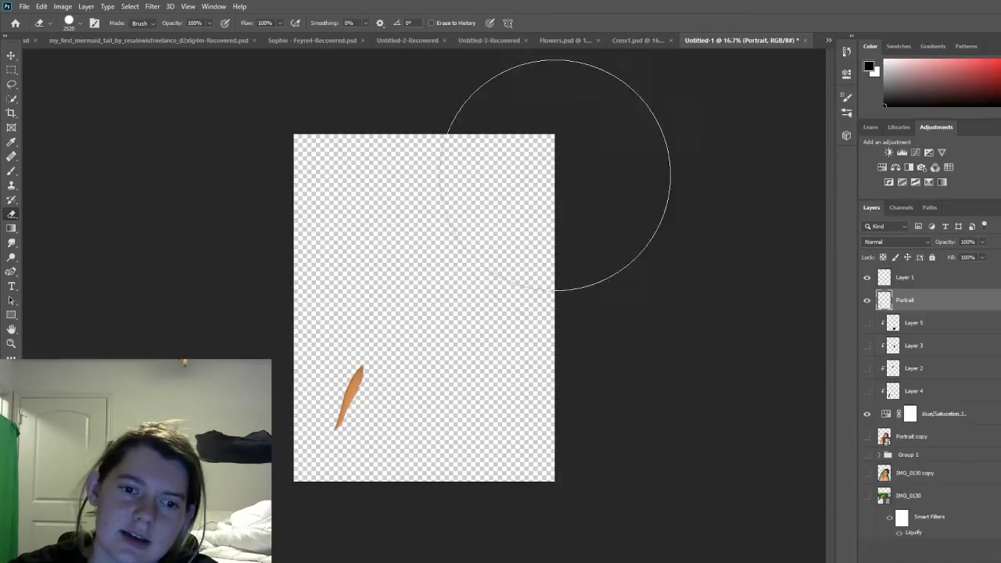
left_click(867, 436)
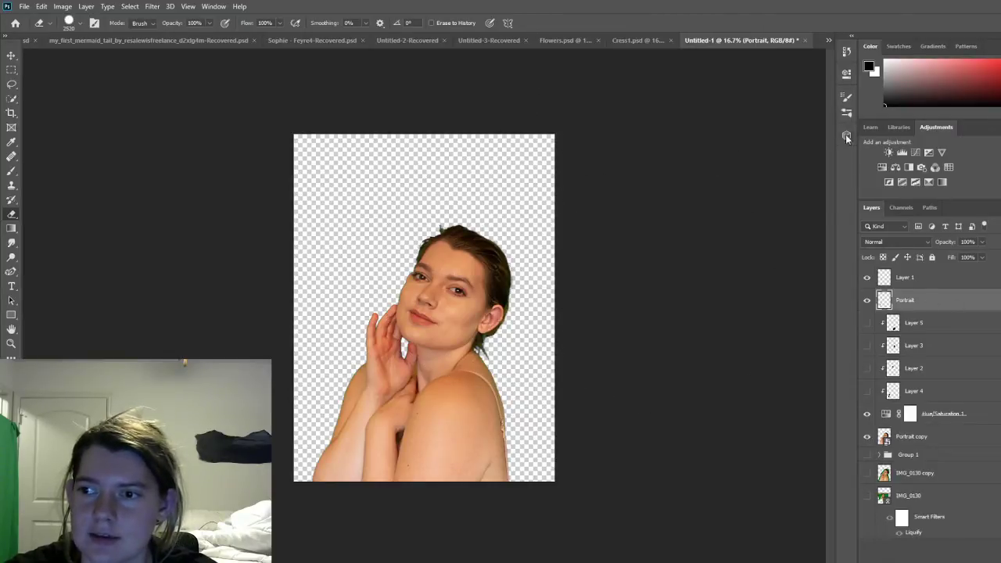
Step: Add a Hue/Saturation adjustment above the Portrait layer, shift its hue to teal and clip it to that layer
left_click(883, 169)
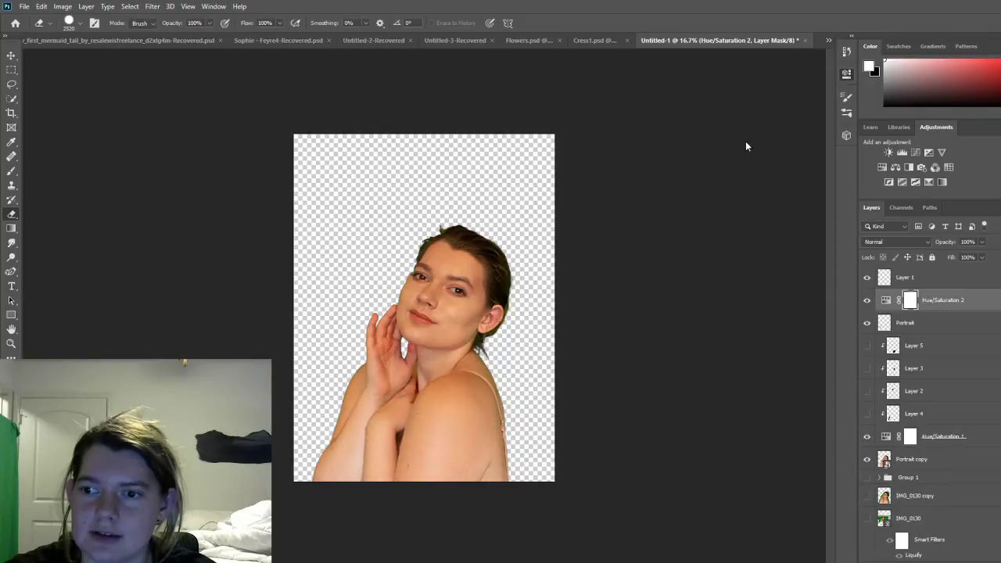
left_click_drag(746, 144, 809, 150)
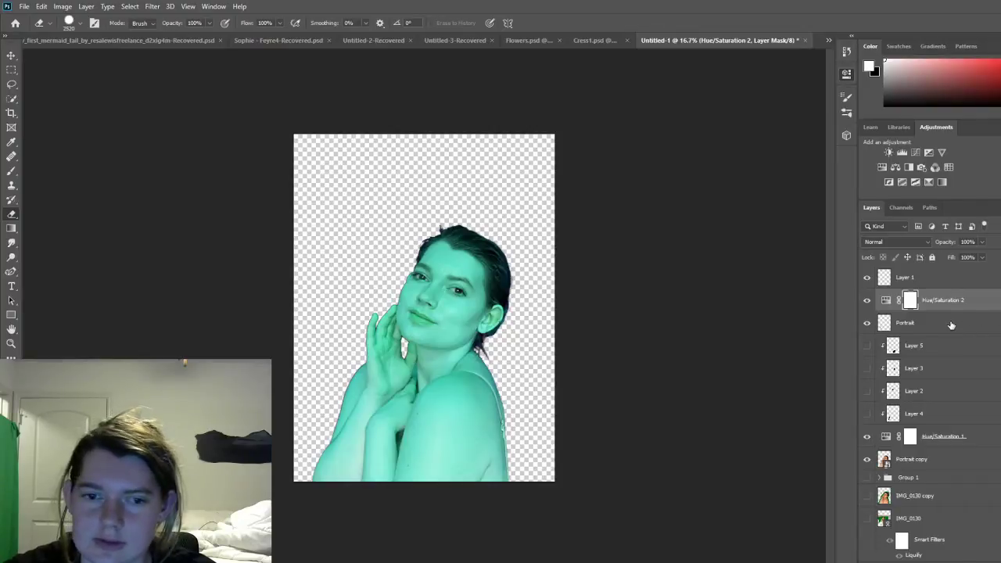
key("ctrl+alt+g")
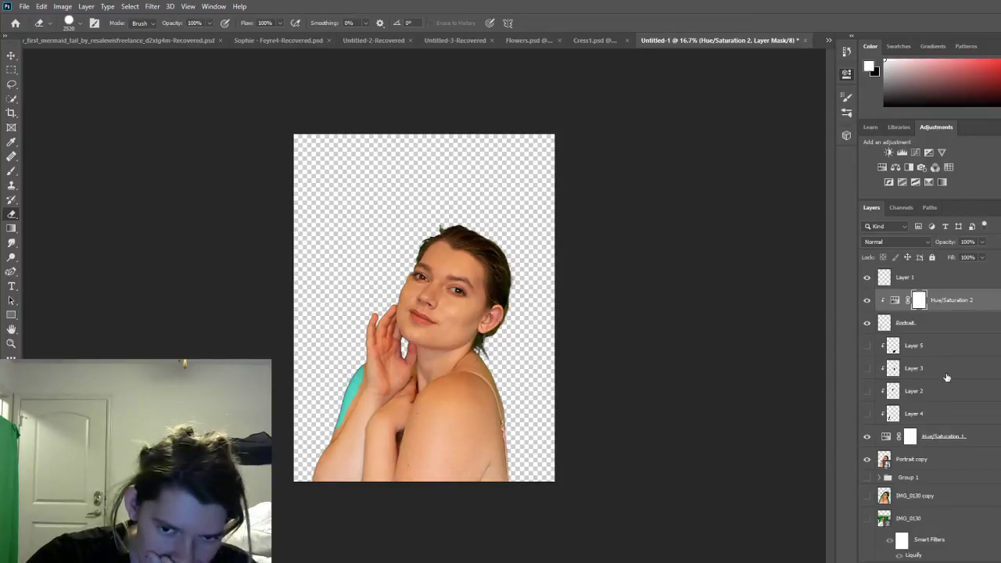
Step: Move the cut-out arm piece on the Portrait layer outward, away from the arm, to X about 2569 px
left_click(947, 333)
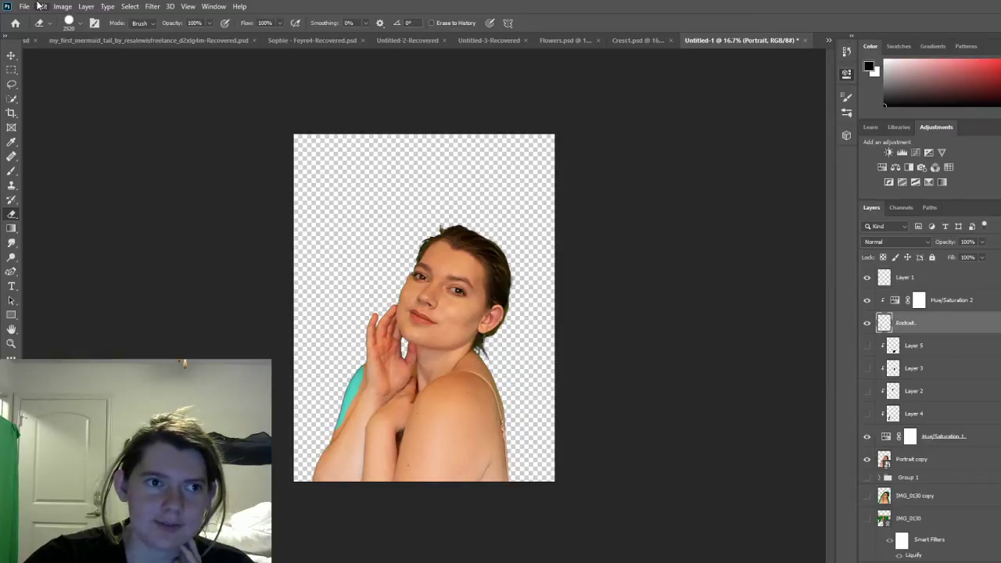
key("ctrl+t")
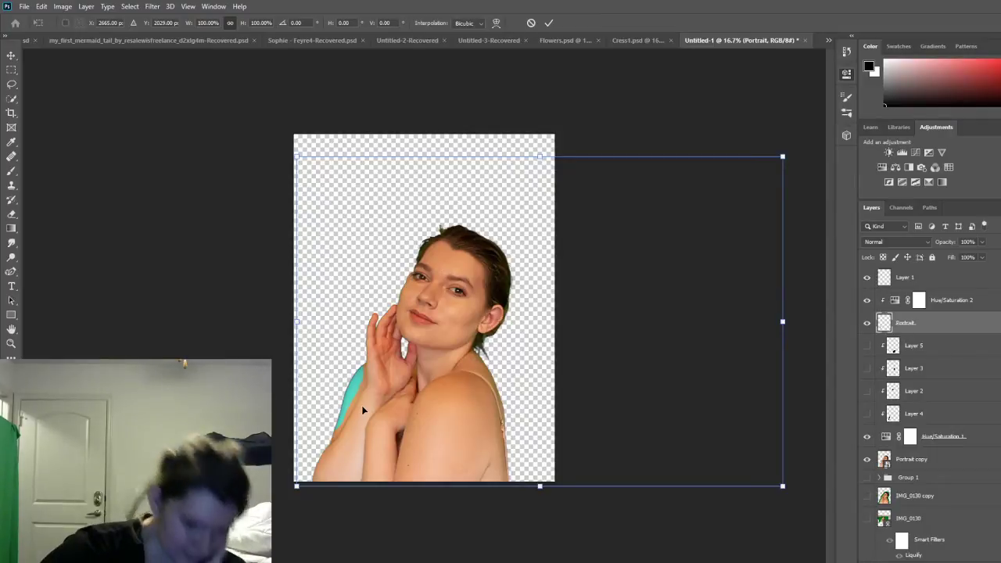
left_click_drag(535, 391, 527, 391)
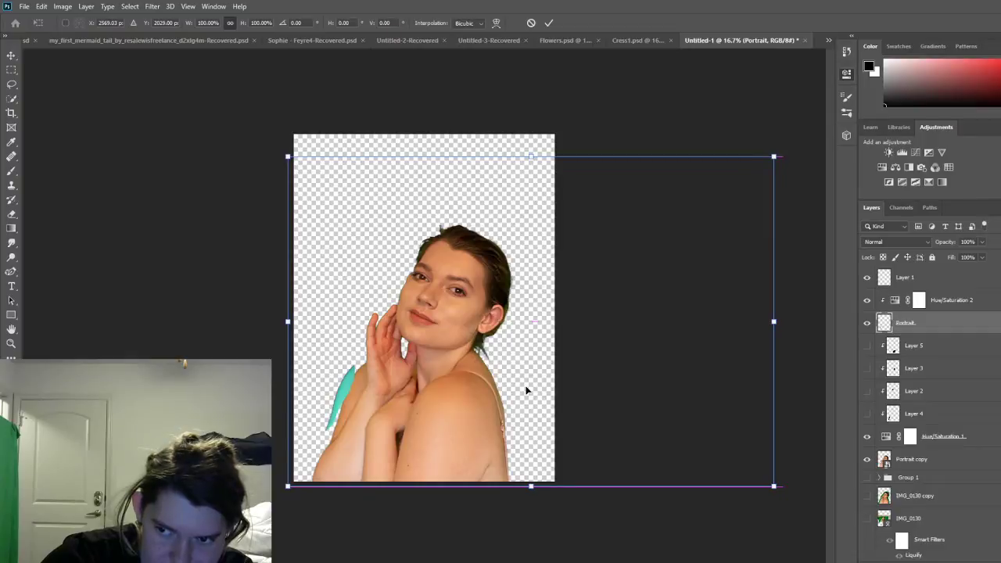
left_click(550, 22)
key("e")
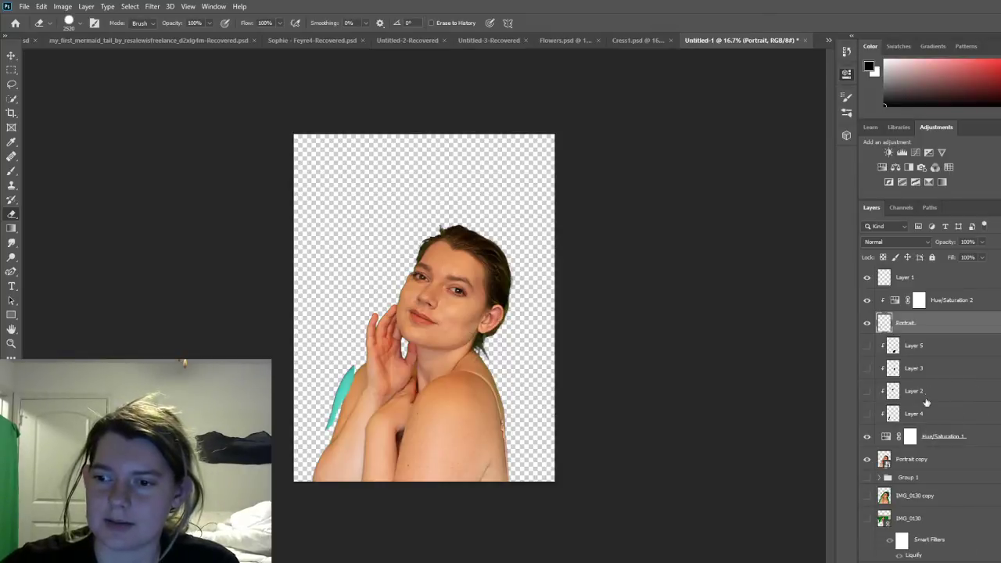
Step: Show Layer 2, select its black shape over the eye by color range and invert the selection
left_click(866, 391)
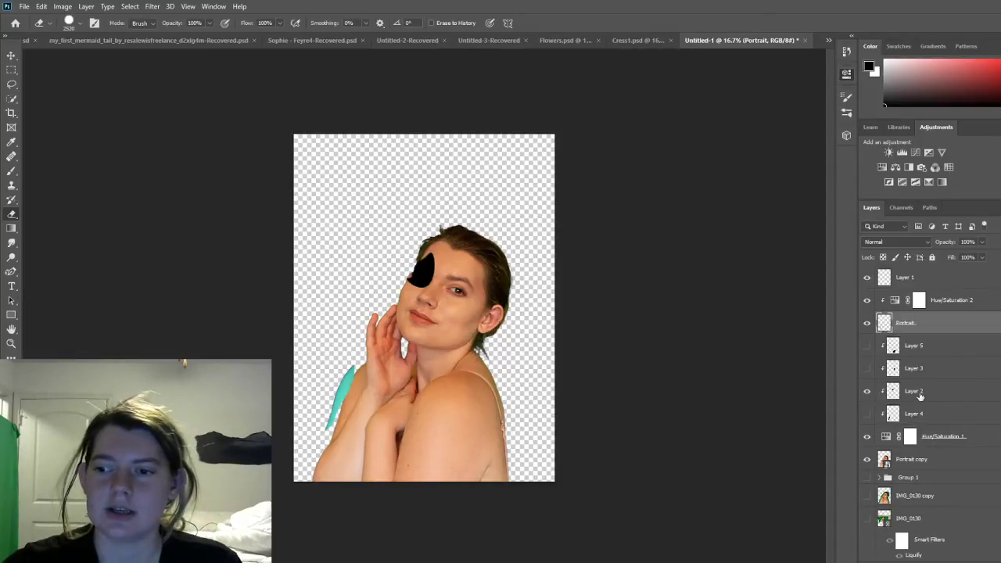
left_click(920, 395)
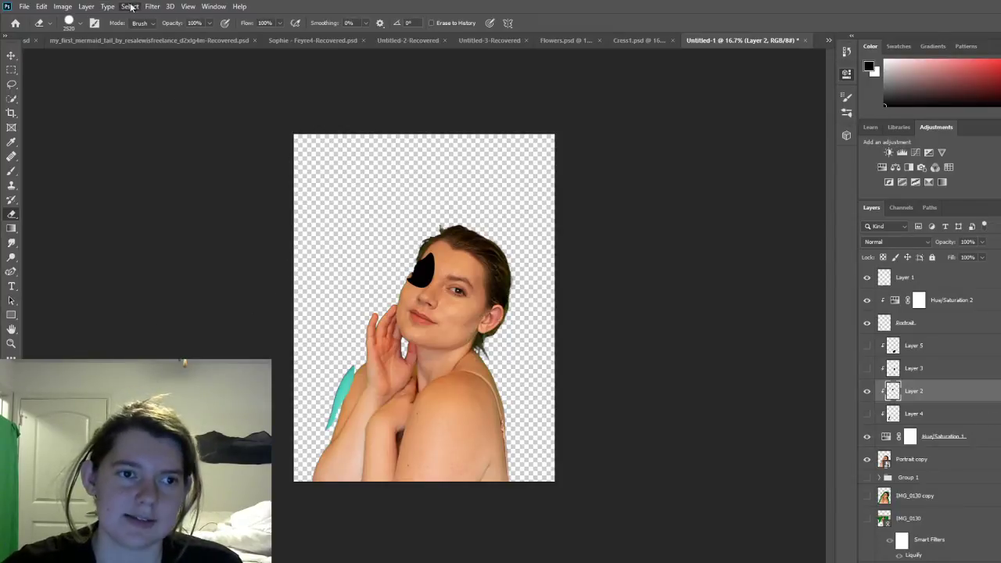
key("i")
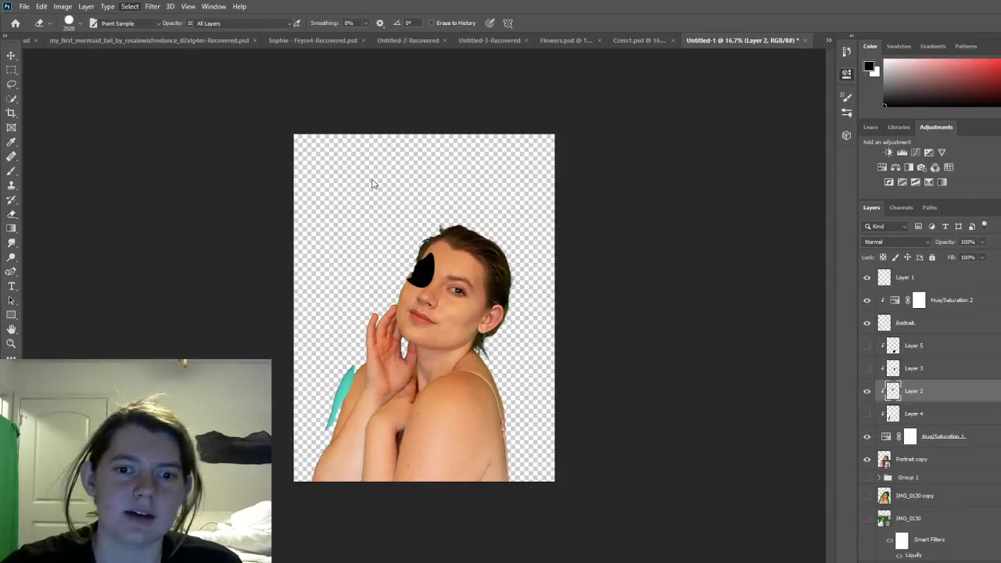
key("e")
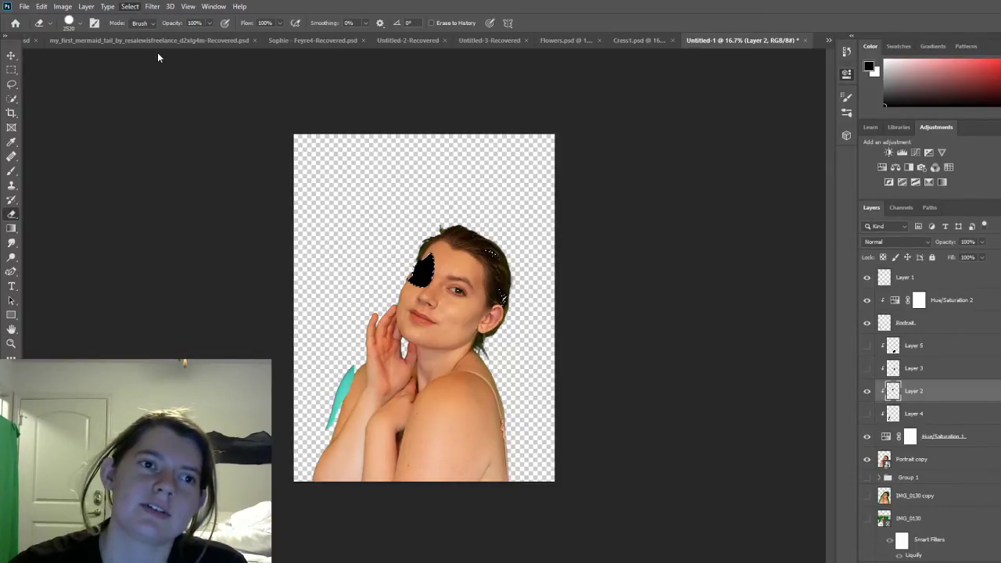
key("ctrl+a")
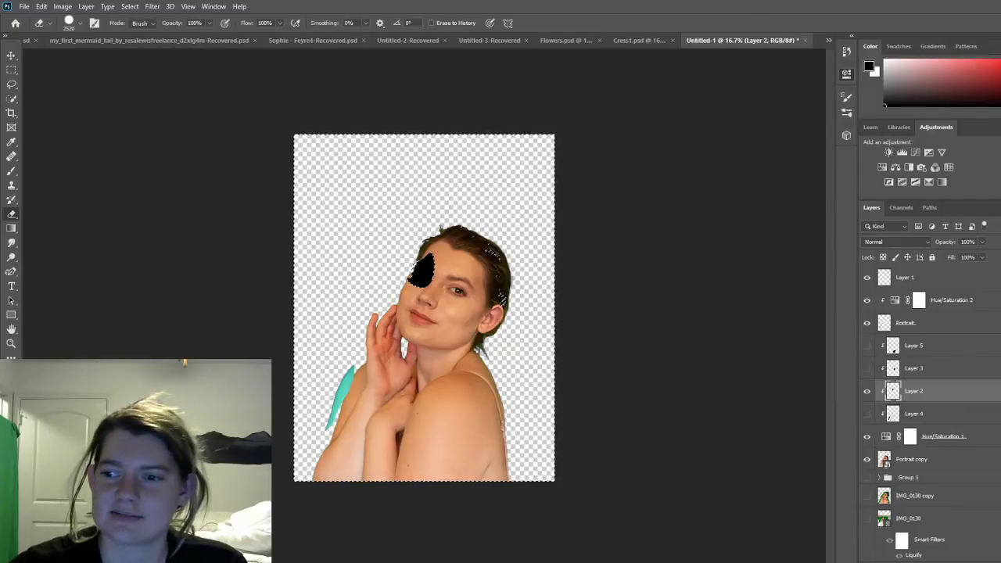
Step: Duplicate Portrait copy, place the duplicate directly above the Portrait layer and release it from the clipping mask
left_click(949, 463)
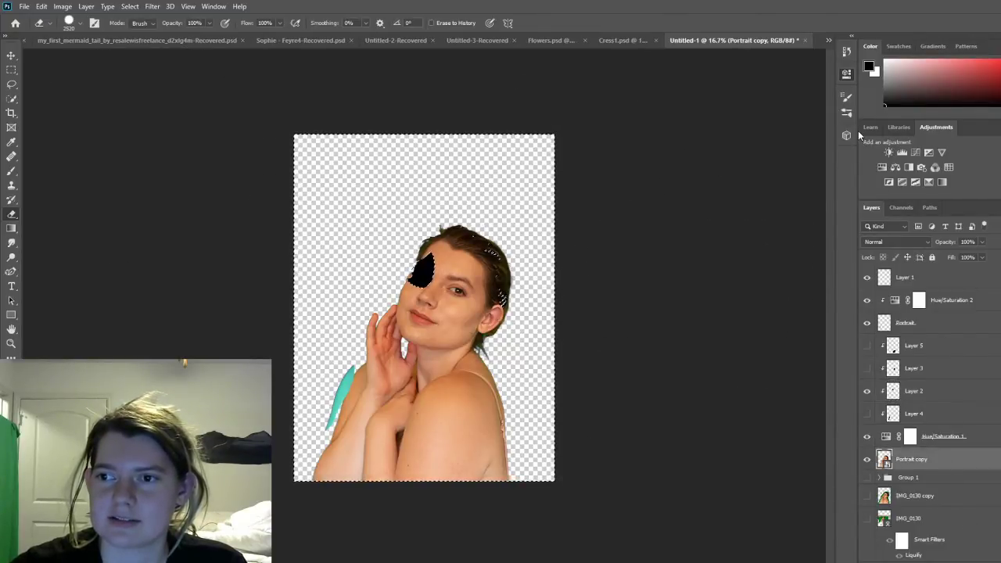
key("Delete")
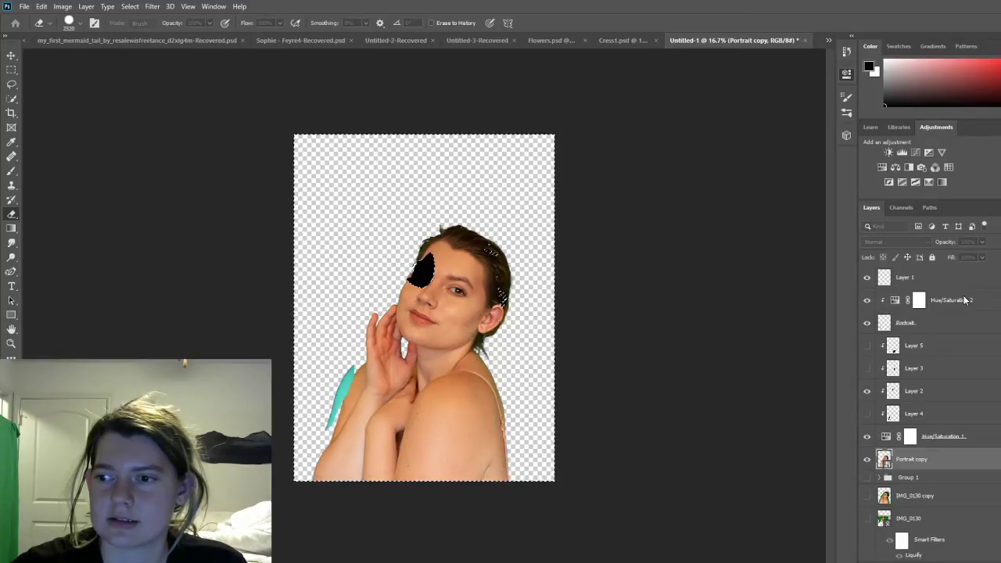
left_click_drag(943, 464, 954, 312)
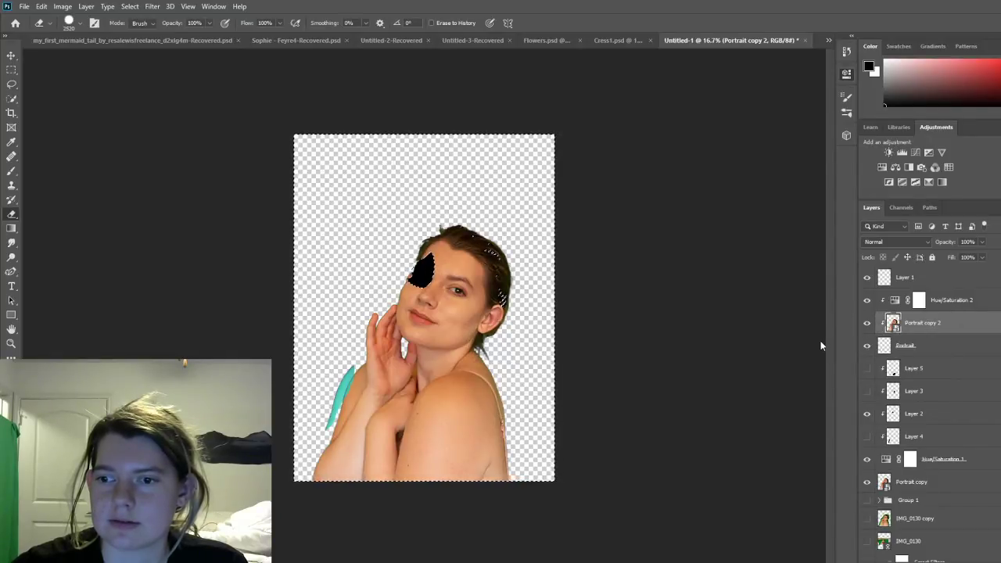
key("ctrl+alt+g")
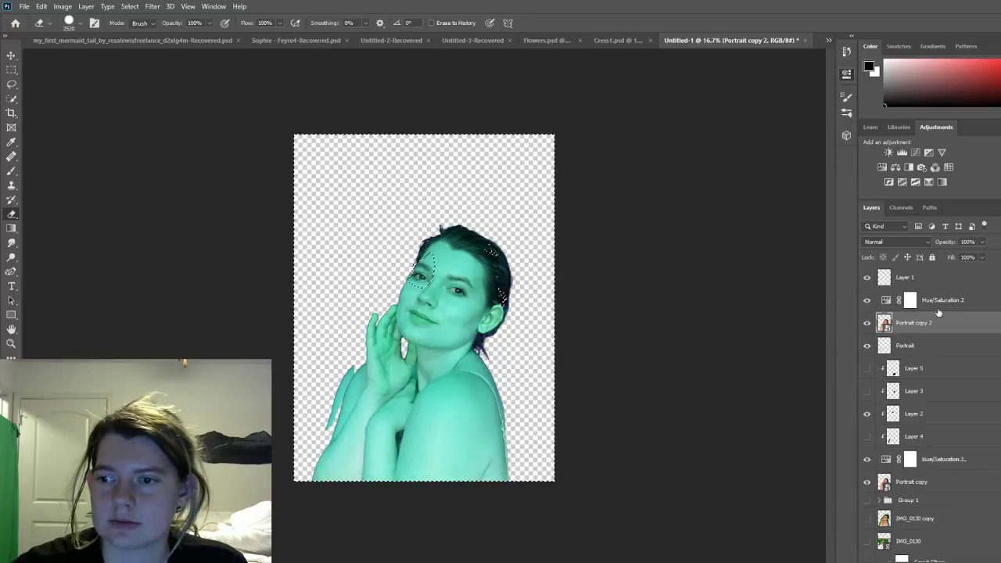
Step: Move Hue/Saturation 2 directly above Hue/Saturation 1 and release the clipping so it tints the full portrait teal
left_click_drag(954, 305, 981, 403)
left_click_drag(987, 446, 988, 447)
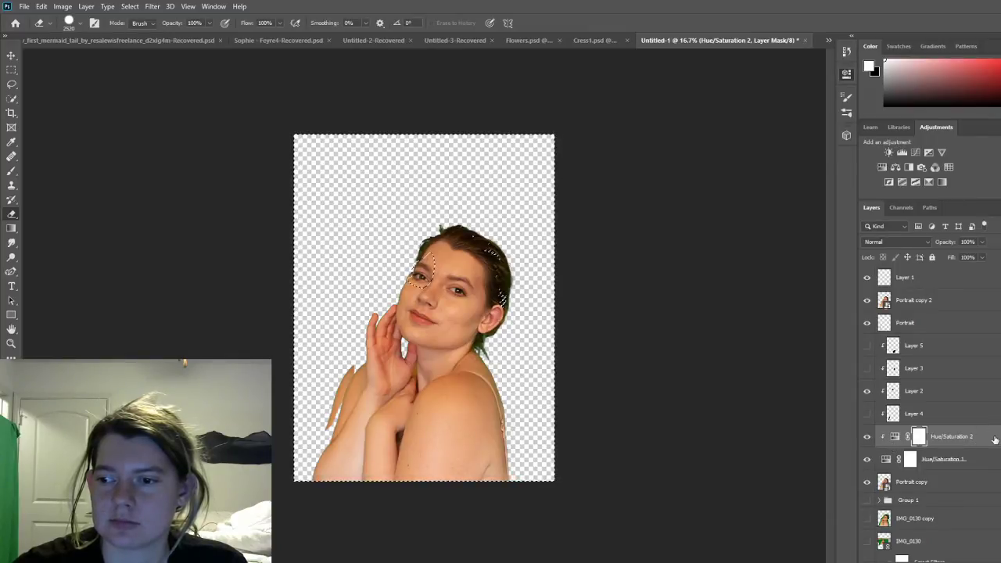
key("ctrl+alt+g")
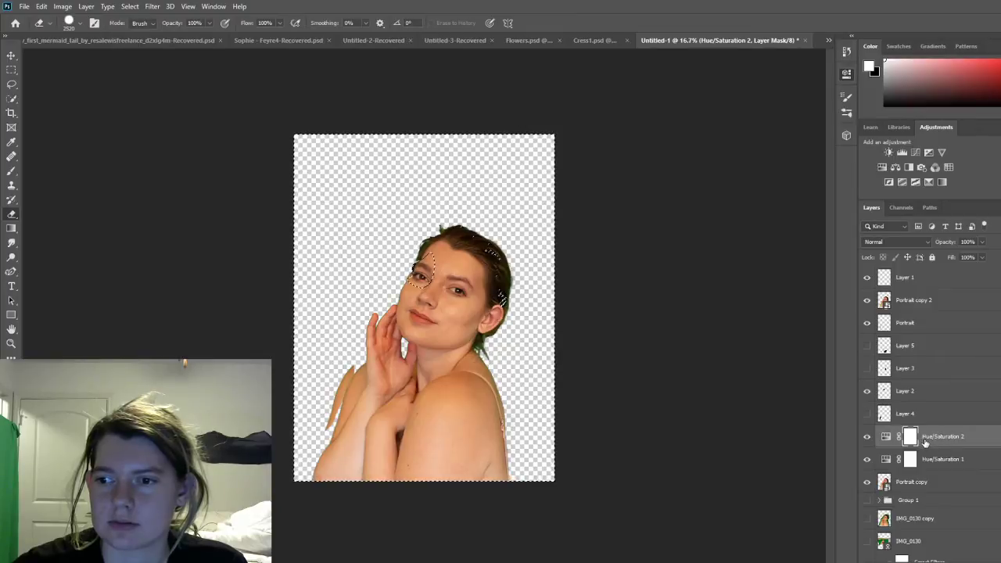
Step: Erase everything on Portrait copy 2 outside the eye shape and clear the selection
left_click(867, 300)
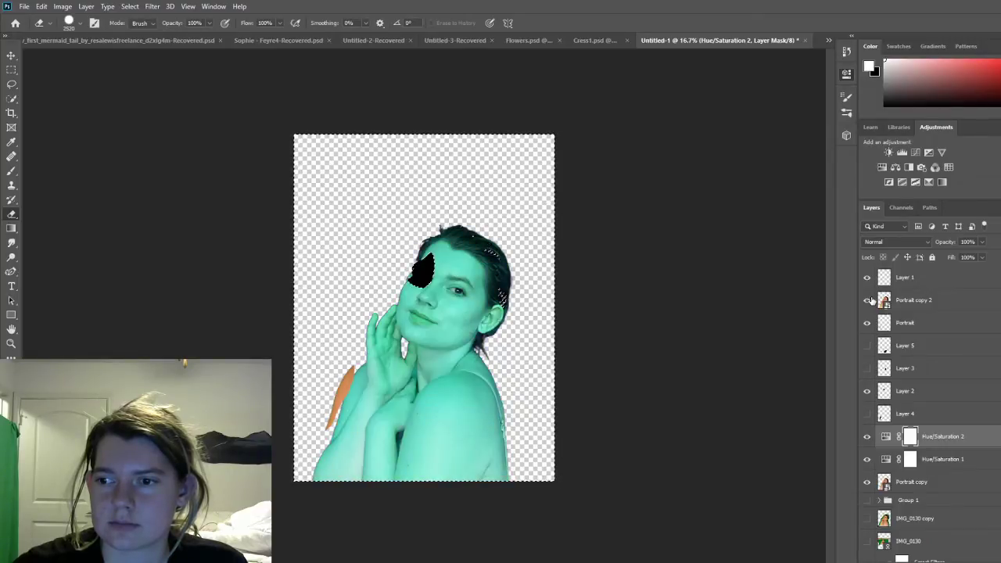
left_click(866, 300)
left_click(944, 302)
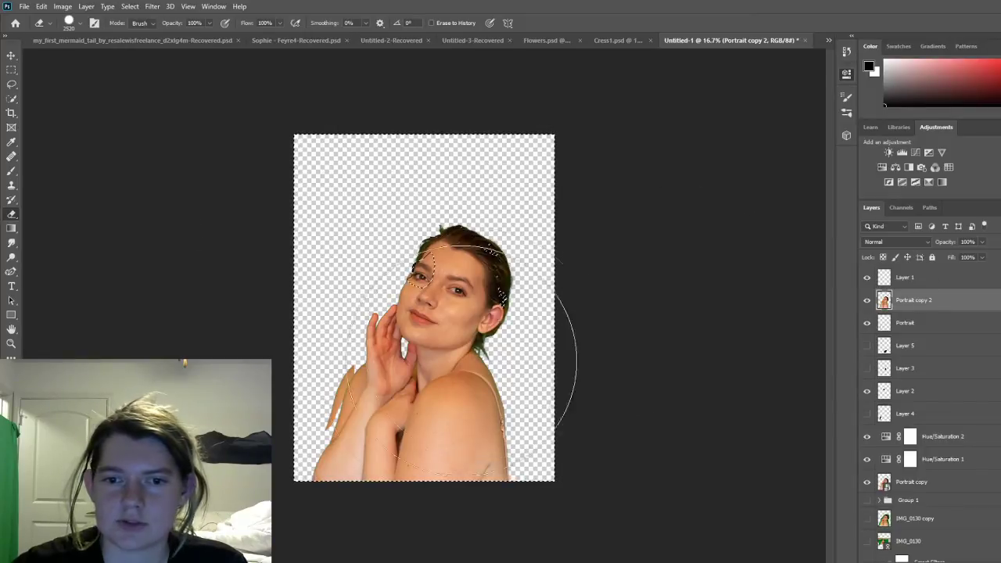
left_click_drag(509, 336, 235, 470)
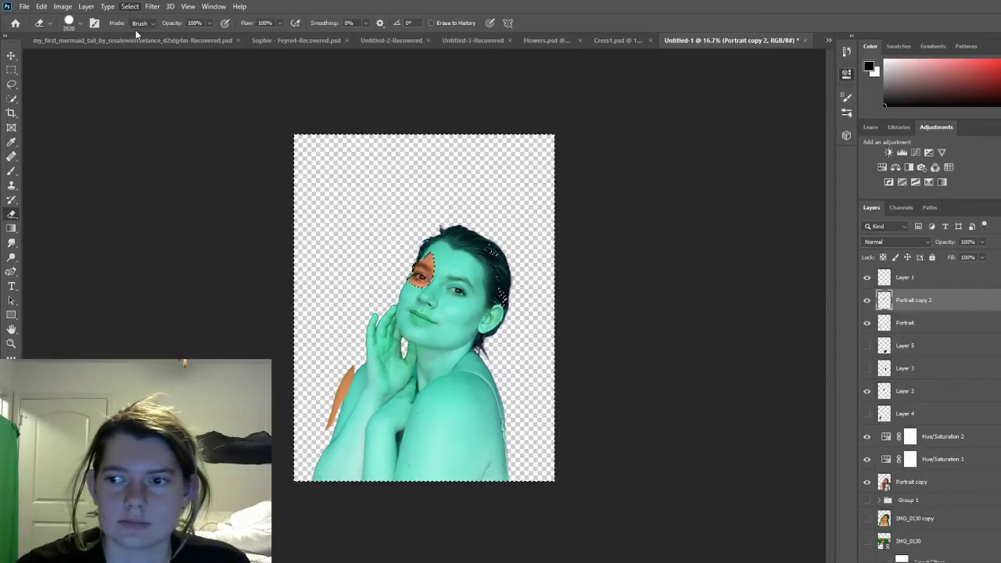
key("ctrl+d")
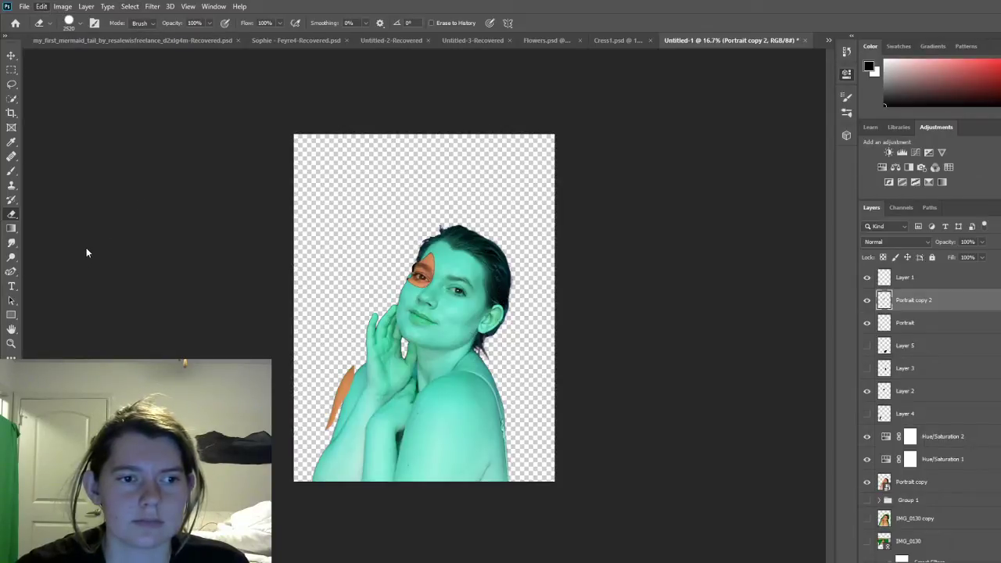
Step: Move the eye piece on Portrait copy 2 up and outward to X 2569 px, Y 1975 px
key("ctrl+t")
left_click_drag(688, 337, 682, 335)
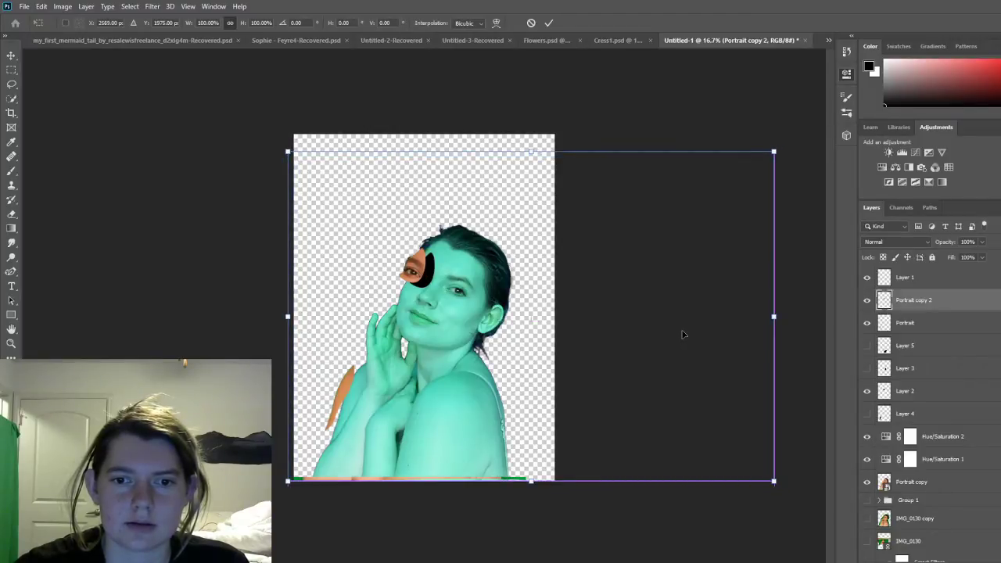
left_click(549, 23)
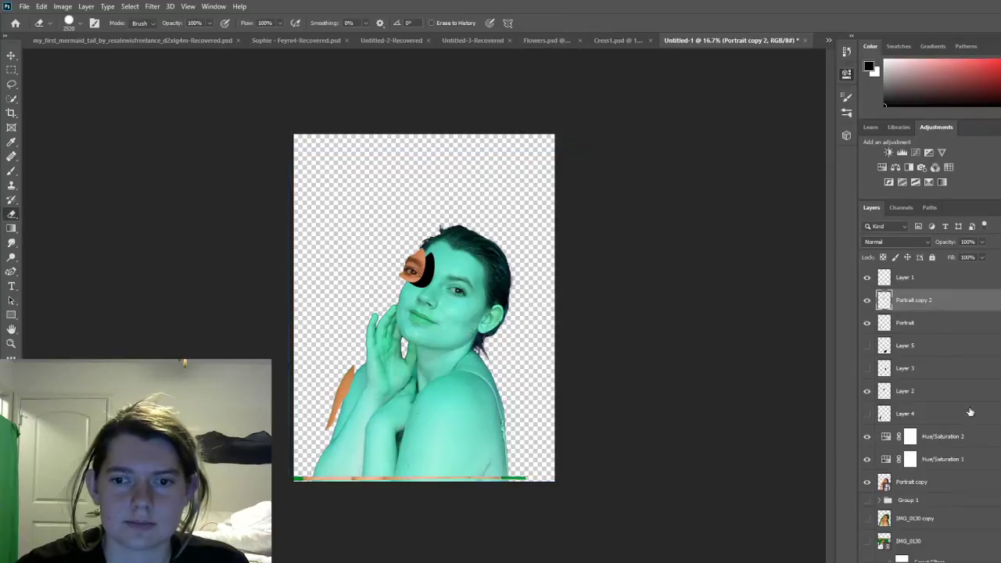
Step: Show Layer 4, clip it to the Hue/Saturation 2 adjustment and make Layer 3's black shape visible
left_click(867, 416)
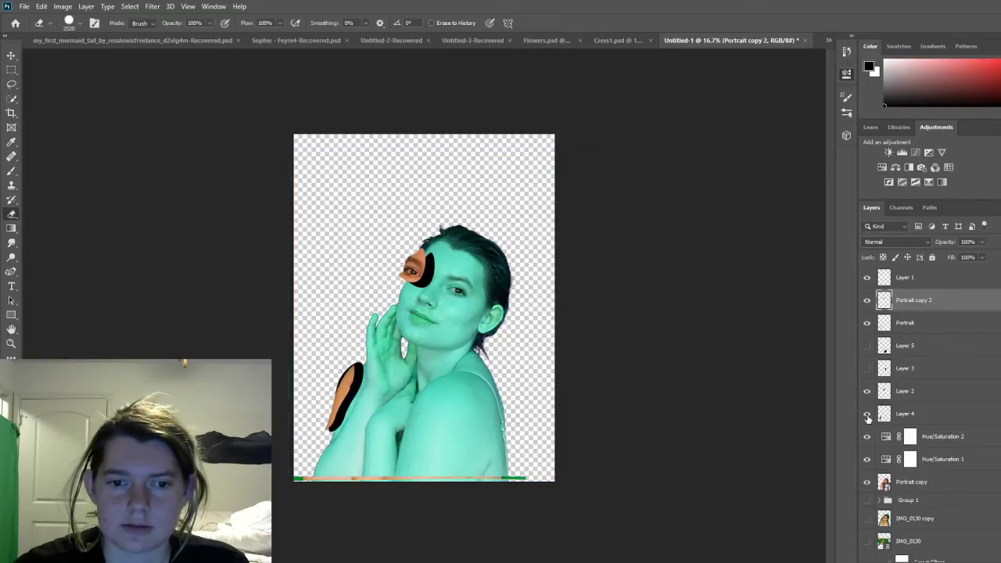
left_click(923, 417)
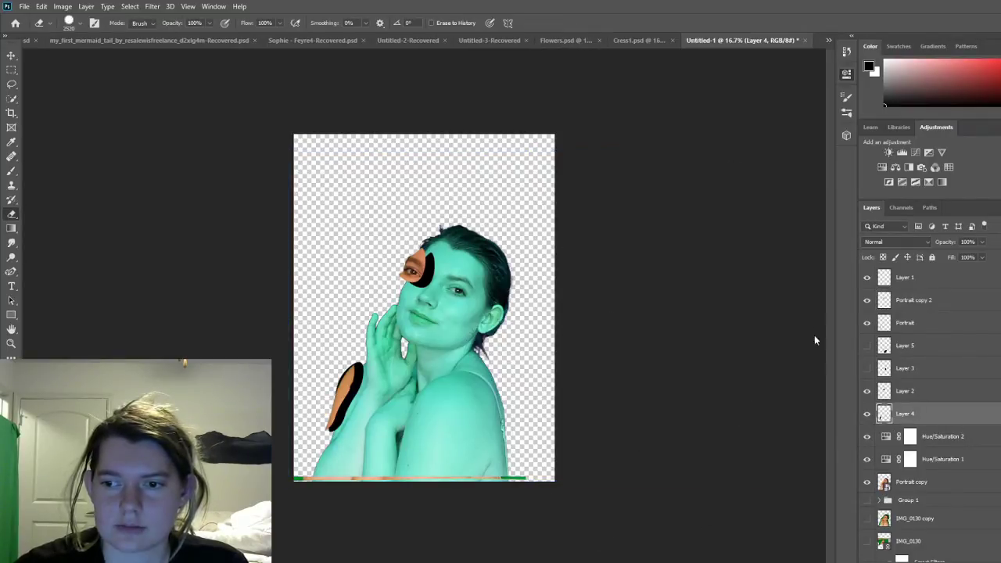
key("ctrl+alt+g")
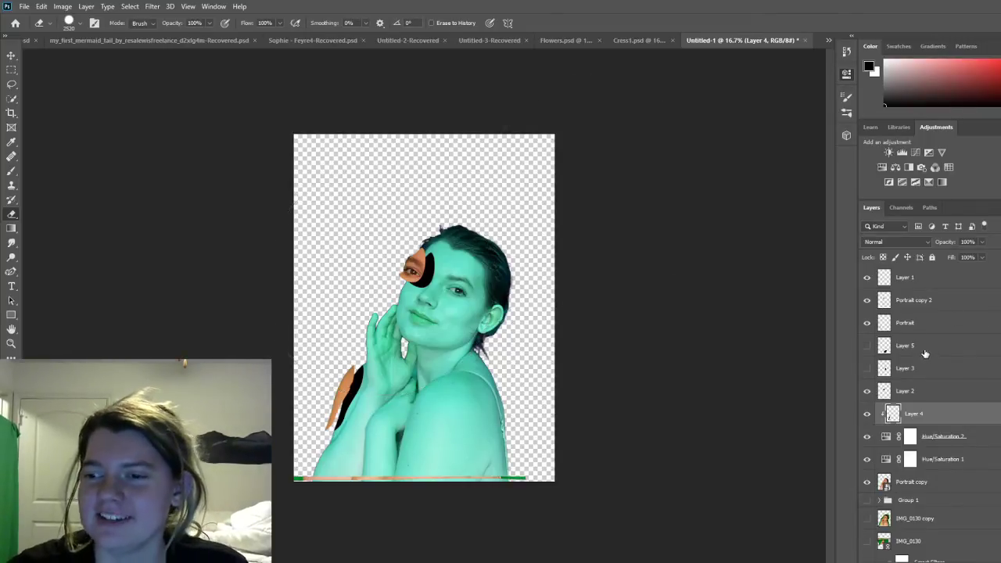
left_click(866, 369)
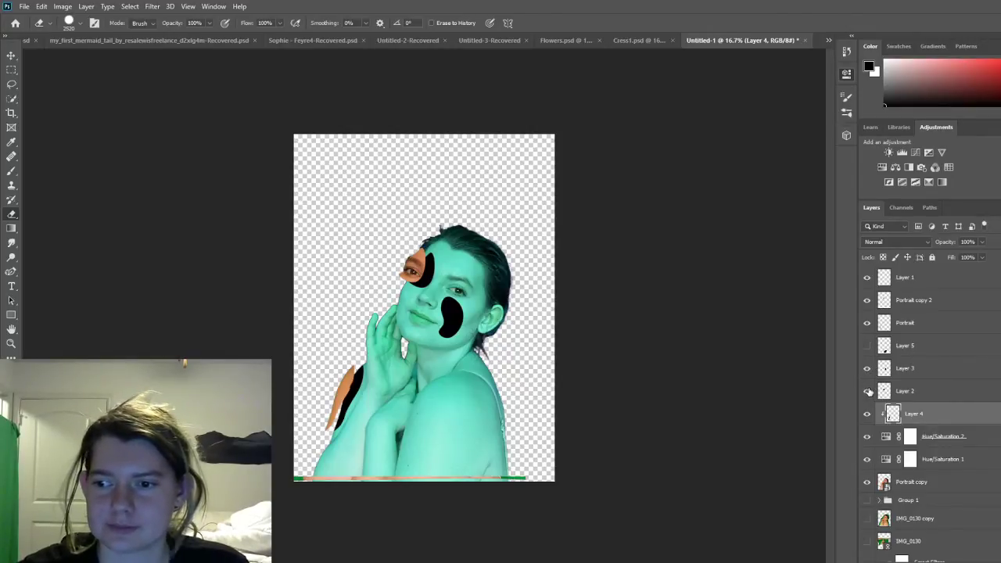
Step: Hide Layer 2 and Layer 4 and make a colour-based selection of Layer 3's black cheek shape
left_click(884, 391)
left_click_drag(867, 391, 866, 419)
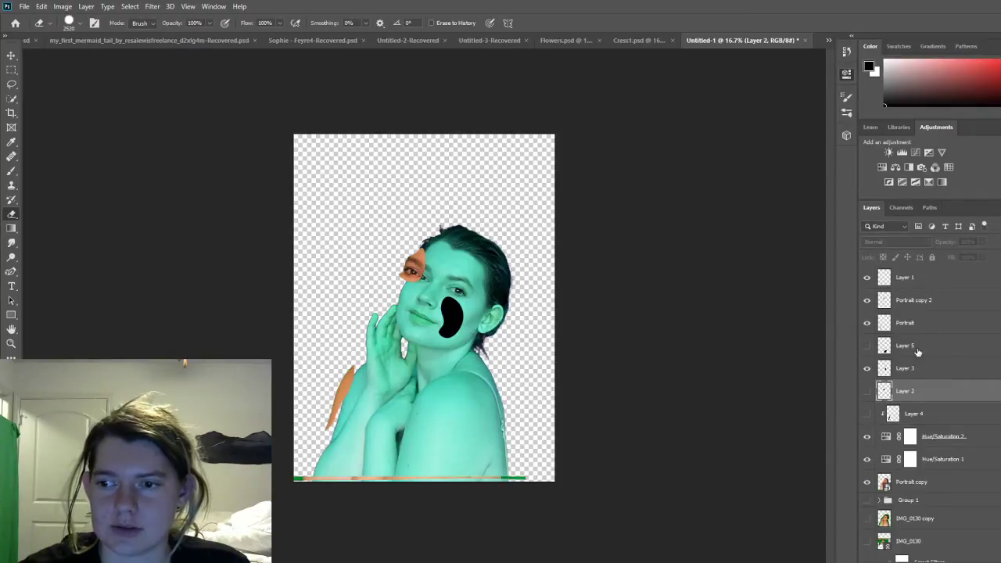
left_click(937, 366)
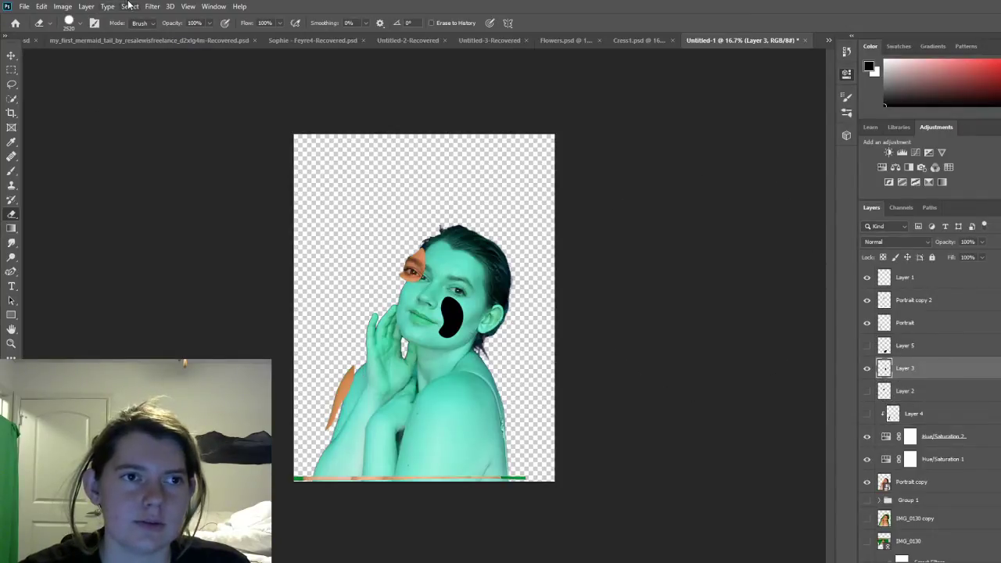
key("i")
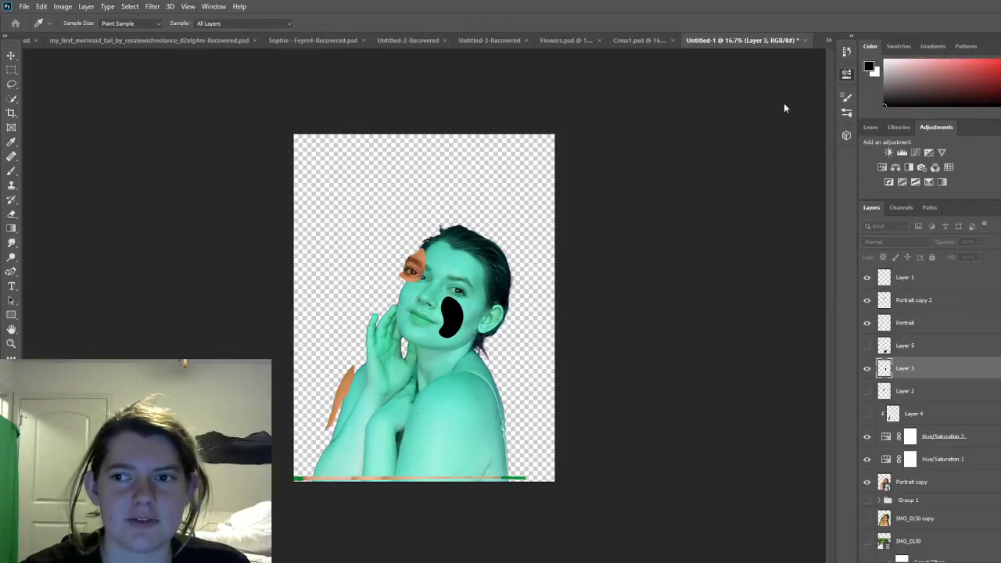
key("e")
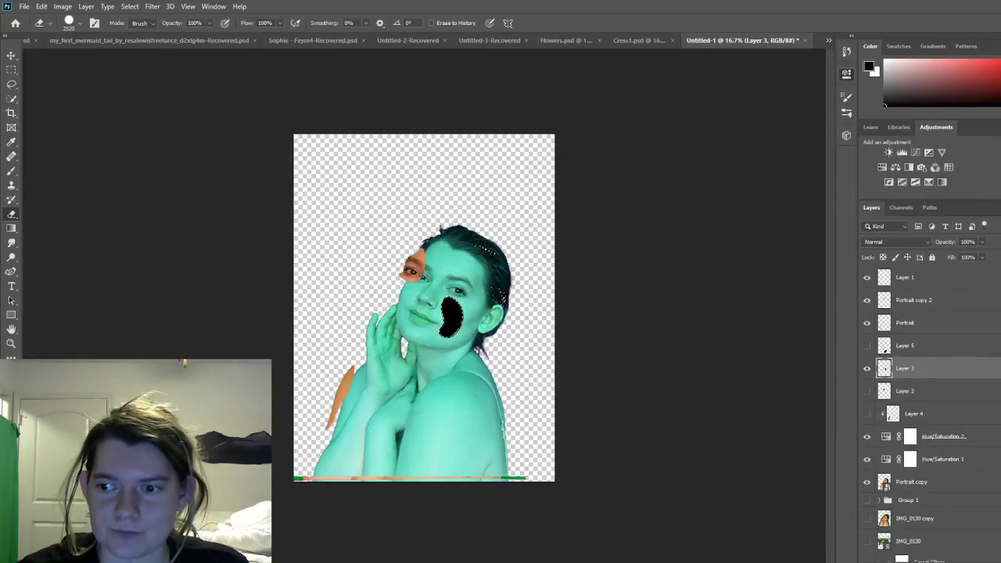
Step: Duplicate the Portrait copy layer, place the duplicate directly below Layer 1 and rasterize it
left_click(975, 482)
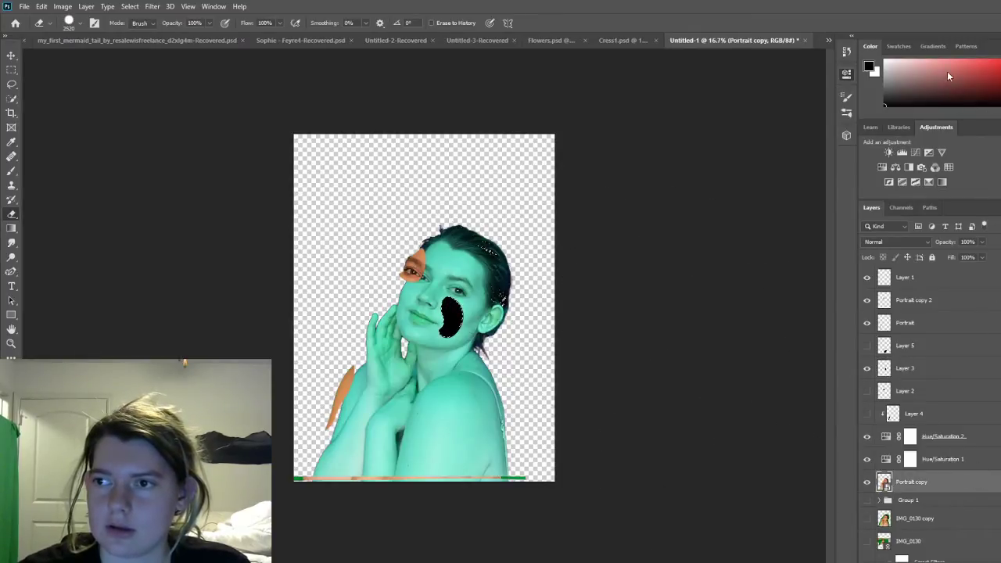
left_click(905, 239)
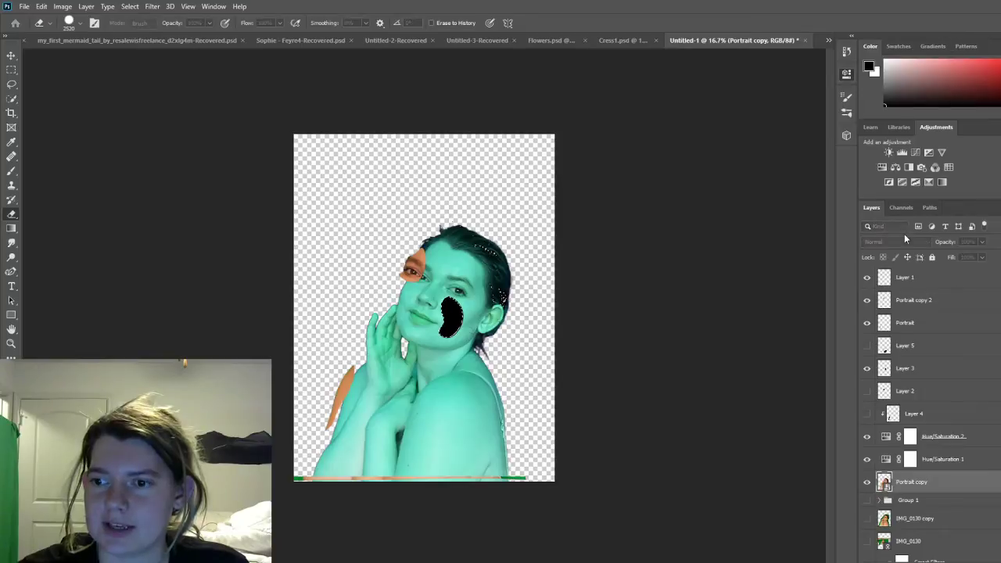
key("ctrl+j")
left_click_drag(938, 482, 930, 290)
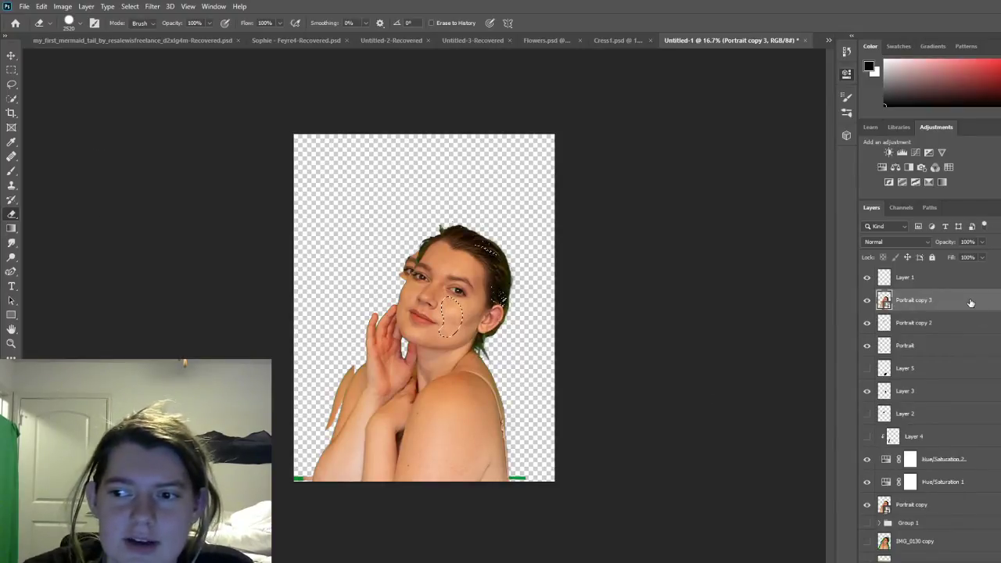
left_click(899, 300)
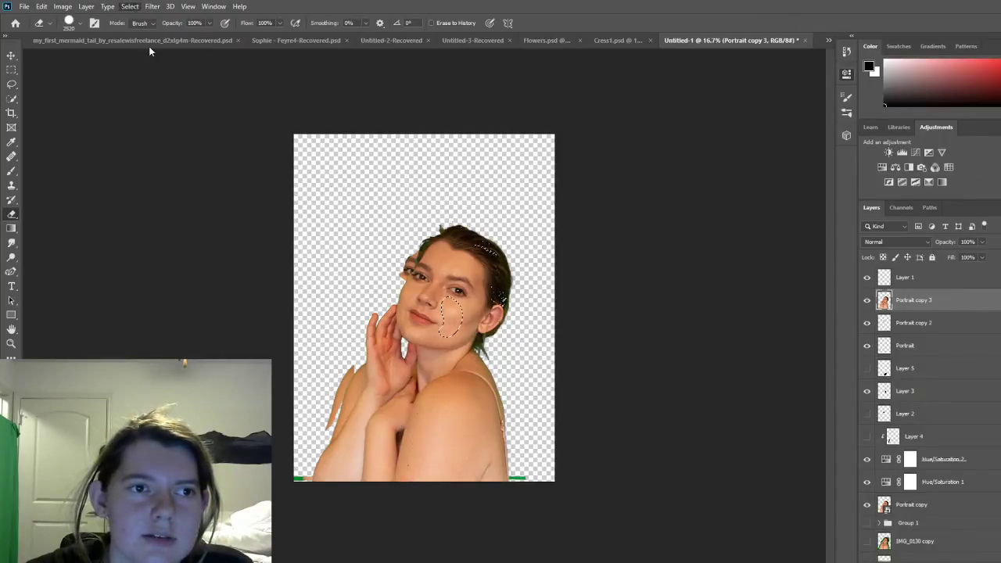
Step: Erase everything on Portrait copy 3 outside the cheek shape, then check for leftovers by toggling Portrait copy's visibility
left_click_drag(450, 338, 570, 469)
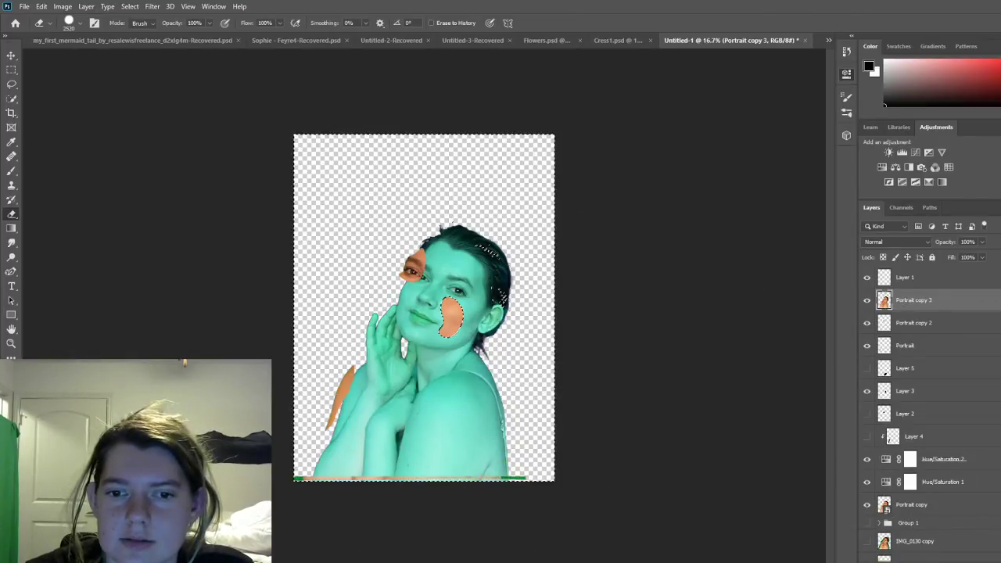
scroll(987, 443, "down", 2)
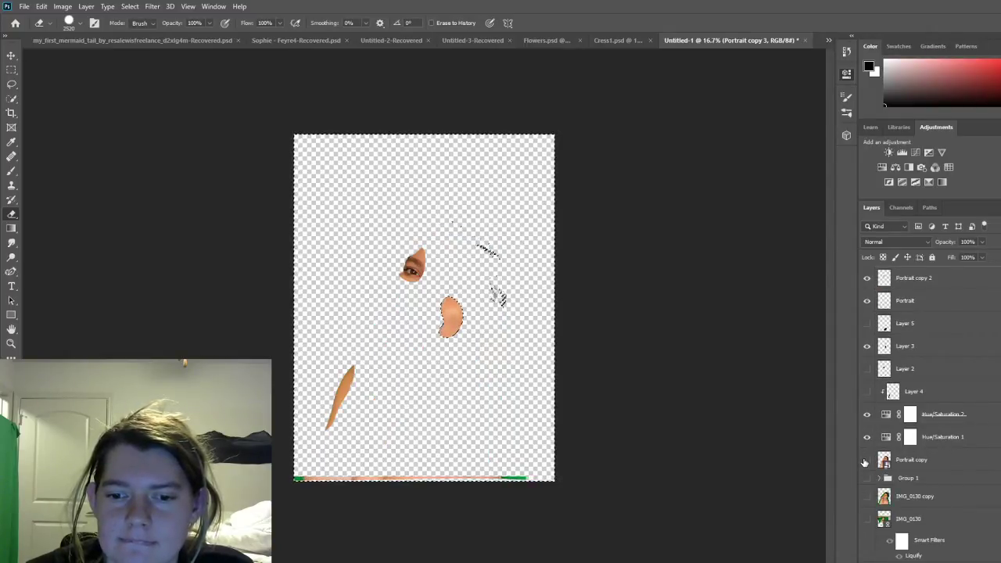
left_click(866, 460)
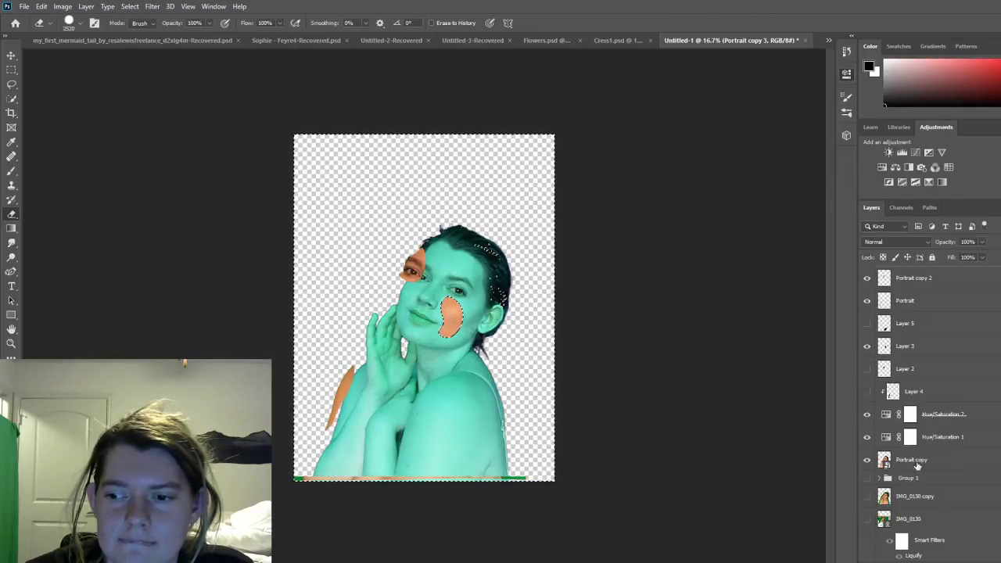
left_click(866, 461)
scroll(944, 427, "up", 1)
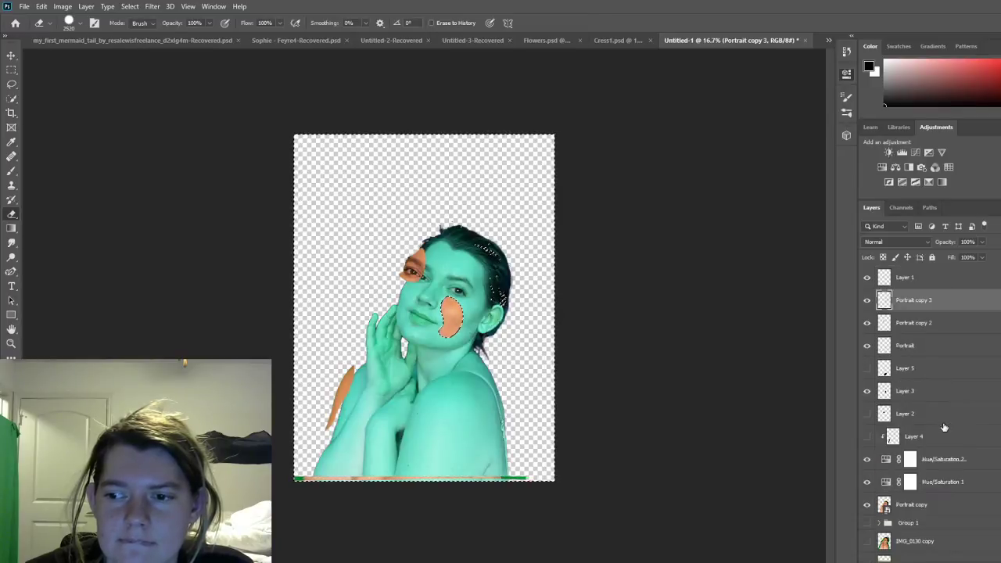
scroll(944, 427, "down", 1)
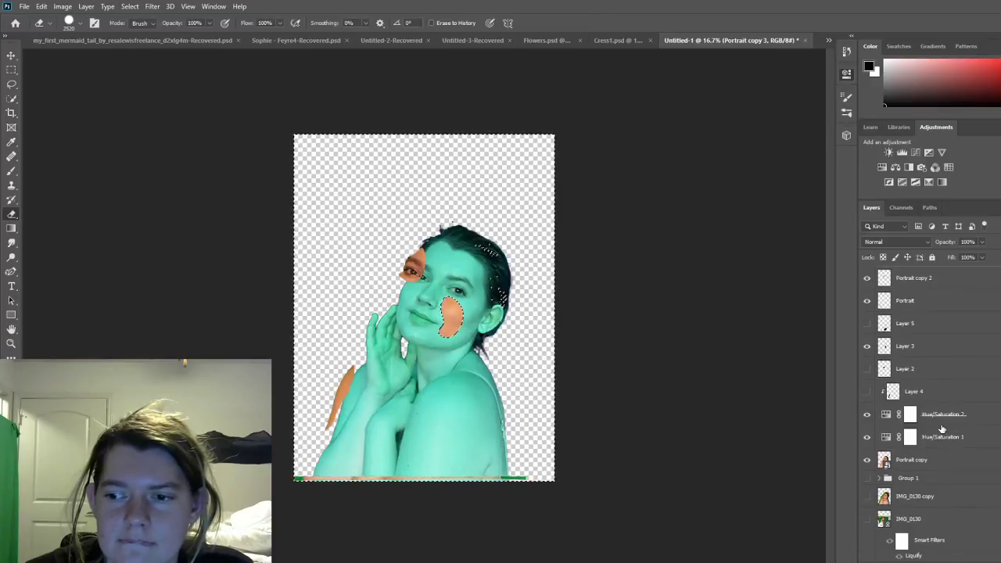
left_click(867, 461)
scroll(868, 456, "up", 2)
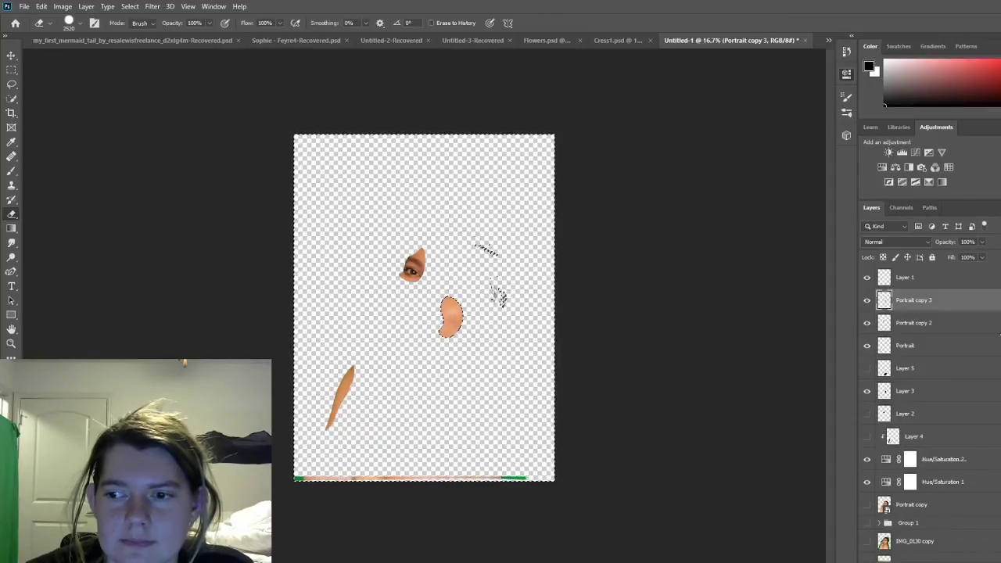
Step: Erase the leftover strip along the canvas's lower edge on Portrait copy 2 and clear the selection
left_click(907, 323)
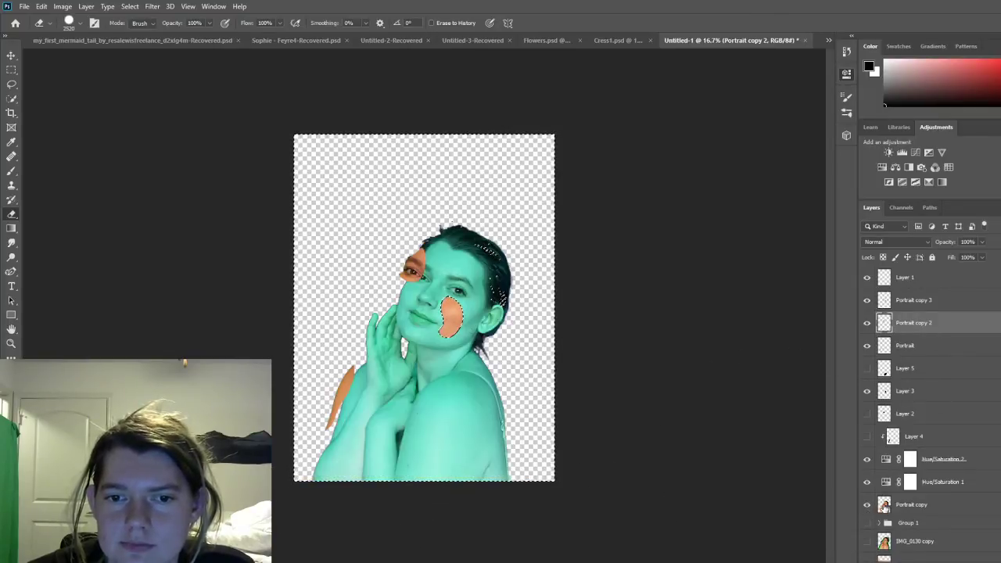
left_click(867, 300)
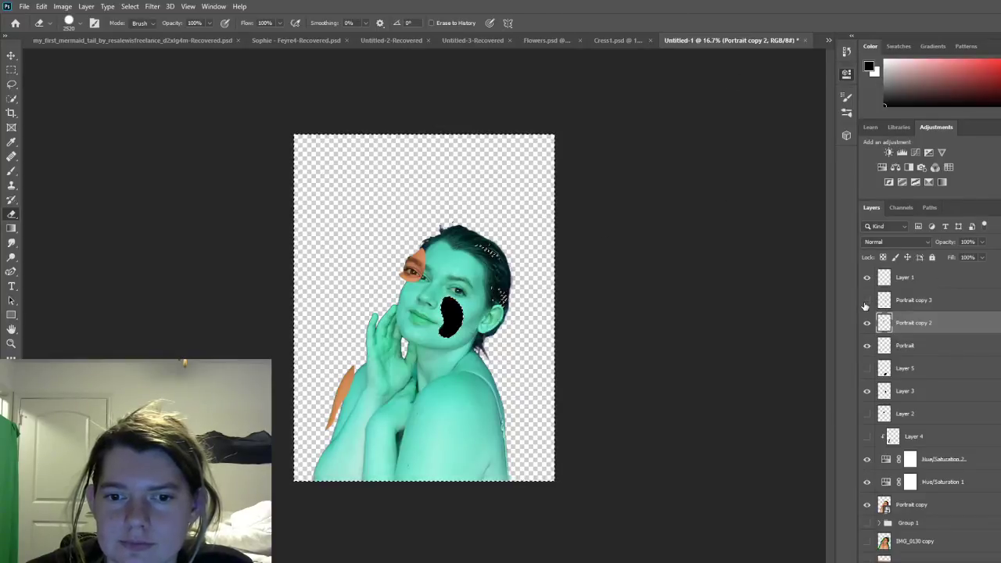
left_click(867, 301)
left_click(919, 300)
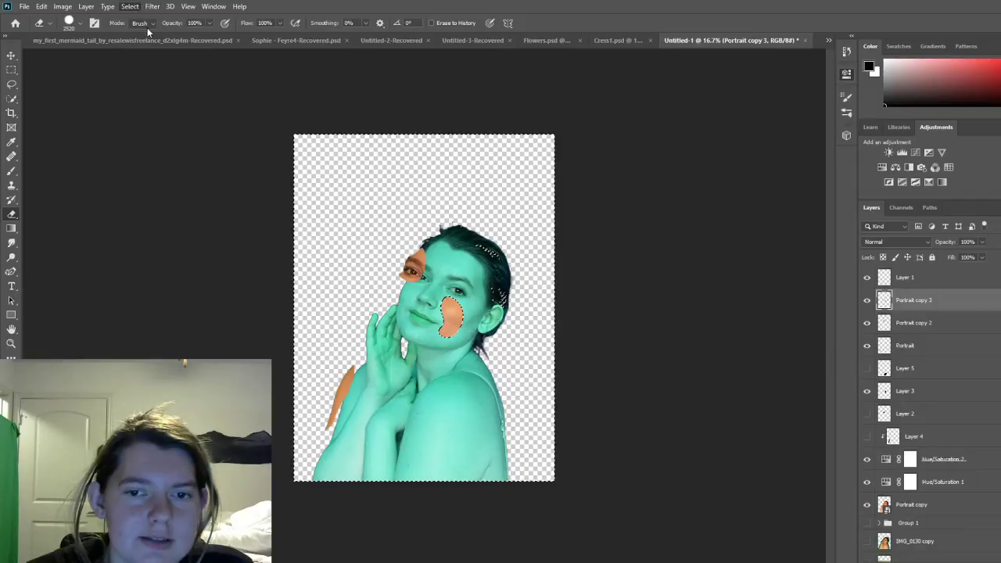
key("ctrl+d")
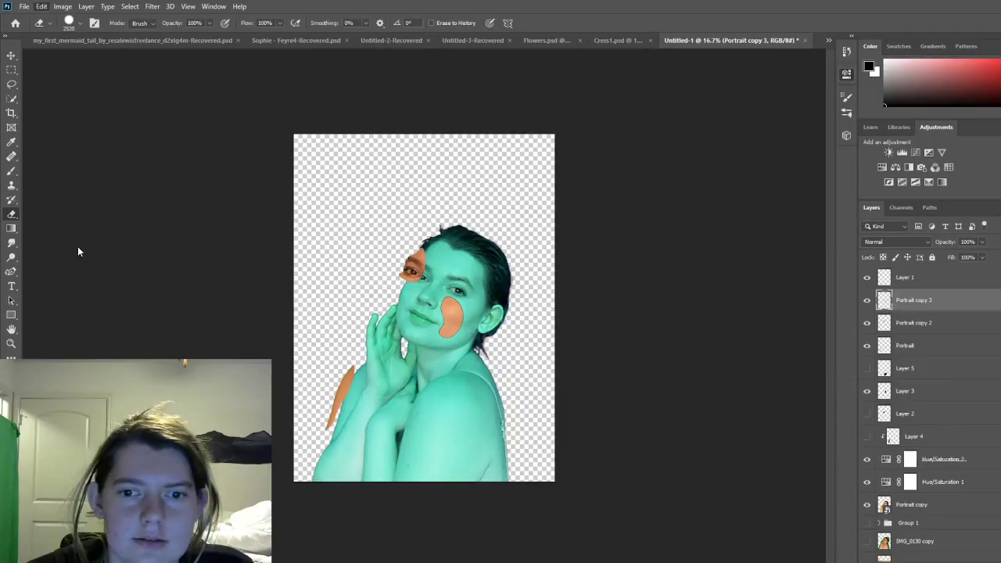
Step: Move the cheek piece on Portrait copy 3 sideways toward the ear and slightly up, to about X 2755 px, Y 1983 px
key("ctrl+t")
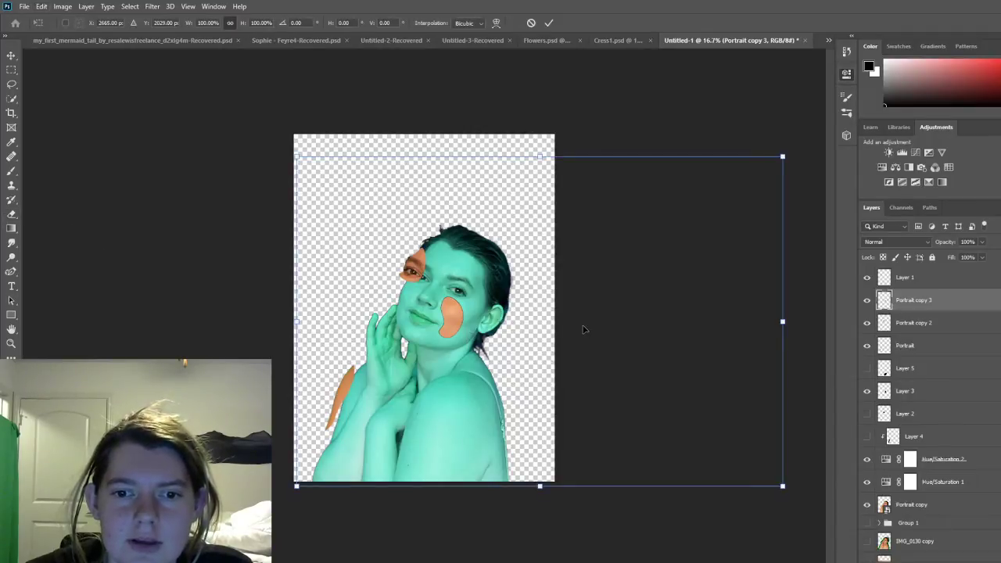
left_click_drag(586, 328, 591, 328)
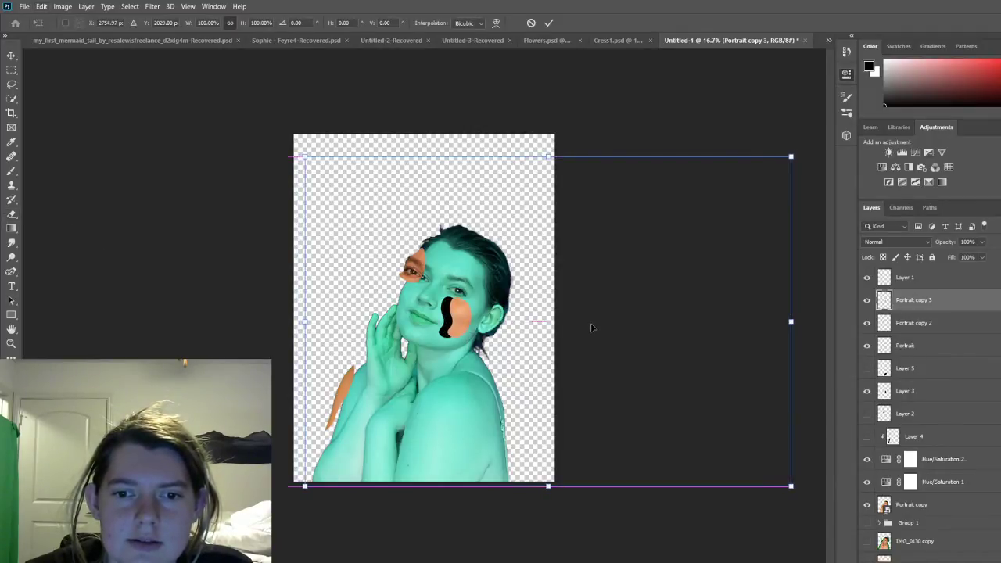
key("shift+Up")
key("shift+Up")
key("shift+Up")
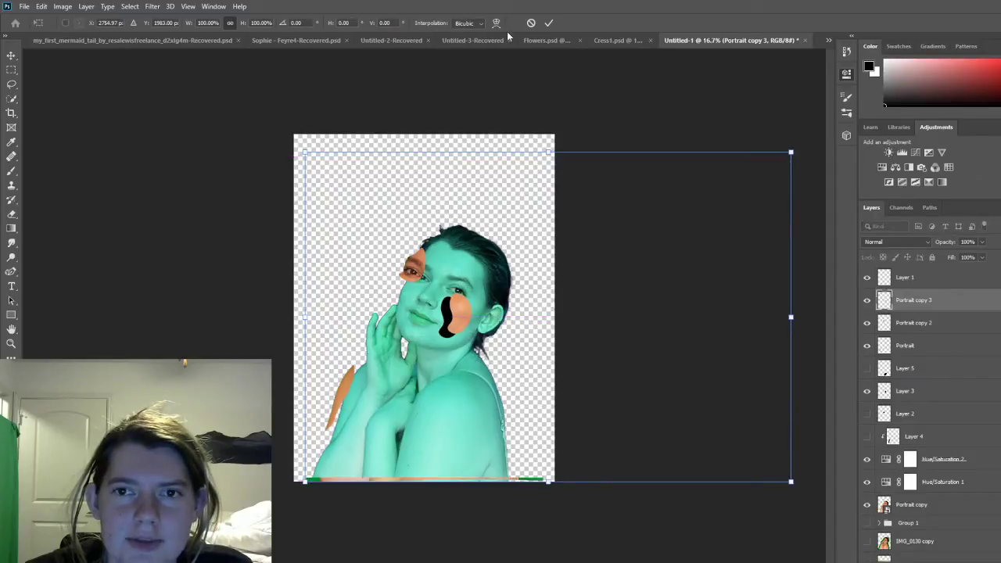
left_click(551, 24)
key("e")
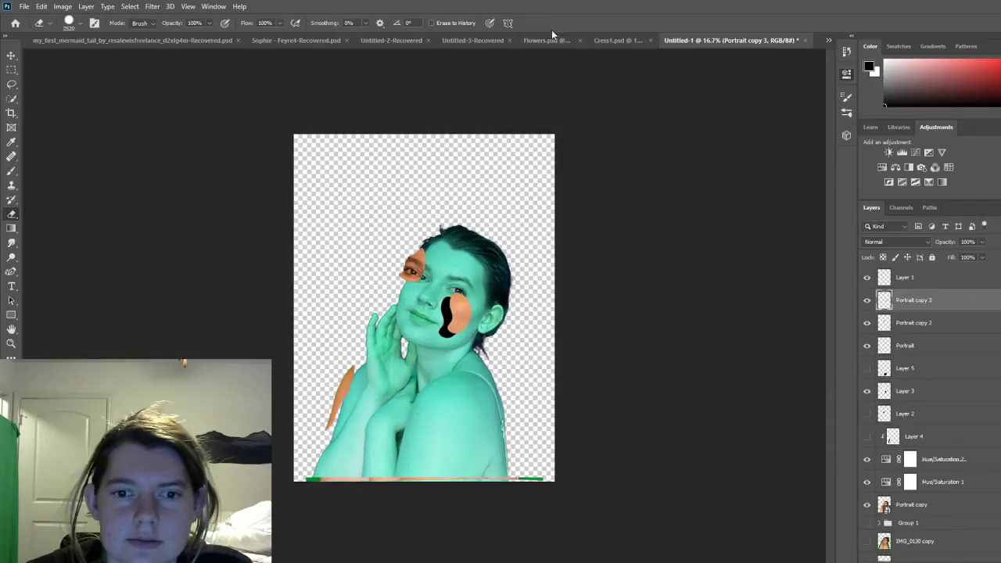
Step: Show Layer 5's black shoulder shape and hide Layer 3's black cheek shape
left_click(867, 368)
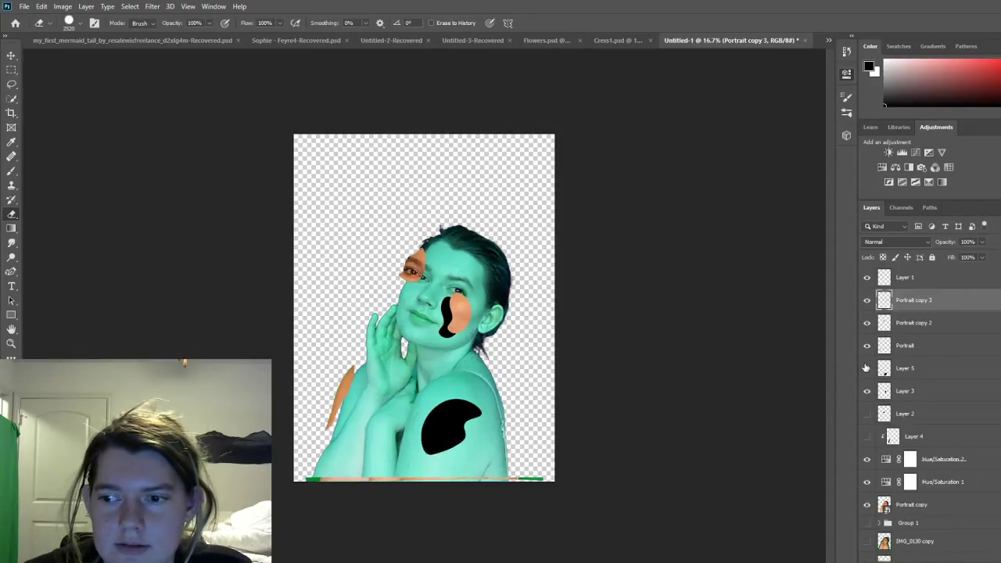
left_click(866, 369)
left_click(867, 368)
left_click(866, 346)
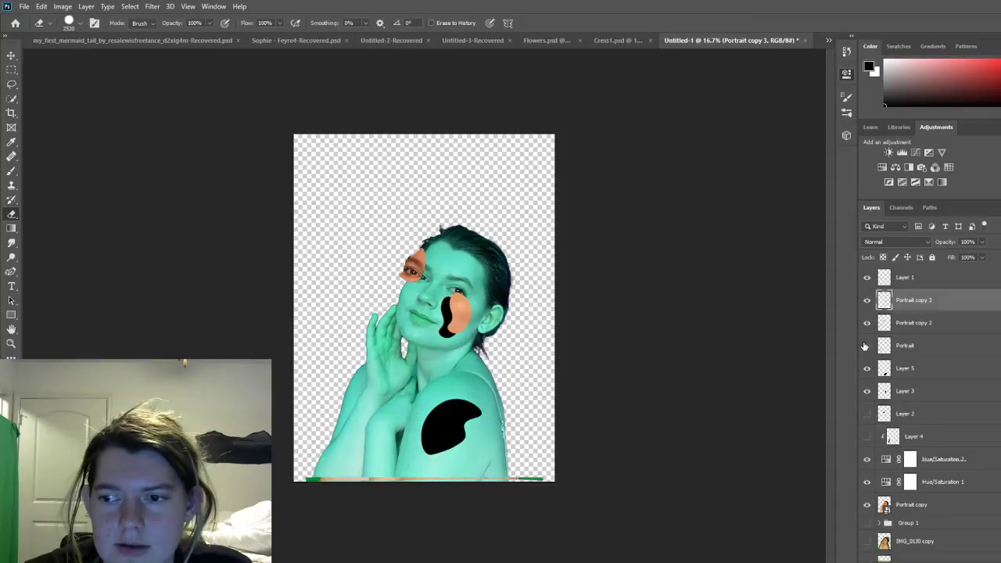
left_click(866, 345)
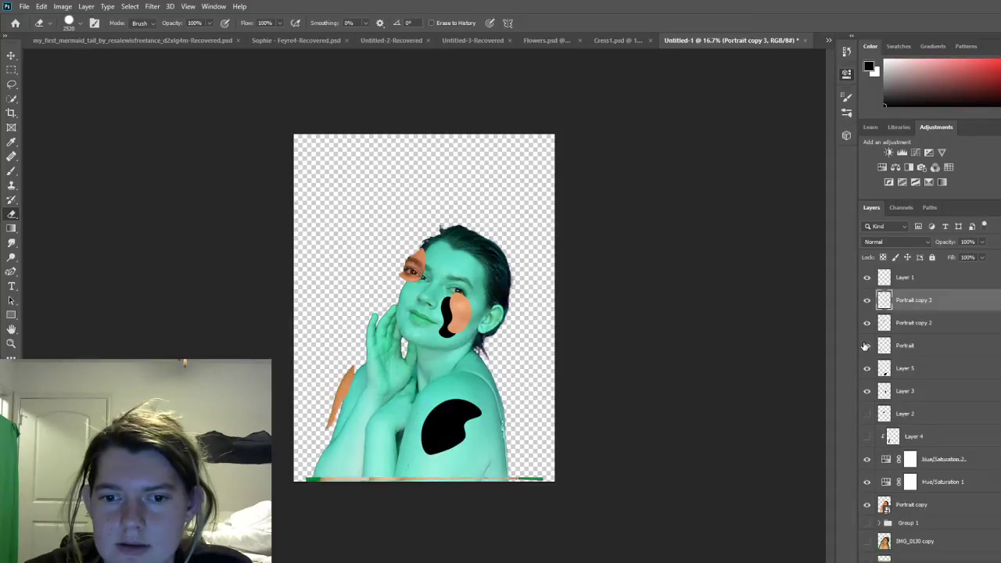
left_click(866, 391)
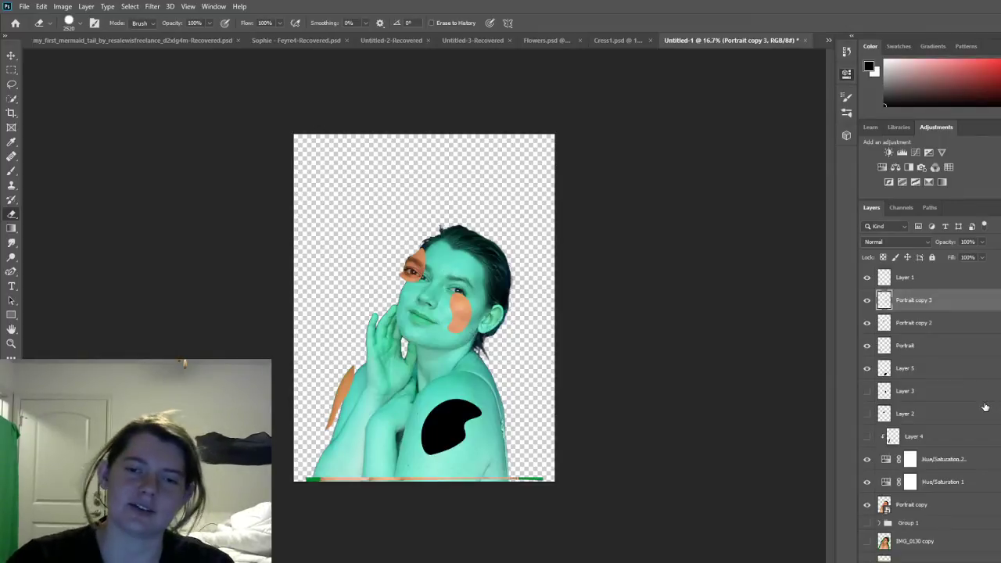
Step: Find the layer holding the leftover strip along the canvas's lower edge and erase the strip on Portrait copy 3
left_click(902, 371)
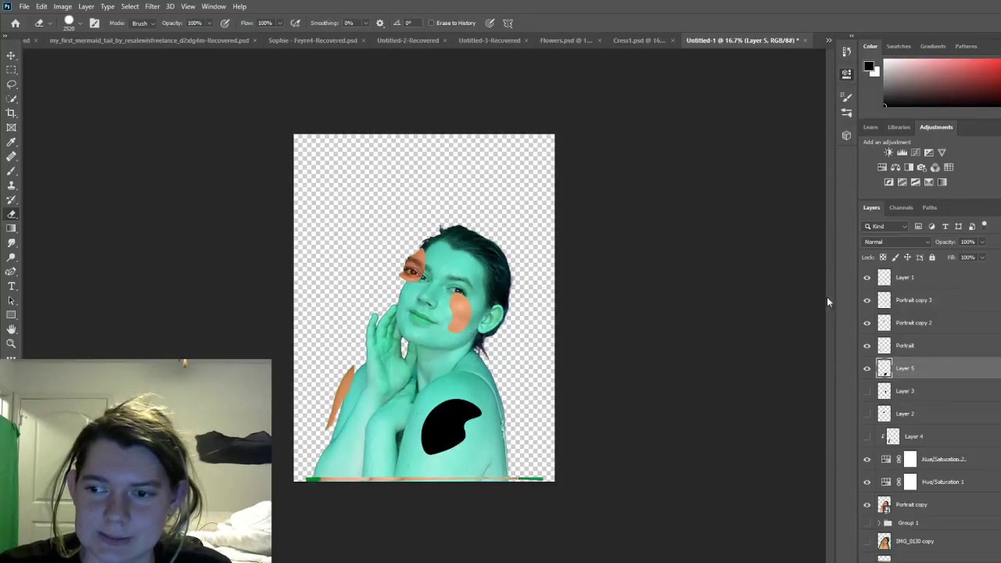
left_click(868, 369)
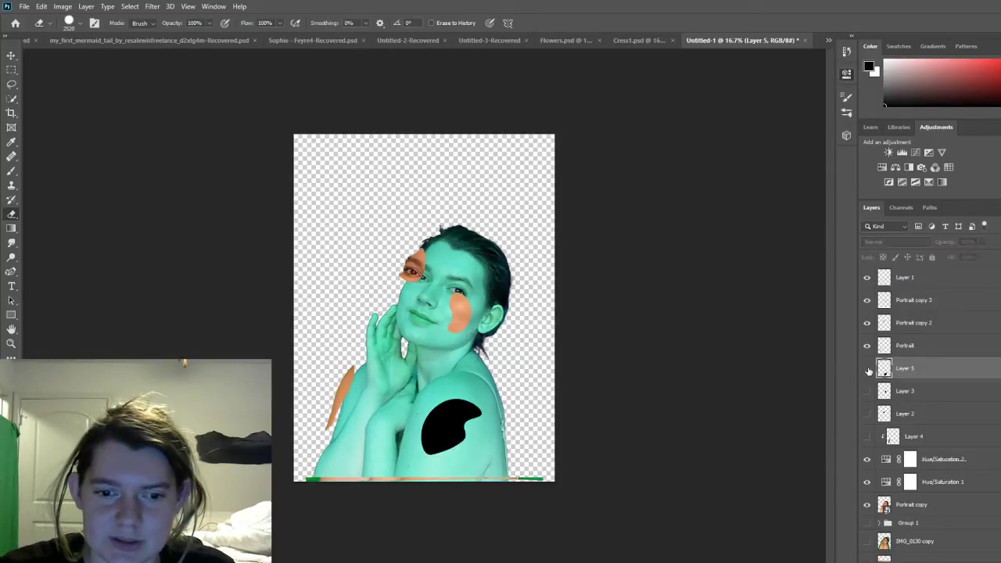
left_click(868, 370)
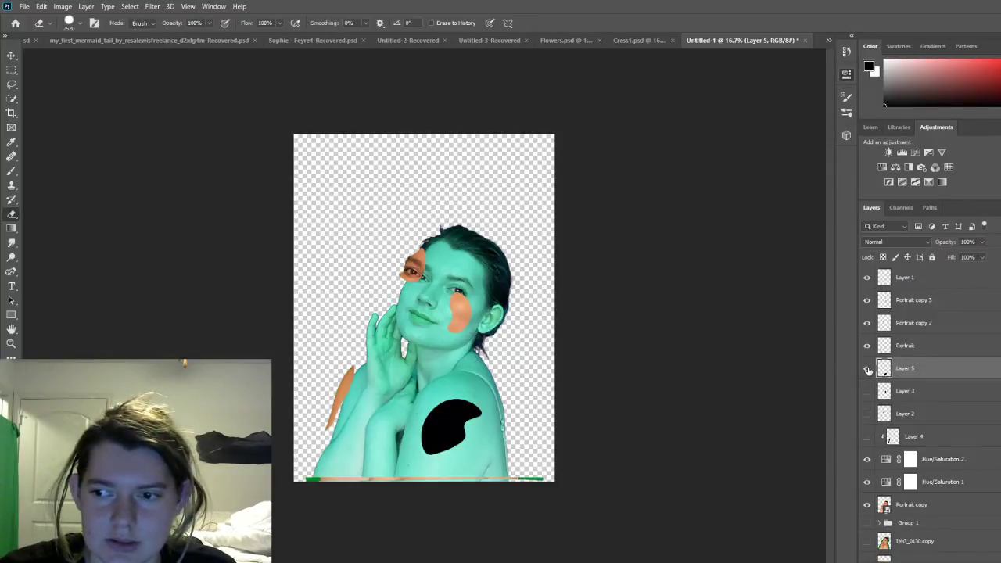
left_click(867, 323)
left_click(867, 324)
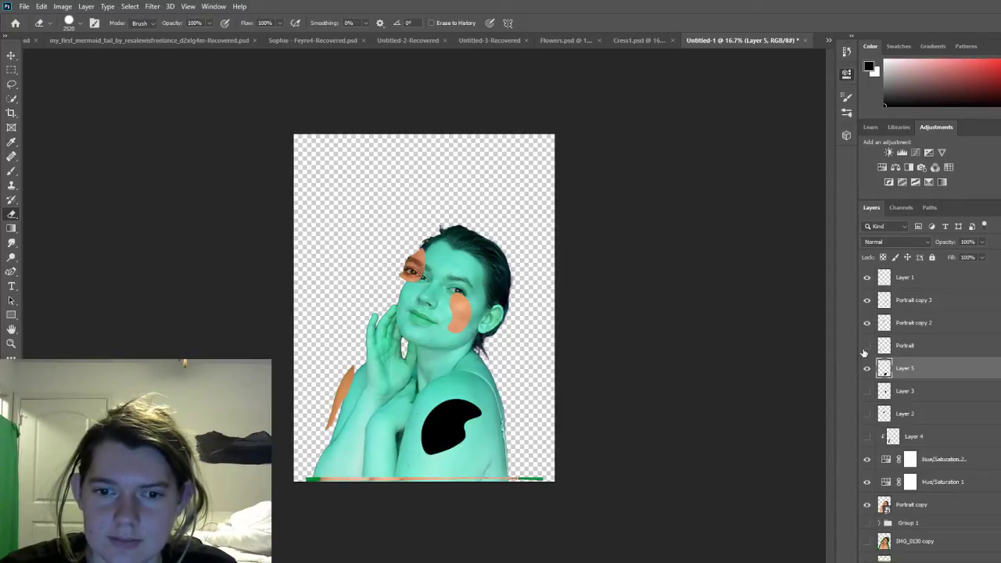
left_click(866, 346)
left_click(866, 347)
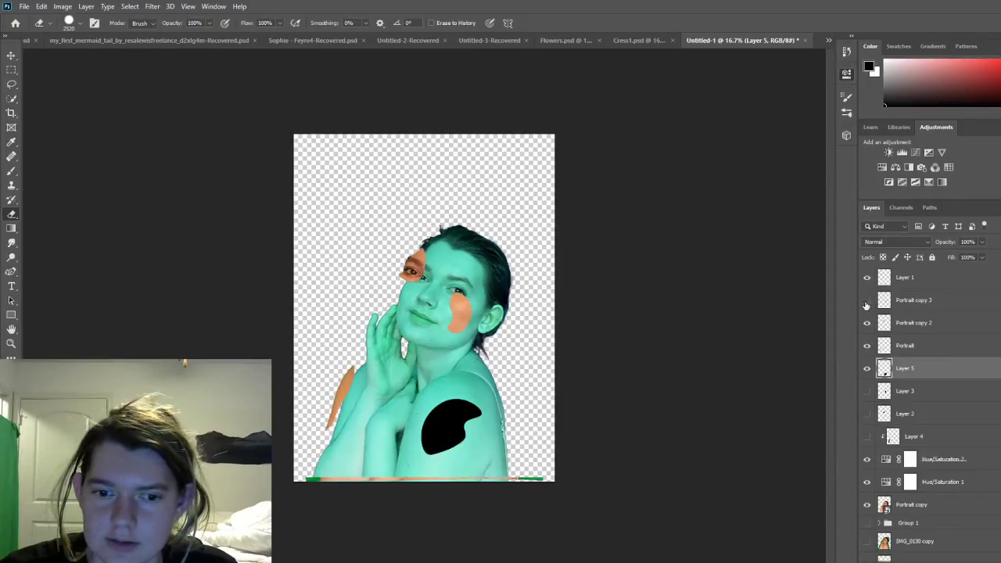
left_click(867, 302)
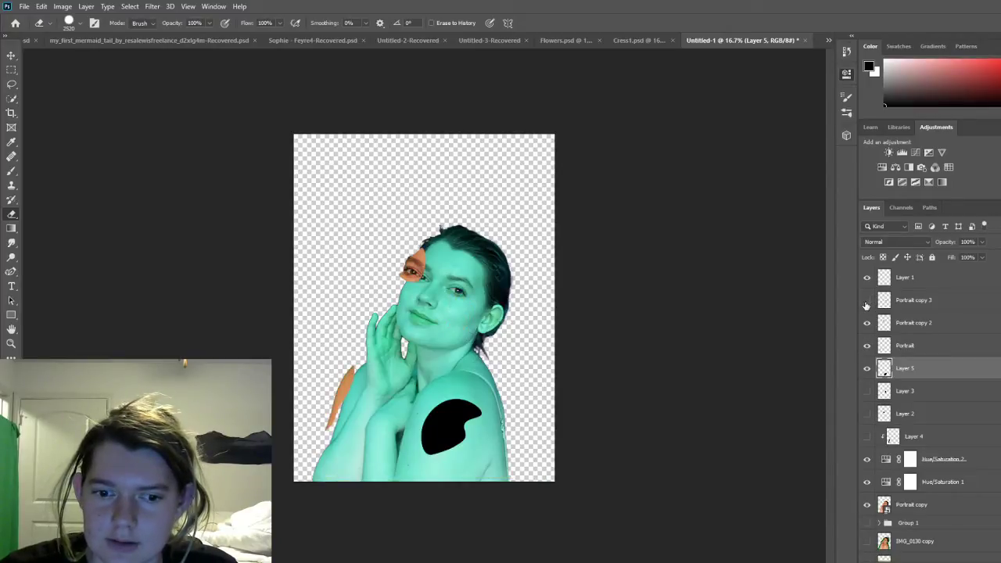
left_click(923, 300)
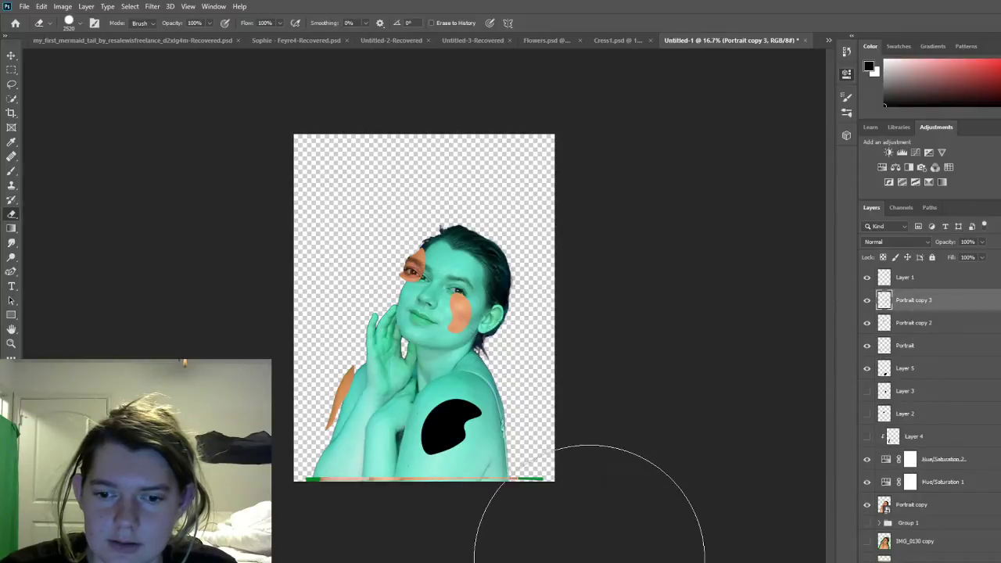
left_click_drag(558, 562, 226, 562)
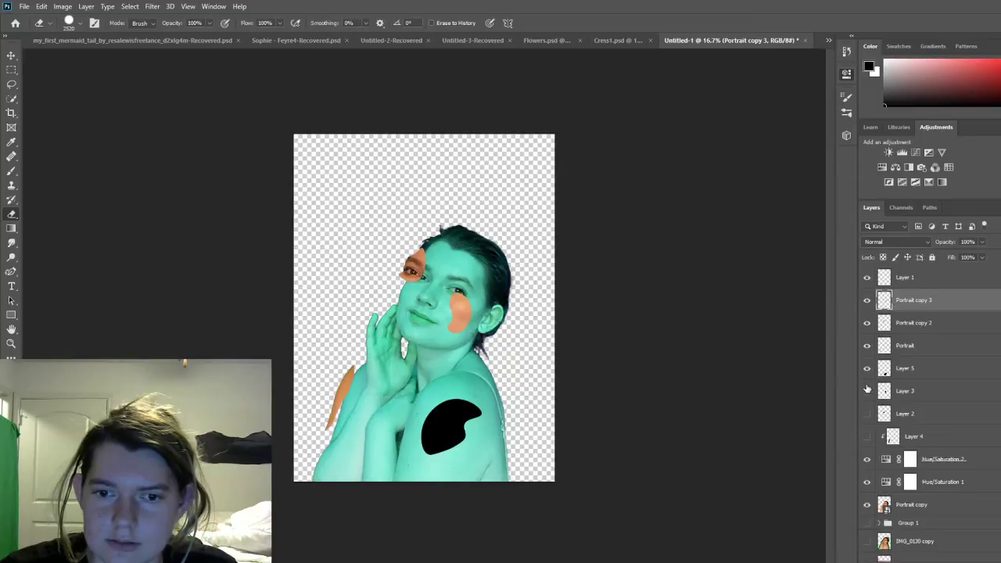
Step: Duplicate the Portrait copy layer, place the duplicate directly above Portrait copy 3, and hide it
left_click(925, 507)
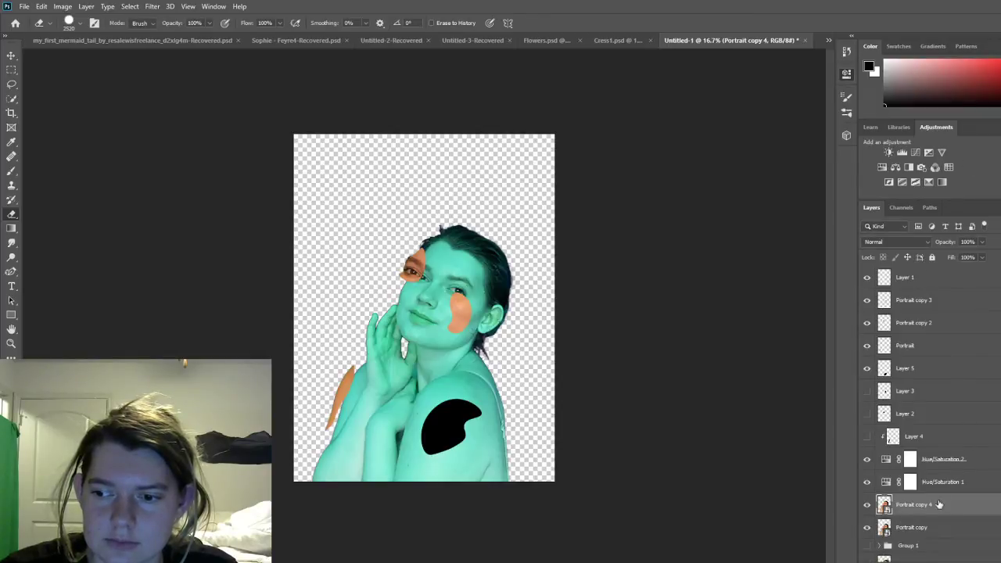
left_click_drag(936, 506, 937, 296)
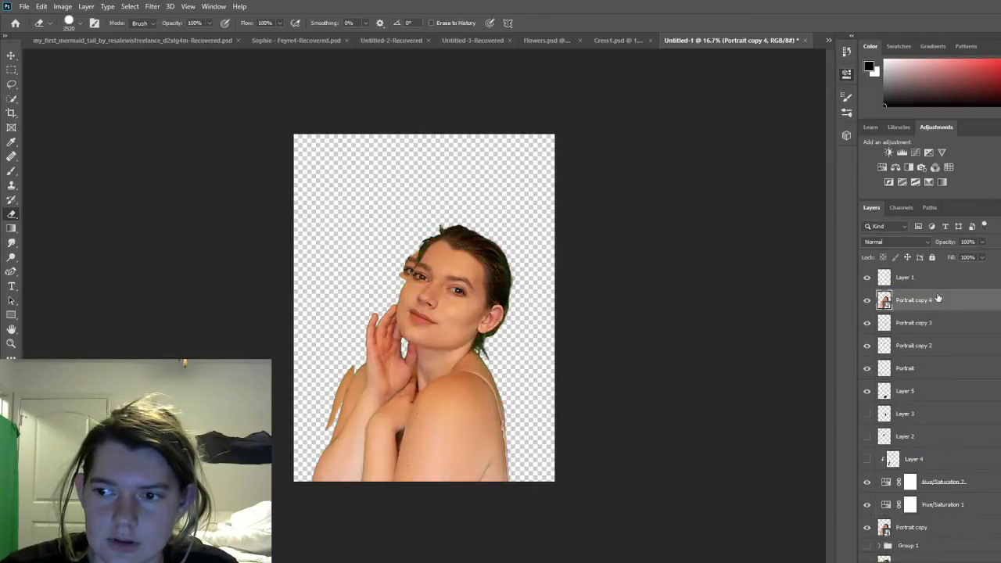
left_click(866, 300)
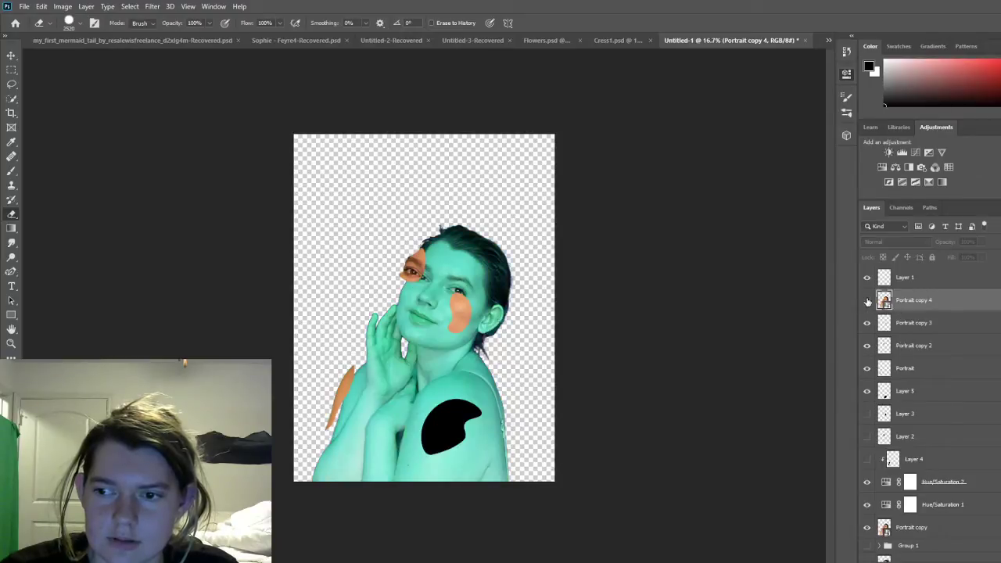
Step: Select everything outside Layer 5's black shoulder shape and erase that area on Portrait copy 4, leaving only the shoulder piece
left_click(927, 396)
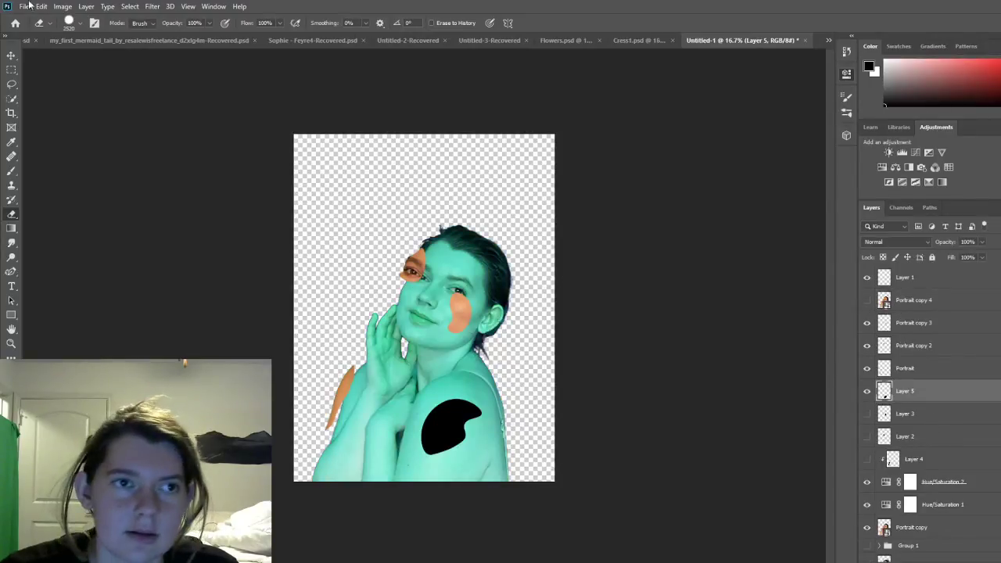
key("i")
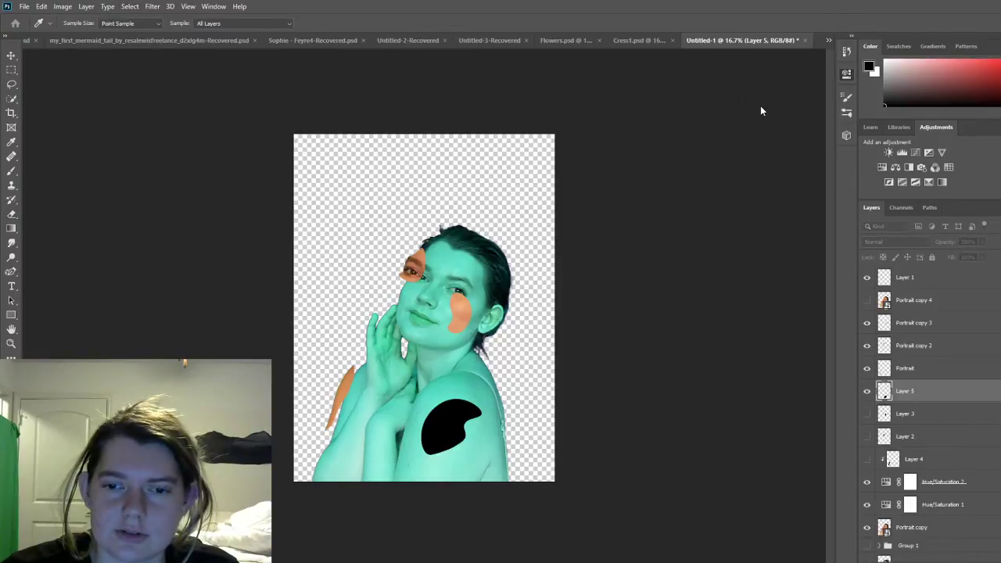
key("e")
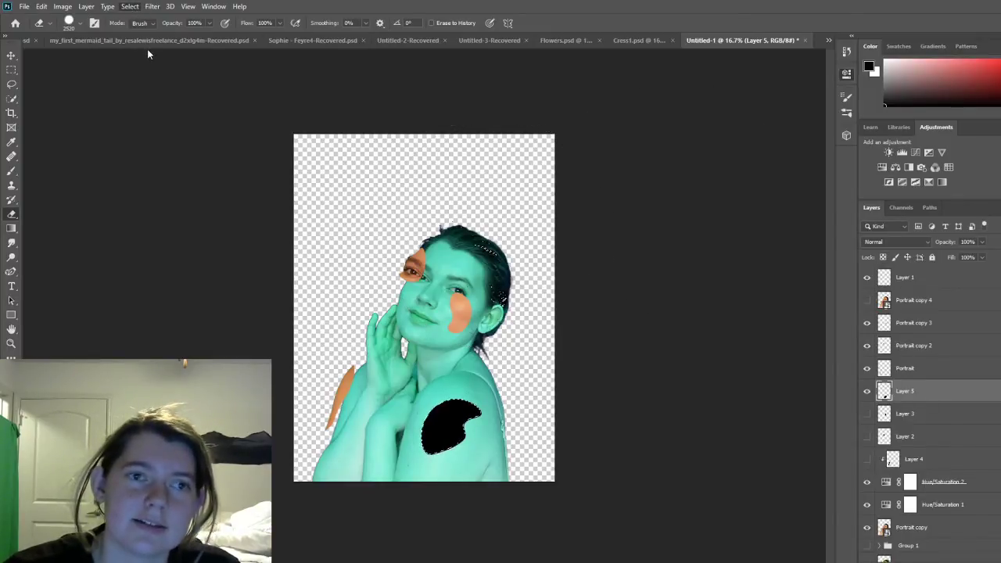
key("ctrl+a")
left_click(867, 300)
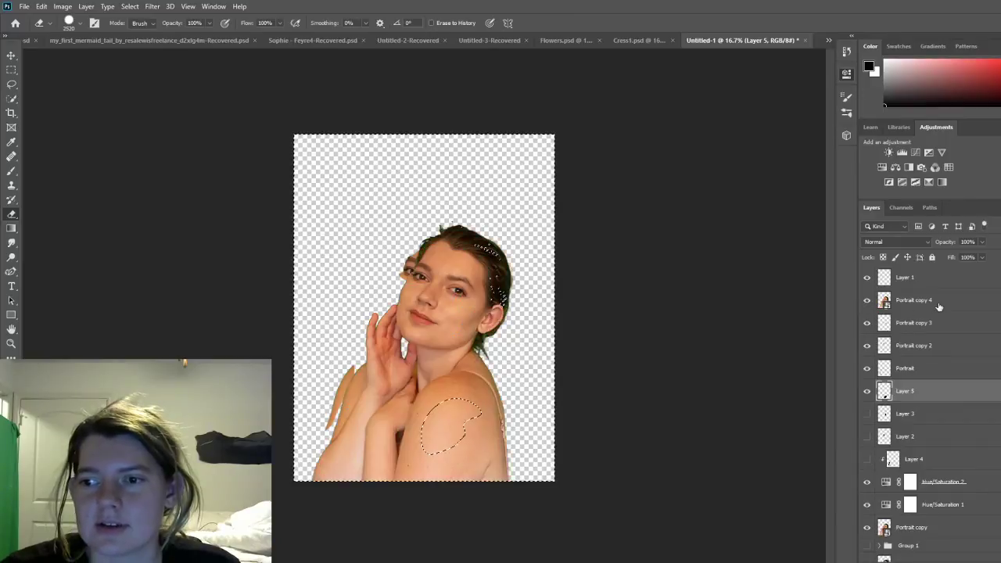
left_click(931, 301)
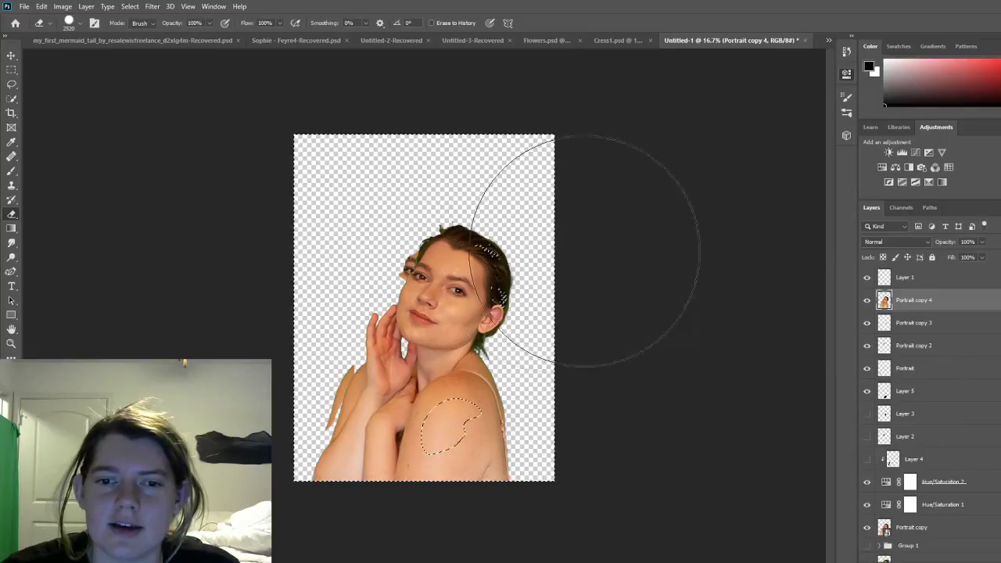
mouse_move(590, 250)
left_mouse_down()
mouse_move(580, 274)
mouse_move(388, 411)
mouse_move(485, 446)
mouse_move(384, 470)
mouse_move(380, 450)
mouse_move(438, 469)
left_mouse_up()
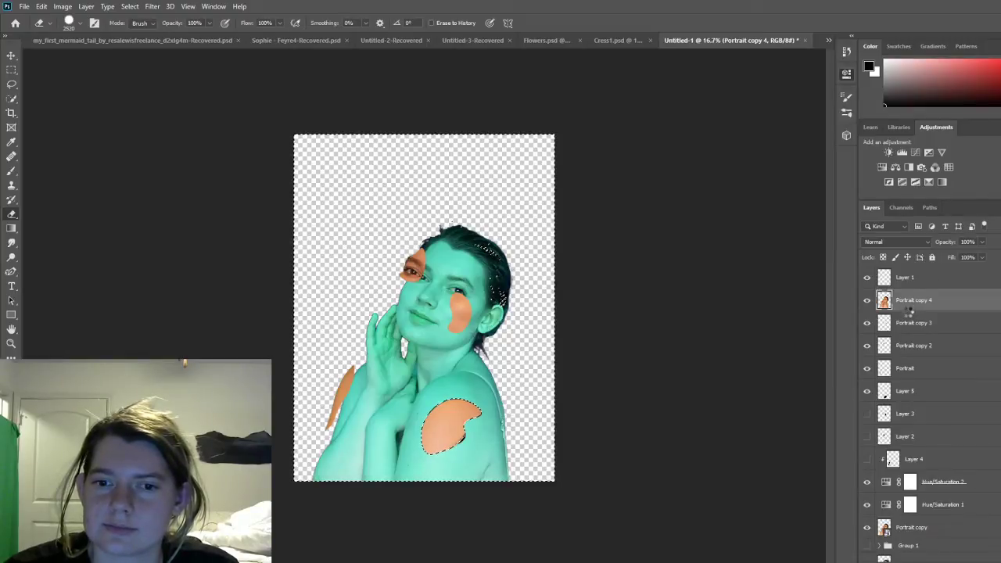
Step: Show the black cheek, eye and arm shapes on Layer 3, Layer 2 and Layer 4
left_click(866, 414)
left_click(866, 436)
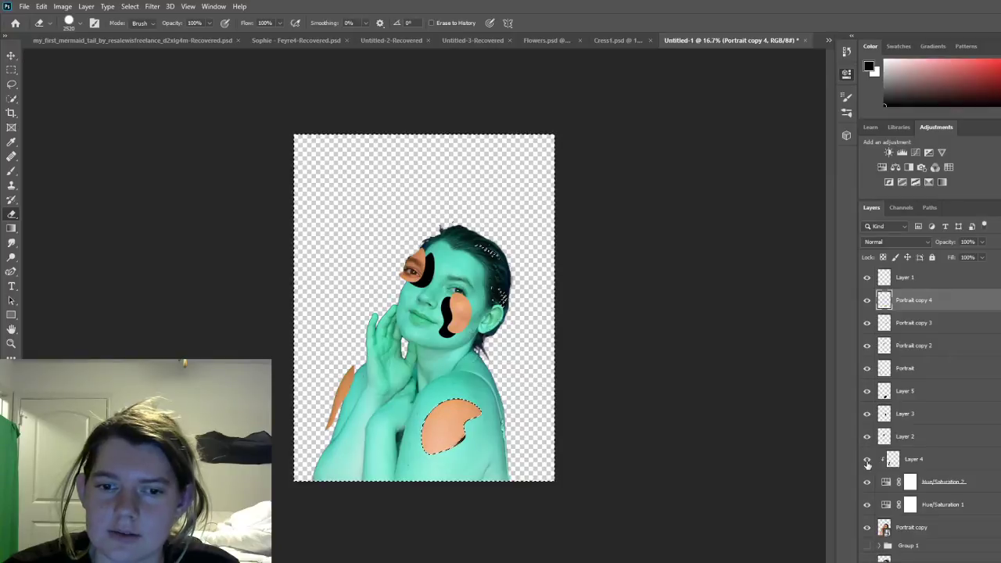
left_click(866, 459)
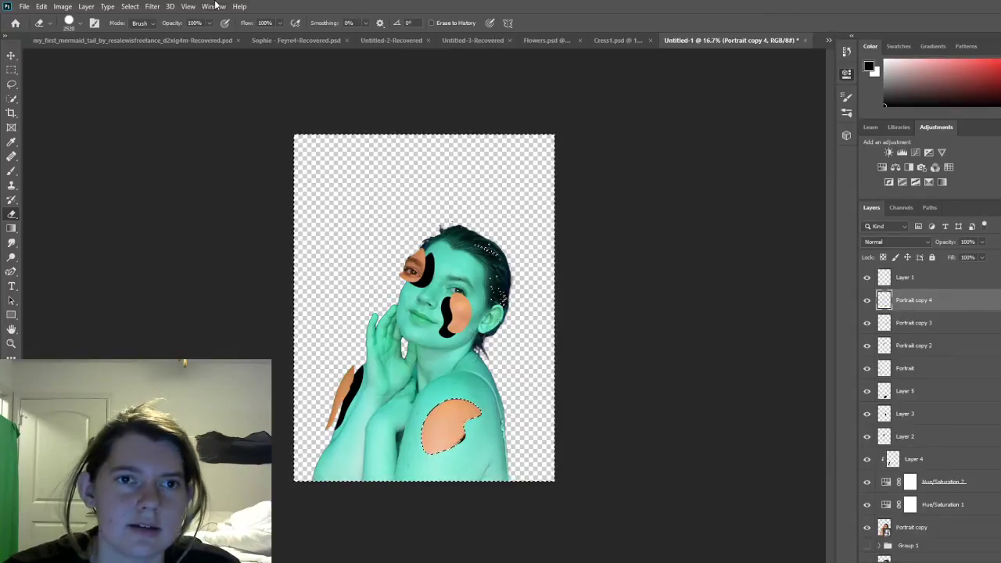
Step: Clear the selection and move the shoulder piece on Portrait copy 4 toward the outer arm and slightly down, uncovering the black shape's edge
key("ctrl+d")
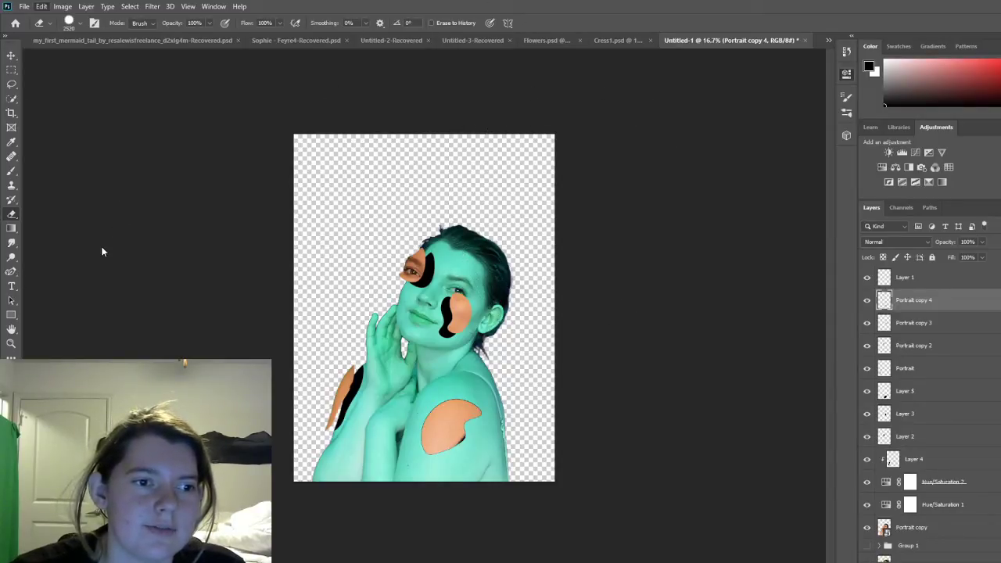
key("ctrl+t")
left_click_drag(526, 435, 544, 434)
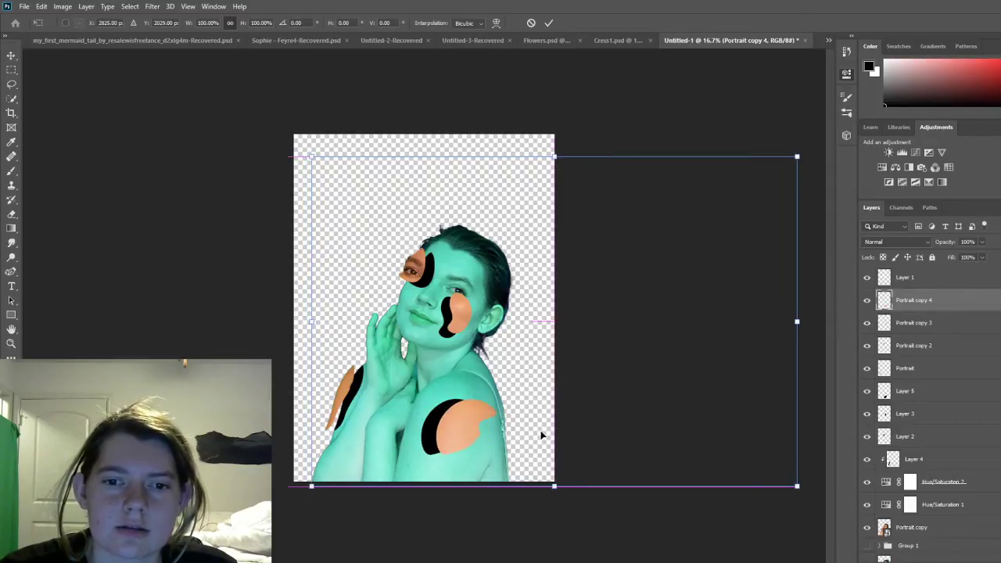
left_click_drag(542, 432, 534, 439)
left_click(549, 22)
key("e")
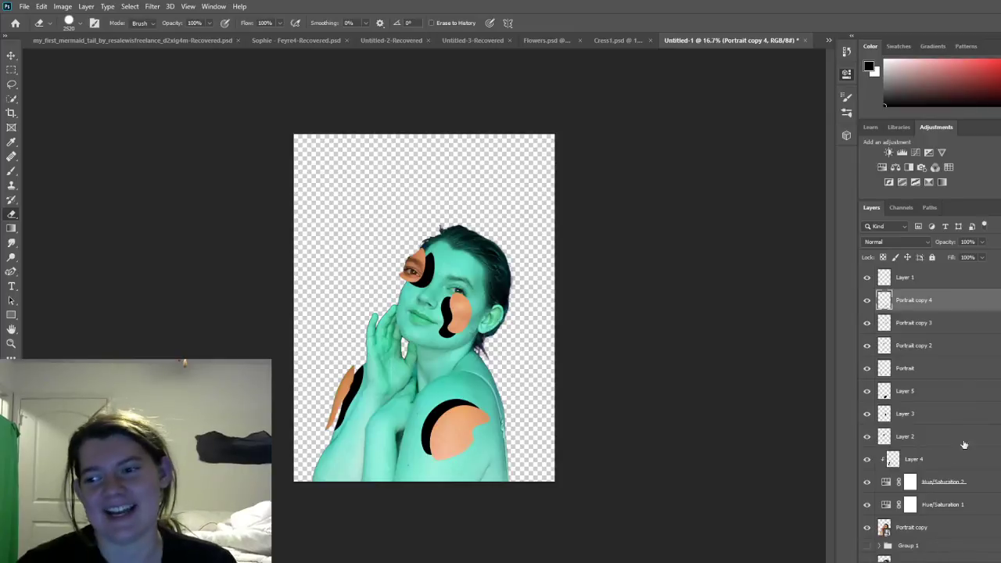
Step: Hide Hue/Saturation 2, release Layer 4 from it, move Layer 4 beneath it, and clip Layer 4 to Hue/Saturation 1
scroll(880, 545, "down", 3)
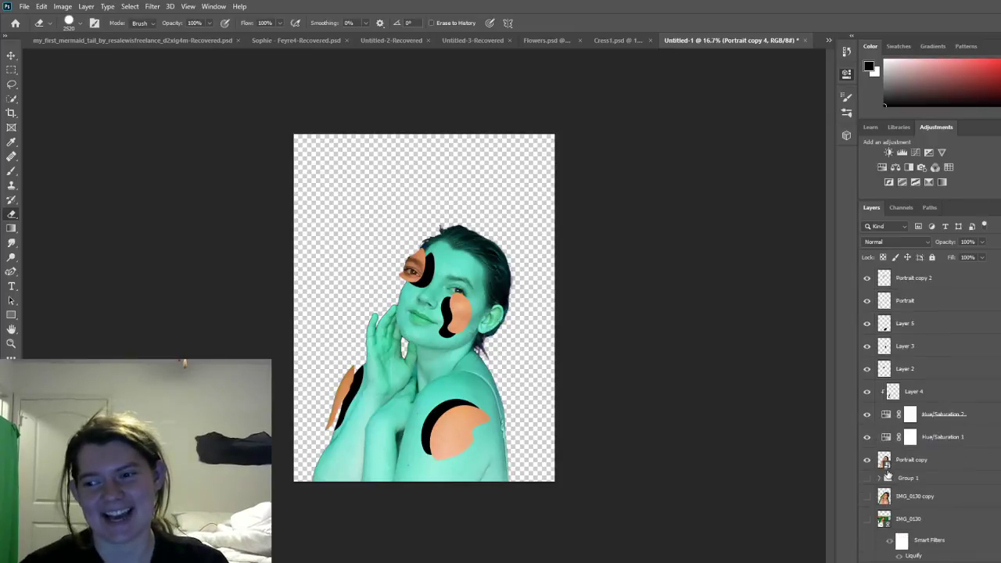
left_click(867, 417)
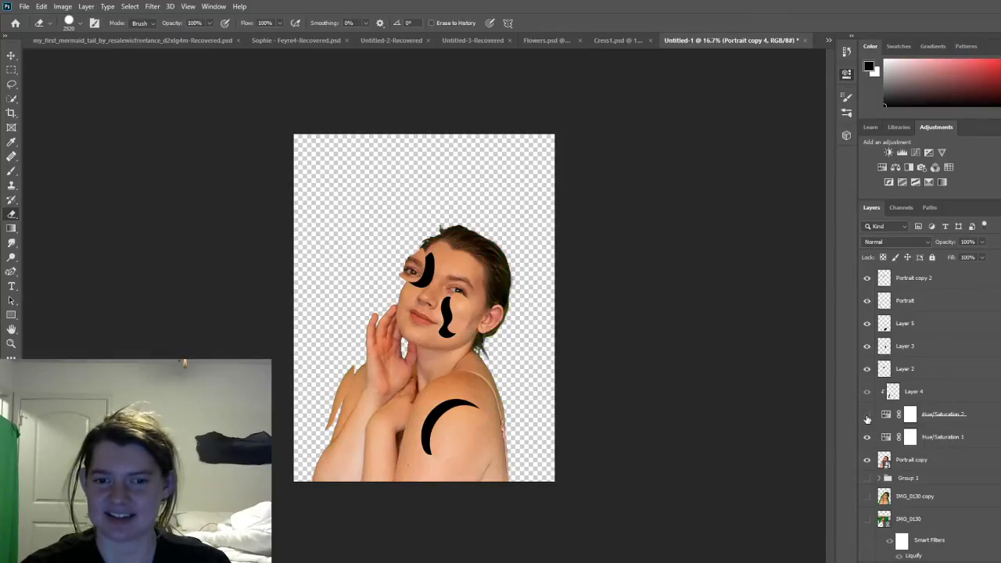
left_click(929, 392)
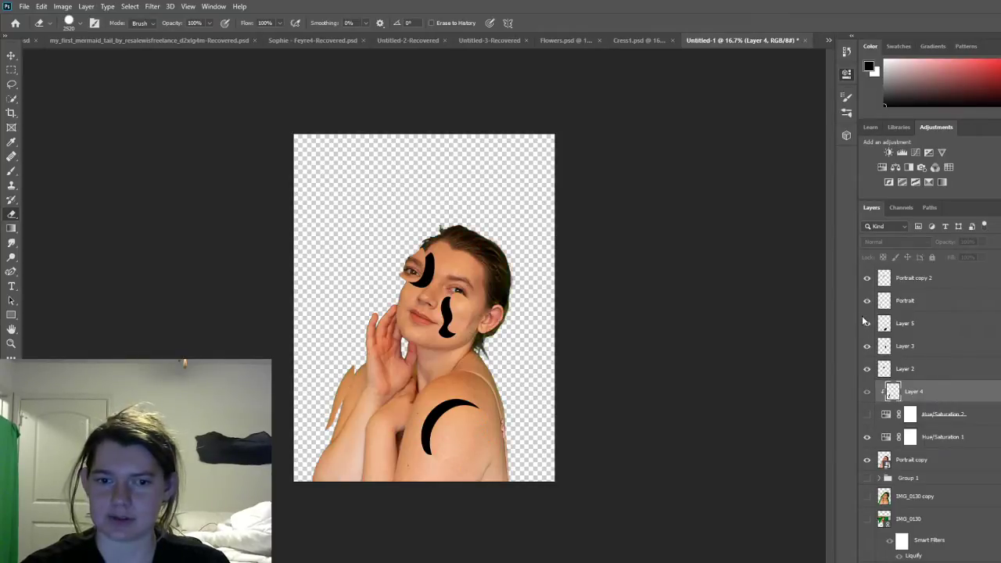
left_click(867, 391)
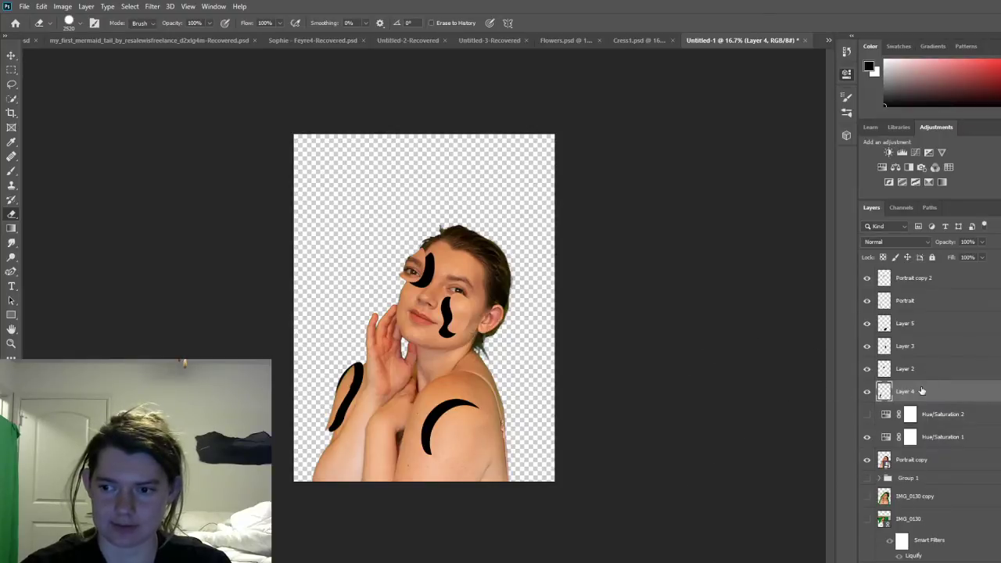
left_click_drag(921, 391, 914, 429)
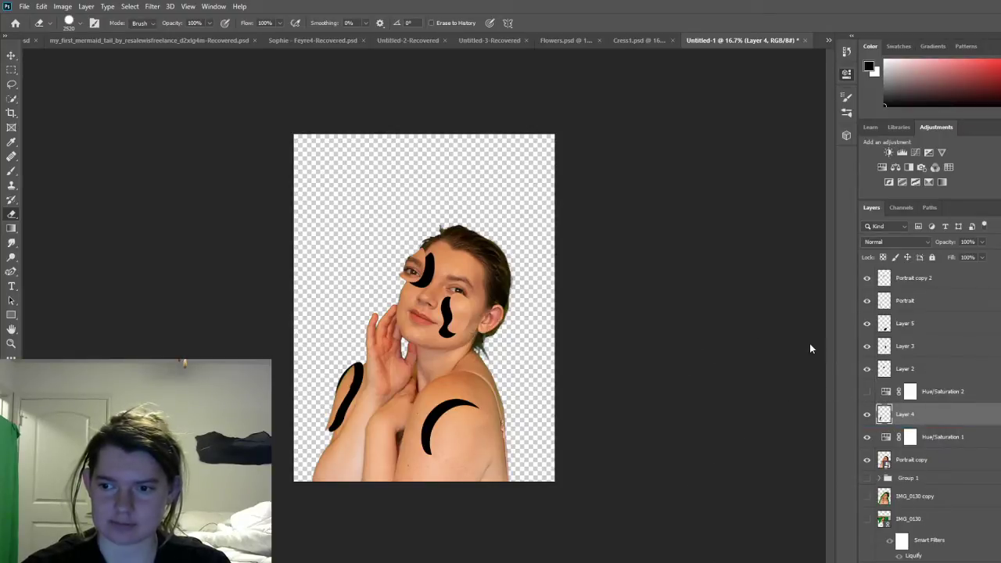
key("ctrl+alt+g")
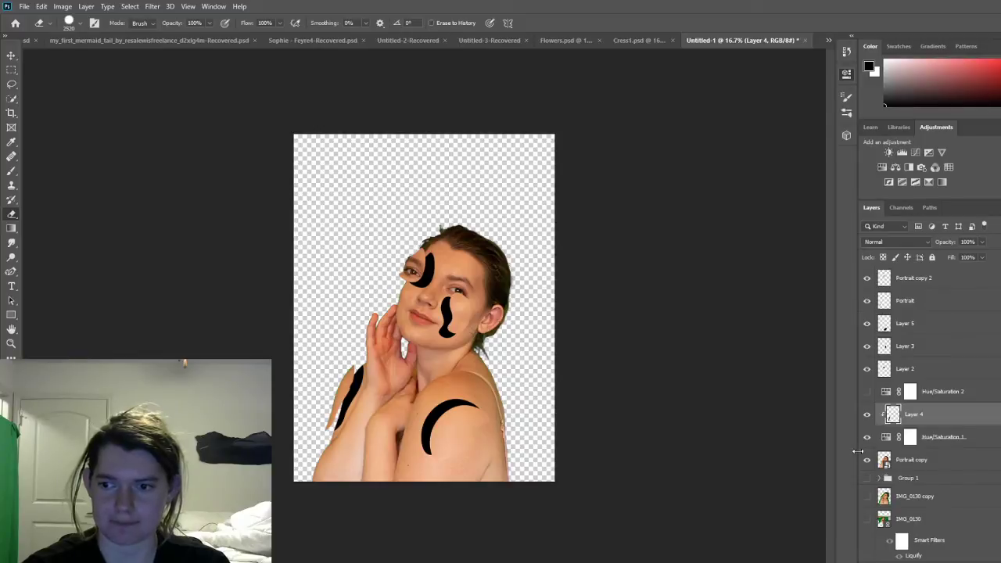
Step: Compare the portrait with the Hue/Saturation 1 and Hue/Saturation 2 adjustments switched off and on
left_click(868, 437)
left_click(869, 438)
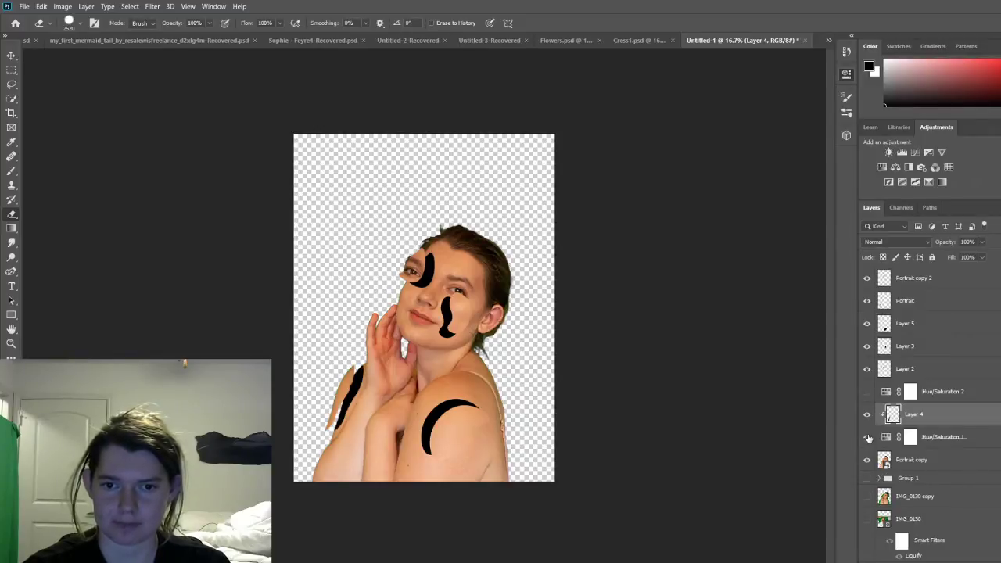
left_click(867, 392)
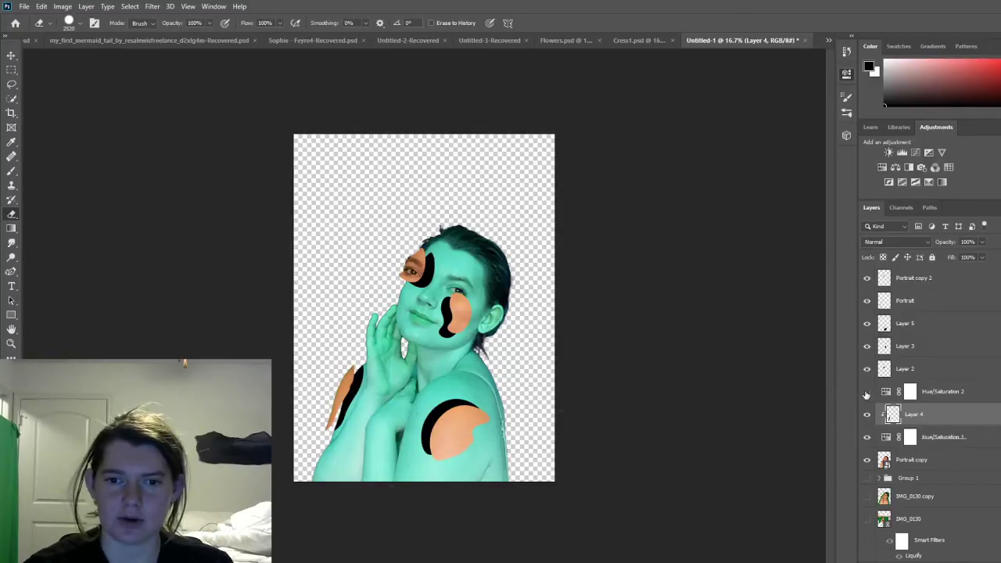
left_click(867, 392)
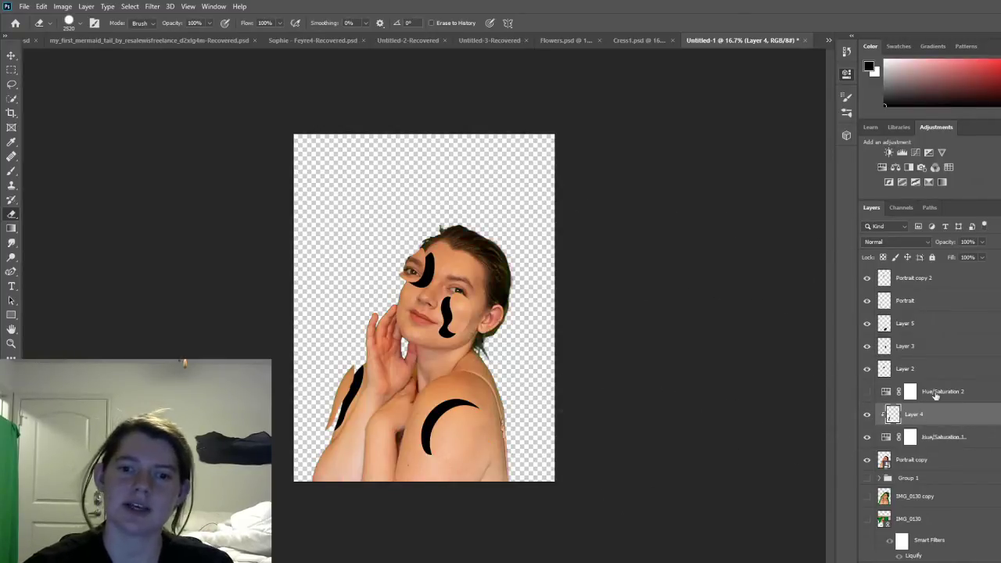
Step: Place the rocknwool photo of a hand holding lavender at the top of the layer stack
scroll(936, 396, "up", 3)
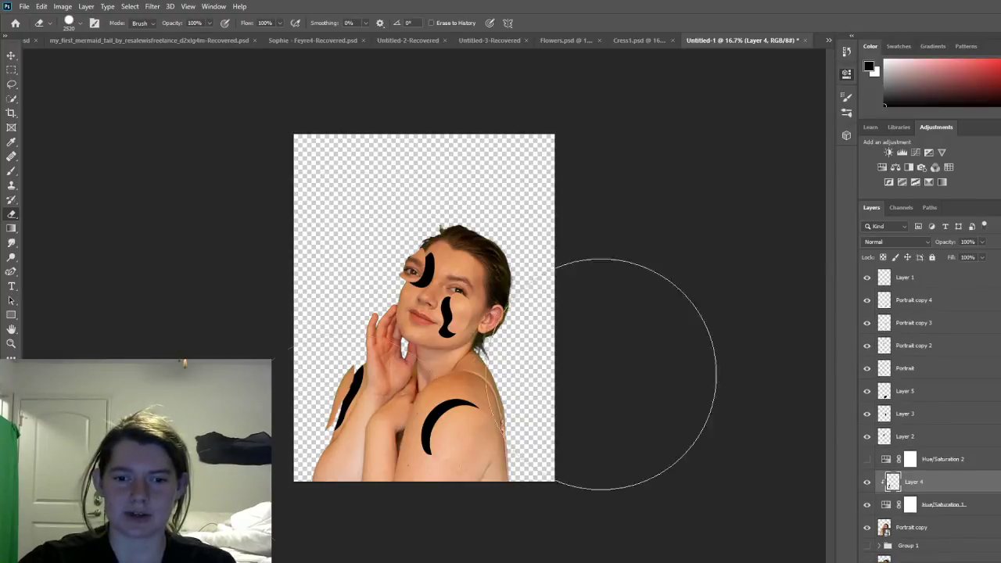
left_click(980, 281)
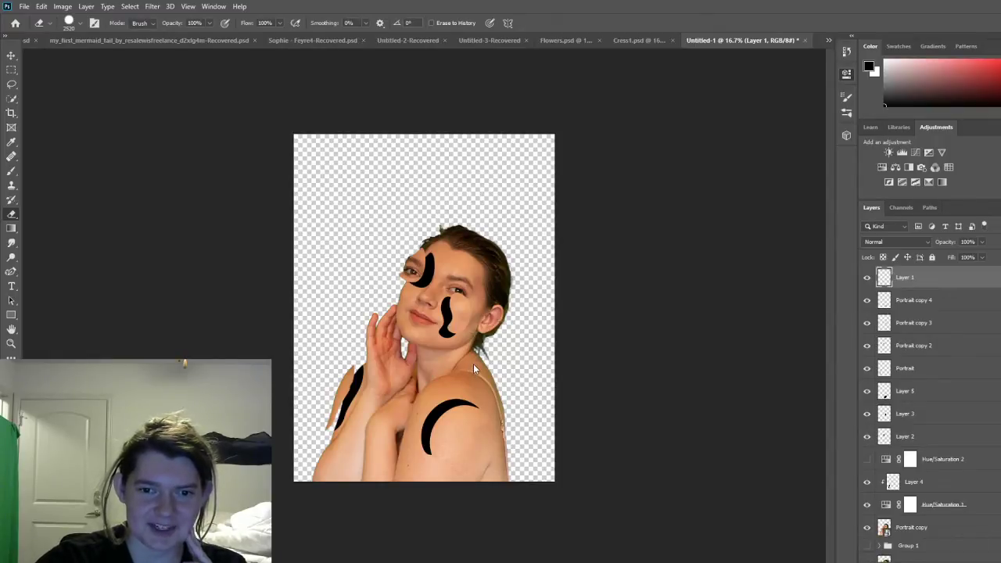
left_click_drag(474, 364, 482, 306)
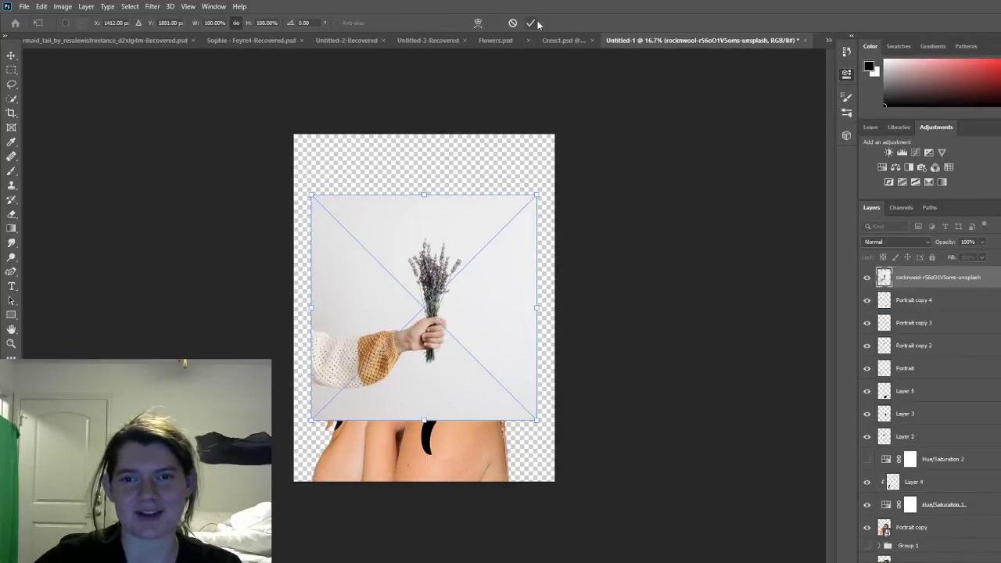
left_click(533, 23)
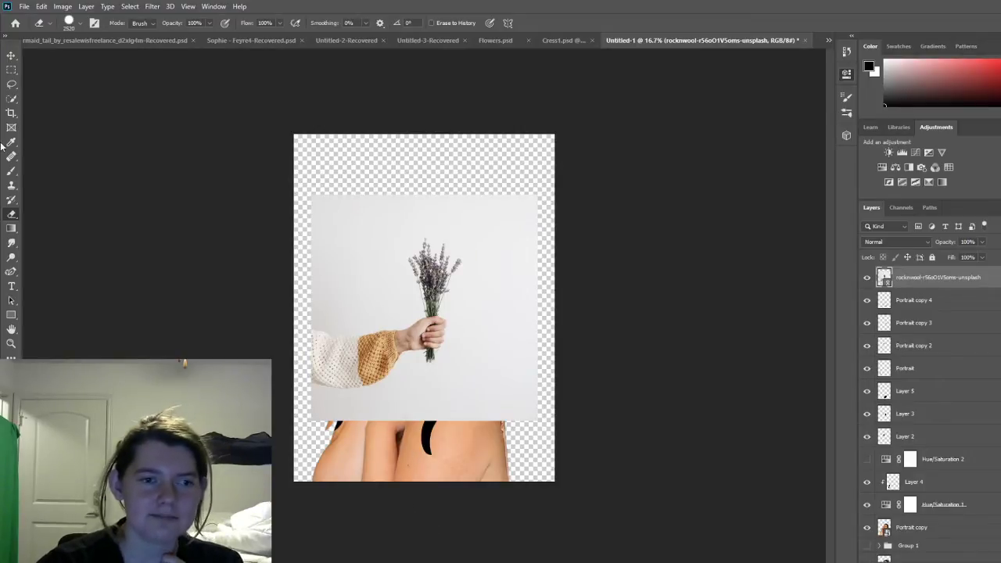
left_click(11, 273)
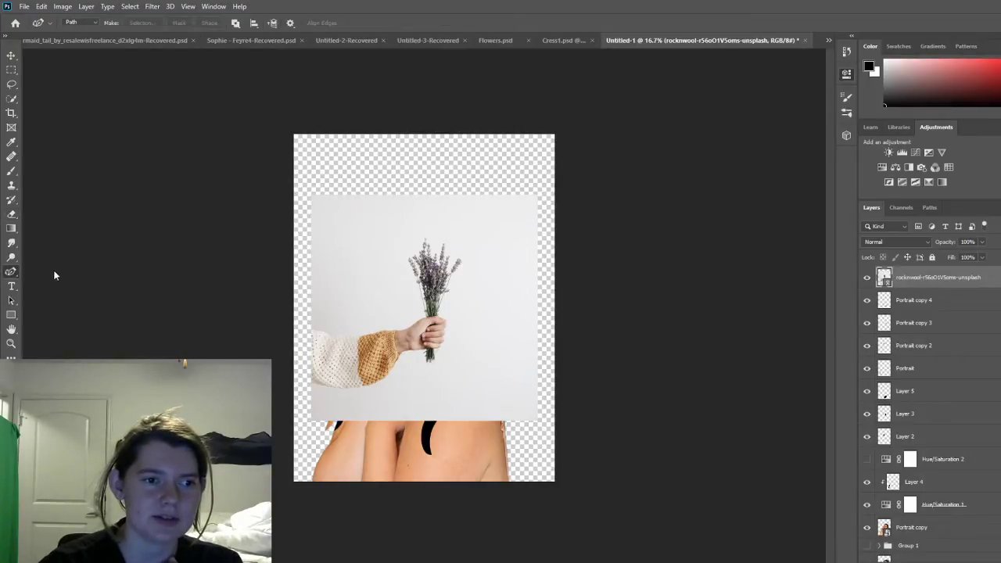
left_click_drag(423, 368, 451, 321)
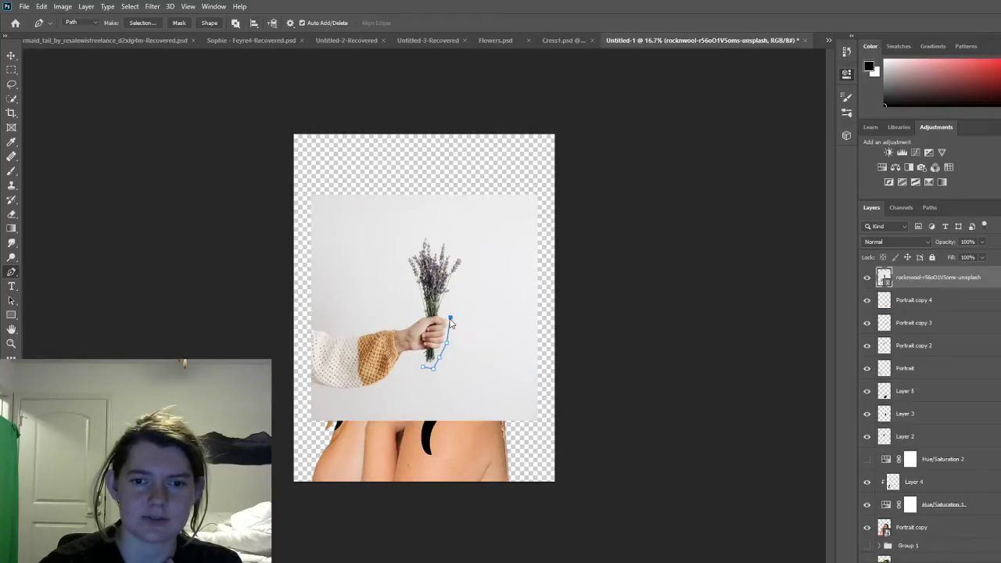
key("ctrl+z")
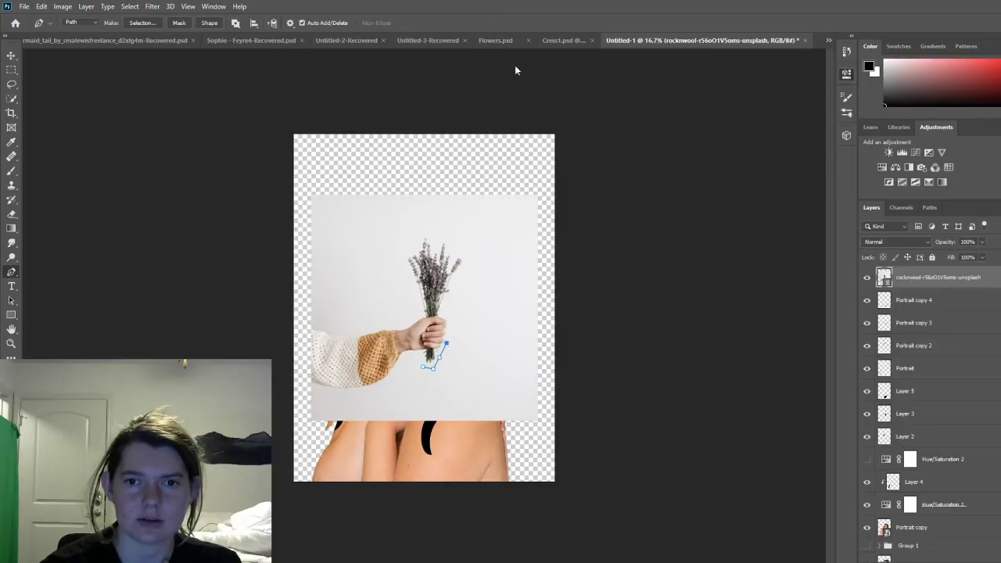
key("ctrl+z")
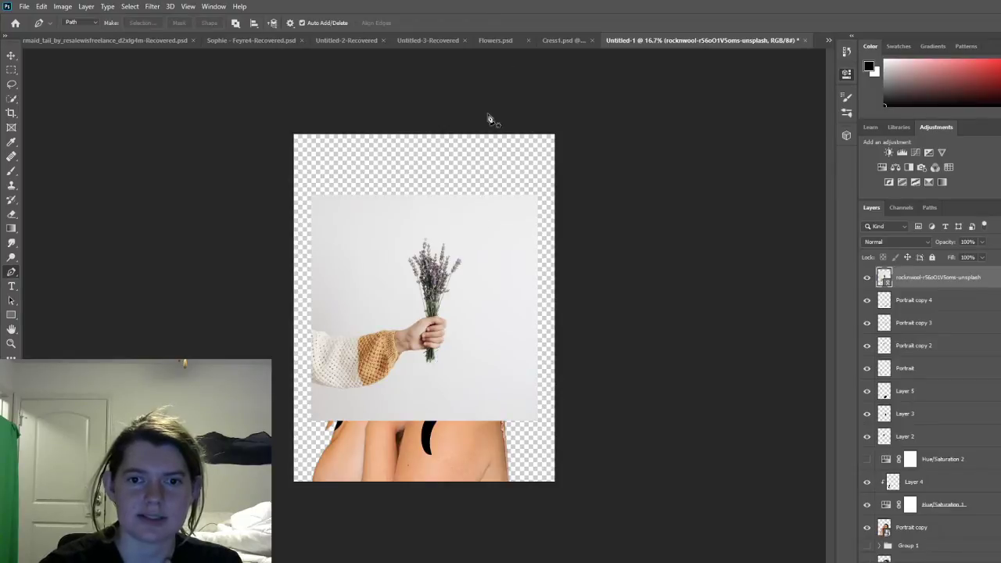
Step: Draw a closed straight-sided Pen path around the lavender flowers, from just above the hand to over their tips
left_click(418, 313)
left_click_drag(468, 265, 464, 232)
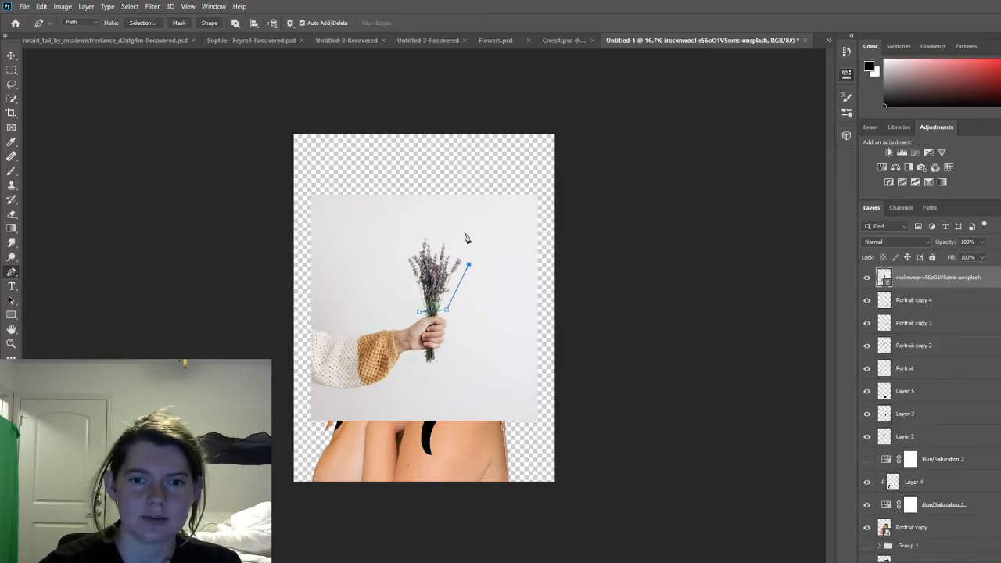
left_click(423, 226)
left_click(407, 241)
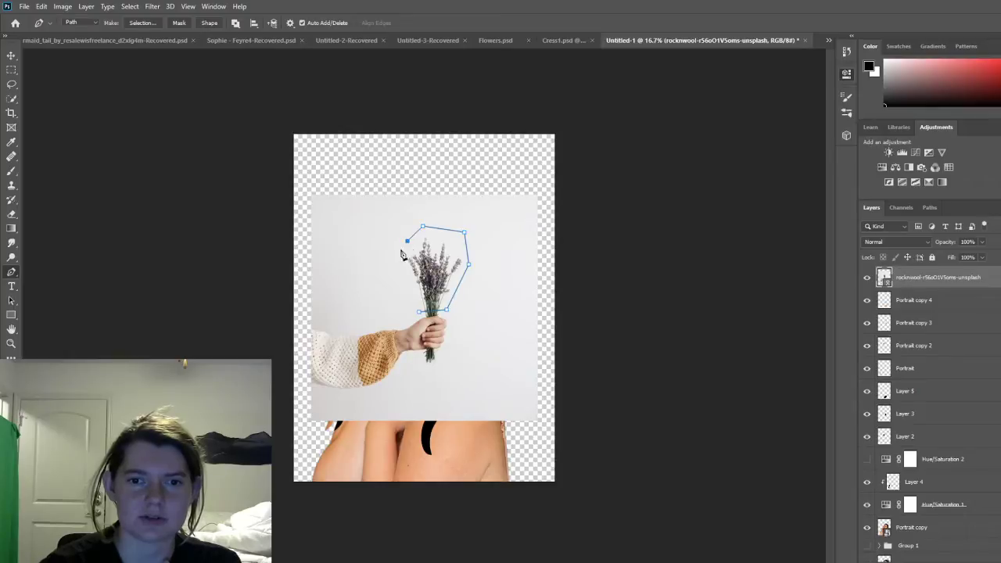
left_click(394, 258)
left_click(419, 312)
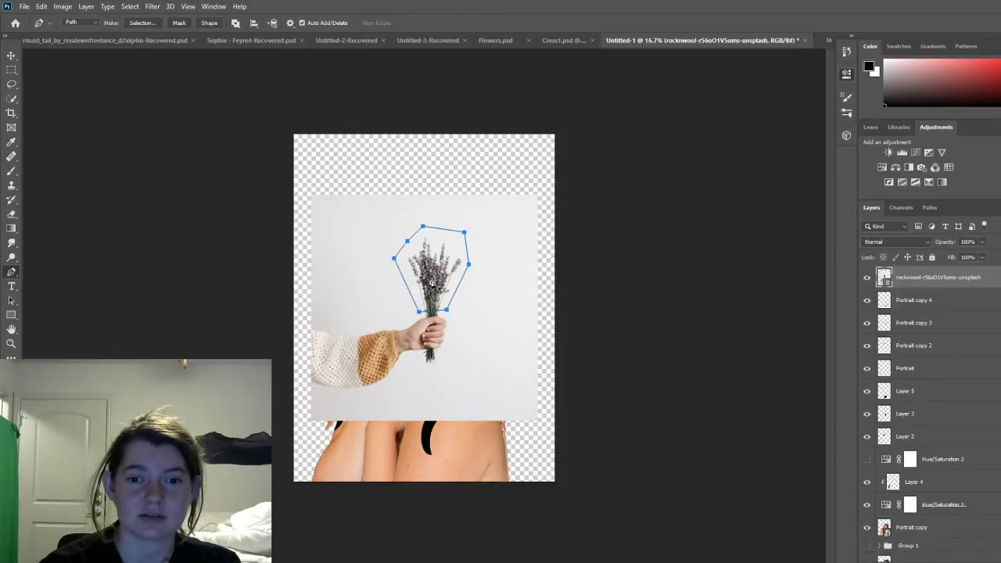
key("i")
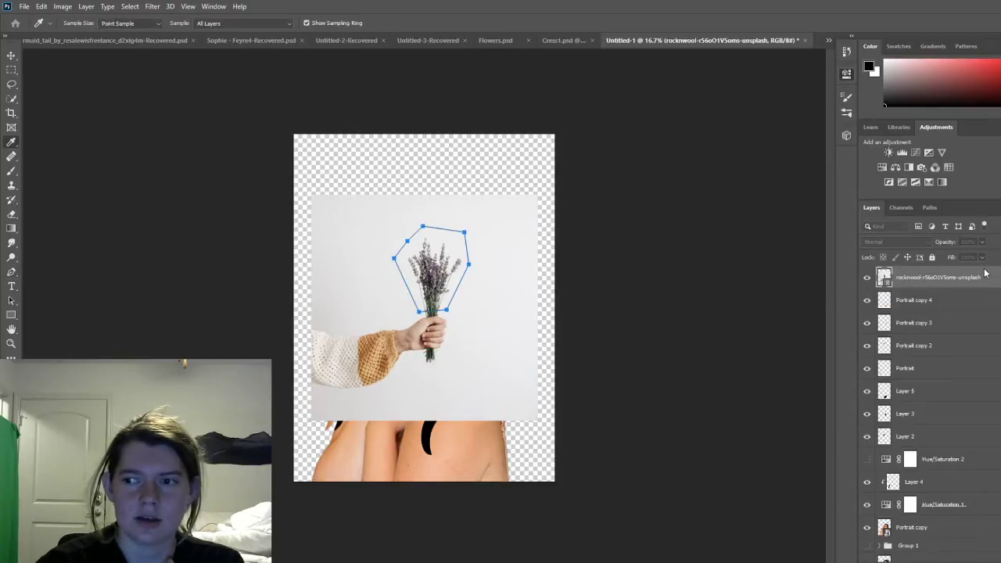
Step: Convert the lavender path to a selection, invert it, and erase the rocknwool photo outside the path
key("p")
key("ctrl+Return")
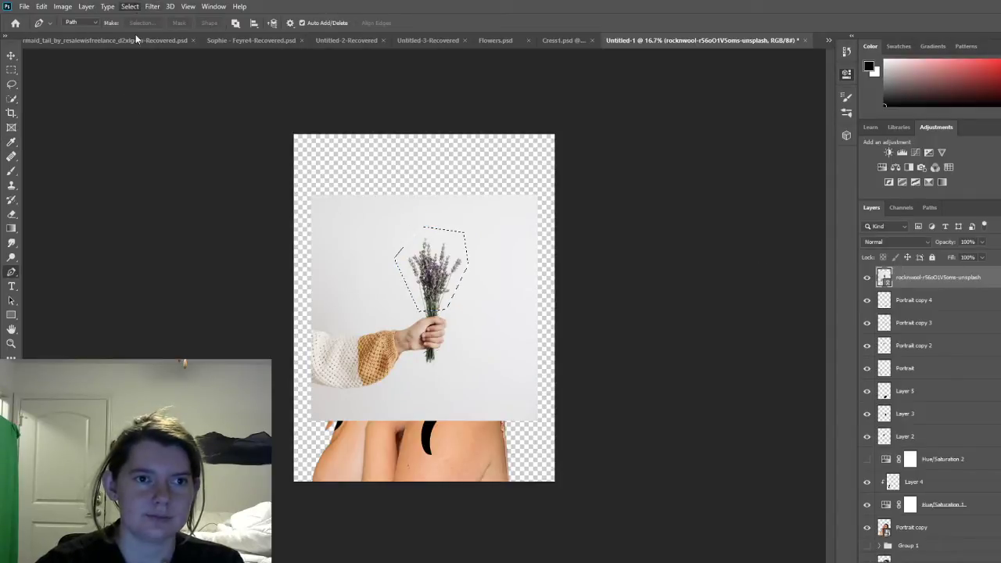
key("ctrl+shift+i")
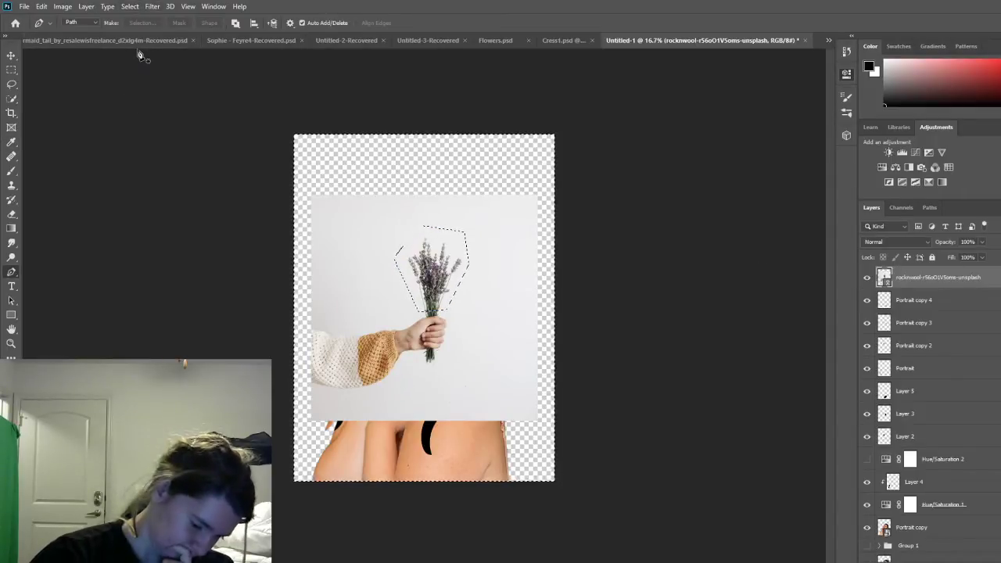
key("e")
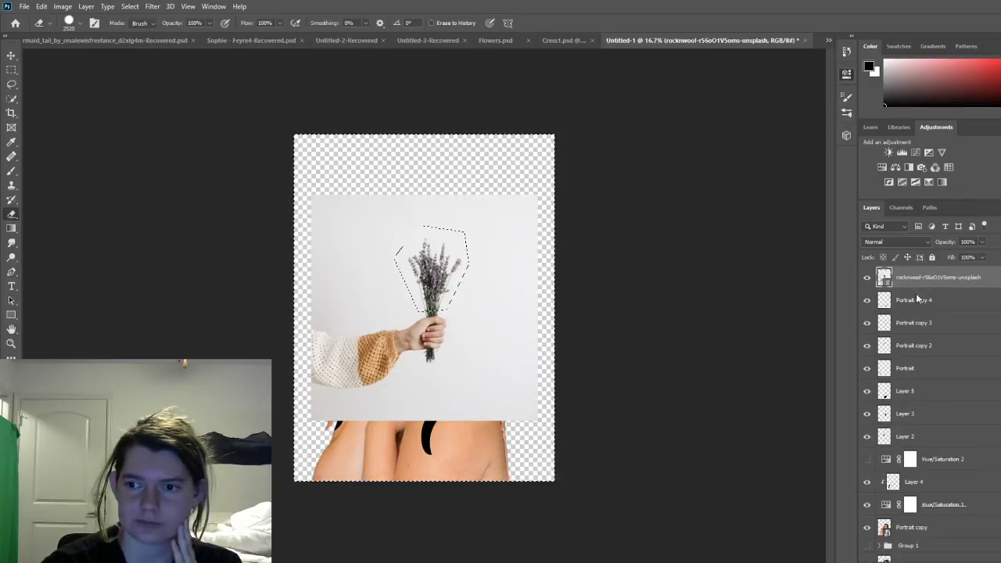
mouse_move(424, 230)
left_mouse_down()
mouse_move(442, 248)
mouse_move(504, 259)
mouse_move(595, 328)
mouse_move(299, 385)
mouse_move(326, 420)
mouse_move(566, 442)
mouse_move(540, 413)
mouse_move(257, 356)
mouse_move(432, 441)
mouse_move(603, 420)
left_mouse_up()
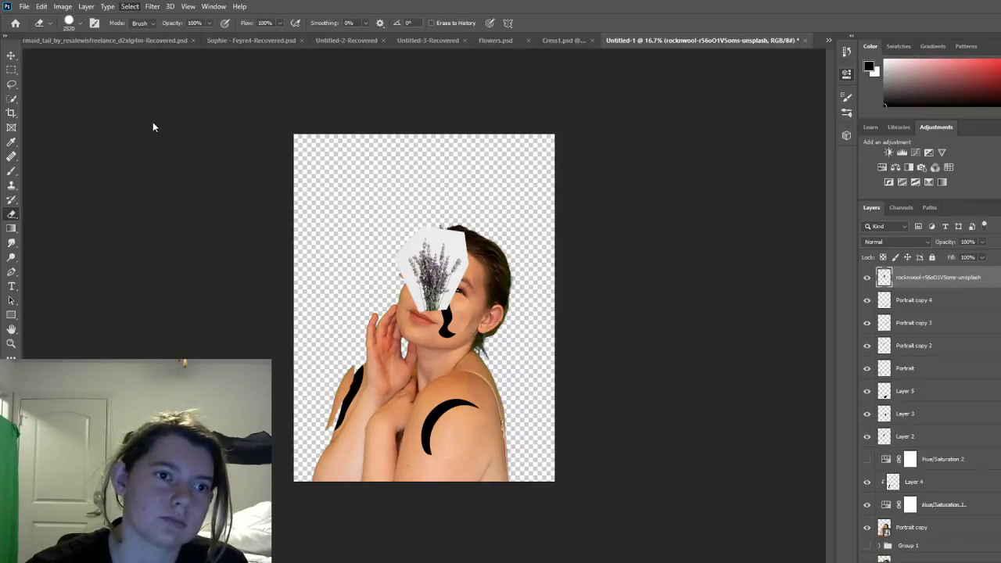
Step: Select the pale background around the lavender by sampled colour, erase it from the rocknwool layer, and deselect
key("i")
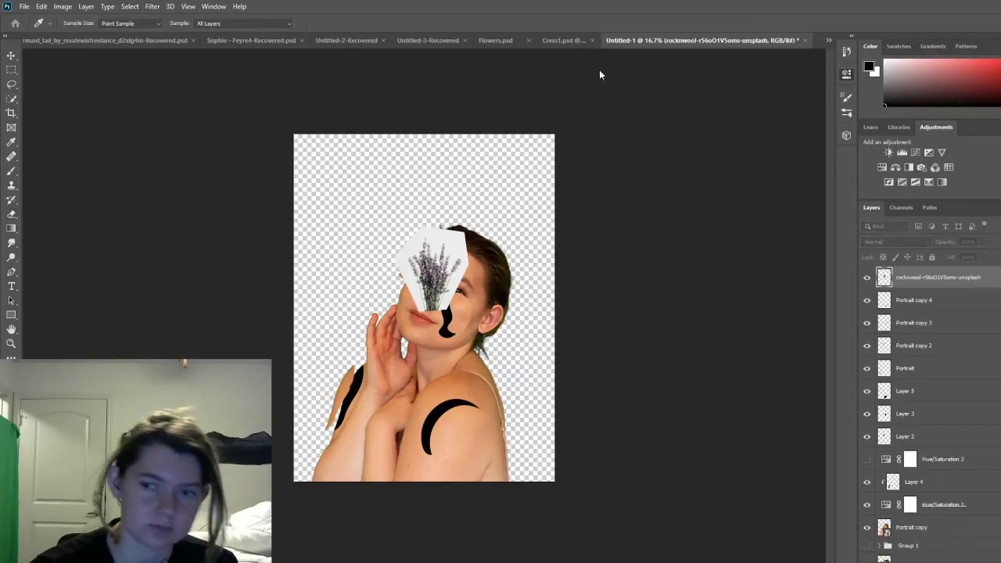
left_click(457, 238)
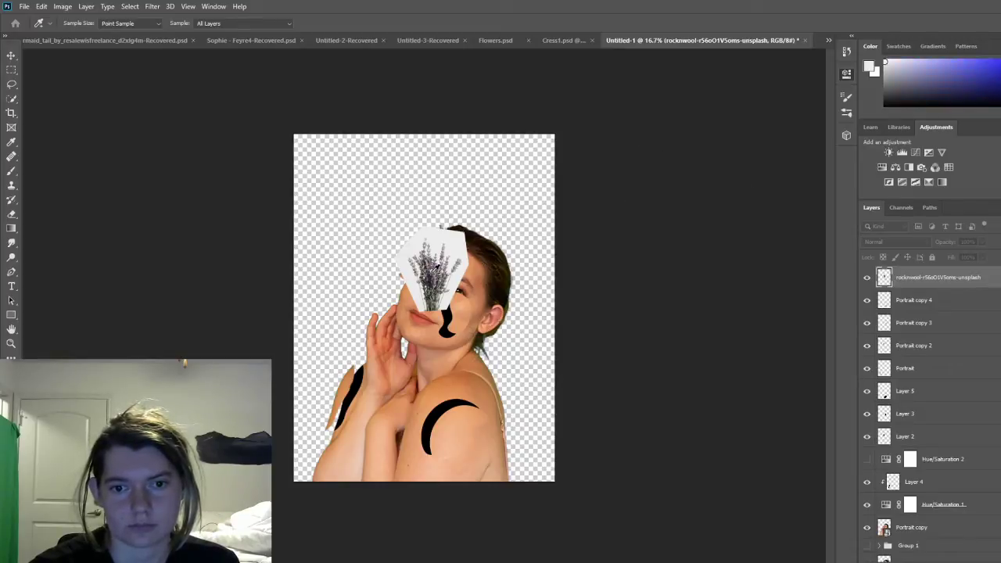
left_click(420, 284)
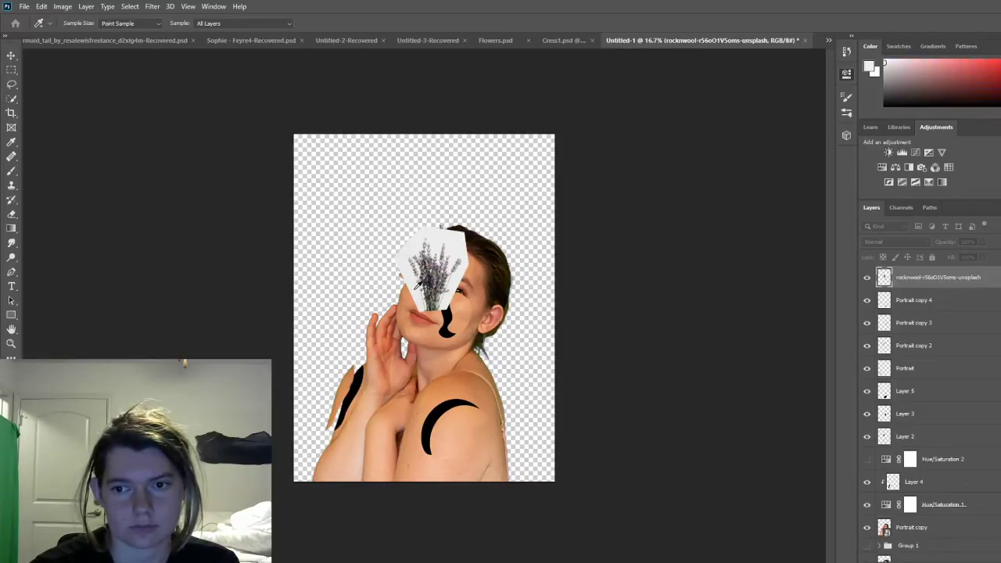
left_click(467, 235)
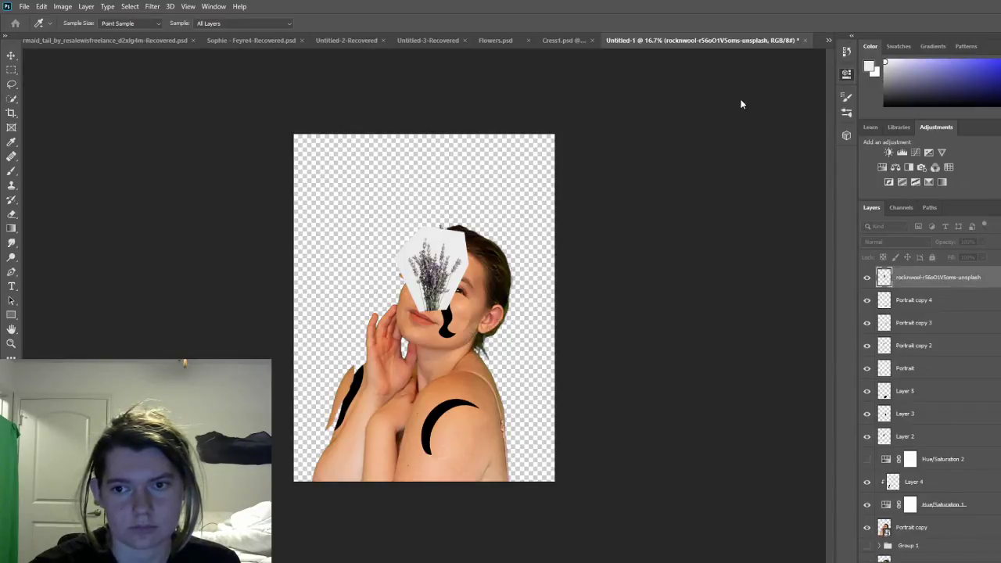
key("e")
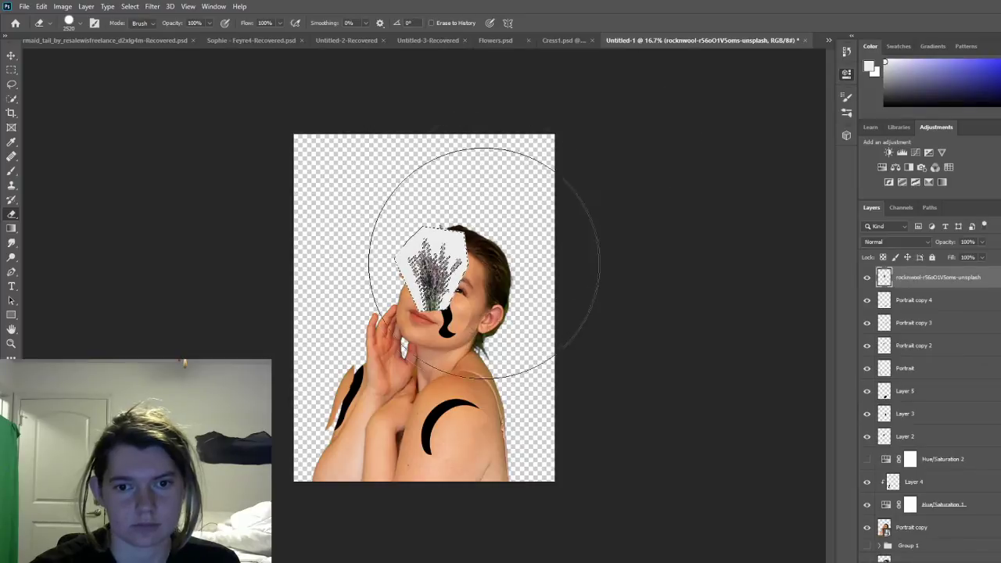
left_click(443, 290)
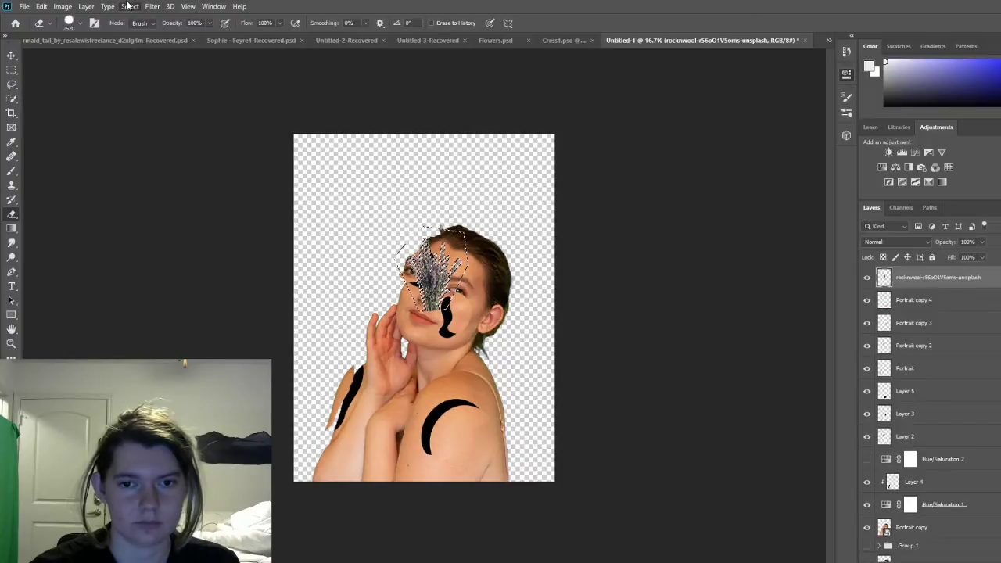
key("ctrl+d")
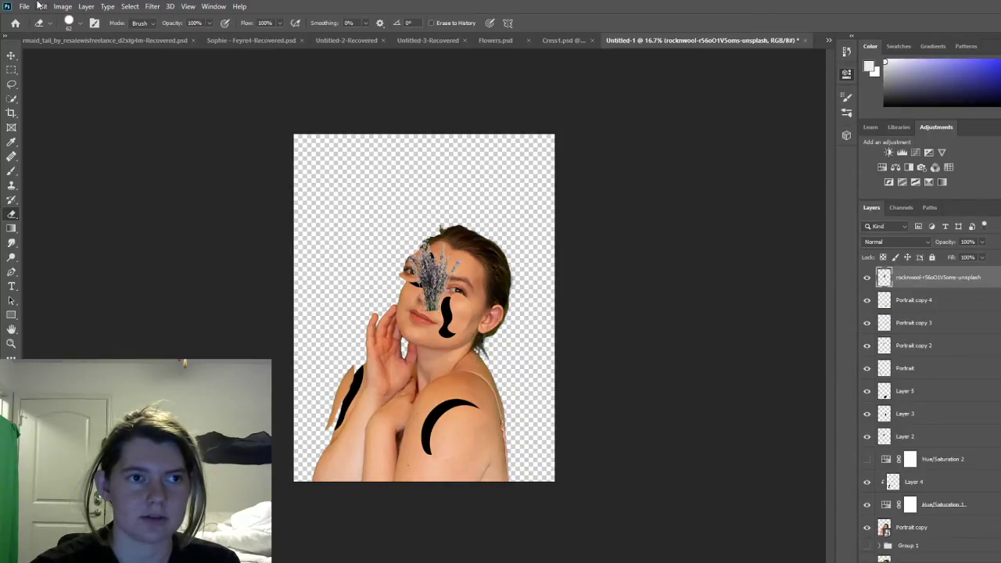
Step: Move the lavender over the portrait's cut-out eye, rotate it about -2.6°, and align its stems with the black shape
key("ctrl+t")
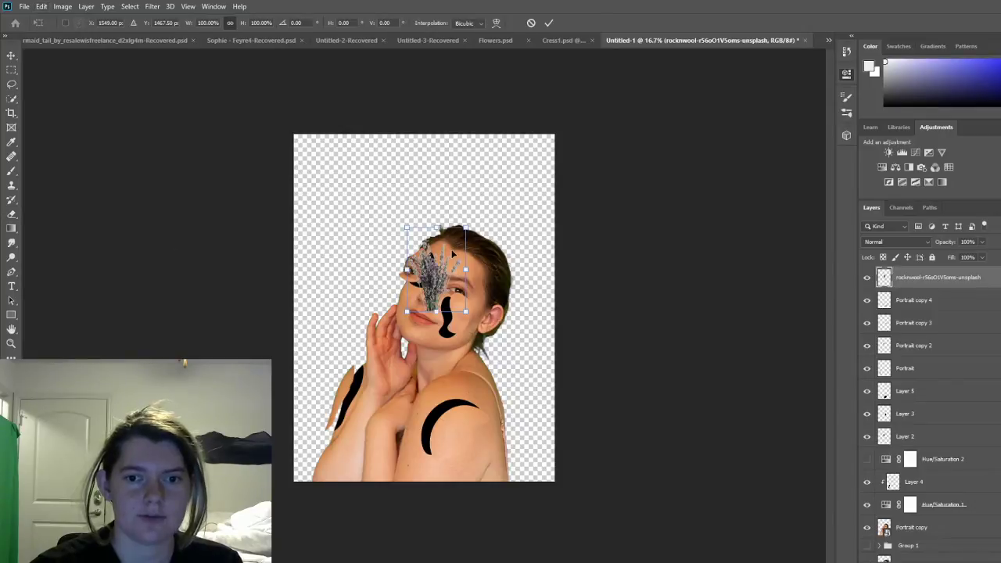
left_click_drag(456, 254, 432, 237)
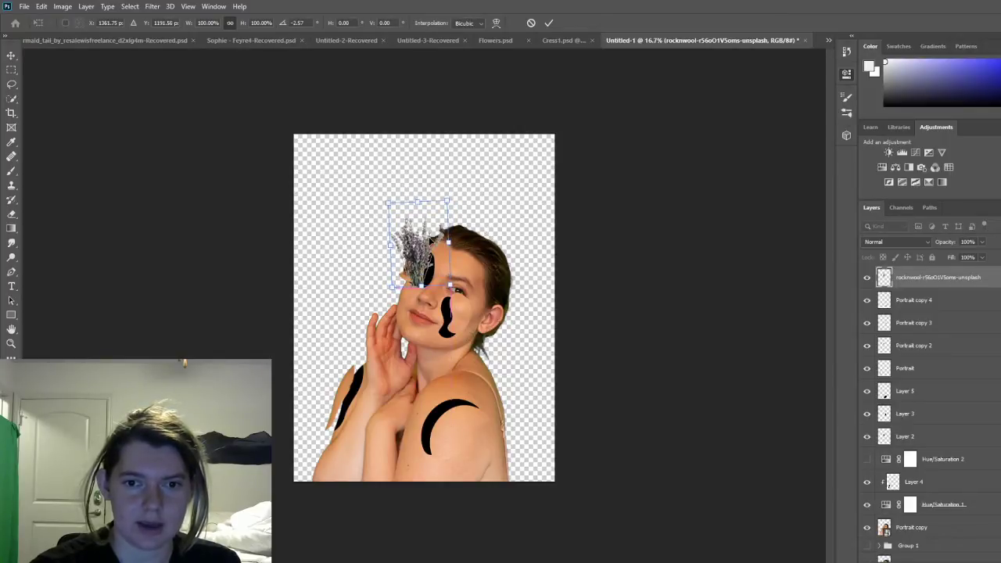
left_click(551, 25)
key("e")
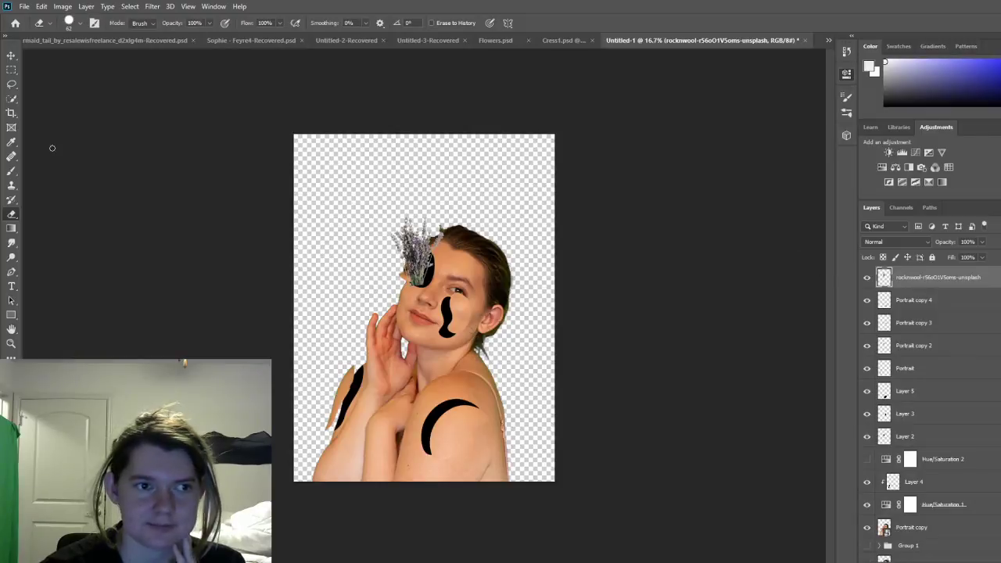
left_click(11, 55)
left_click_drag(429, 251, 429, 253)
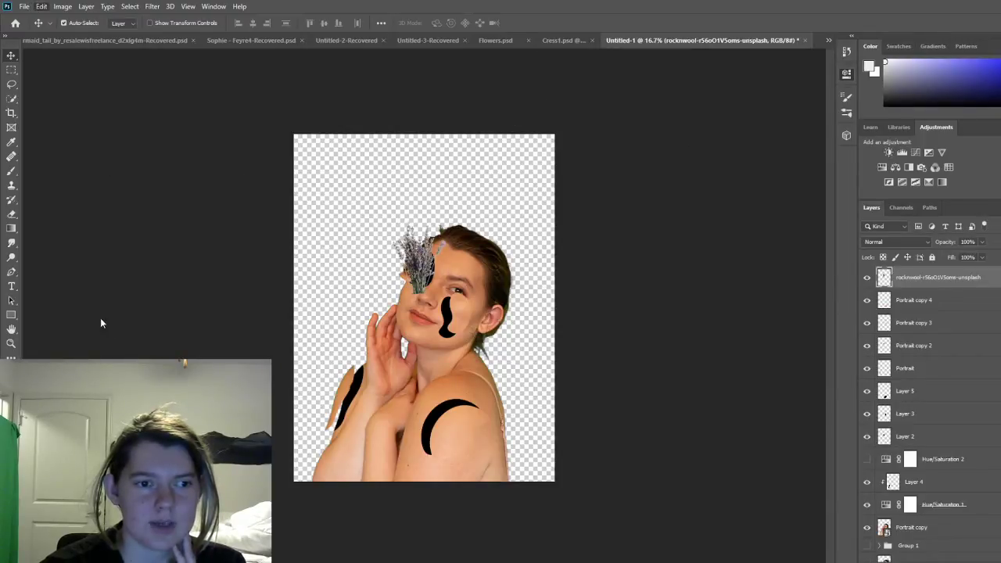
Step: Puppet Warp the lavender, pinning the stem base and spreading the flower tips outward from the face
left_click(70, 228)
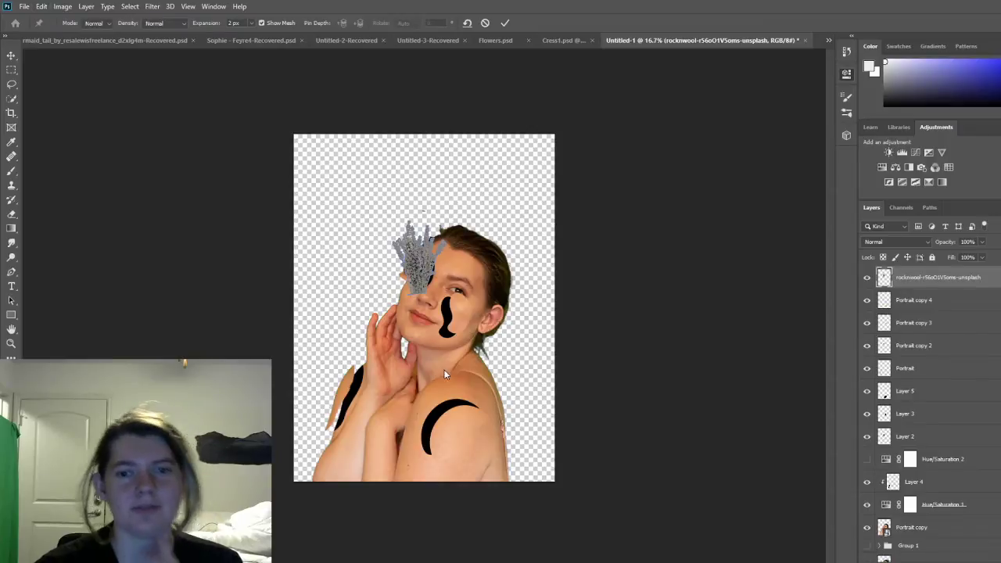
left_click(415, 287)
left_click(425, 283)
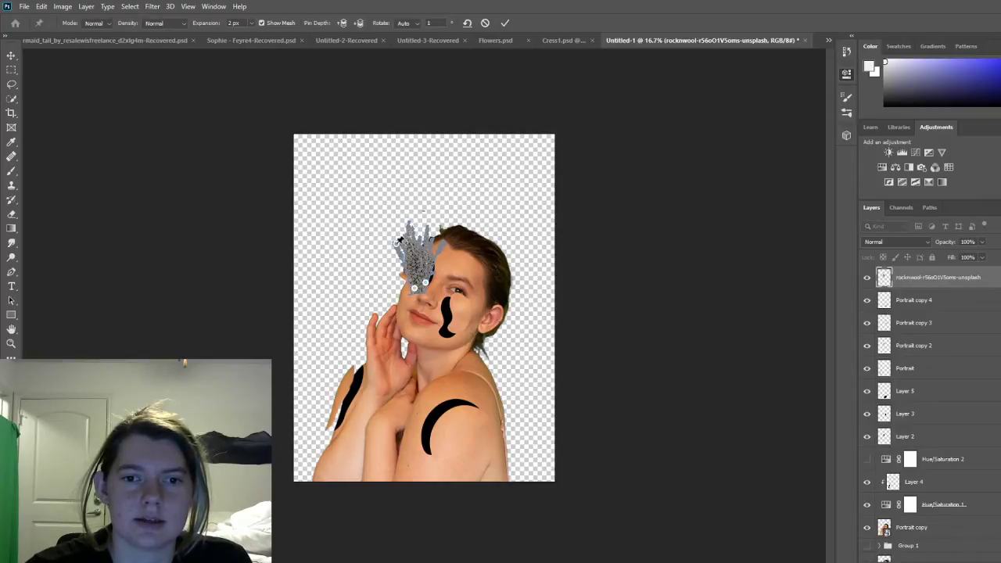
left_click_drag(415, 227, 445, 240)
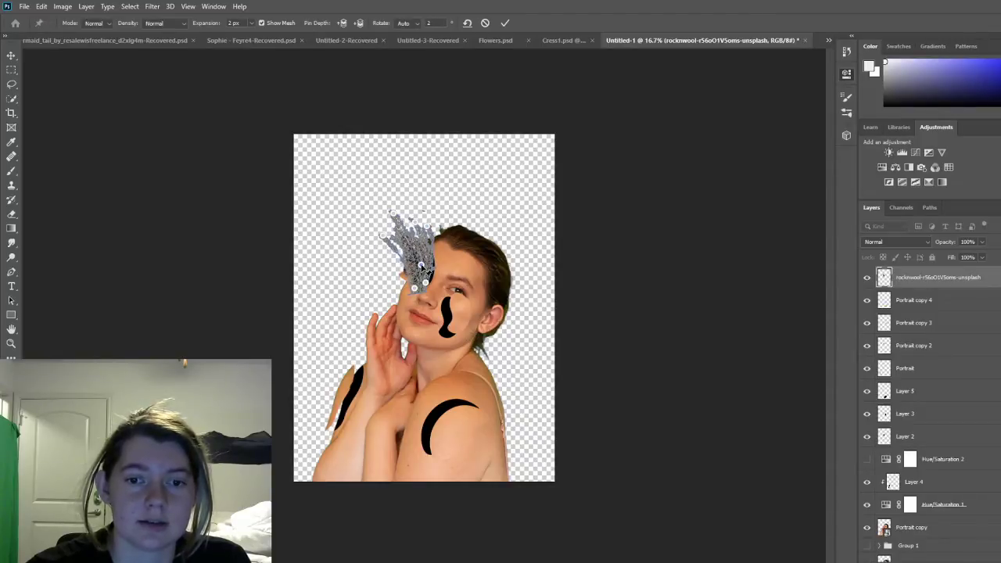
left_click(505, 23)
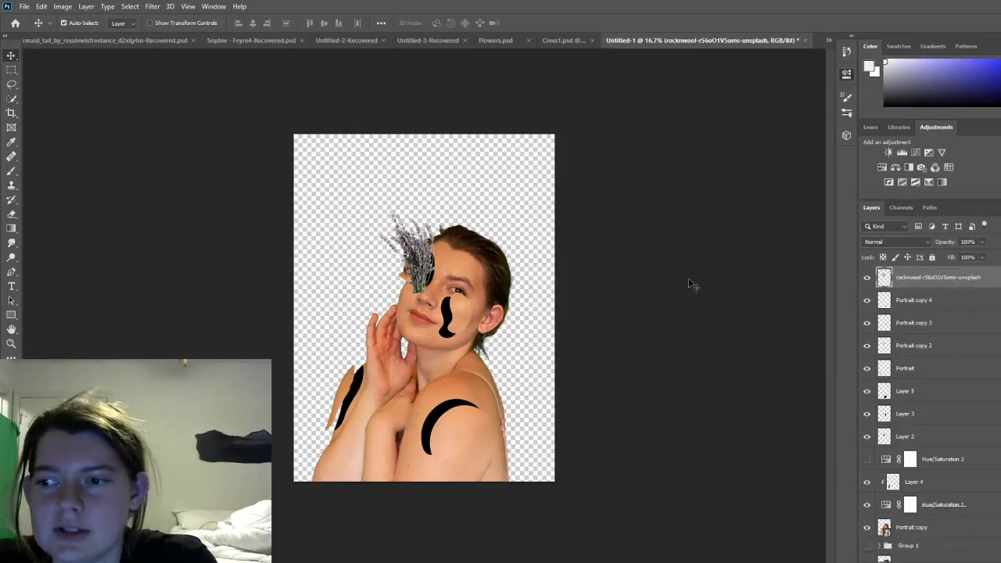
Step: Hide the rocknwool layer, duplicate the Portrait copy layer, and hide the original Portrait copy
left_click(867, 280)
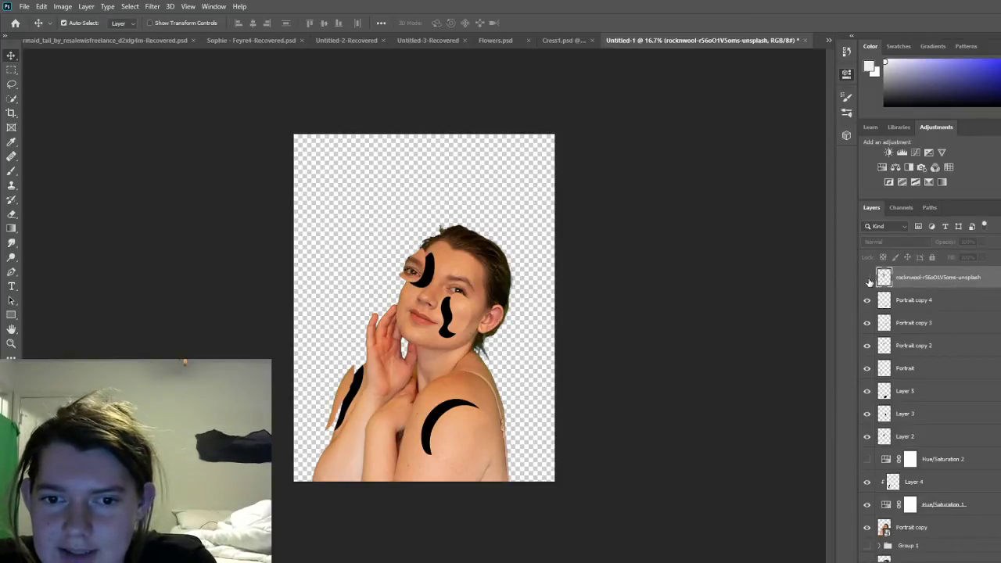
scroll(939, 453, "down", 3)
left_click(937, 463)
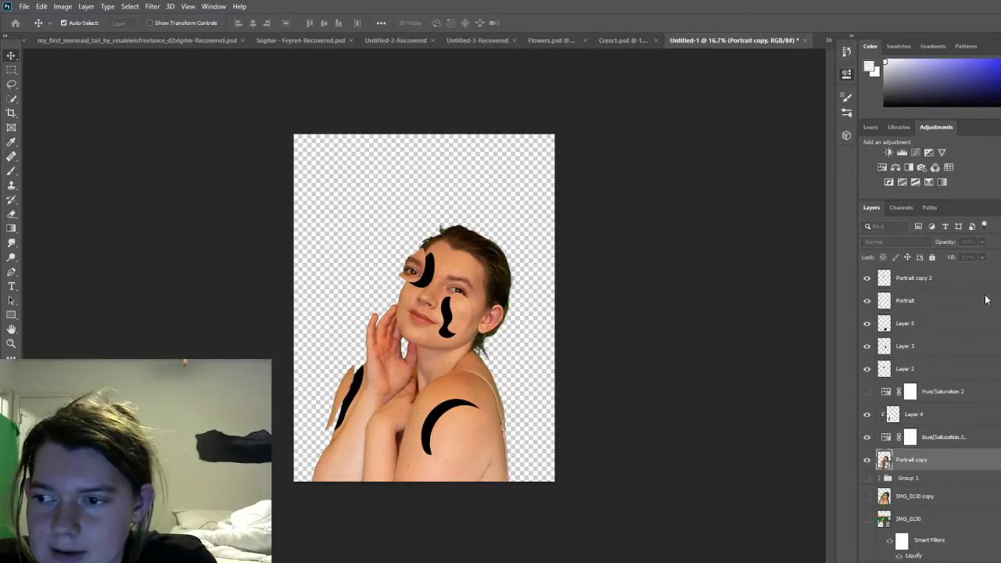
key("ctrl+j")
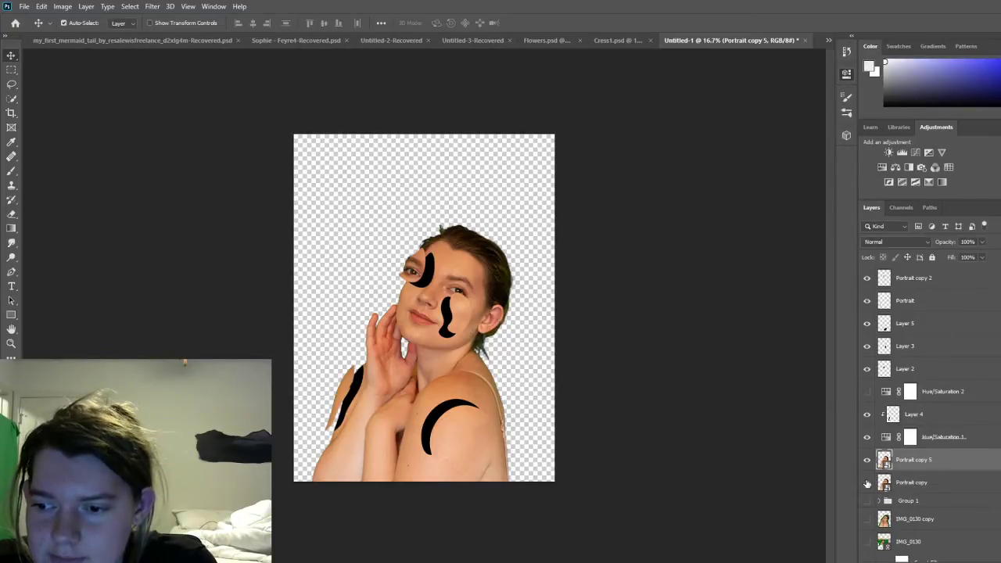
scroll(900, 336, "up", 3)
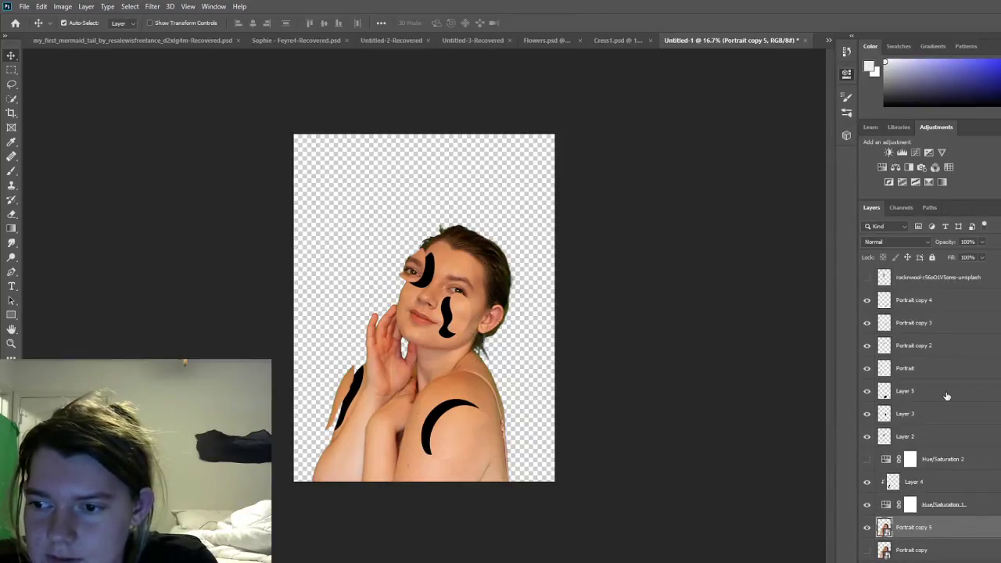
left_click(946, 396)
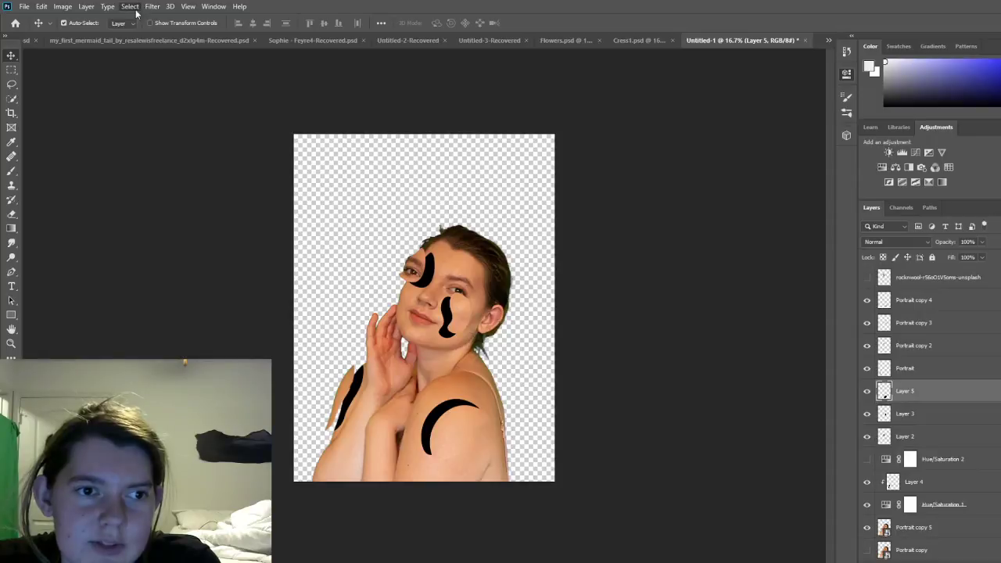
key("i")
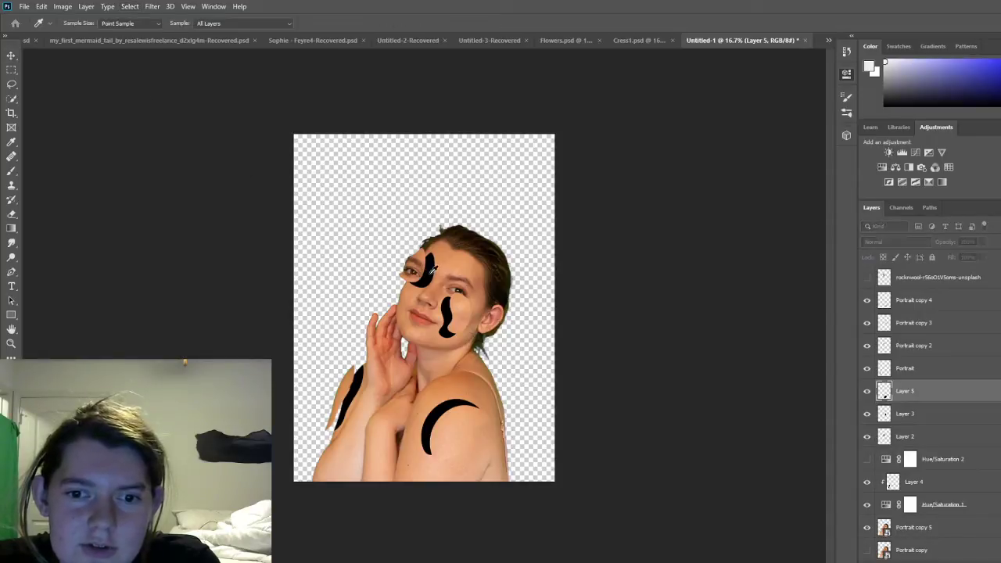
left_click(430, 271)
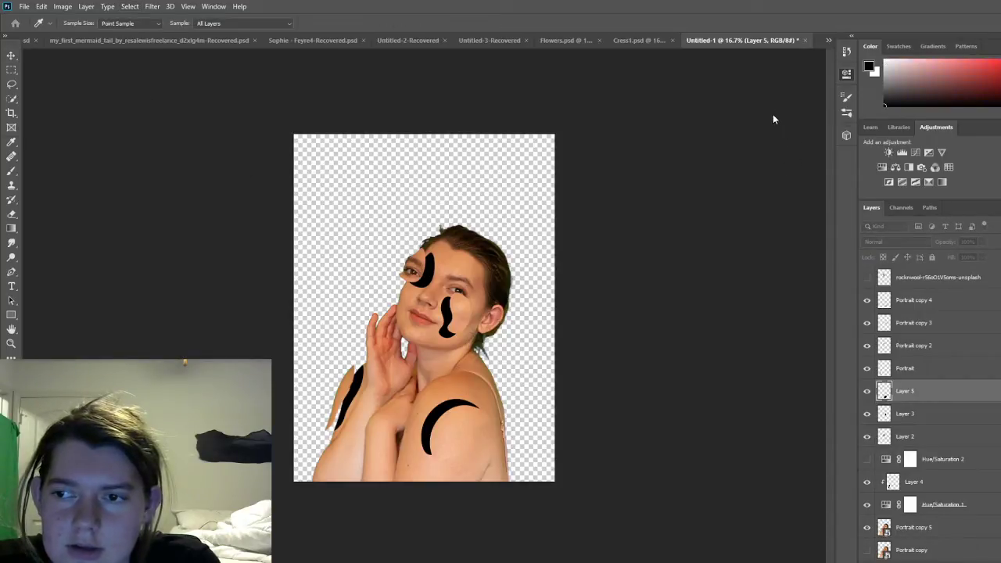
key("v")
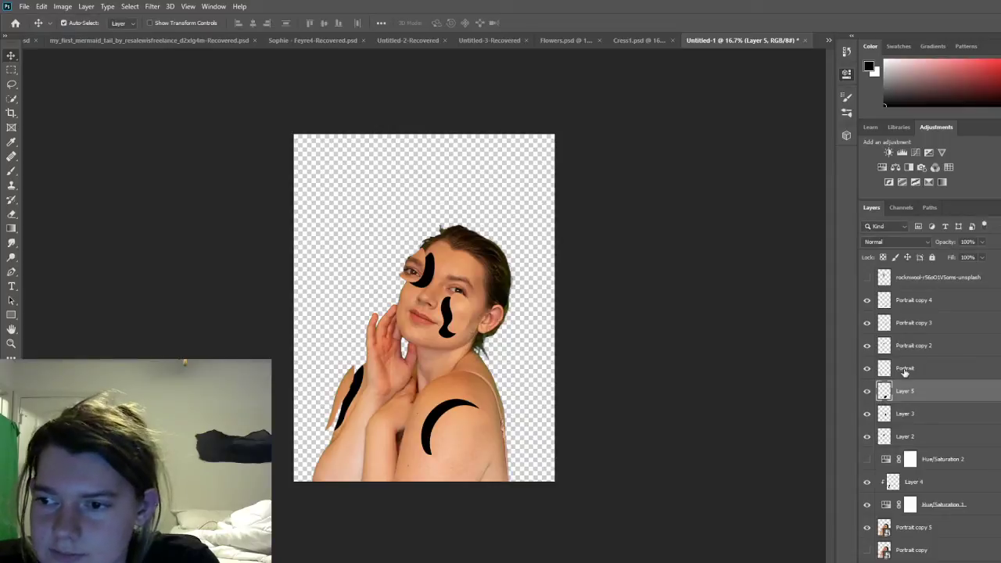
Step: Hide Portrait copy 4, Portrait copy 3, Portrait copy 2 and Portrait, and select the image's black areas by colour
left_click(867, 300)
left_click(867, 323)
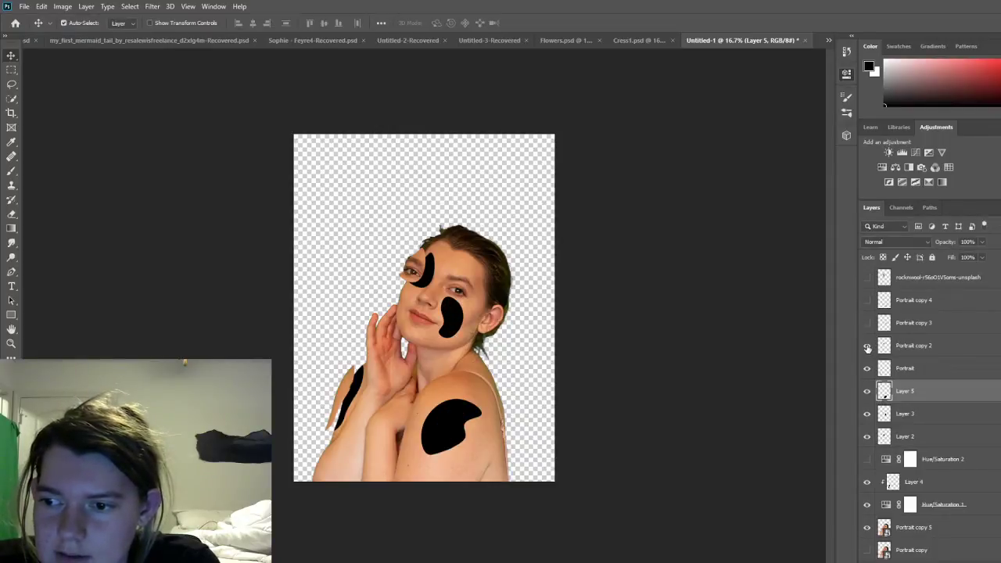
left_click(867, 345)
left_click(866, 369)
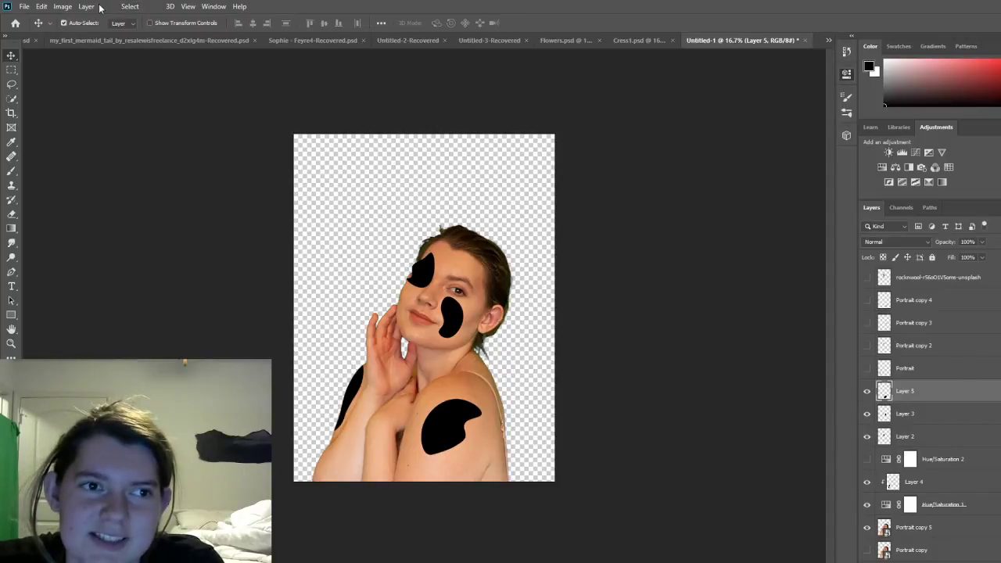
key("i")
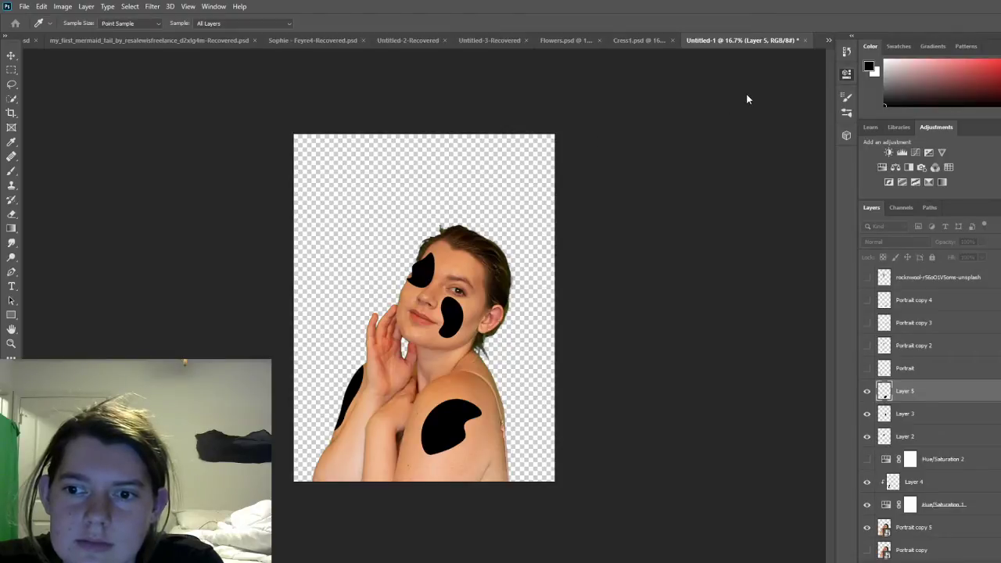
key("v")
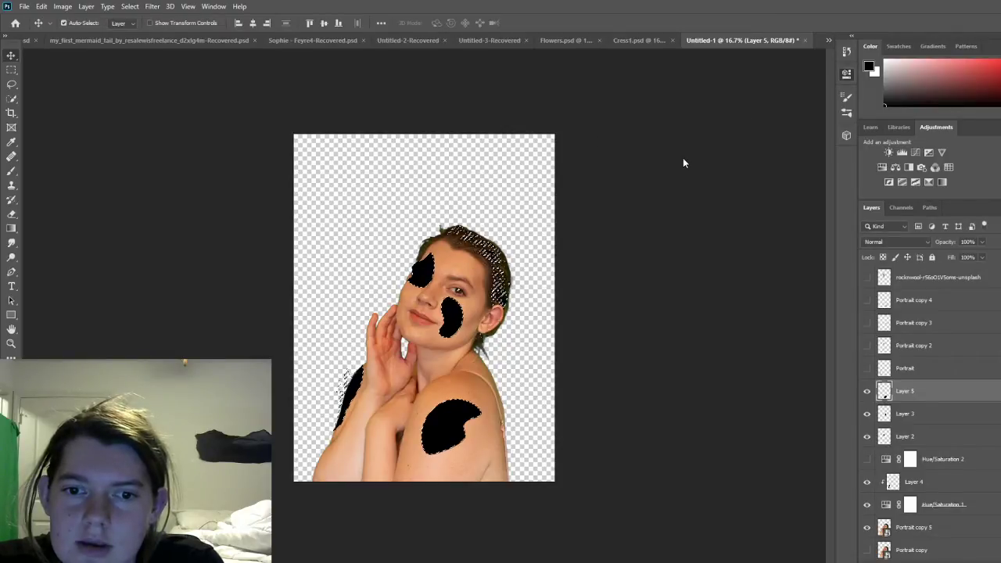
Step: Make Portrait copy 5 the active layer and set the Eraser brush size to 322 px
key("e")
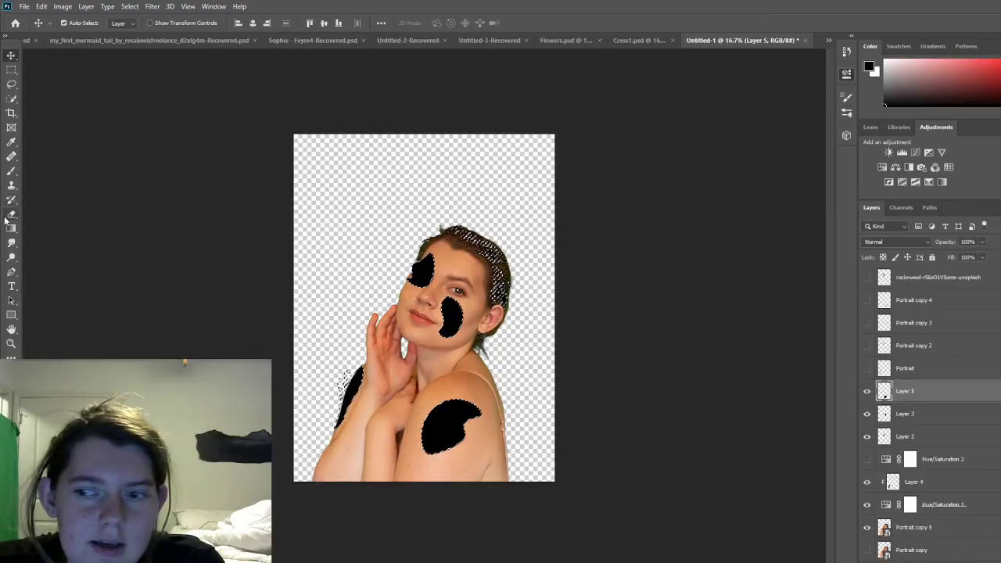
scroll(936, 440, "down", 3)
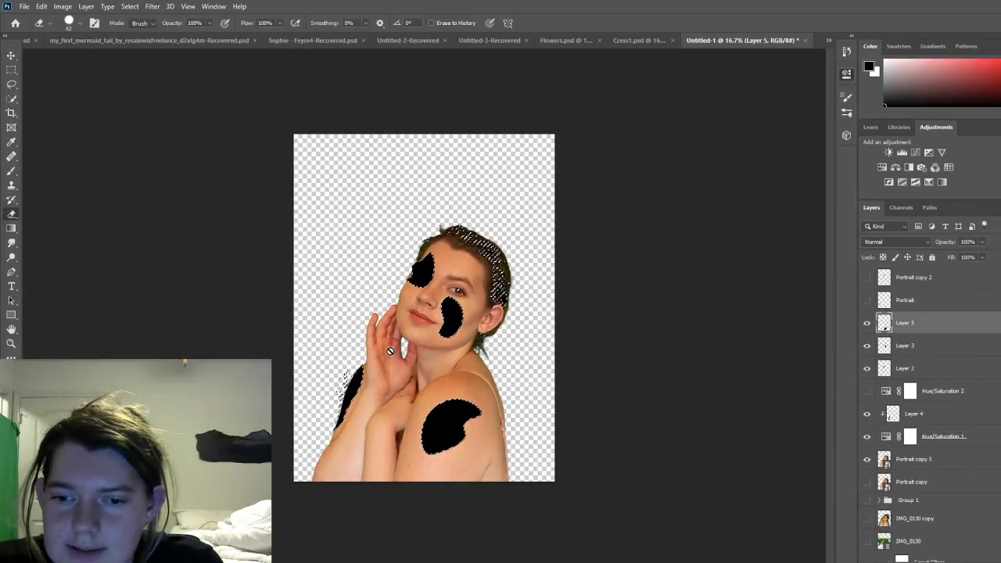
left_click(915, 459)
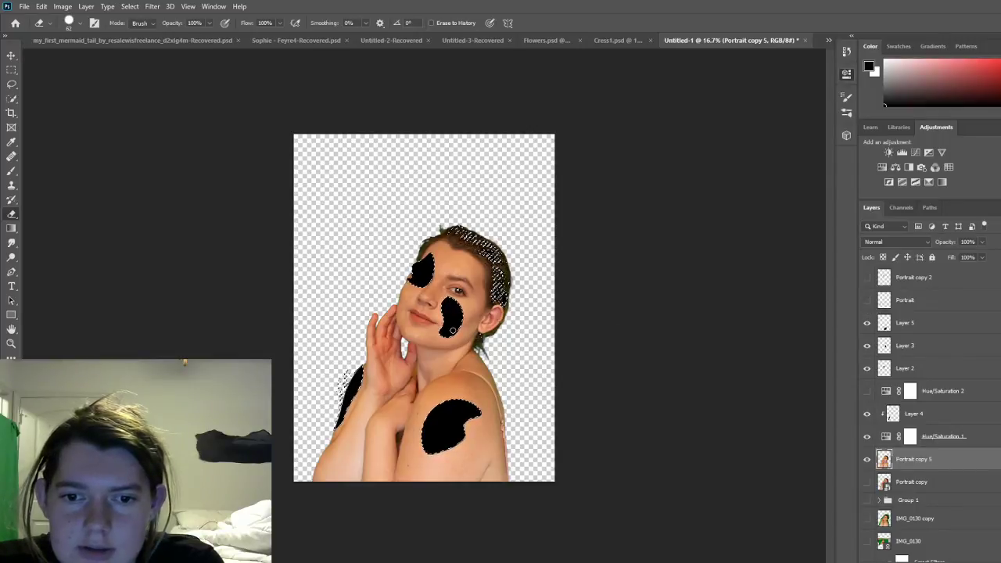
left_click(79, 24)
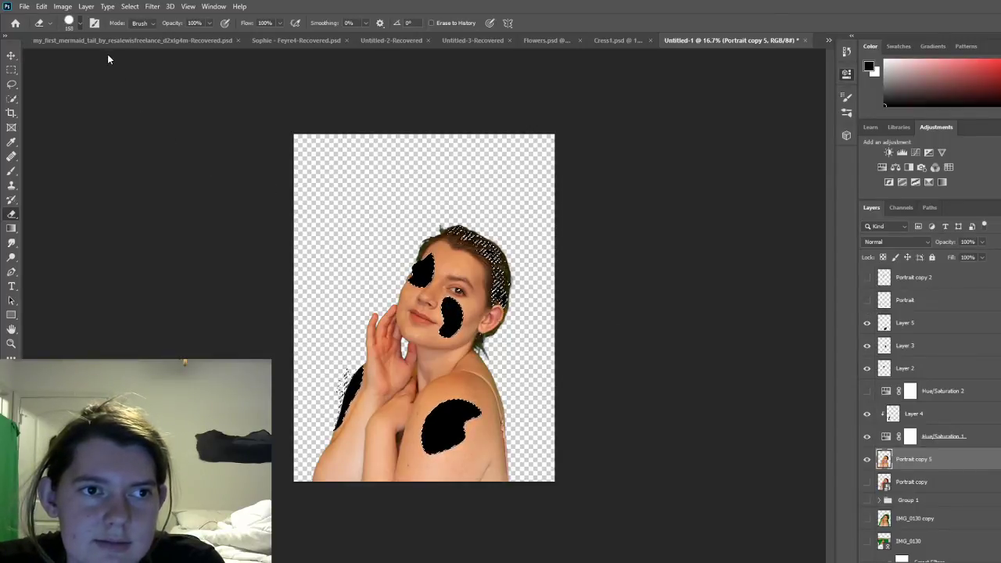
left_click(113, 64)
left_click_drag(112, 63, 115, 63)
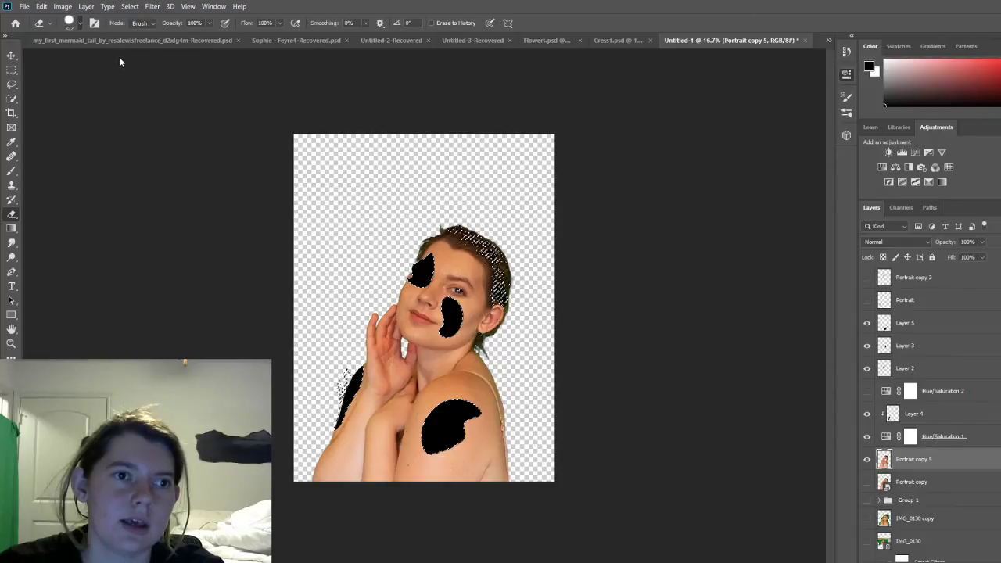
Step: Try erasing the selected area beside the raised arm on Portrait copy 5, and undo the erasure
left_click_drag(355, 374, 351, 375)
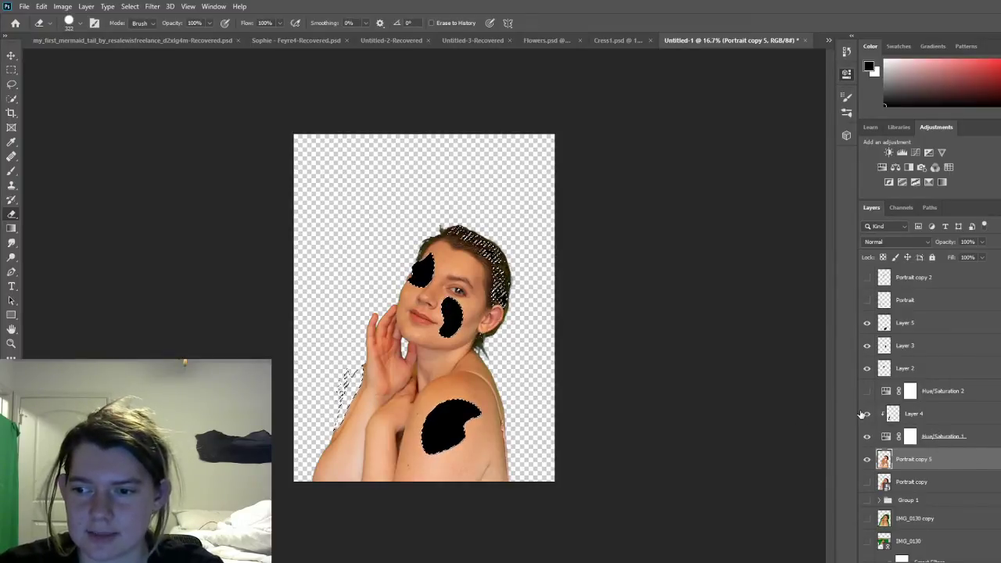
left_click(42, 9)
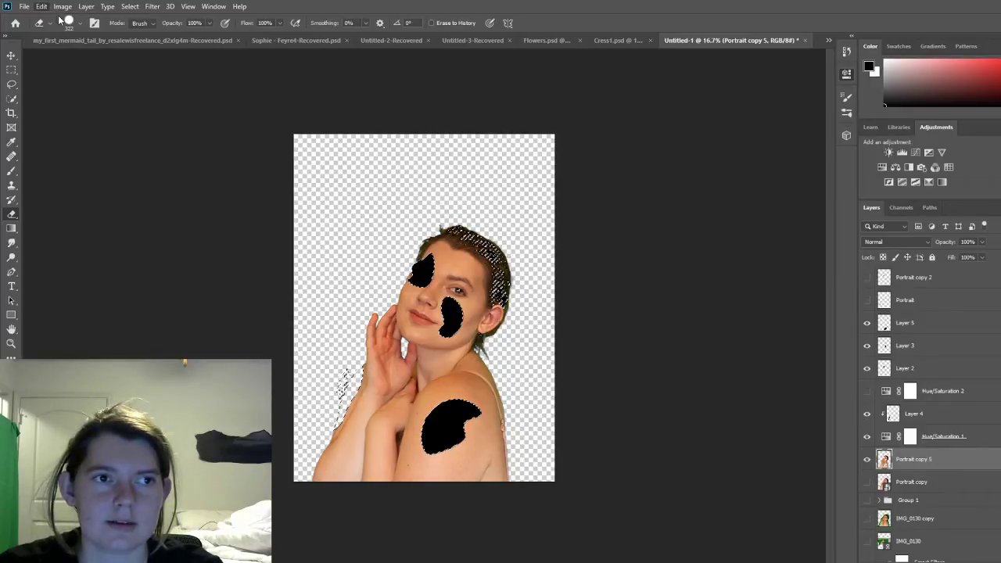
left_click(59, 19)
Step: Release Layer 4 from its clipping mask, erase the selected shape areas from Portrait copy 5, and clear the selection
left_click(935, 414)
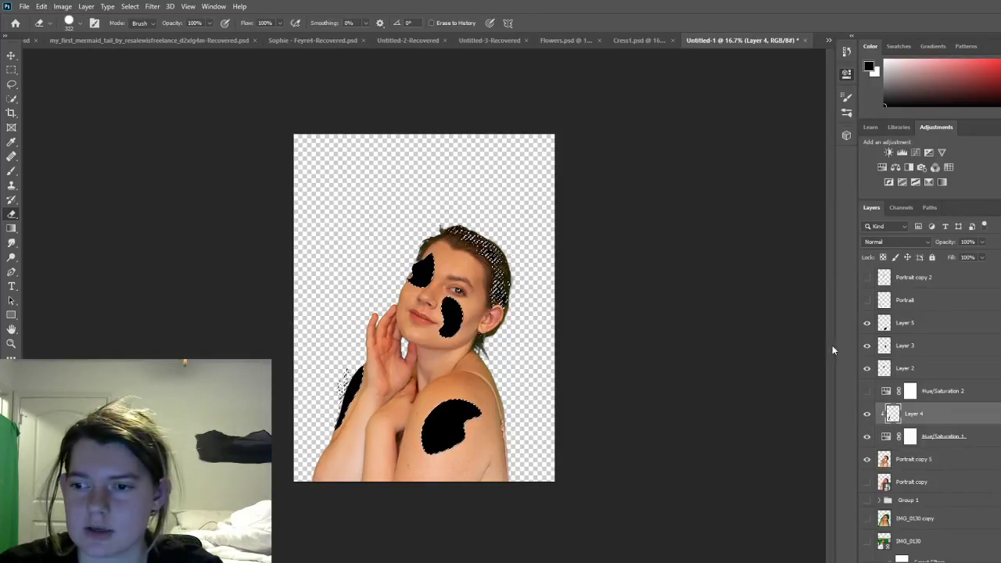
key("ctrl+alt+g")
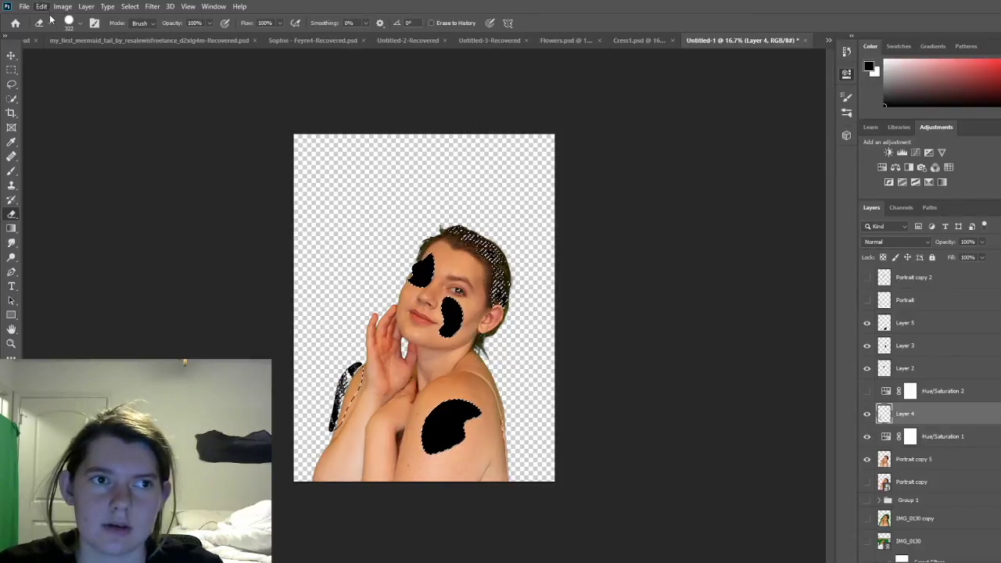
left_click(956, 462)
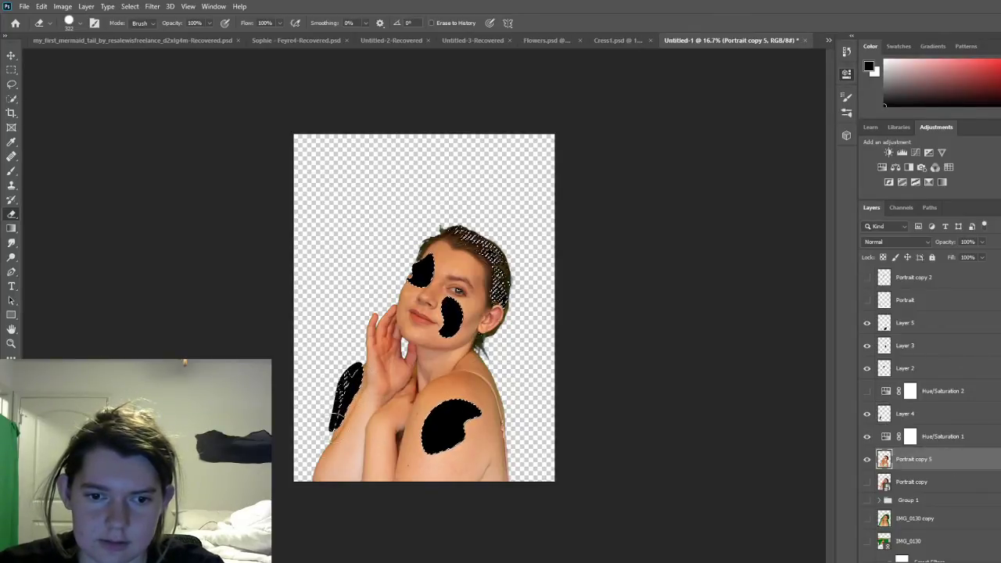
left_click(920, 416)
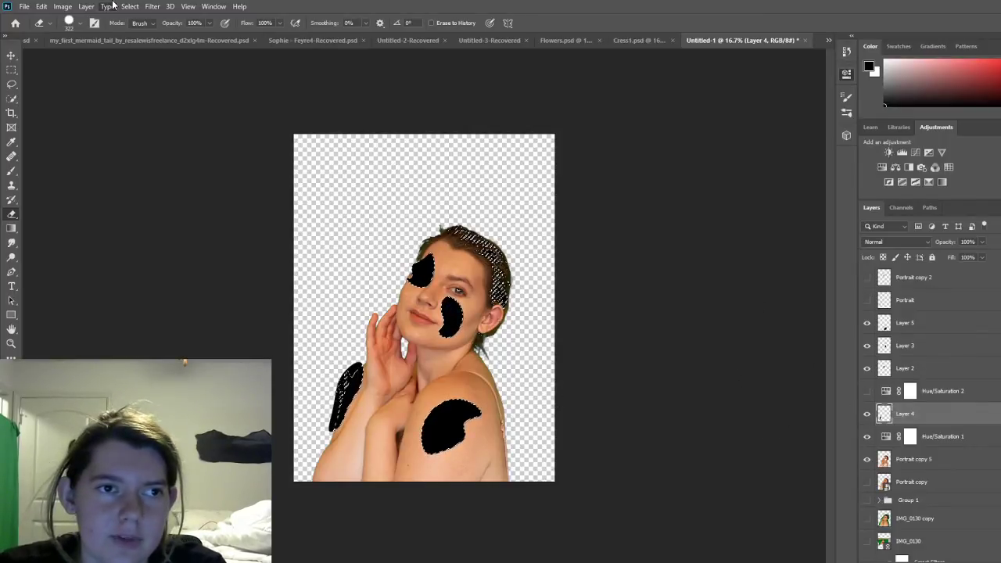
key("ctrl+d")
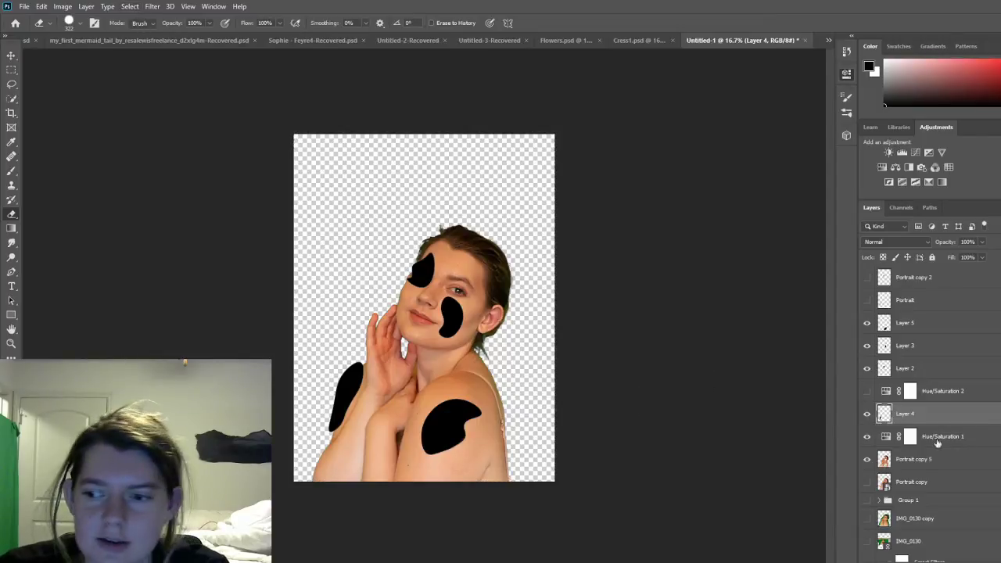
Step: Hide Layer 4, show Portrait copy, and draw a closed Curvature Pen path along the far arm's outer edge and around the empty area beside it
left_click(867, 413)
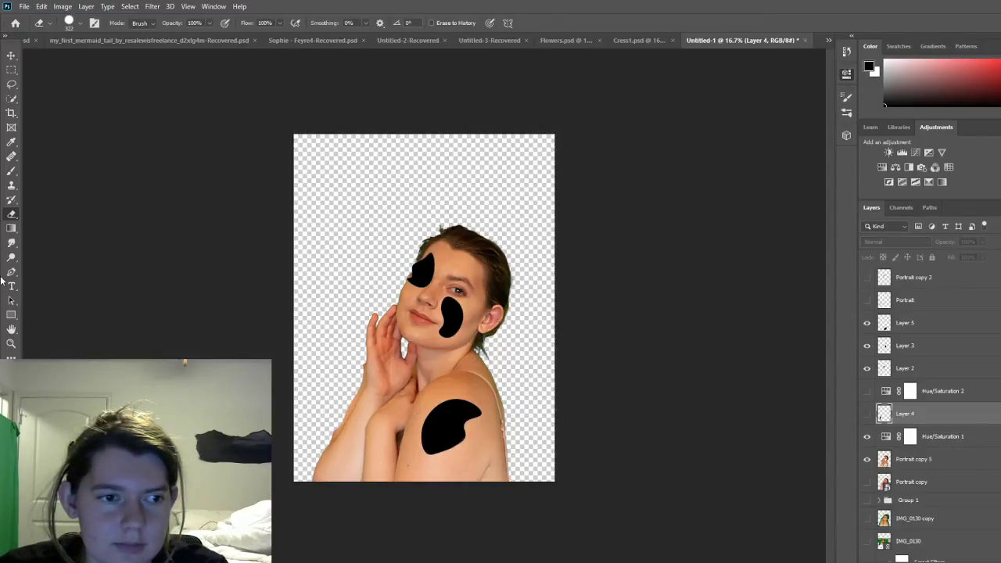
left_click(12, 272)
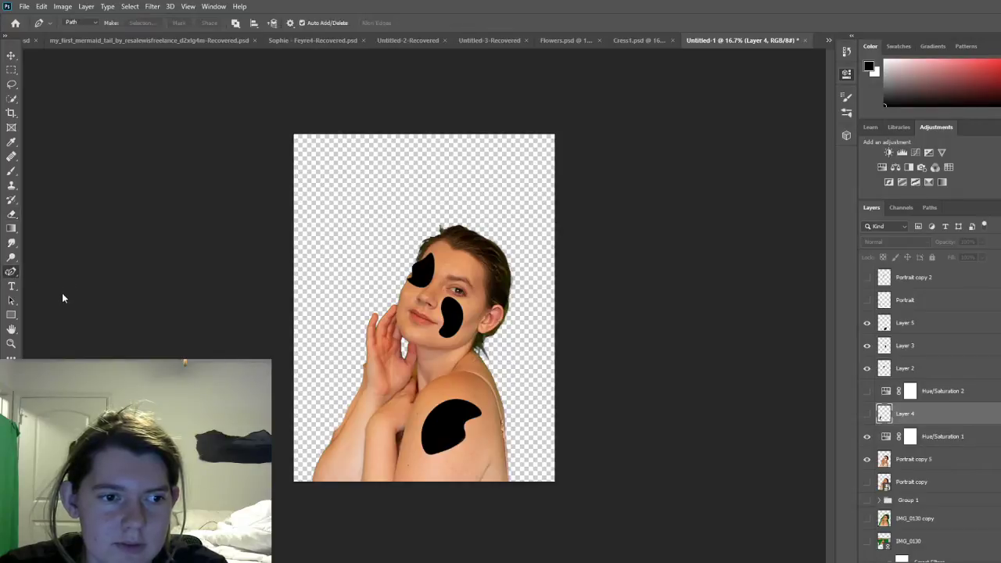
key("shift+p")
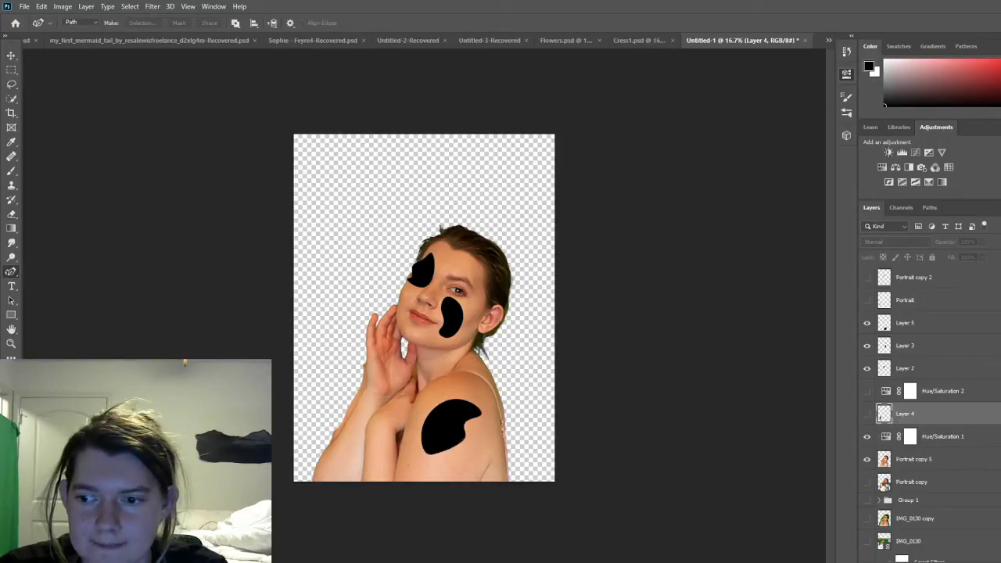
left_click(867, 483)
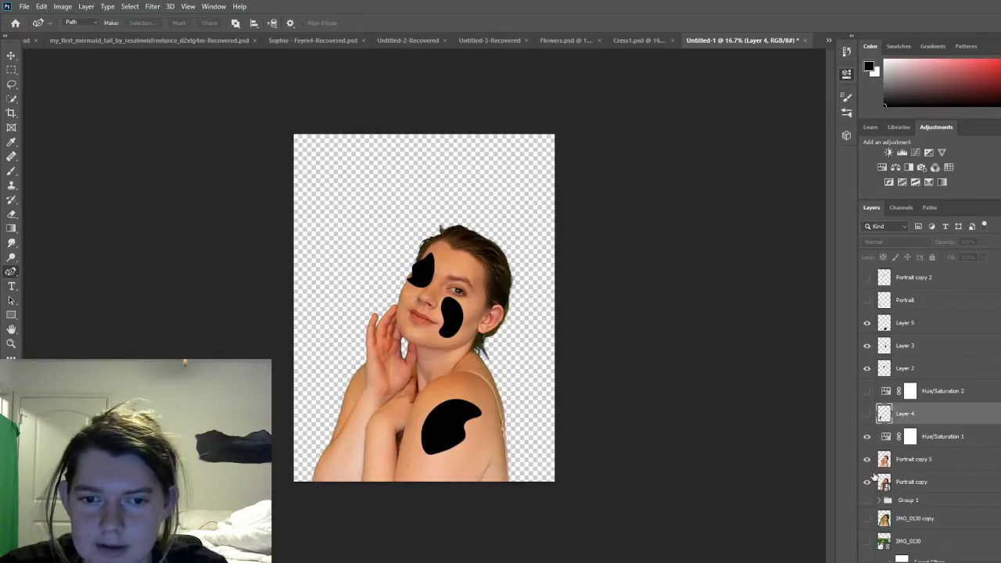
left_click(365, 364)
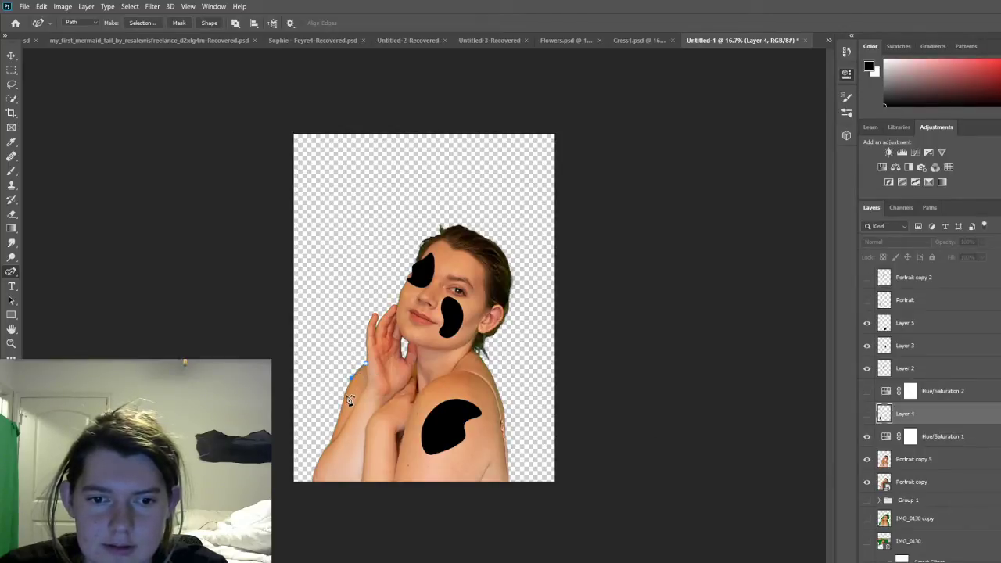
left_click(344, 396)
left_click(353, 378)
left_click(338, 423)
left_click(335, 432)
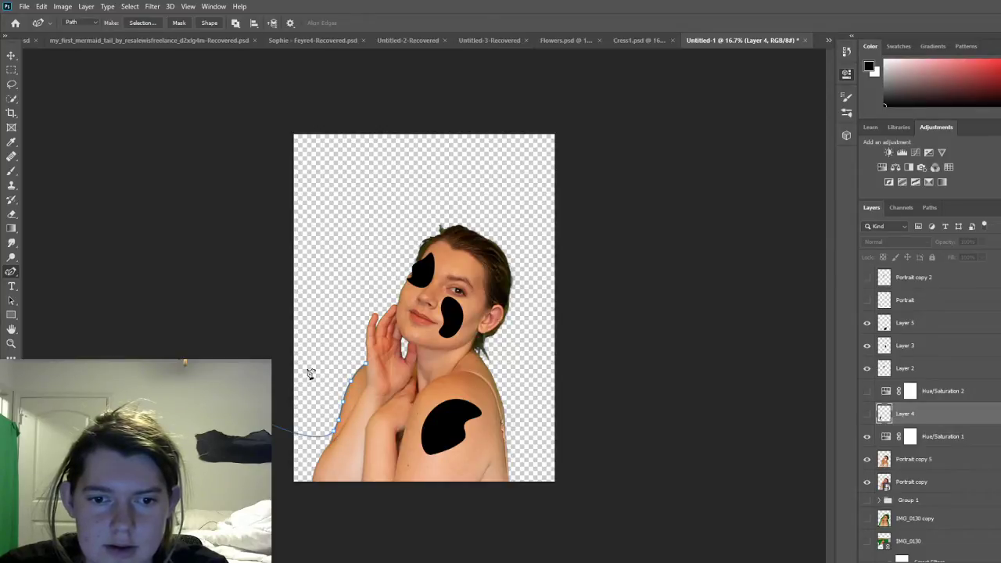
left_click_drag(345, 340, 368, 368)
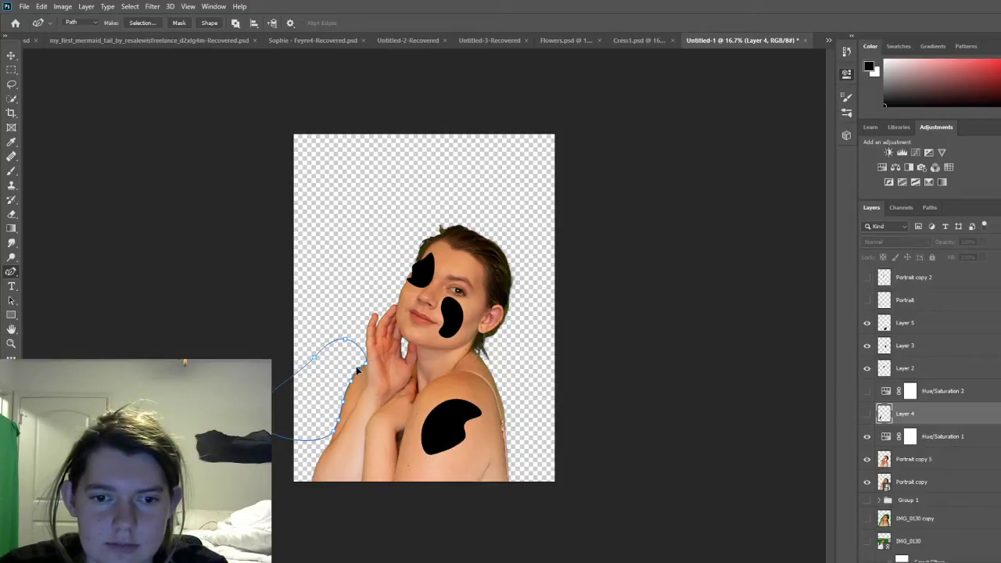
left_click(358, 370)
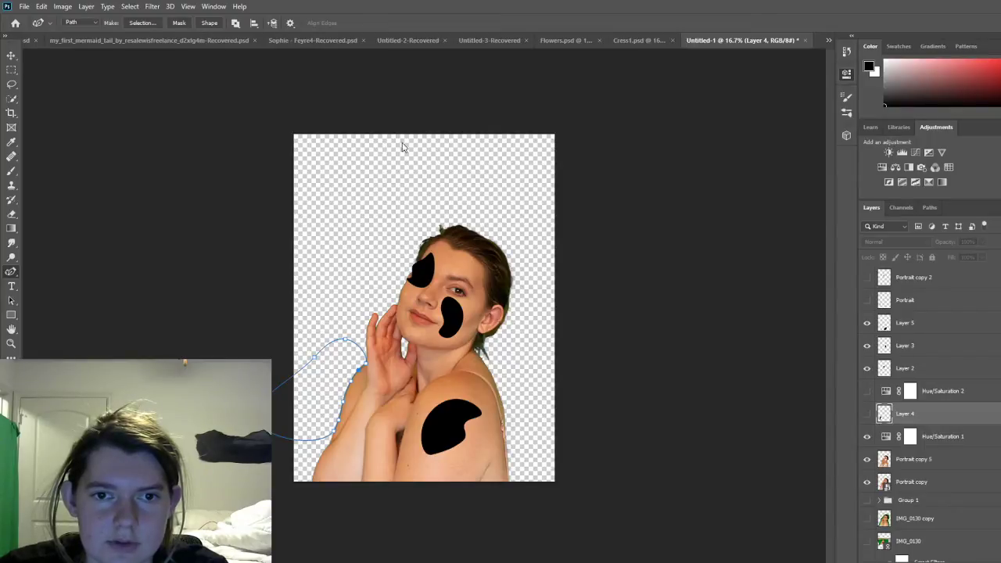
Step: Turn the path into a selection, erase Layer 4's black shape where it extends beyond the far arm, and deselect
key("i")
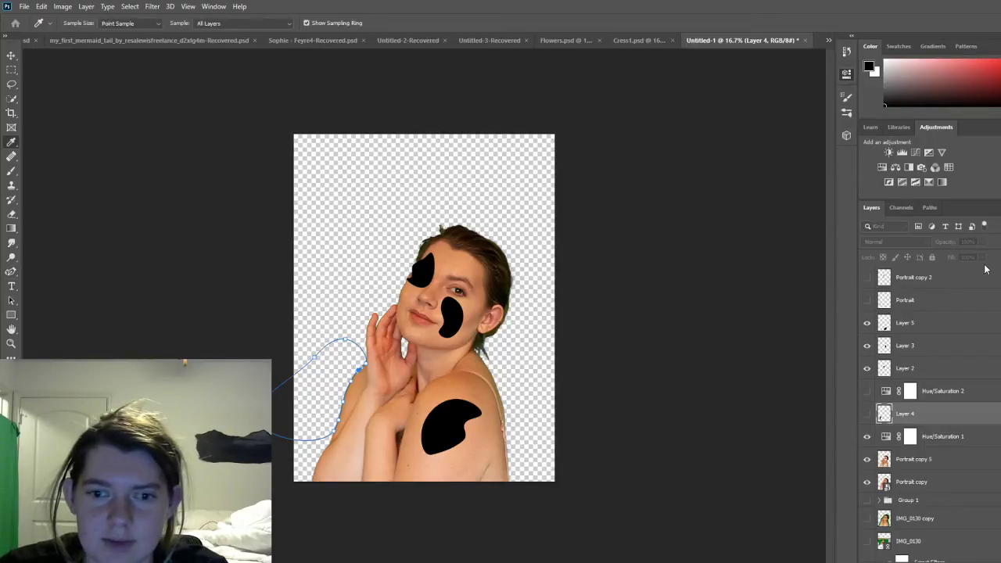
key("p")
key("ctrl+Return")
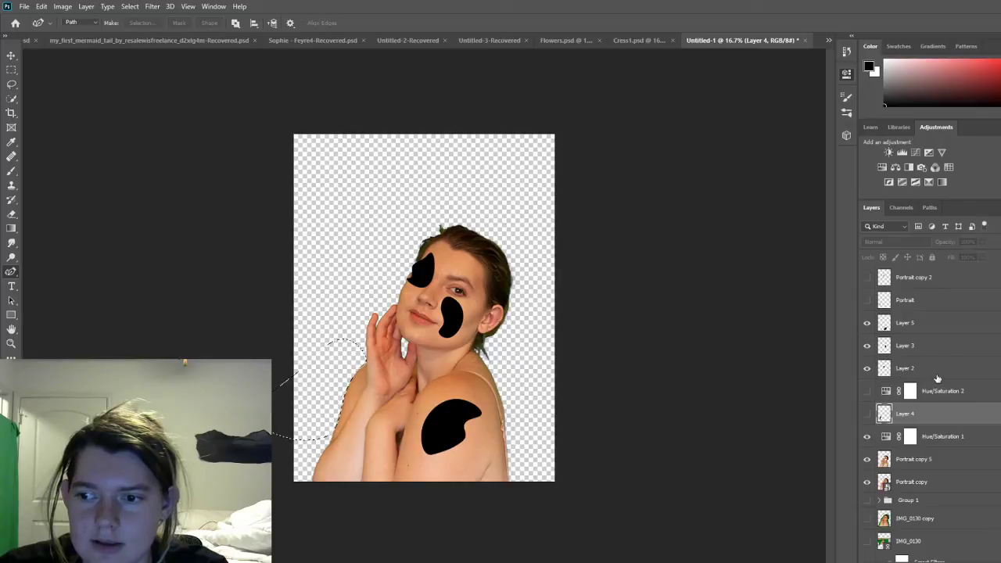
left_click(867, 413)
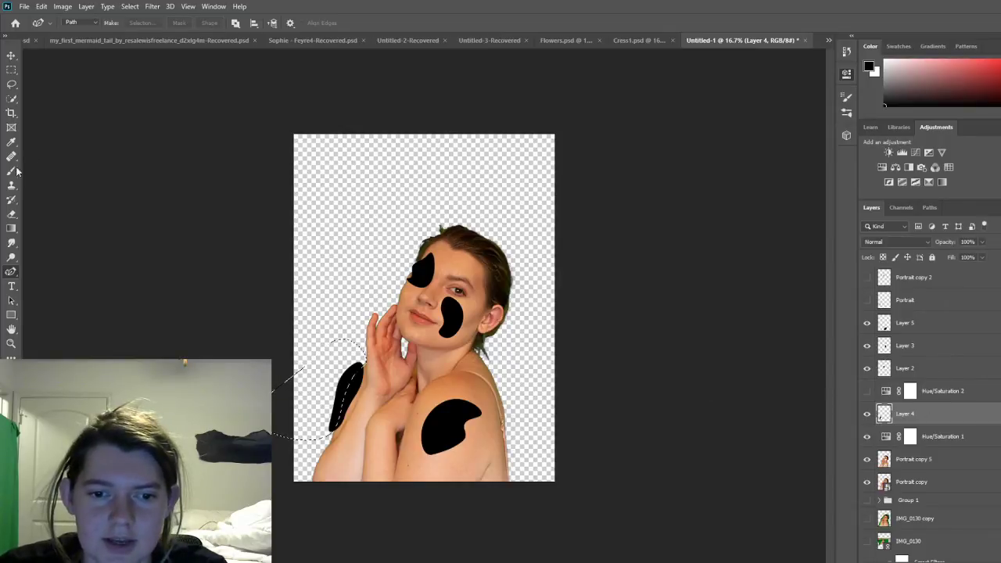
left_click(10, 214)
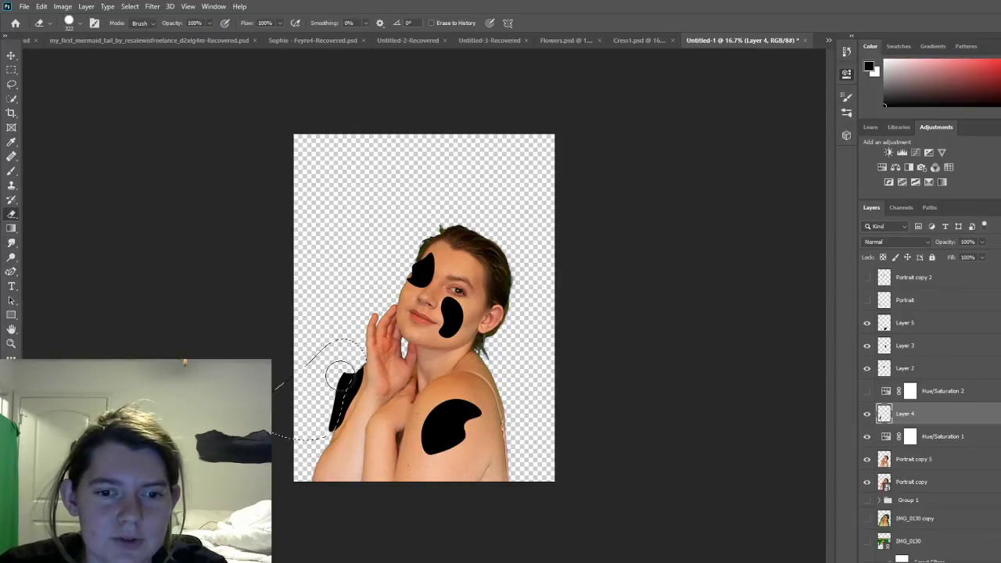
mouse_move(340, 375)
left_mouse_down()
mouse_move(336, 407)
mouse_move(305, 449)
left_mouse_up()
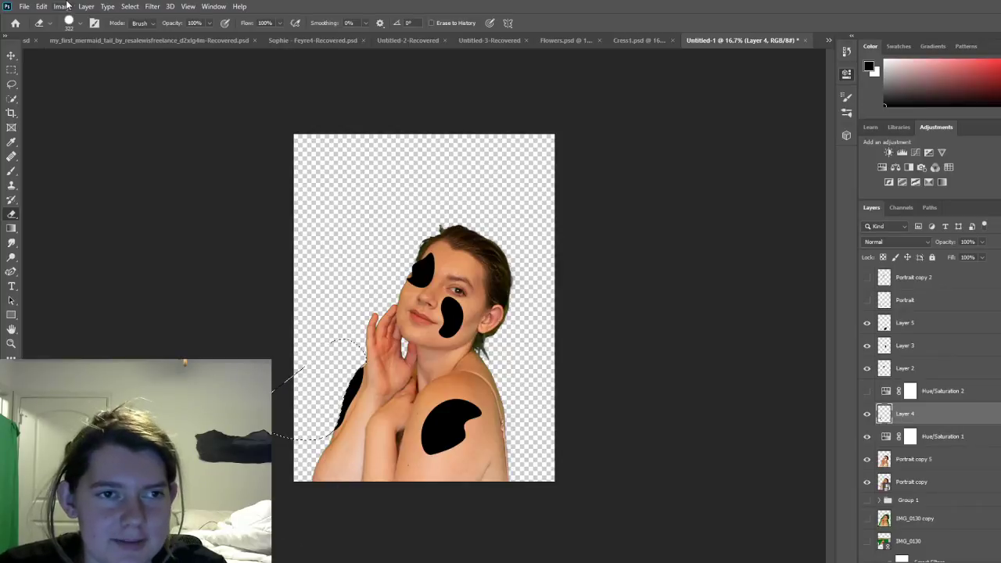
key("ctrl+d")
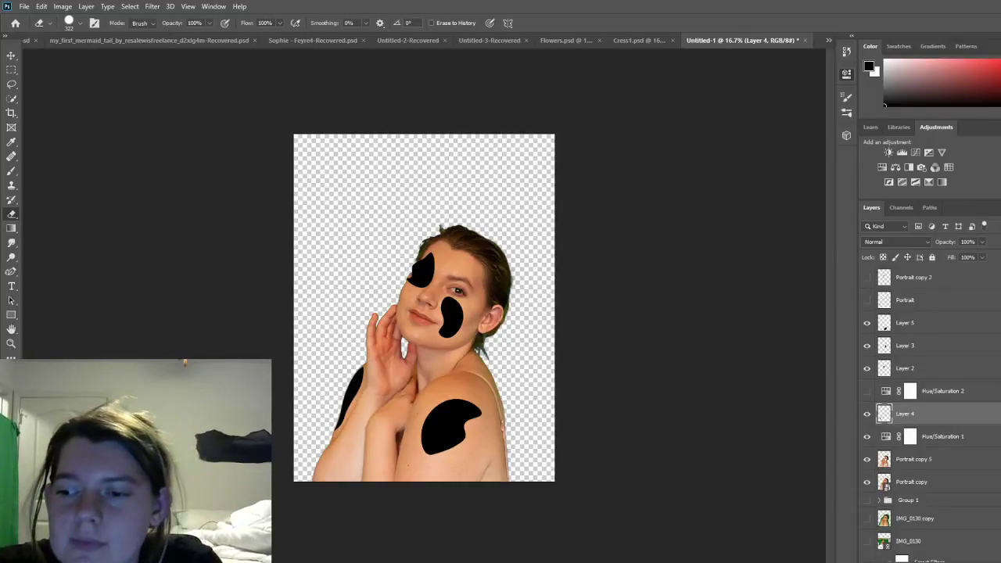
Step: Hide Portrait copy, show Layer 3, and move Layer 4 directly above Layer 2 in the layer stack
left_click(899, 464)
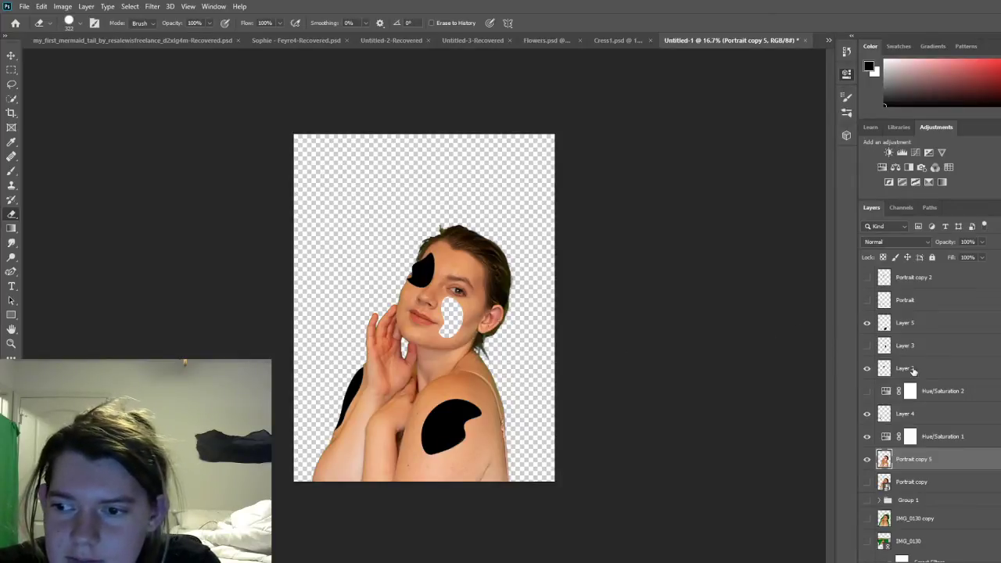
left_click(866, 345)
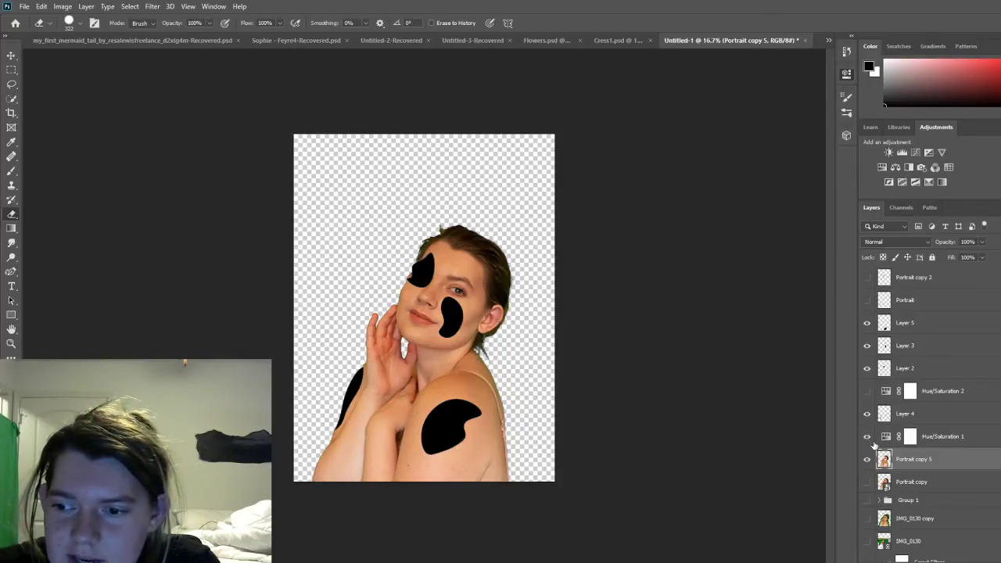
left_click_drag(928, 416, 938, 365)
Step: Group Layer 2, Layer 4, Layer 3 and Layer 5, and name the group Underskin
left_click(960, 397)
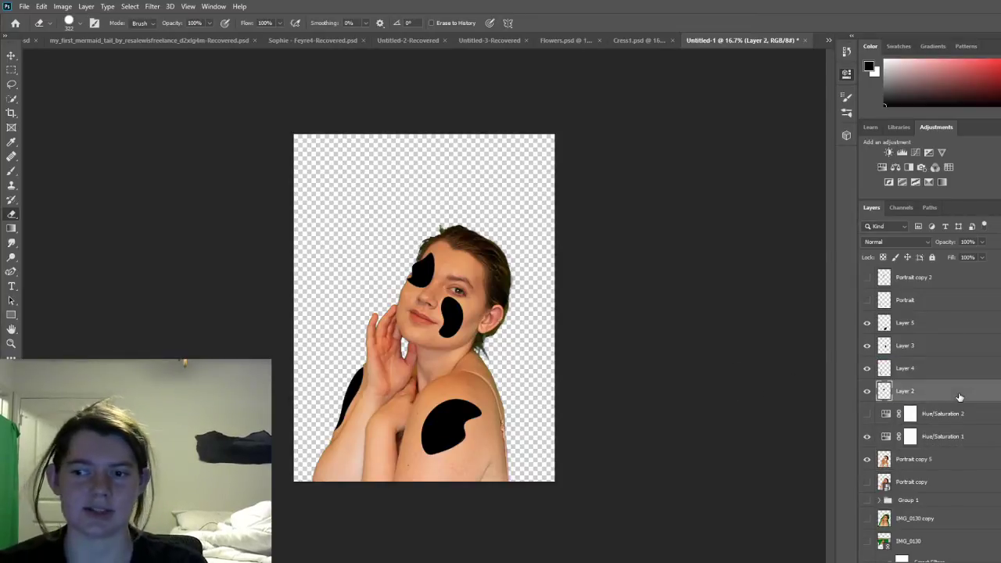
left_click(949, 365, "shift")
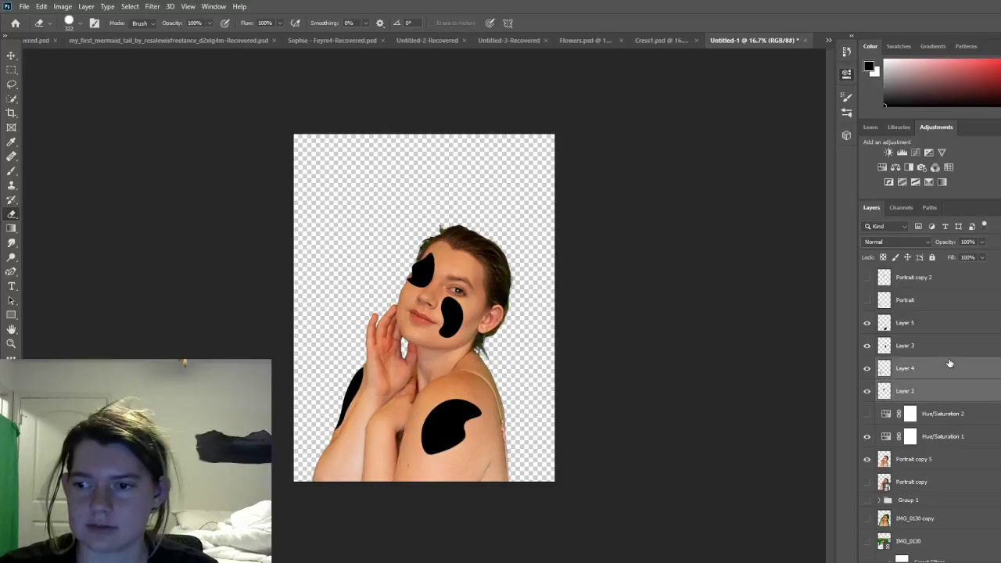
left_click(950, 322, "shift")
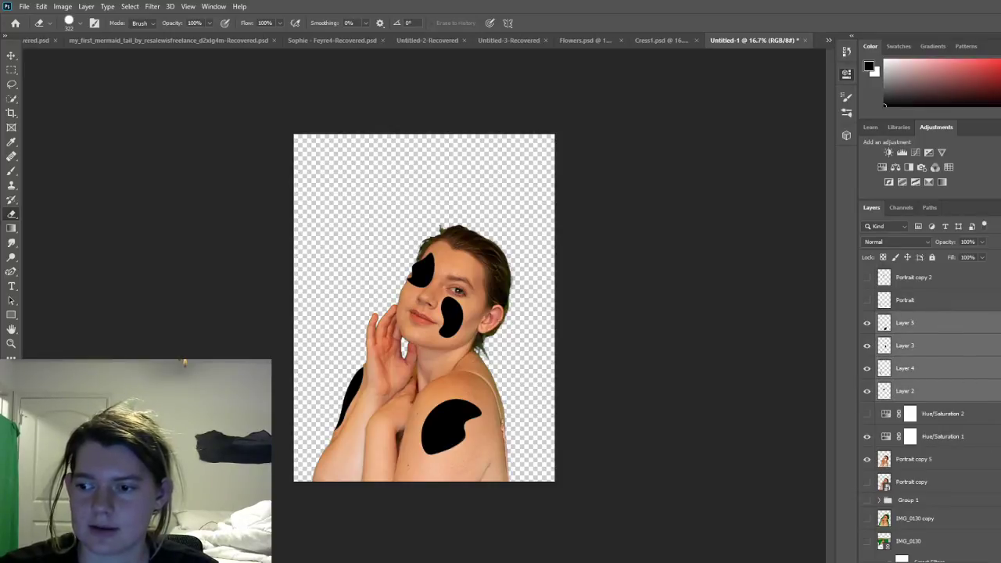
key("ctrl+g")
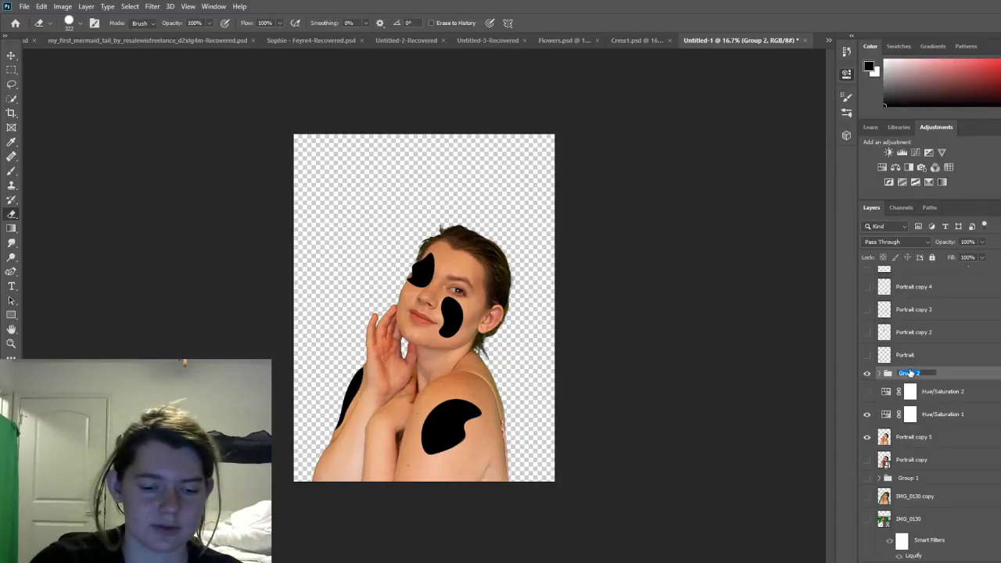
type("En")
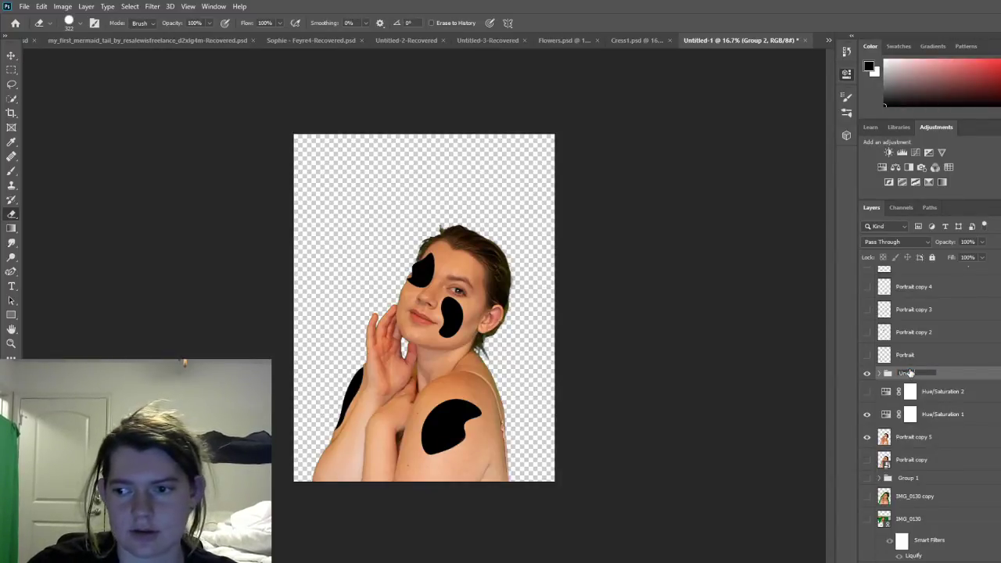
type("derskin")
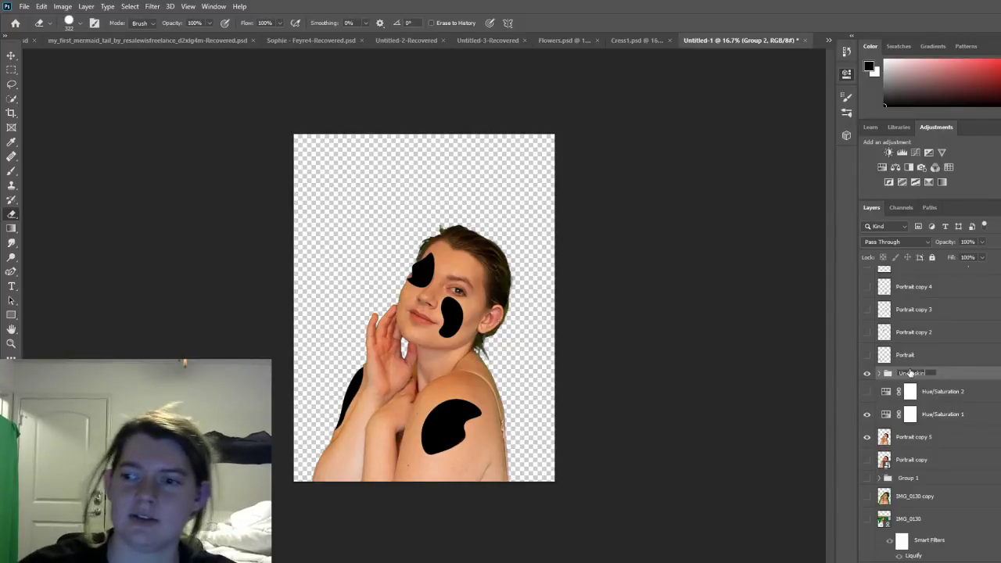
key("Return")
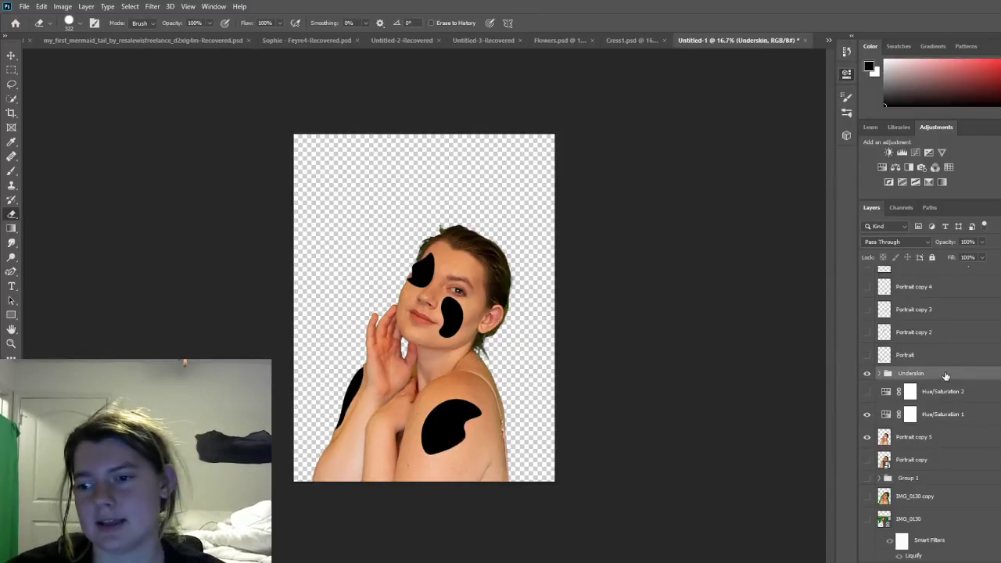
Step: Move the Underskin group directly below Portrait copy 5 and toggle that portrait layer's visibility to check the black shapes beneath it
left_click_drag(947, 377, 937, 449)
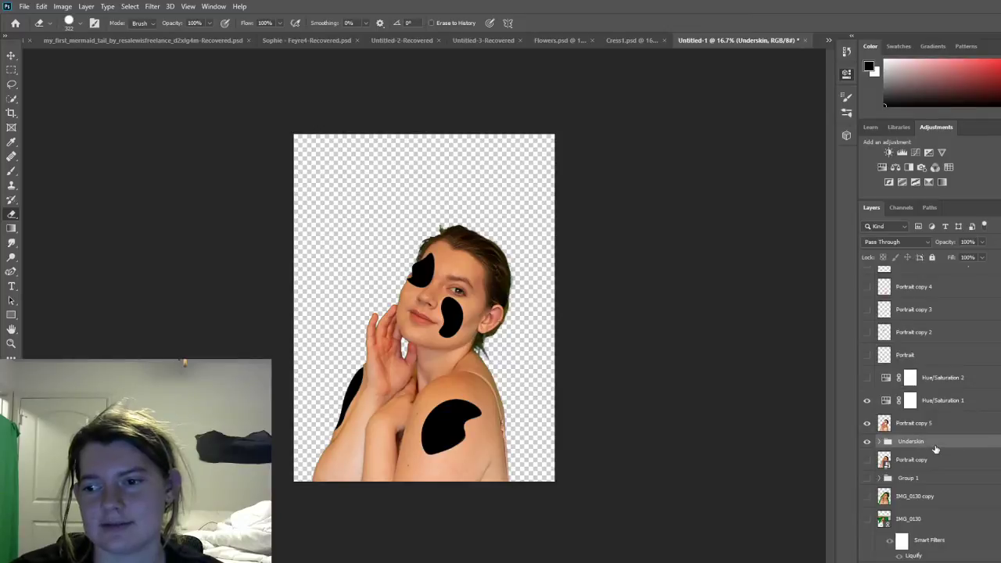
left_click(867, 423)
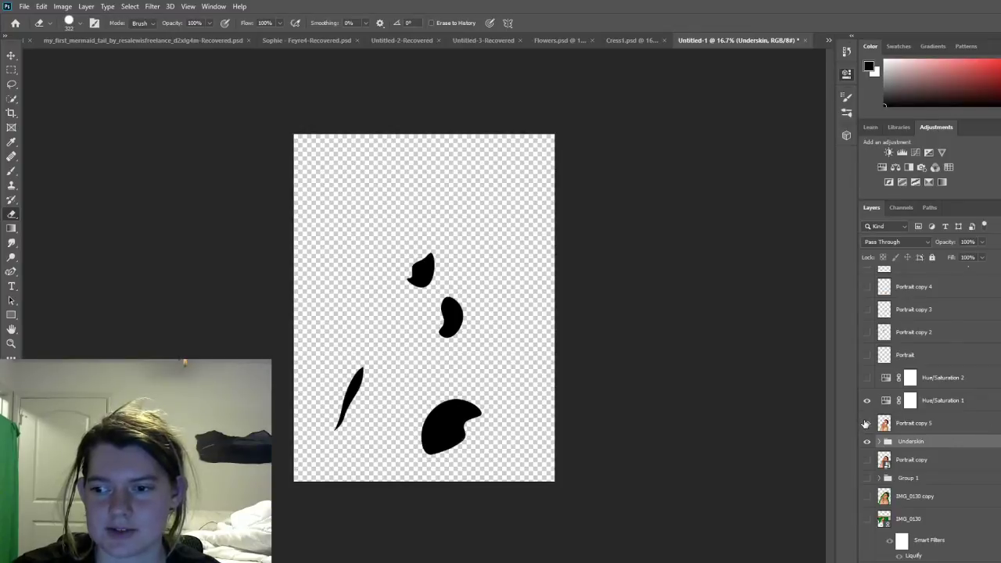
left_click(866, 423)
left_click(869, 427)
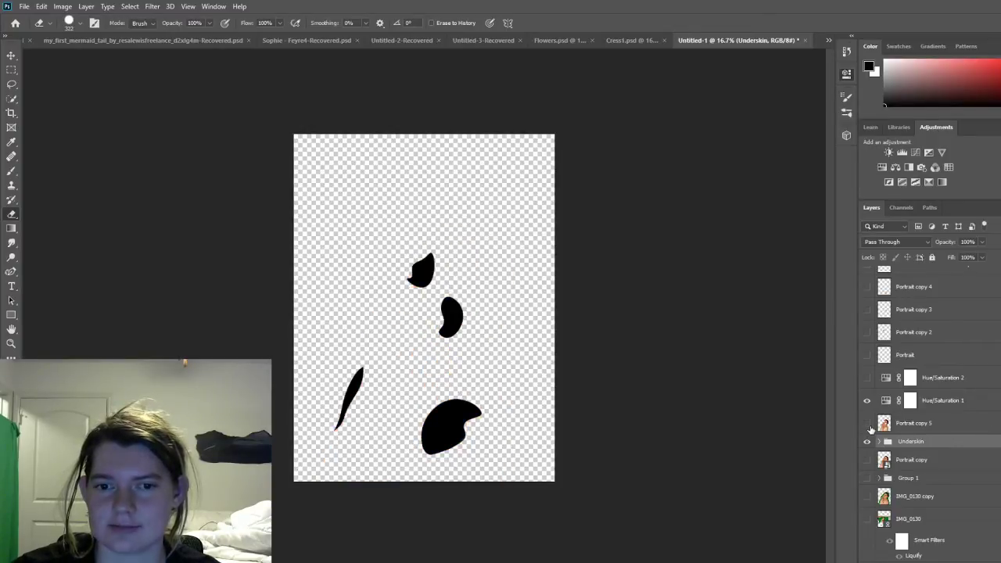
left_click(866, 423)
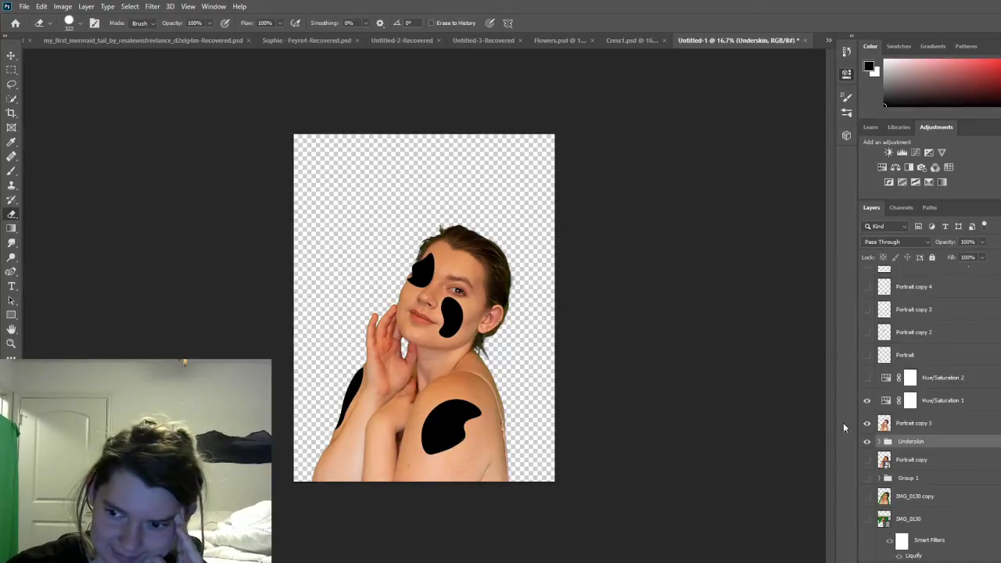
Step: Duplicate the Portrait copy 5 layer
scroll(894, 440, "up", 1)
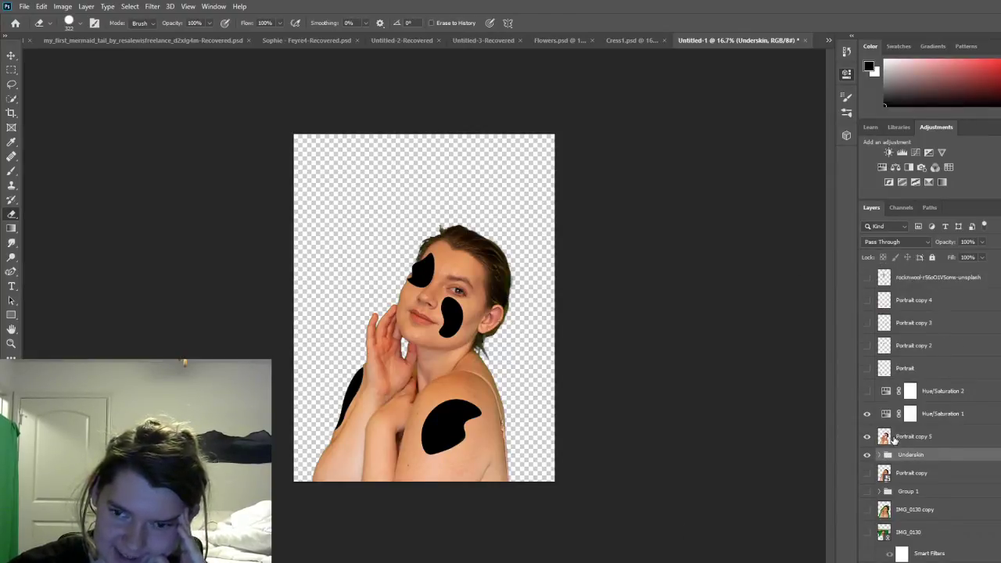
left_click(934, 278)
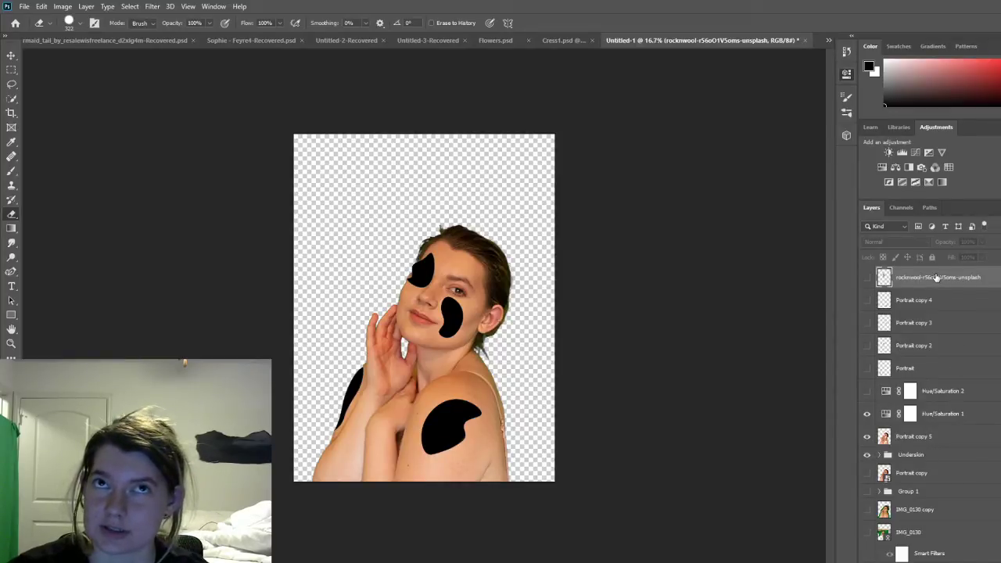
left_click(927, 440)
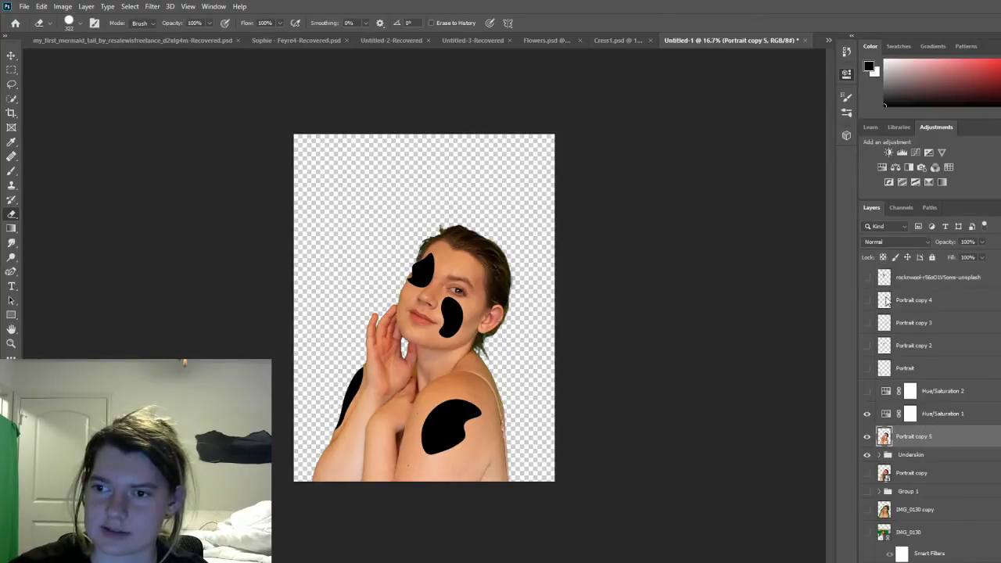
left_click(803, 169)
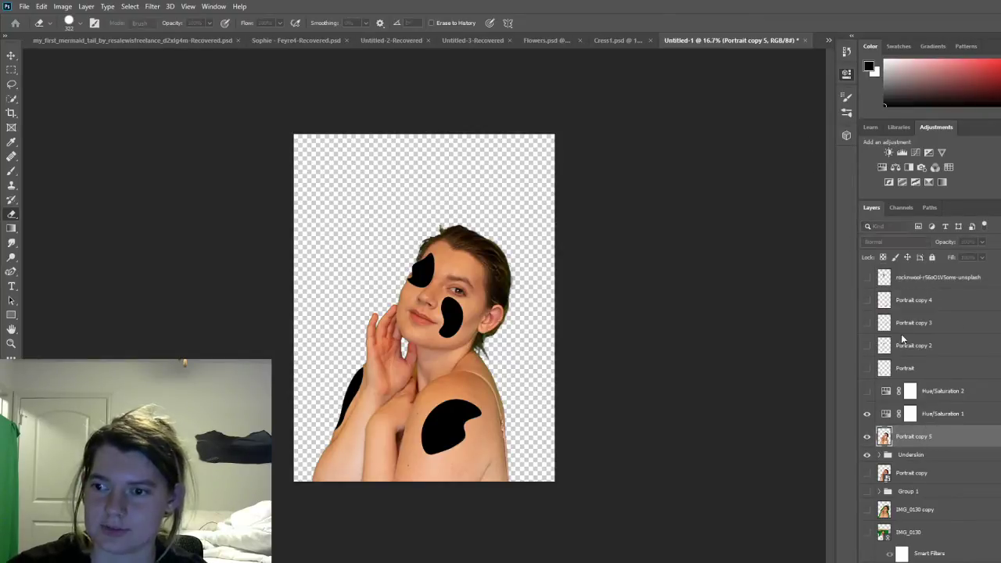
left_click(968, 289)
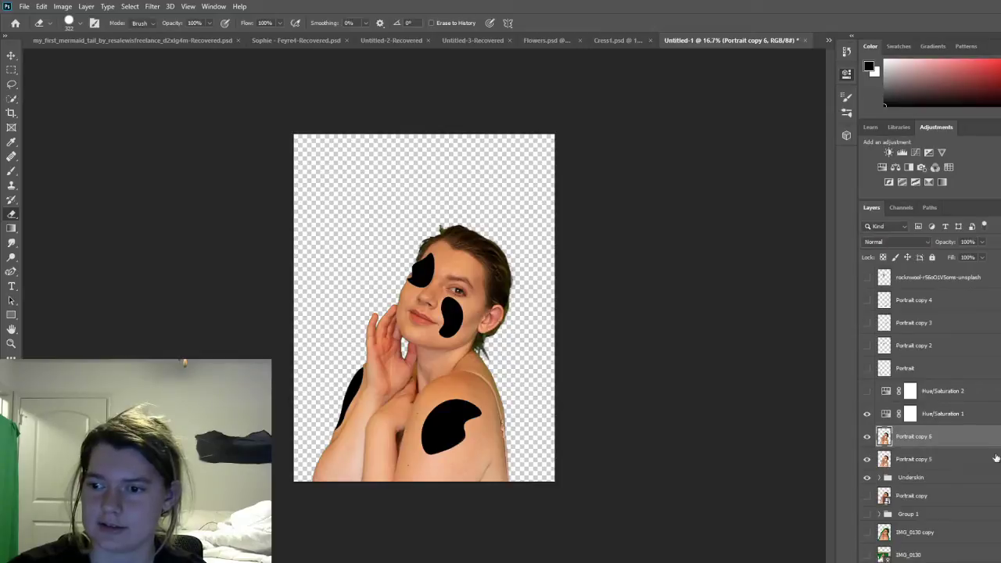
Step: Show the lavender layer between Portrait copy 6 and Portrait copy 5, and erase Portrait copy 6 where it covers the lavender near the eye and forehead
left_click(868, 278)
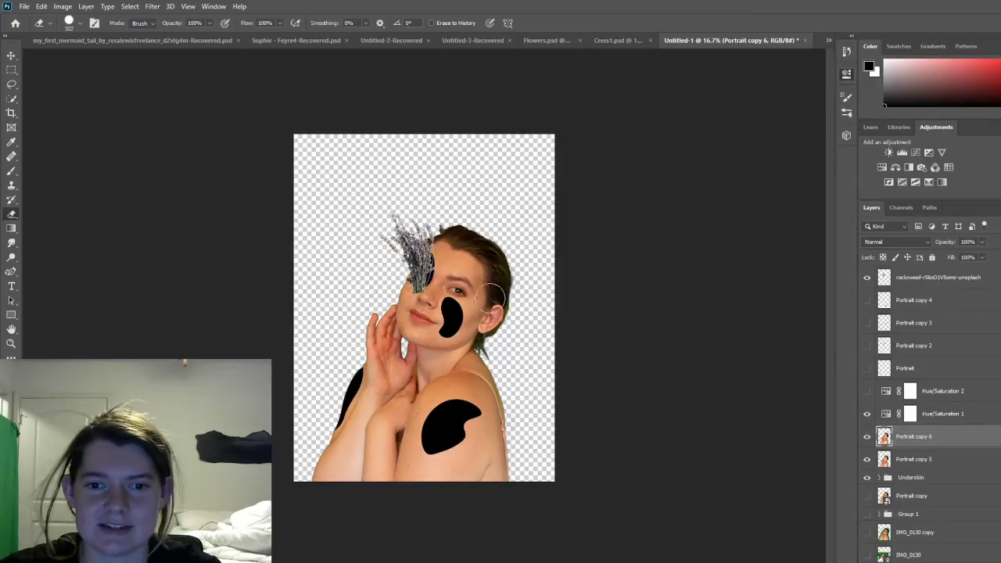
left_click_drag(951, 279, 969, 458)
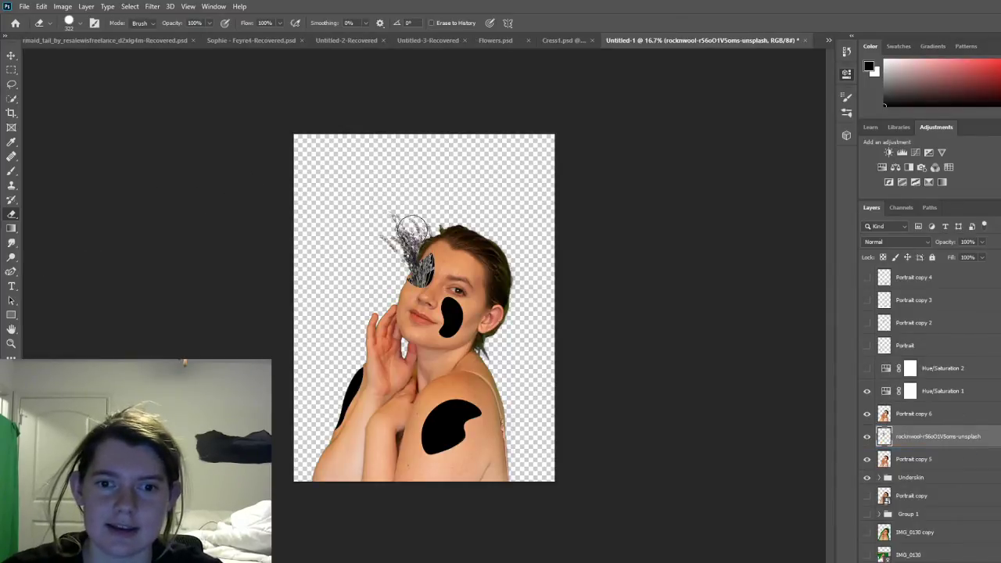
left_click(937, 413)
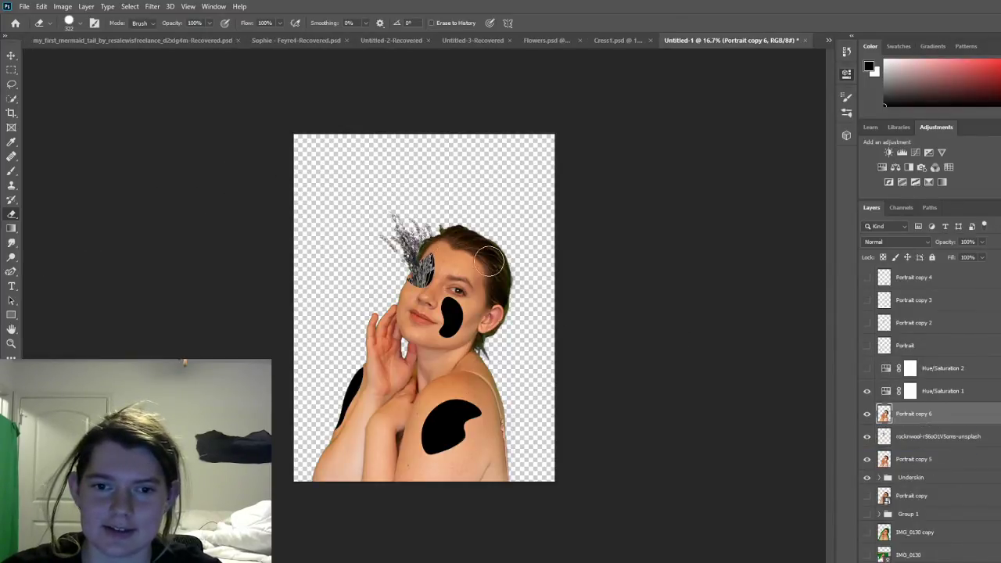
left_click_drag(414, 252, 420, 245)
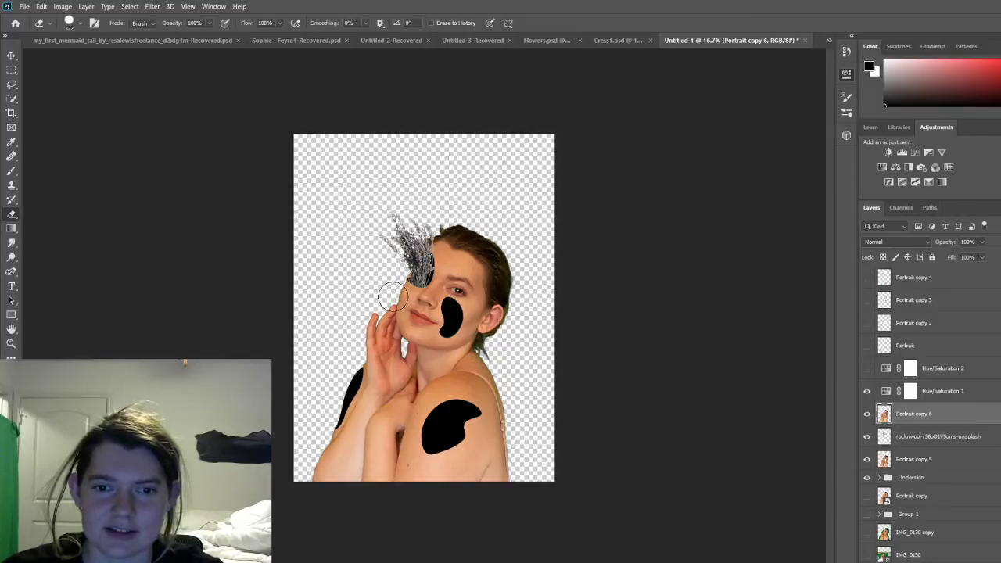
left_click(11, 170)
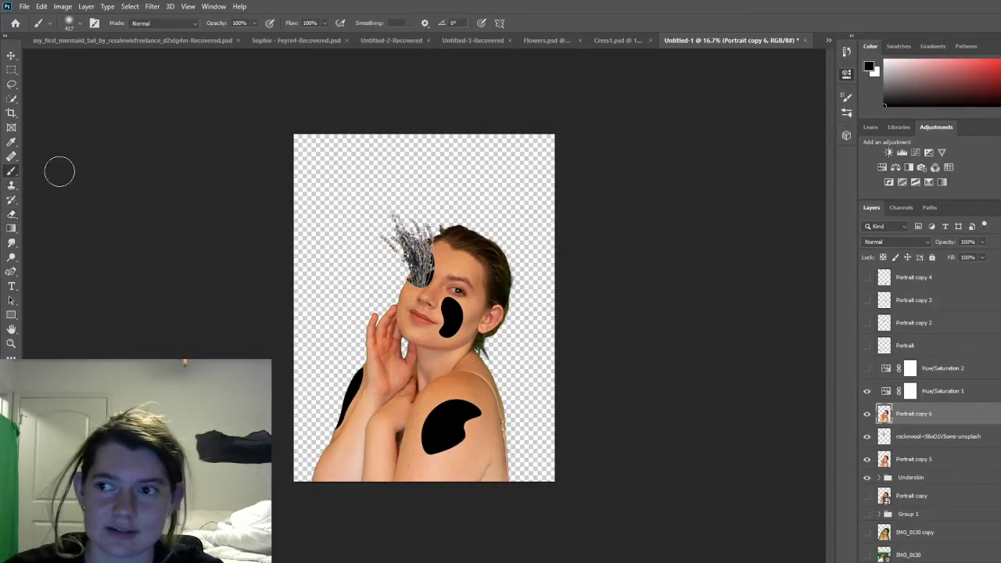
left_click_drag(407, 302, 396, 297)
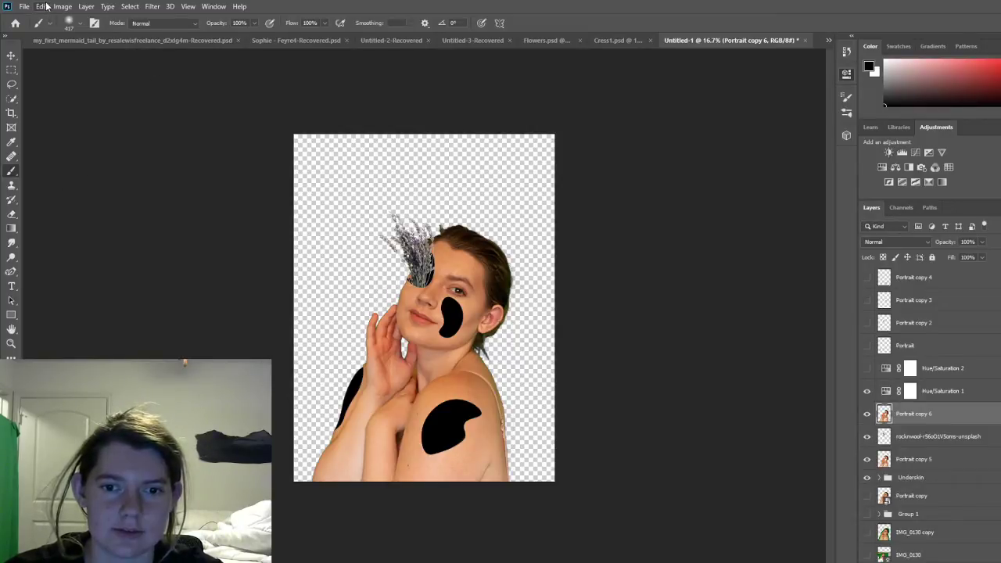
left_click(417, 260)
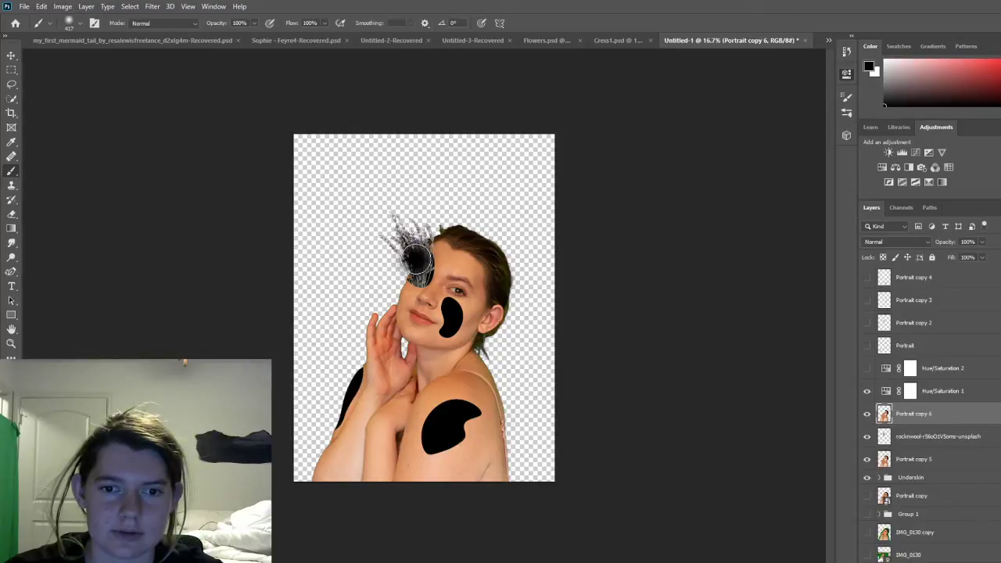
key("ctrl+z")
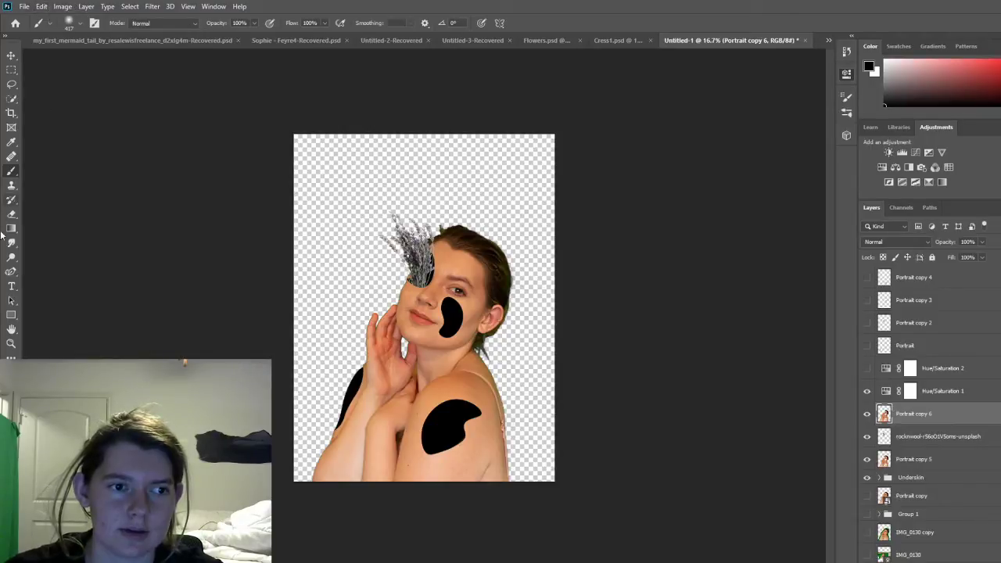
left_click(11, 214)
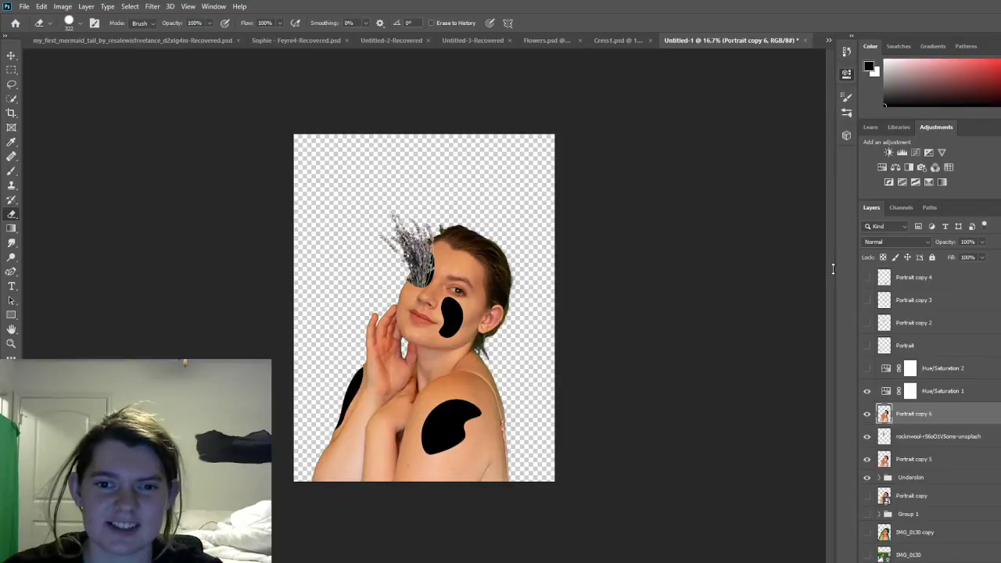
Step: Show the offset skin pieces on Portrait copy 2 and Portrait copy 3
left_click(867, 323)
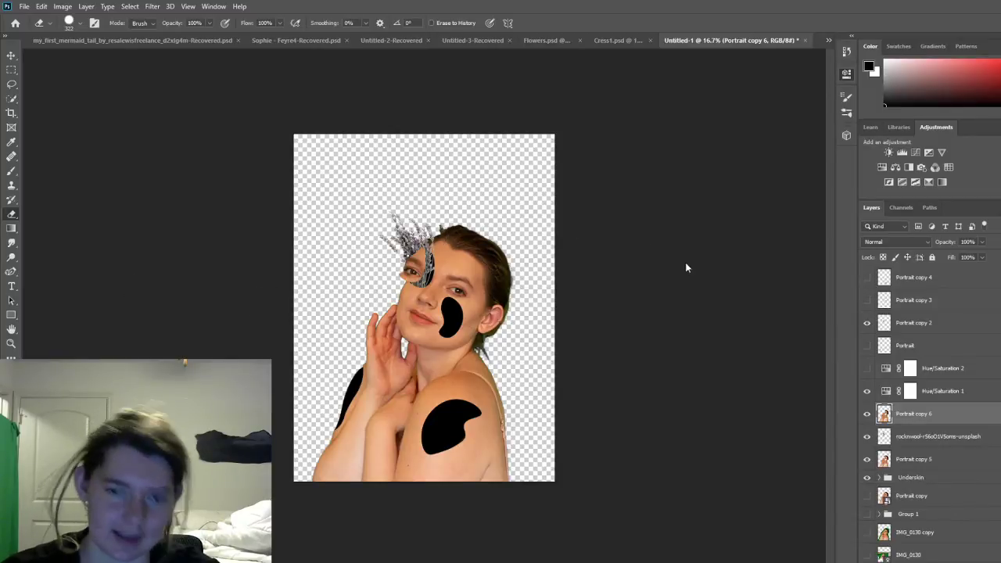
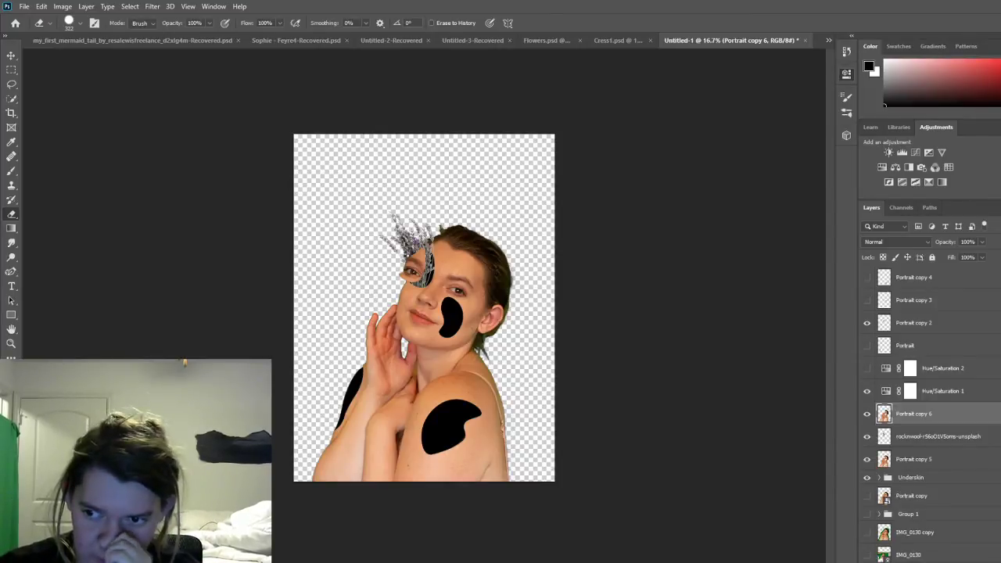
left_click(866, 301)
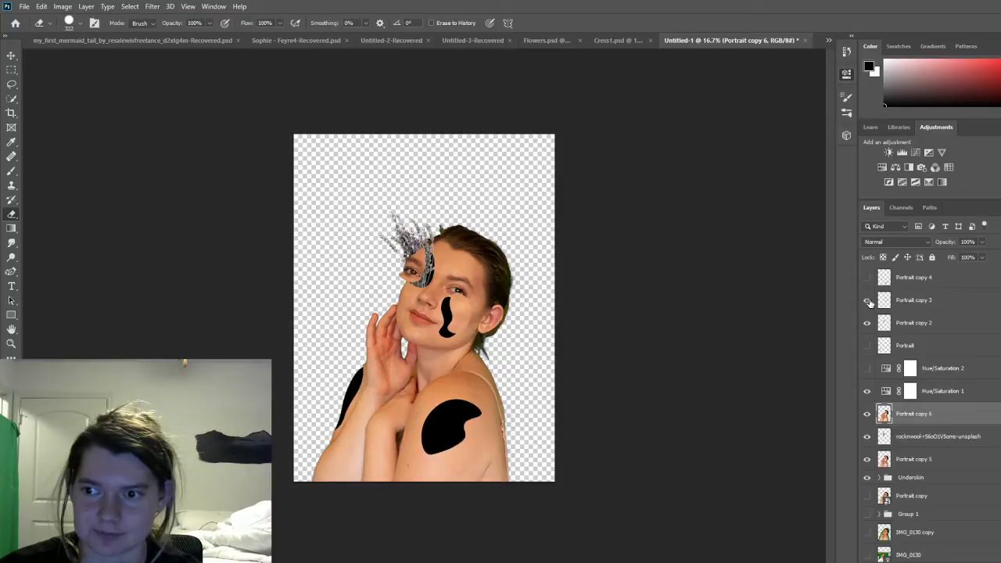
Step: Check the Portrait copy 3 and Portrait copy 4 patches by toggling them, and hide Portrait copy 2 and Portrait copy 3
left_click(867, 300)
left_click(867, 300)
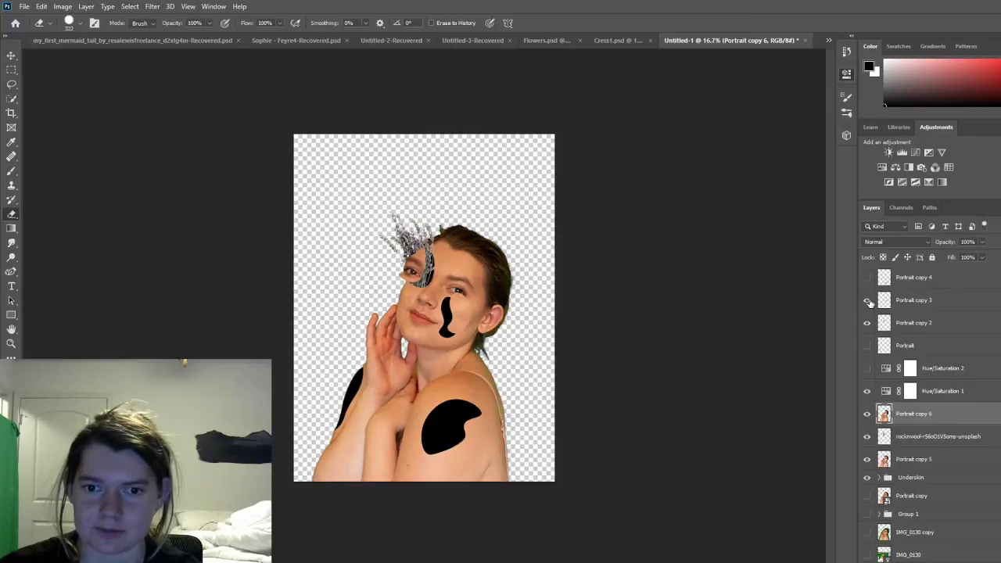
left_click(866, 277)
left_click(867, 278)
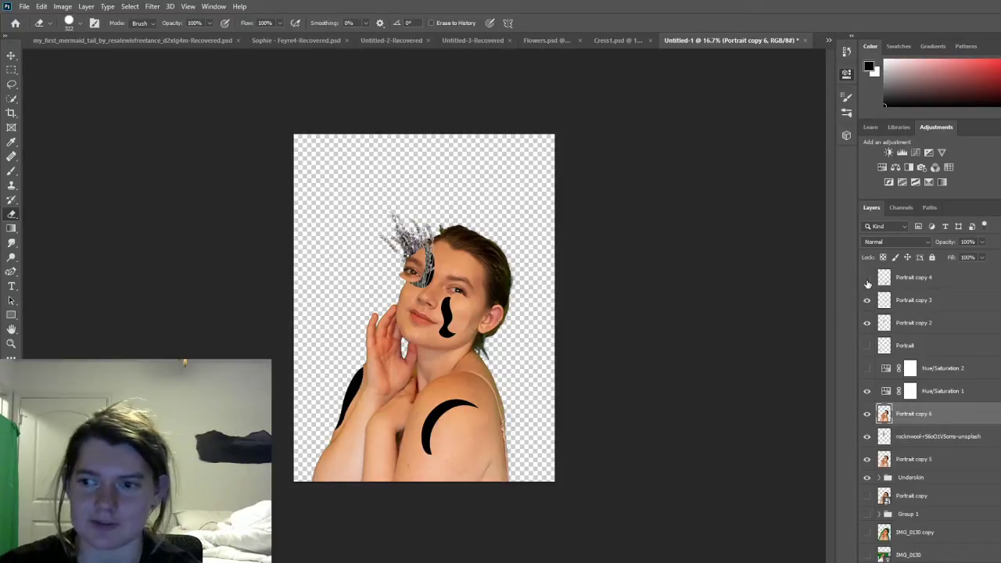
left_click(866, 300)
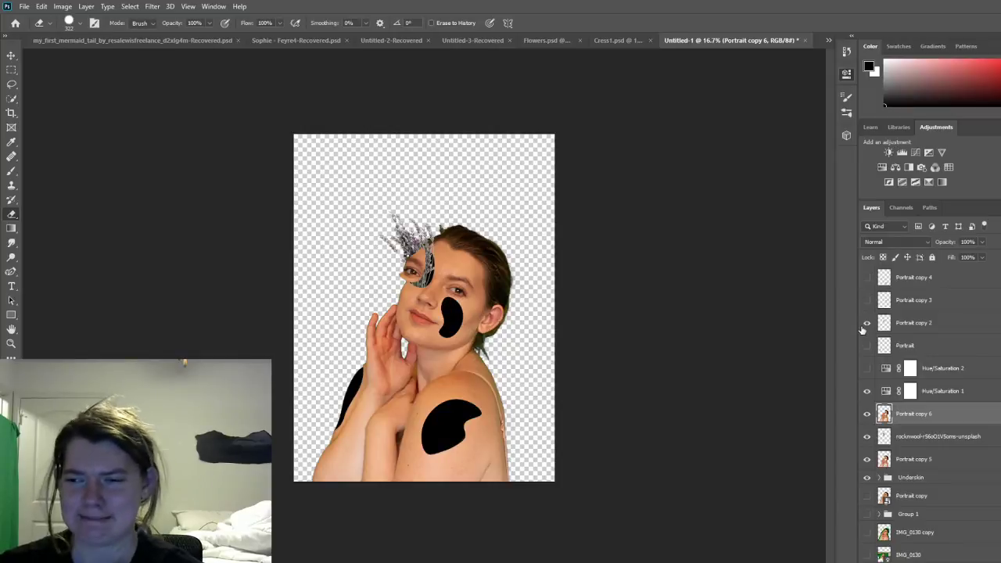
left_click(867, 323)
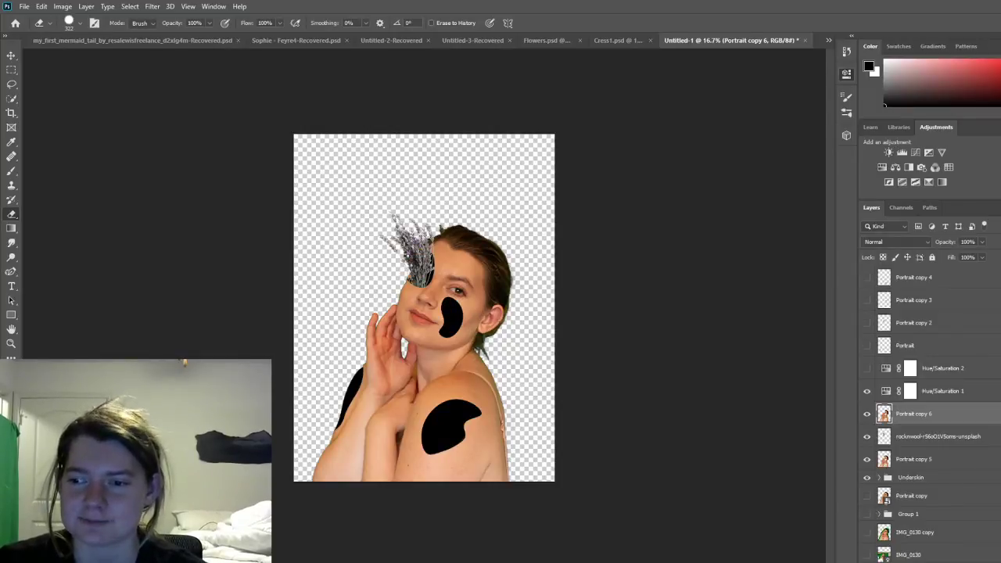
Step: Add a new empty layer at the top of the layer stack and place the tulip bouquet photo across the full canvas width
left_click(937, 435)
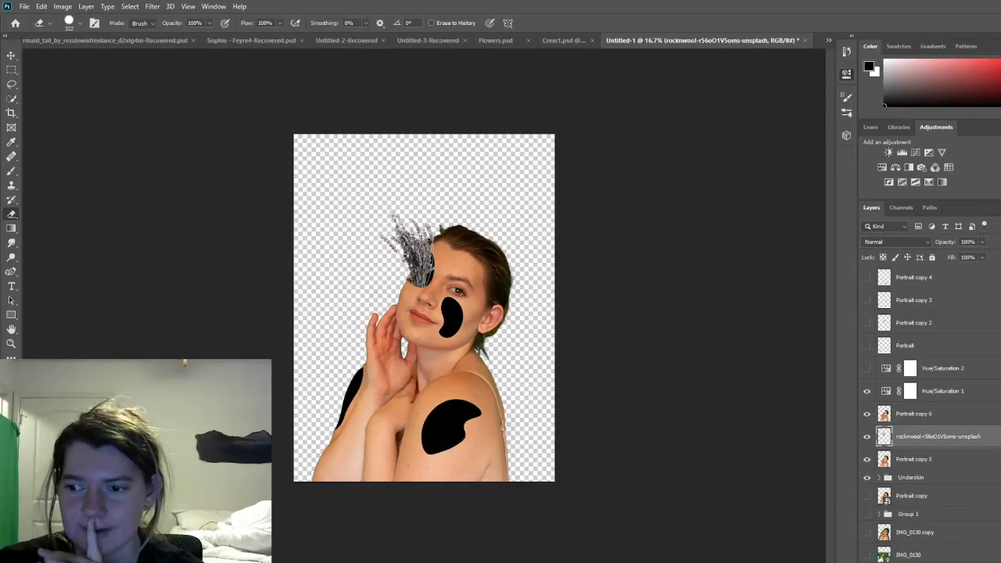
key("ctrl+shift+alt+n")
left_click_drag(943, 436, 943, 412)
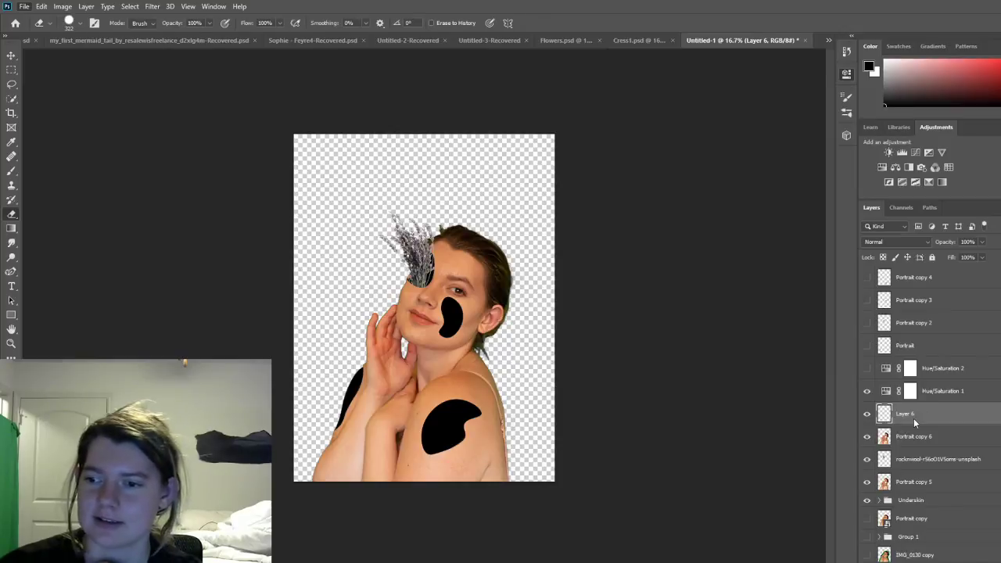
left_click_drag(914, 418, 929, 274)
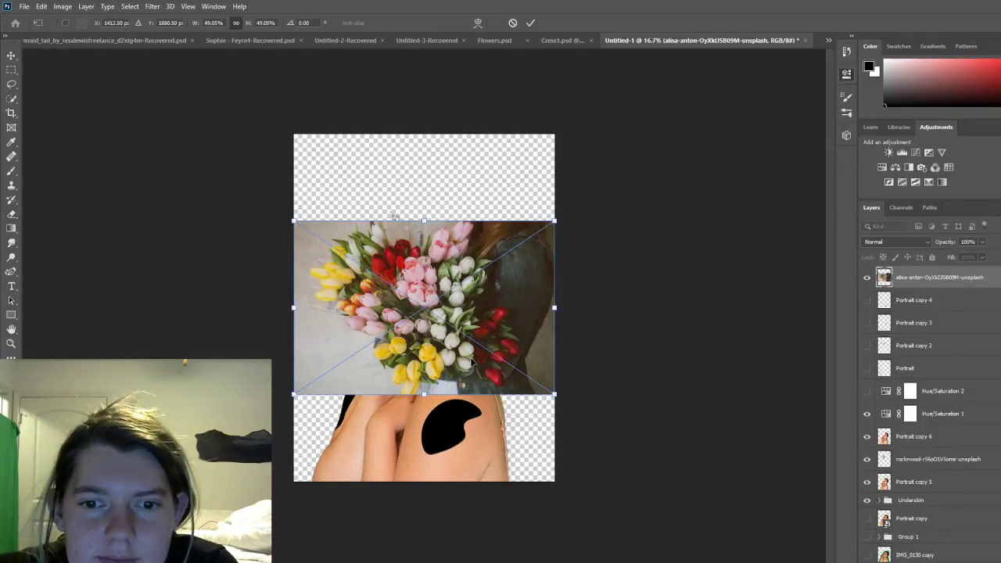
left_click(532, 24)
key("e")
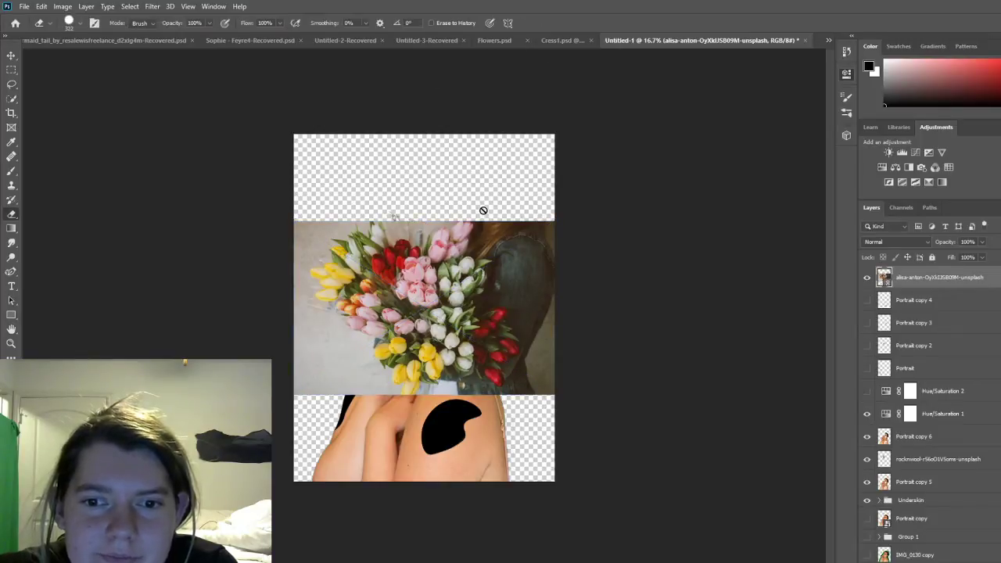
Step: Select the tulip bouquet with the Quick Selection tool, subtracting the surrounding wall and the dark jacket from the selection
left_click(12, 98)
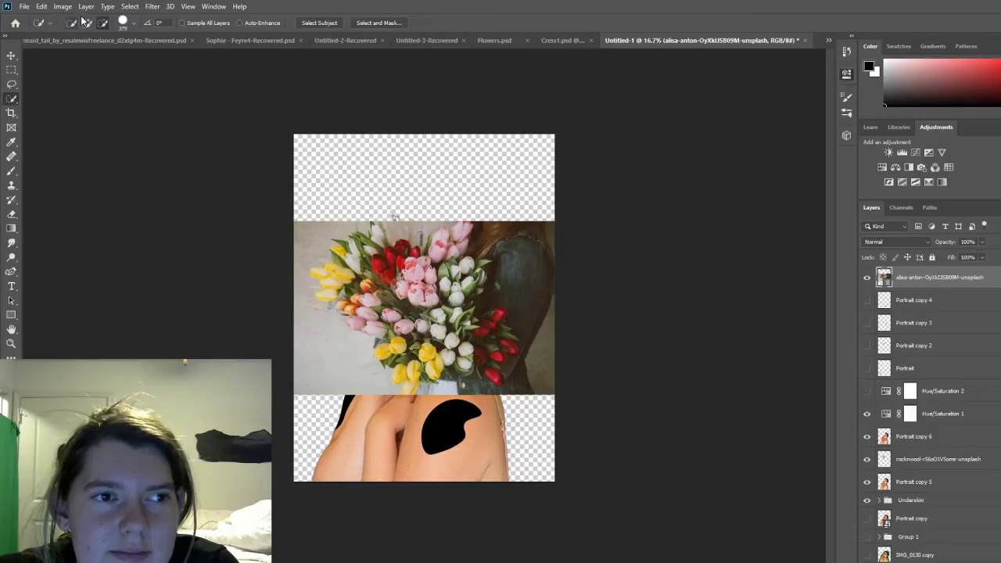
mouse_move(382, 270)
left_mouse_down()
mouse_move(413, 270)
mouse_move(375, 283)
mouse_move(359, 280)
mouse_move(348, 256)
mouse_move(309, 266)
mouse_move(352, 321)
mouse_move(424, 329)
mouse_move(427, 352)
mouse_move(398, 346)
mouse_move(409, 353)
mouse_move(444, 315)
mouse_move(457, 284)
mouse_move(450, 276)
mouse_move(481, 271)
mouse_move(466, 290)
mouse_move(477, 285)
mouse_move(481, 333)
left_mouse_up()
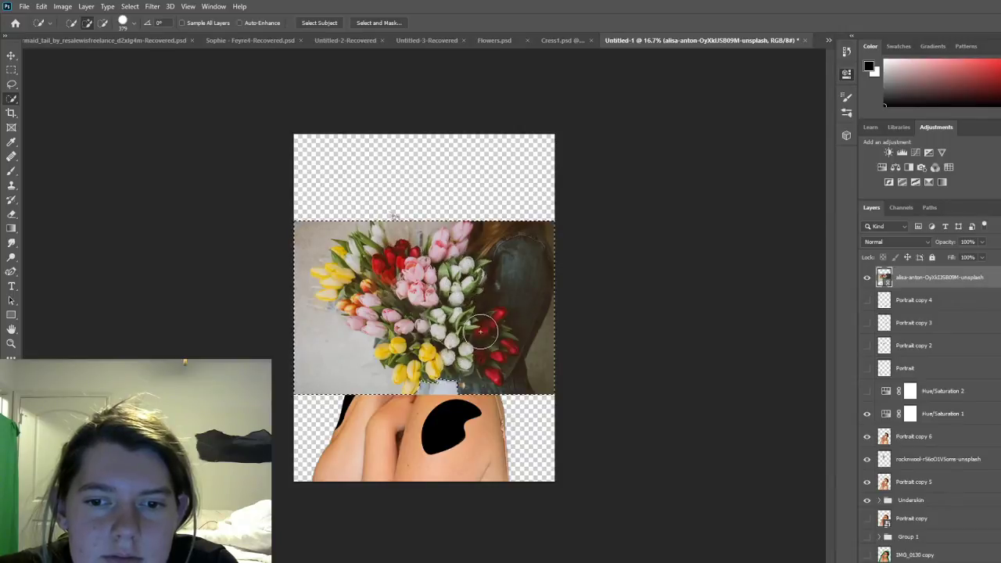
left_click(102, 22)
left_click_drag(277, 331, 312, 342)
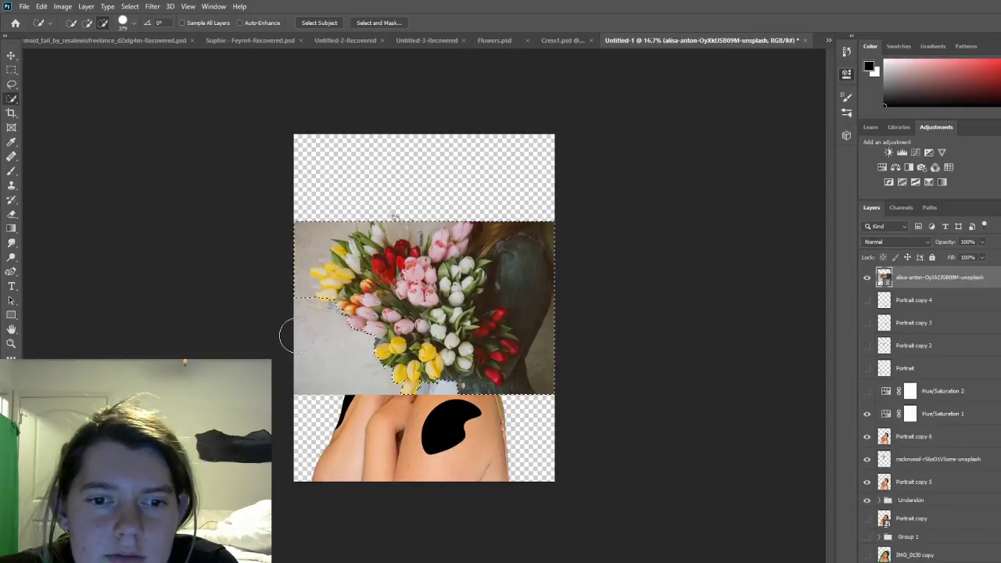
mouse_move(514, 228)
left_mouse_down()
mouse_move(554, 247)
mouse_move(555, 285)
mouse_move(544, 305)
mouse_move(521, 302)
mouse_move(512, 312)
mouse_move(509, 352)
left_mouse_up()
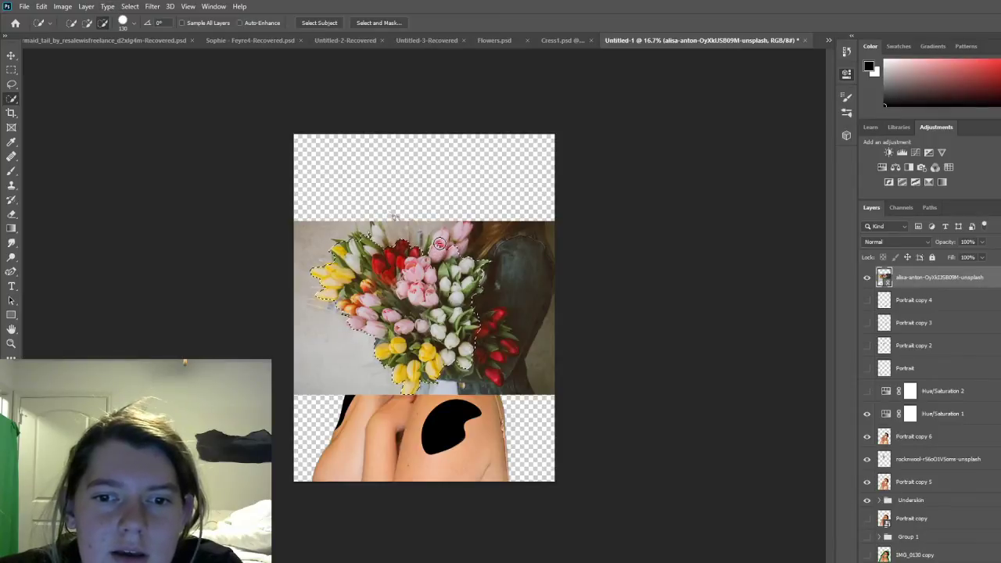
left_click(87, 23)
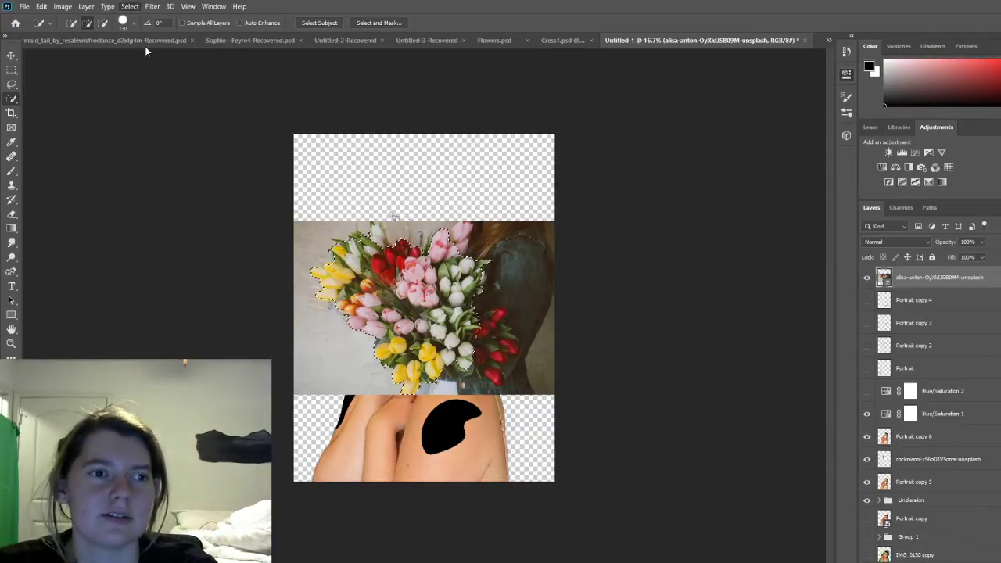
Step: Invert the selection, erase the photo background around the tulip bouquet, and deselect
key("shift+ctrl+i")
left_click(11, 213)
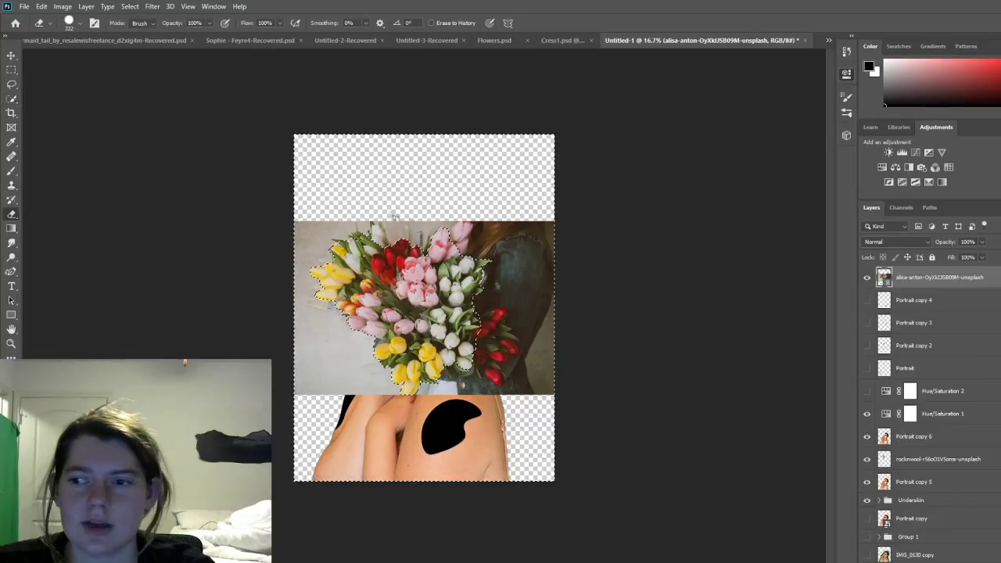
left_click(889, 298)
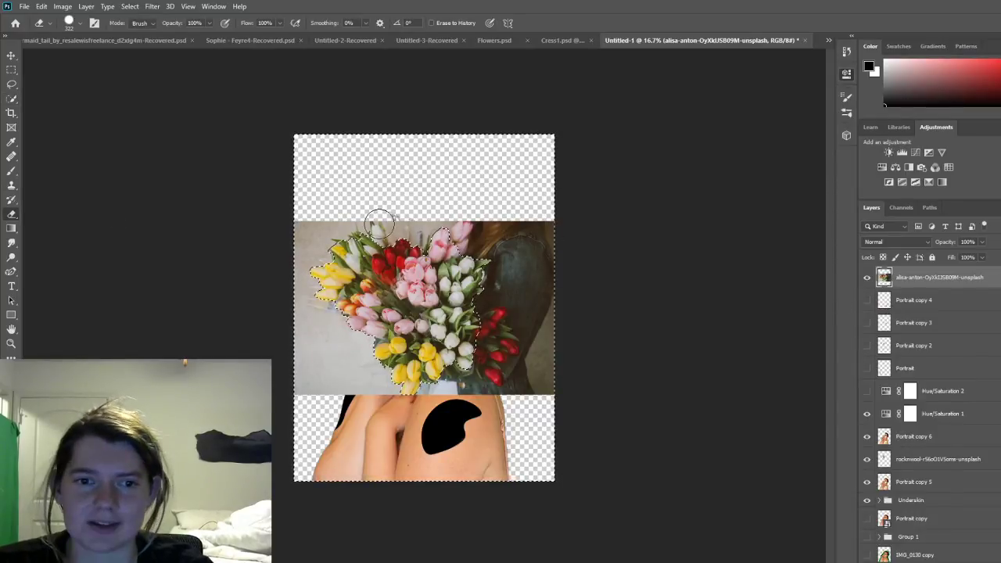
left_click_drag(357, 227, 318, 220)
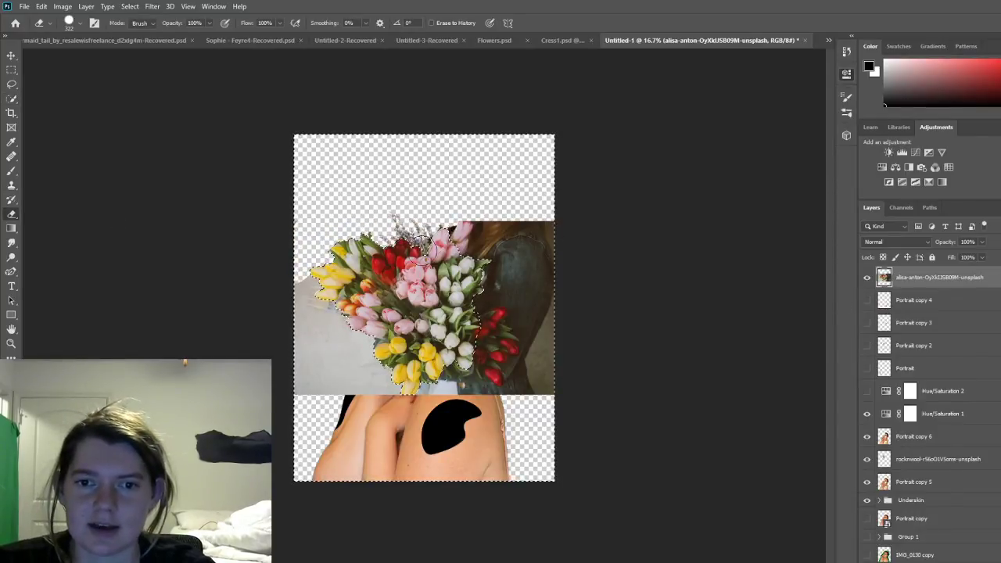
mouse_move(513, 227)
left_mouse_down()
mouse_move(522, 254)
mouse_move(487, 274)
mouse_move(511, 301)
mouse_move(553, 277)
mouse_move(543, 317)
mouse_move(573, 366)
mouse_move(562, 391)
left_mouse_up()
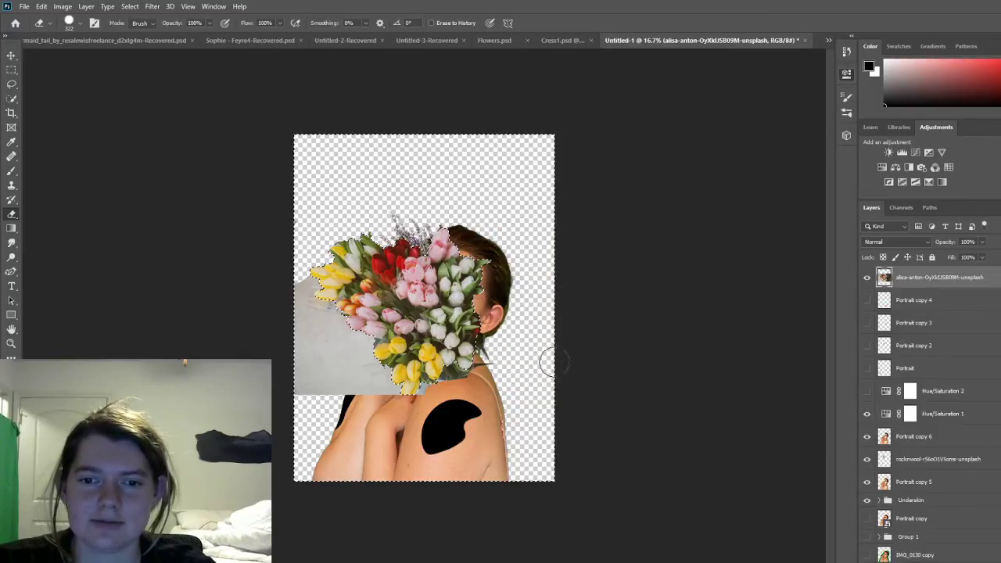
mouse_move(454, 391)
left_mouse_down()
mouse_move(373, 344)
mouse_move(312, 281)
mouse_move(336, 380)
mouse_move(288, 474)
mouse_move(294, 396)
mouse_move(316, 380)
mouse_move(320, 326)
left_mouse_up()
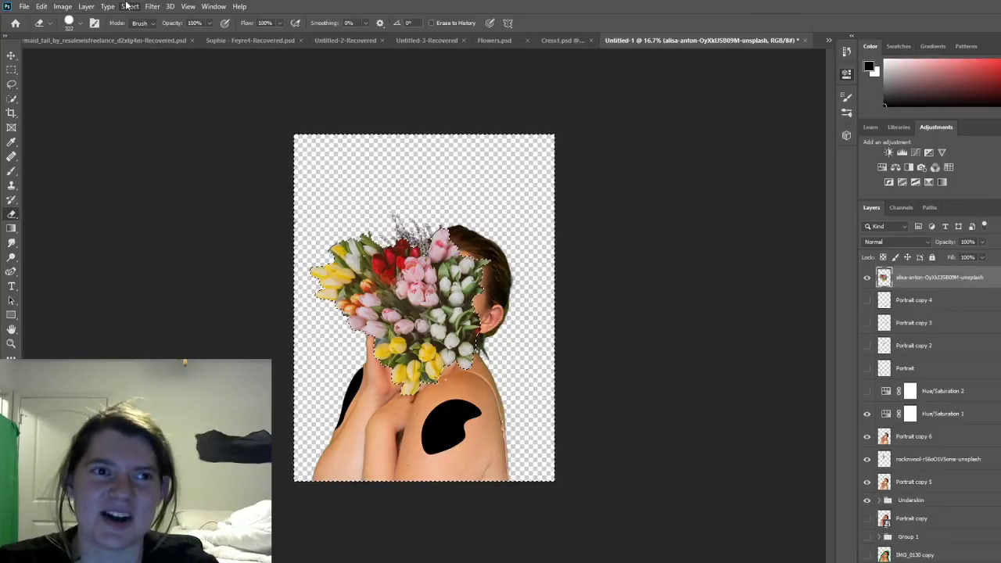
key("ctrl+d")
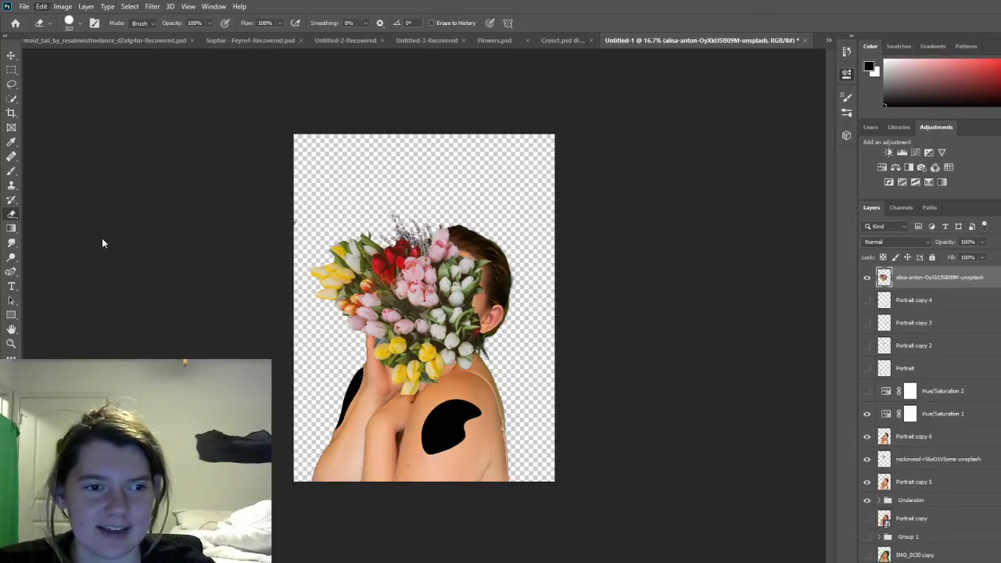
Step: Scale the bouquet to about 40%, rotate it about 19°, and position it over the hole in the woman's cheek
key("ctrl+t")
left_click_drag(503, 177, 396, 307)
left_click_drag(336, 321, 461, 332)
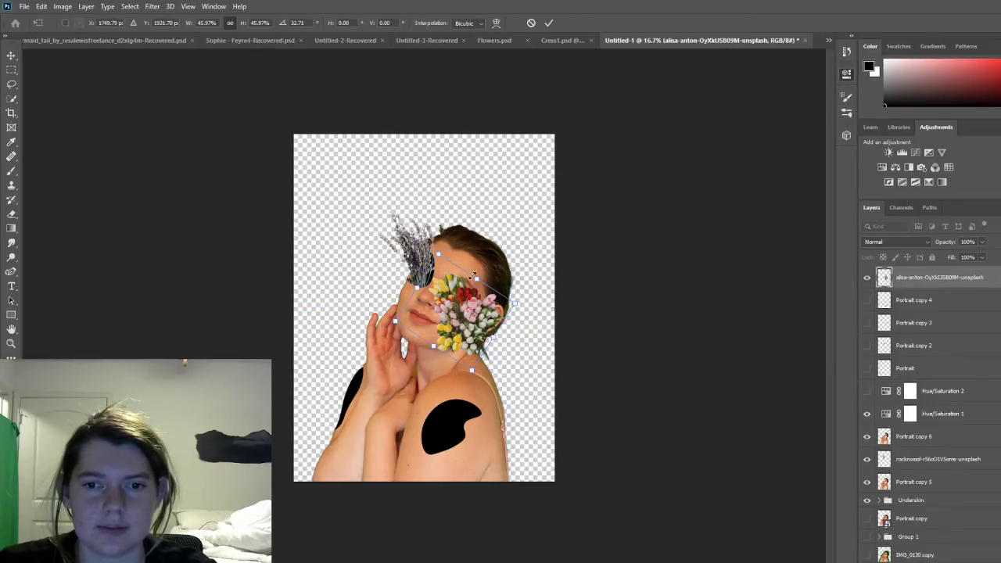
left_click_drag(474, 275, 454, 261)
left_click_drag(447, 307, 465, 340)
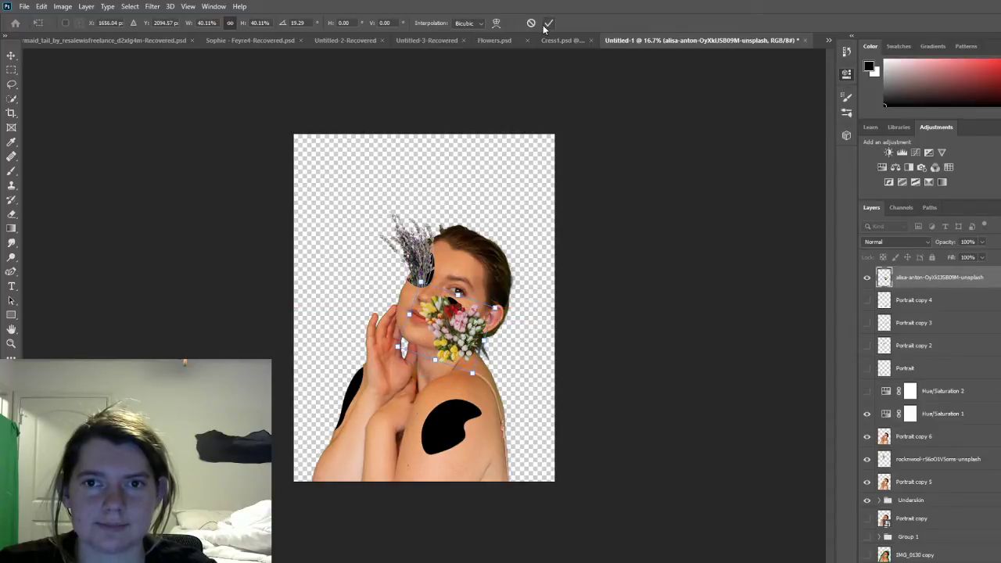
left_click(547, 23)
Step: Outline the bouquet's upper flowers along the cheek hole with the Curvature Pen tool and convert the path to a selection
key("e")
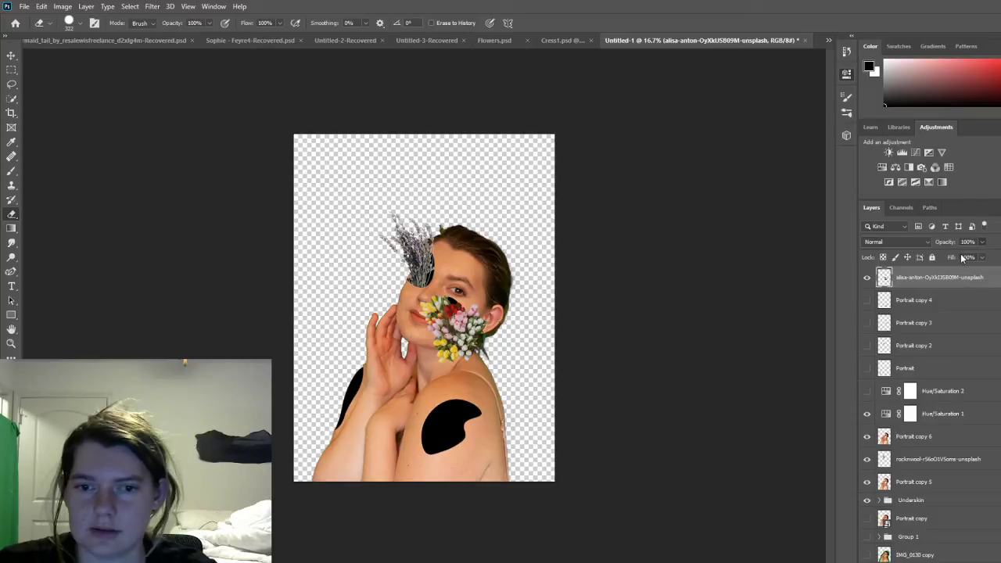
key("p")
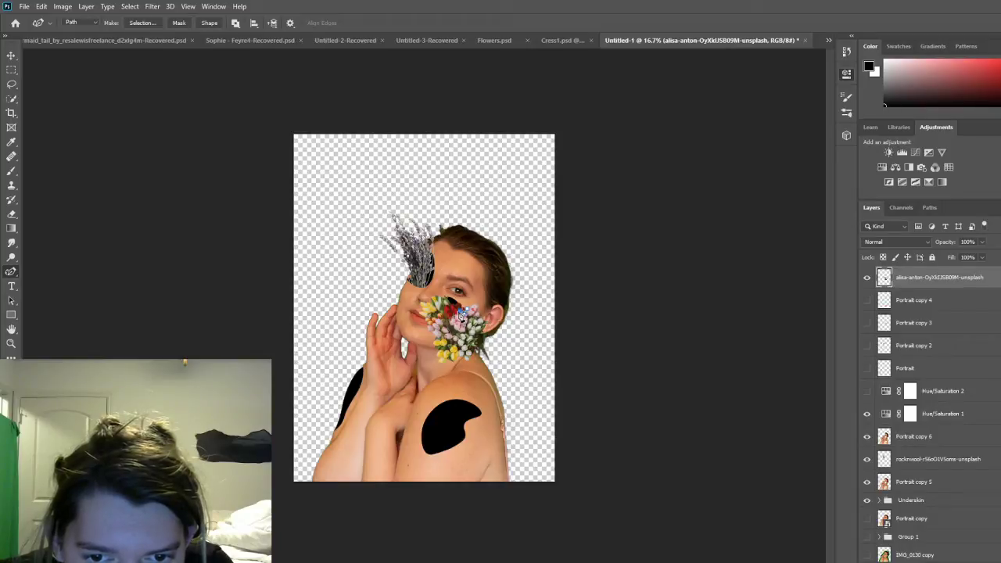
left_click(406, 307)
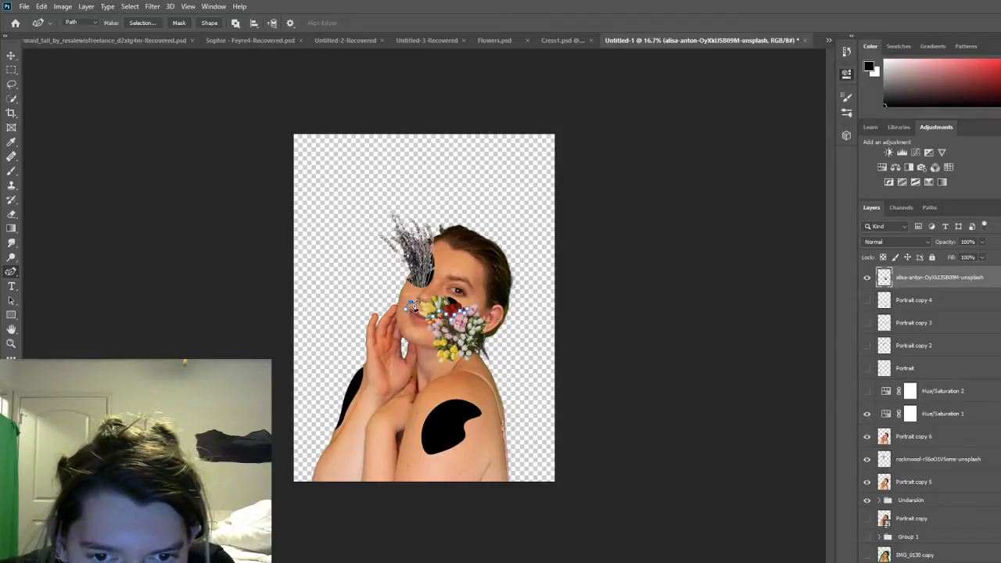
left_click_drag(435, 289, 452, 289)
left_click(475, 279)
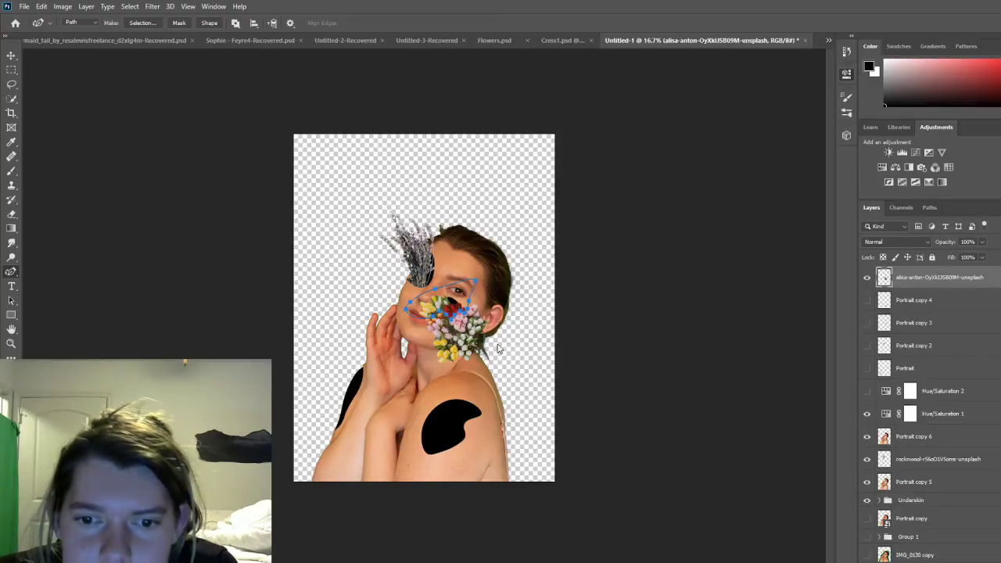
key("i")
key("p")
key("ctrl+Return")
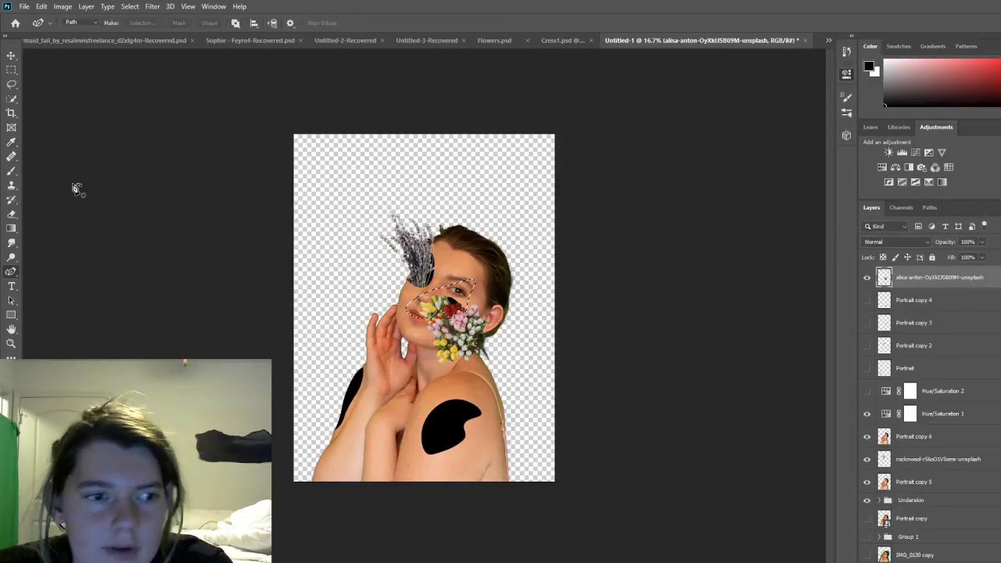
Step: Erase the bouquet's upper flowers inside the selection and deselect
left_click(12, 214)
mouse_move(438, 304)
left_mouse_down()
mouse_move(450, 301)
mouse_move(435, 289)
mouse_move(475, 309)
left_mouse_up()
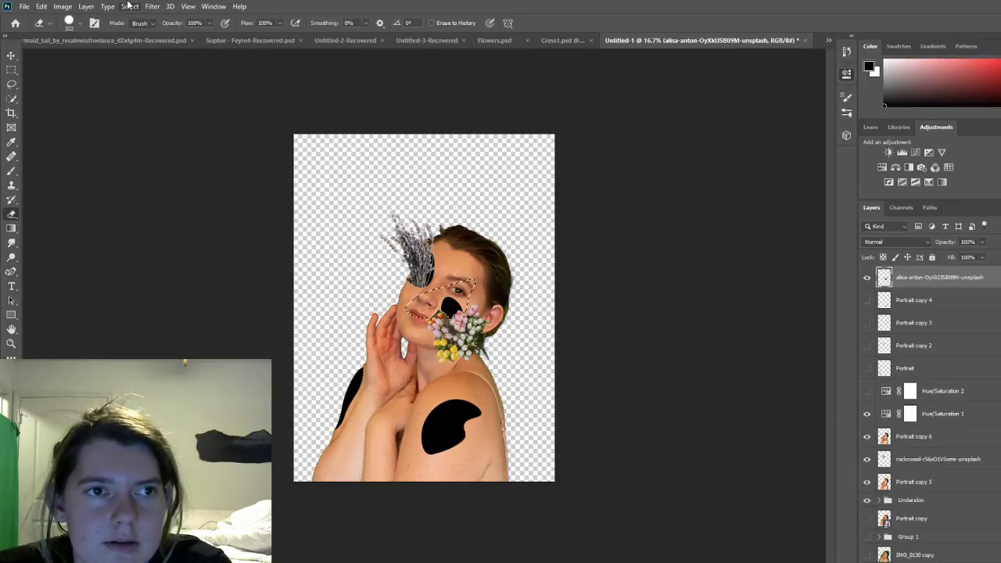
key("ctrl+d")
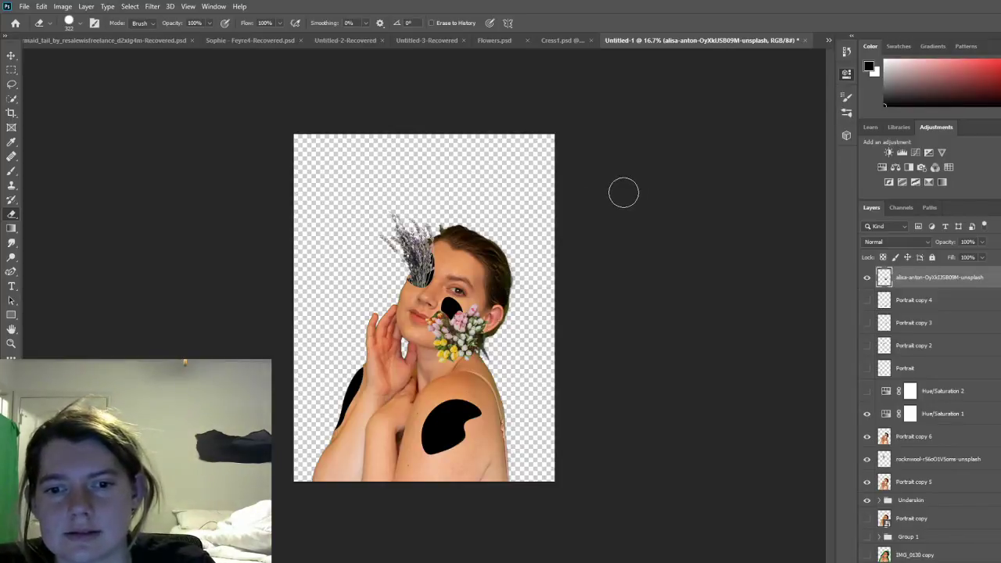
Step: Move the bouquet layer directly below Portrait copy 6, and duplicate Portrait copy 6
left_click_drag(979, 283, 982, 448)
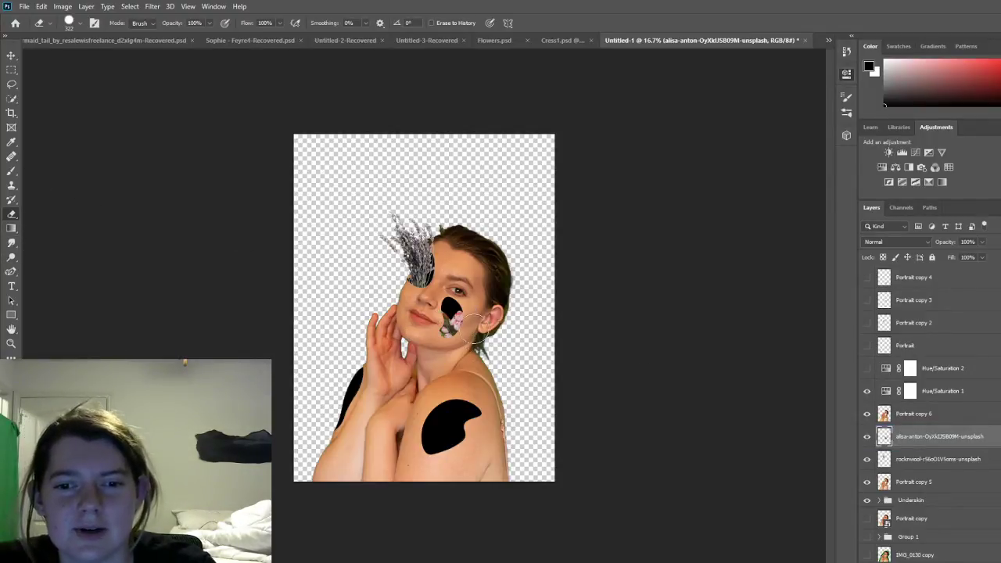
left_click(970, 416)
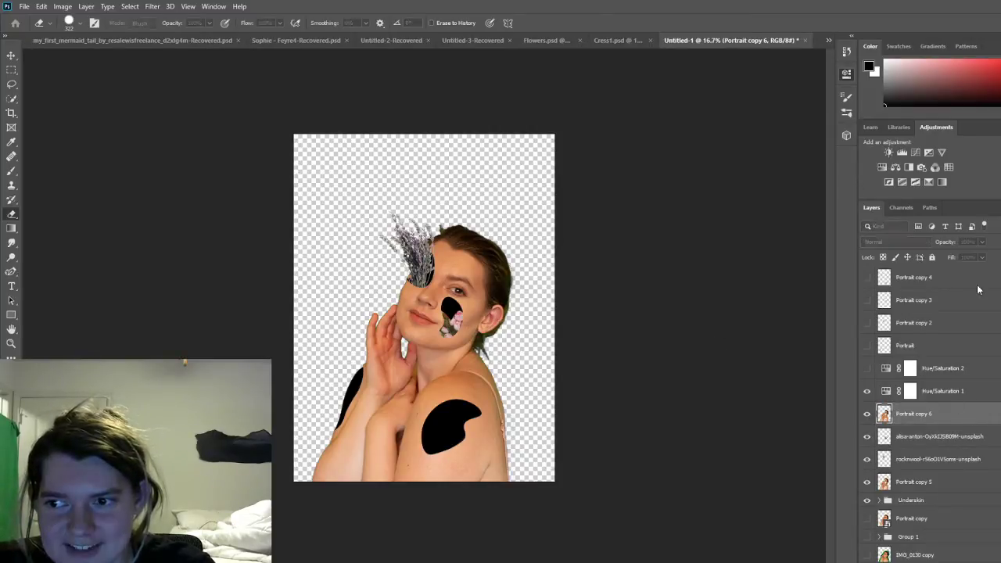
key("ctrl+j")
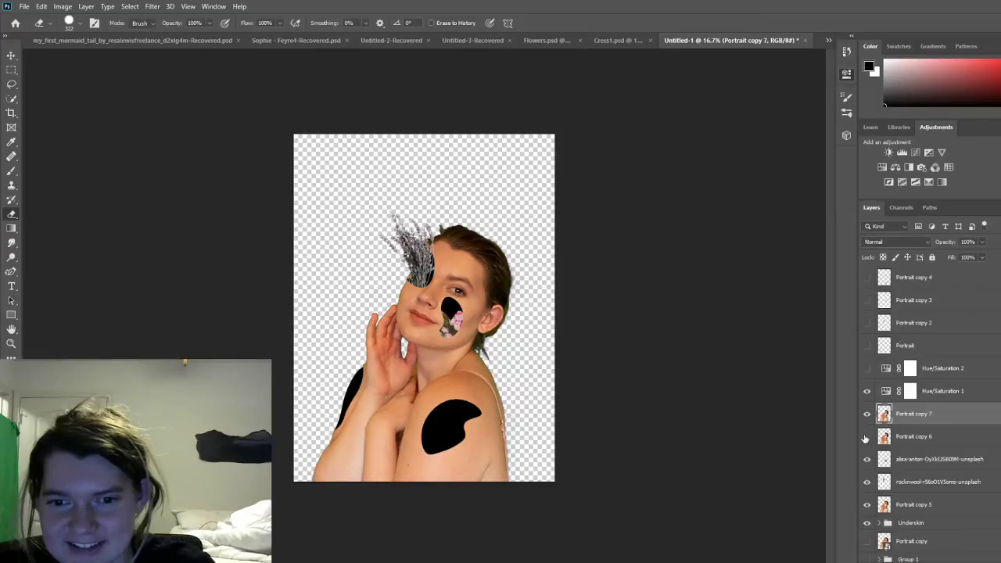
Step: Erase the skin covering the lower-cheek flowers on the portrait duplicate, and softly fade the flowers inside the hole on a bouquet layer copy
mouse_move(474, 321)
left_mouse_down()
mouse_move(440, 354)
mouse_move(447, 343)
mouse_move(443, 353)
mouse_move(484, 348)
left_mouse_up()
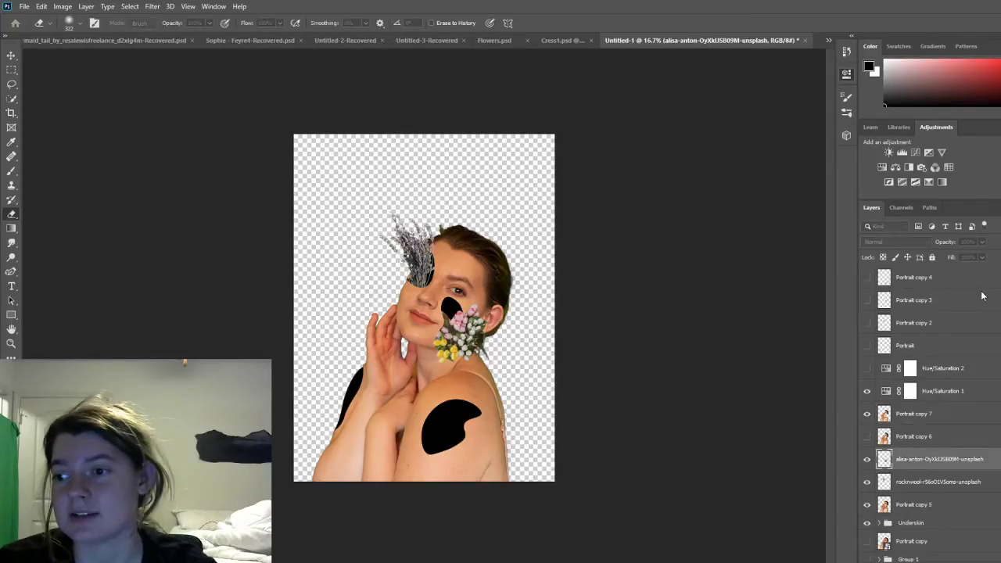
left_click_drag(449, 316, 453, 308)
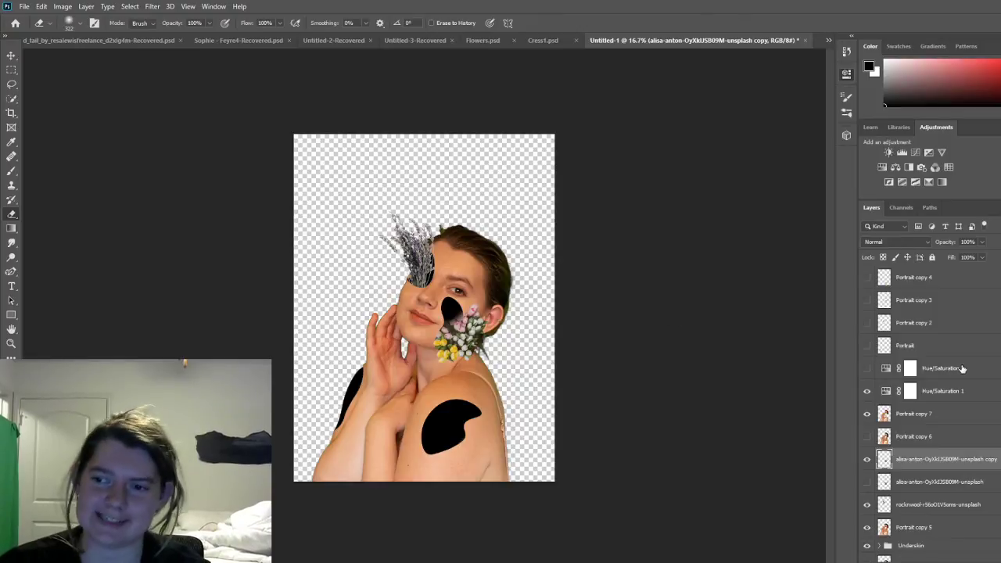
Step: Show the Portrait copy 2 and Portrait copy 3 layers again
left_click(867, 323)
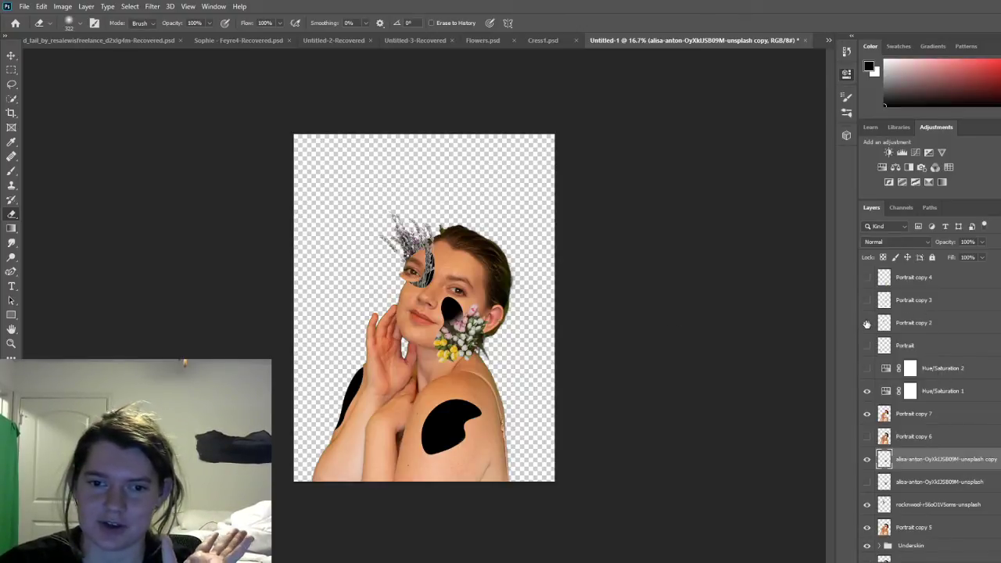
left_click(868, 301)
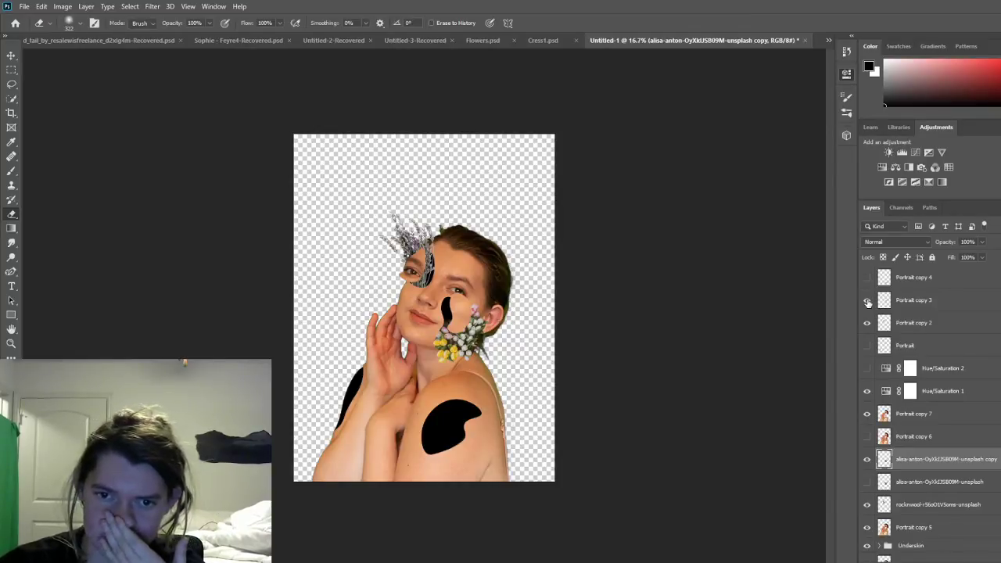
Step: Hide the Portrait copy 3 layer and place the photo of the hand-held green sprigs above Portrait copy 4
left_click(867, 301)
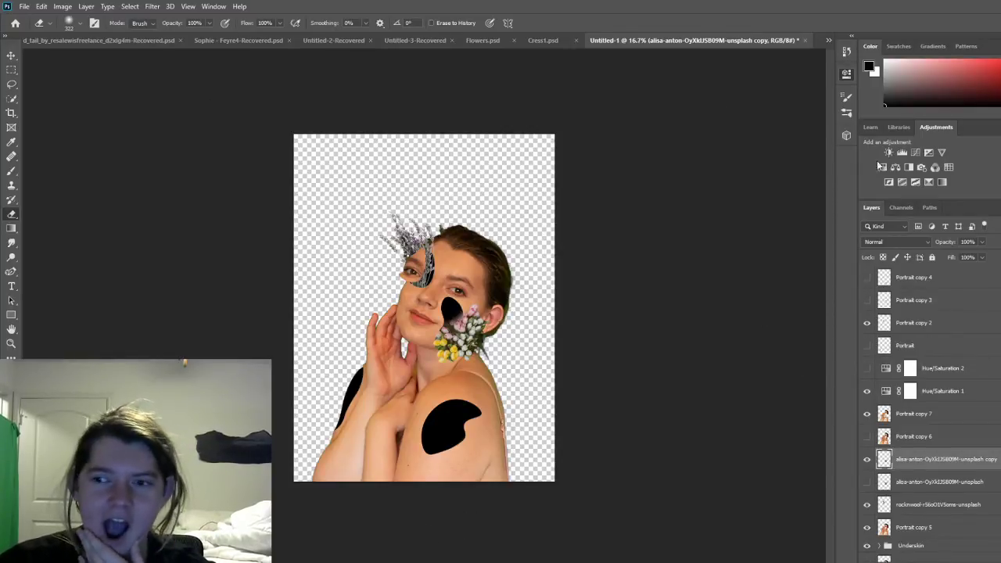
left_click(938, 277)
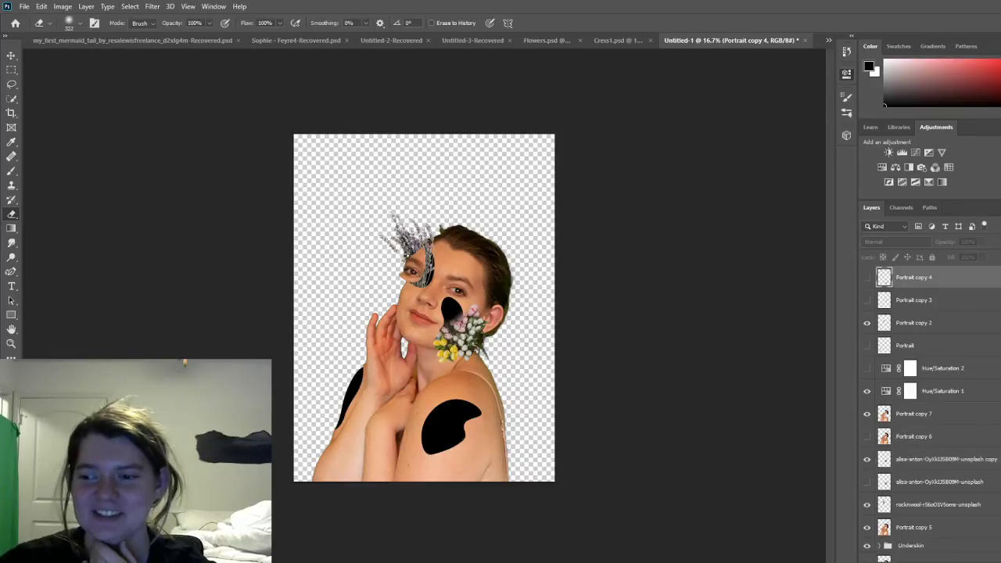
key("ctrl+shift+alt+n")
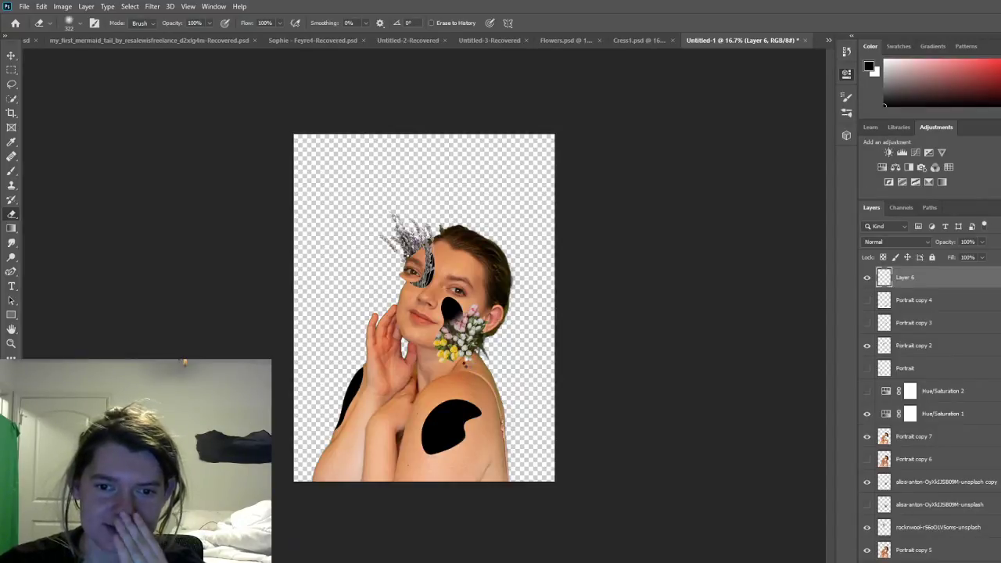
key("ctrl+t")
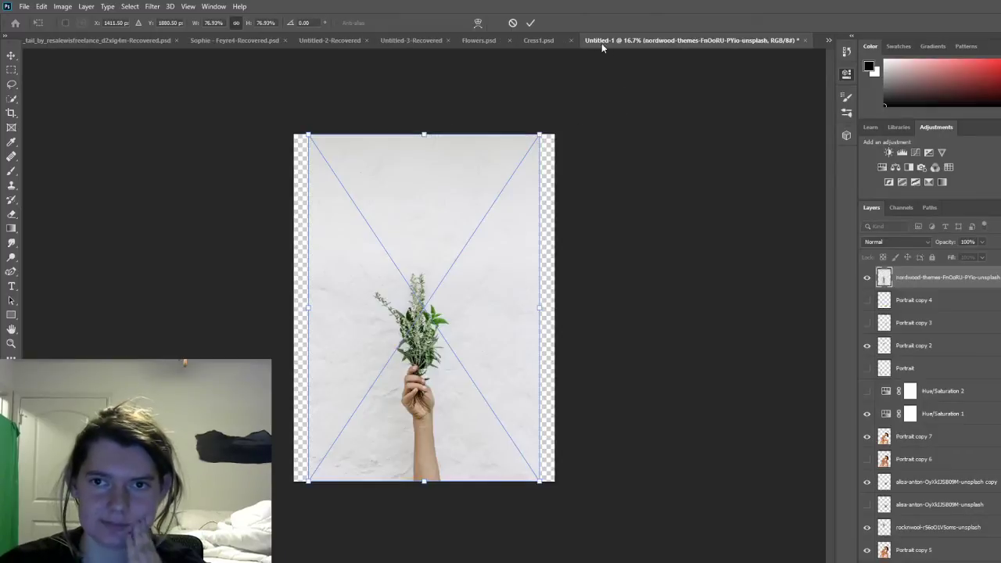
left_click(530, 23)
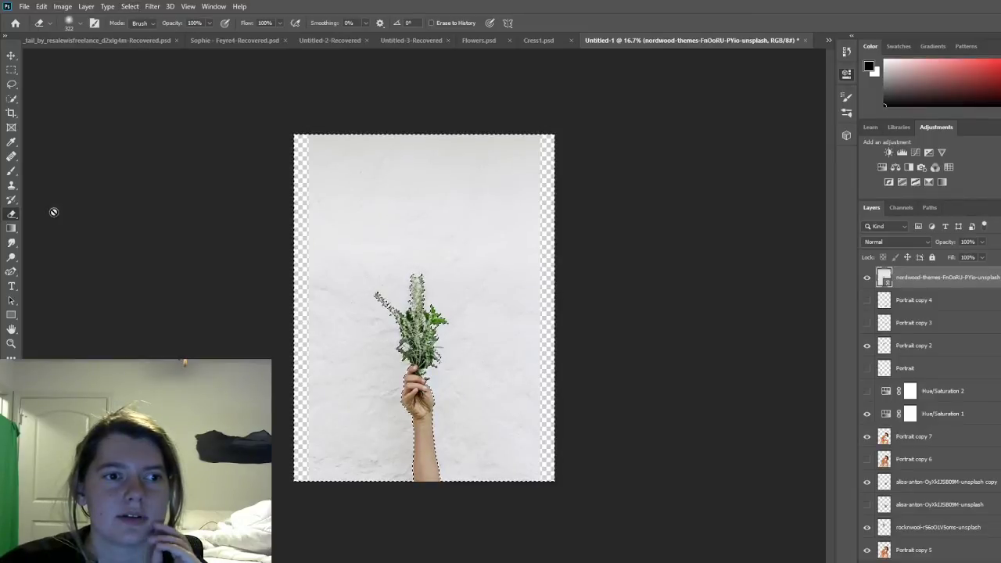
Step: Erase the selected wall background around the green sprigs with a much larger eraser, and remove the hand and arm below them
key("shift+ctrl+i")
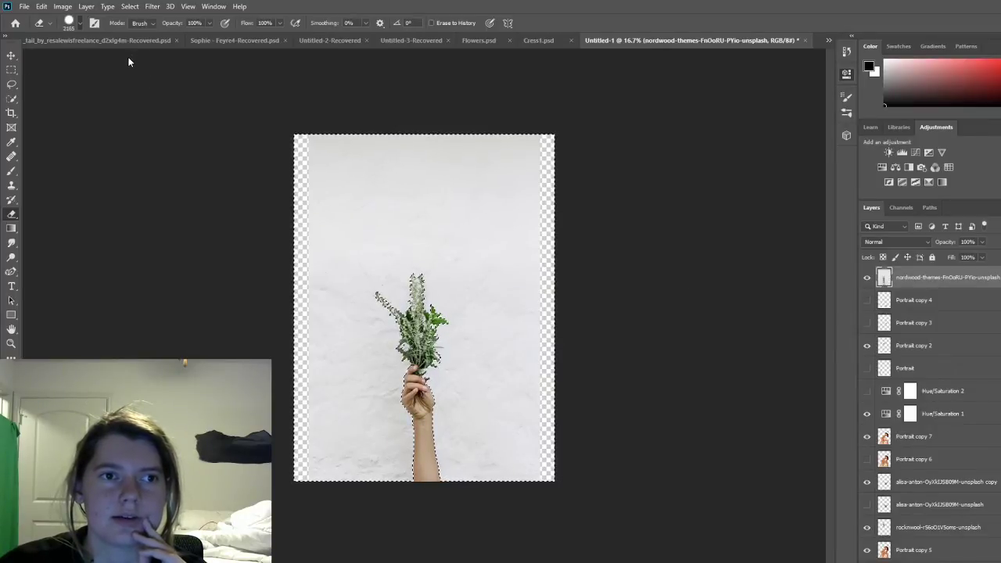
key("bracketright")
key("bracketright")
key("bracketright")
key("bracketright")
key("bracketright")
key("bracketright")
key("bracketright")
key("bracketright")
key("bracketright")
key("bracketright")
mouse_move(407, 212)
left_mouse_down()
mouse_move(241, 225)
mouse_move(216, 284)
mouse_move(249, 260)
mouse_move(94, 343)
mouse_move(480, 425)
mouse_move(491, 481)
mouse_move(212, 439)
mouse_move(474, 425)
mouse_move(304, 452)
mouse_move(438, 468)
mouse_move(396, 436)
left_mouse_up()
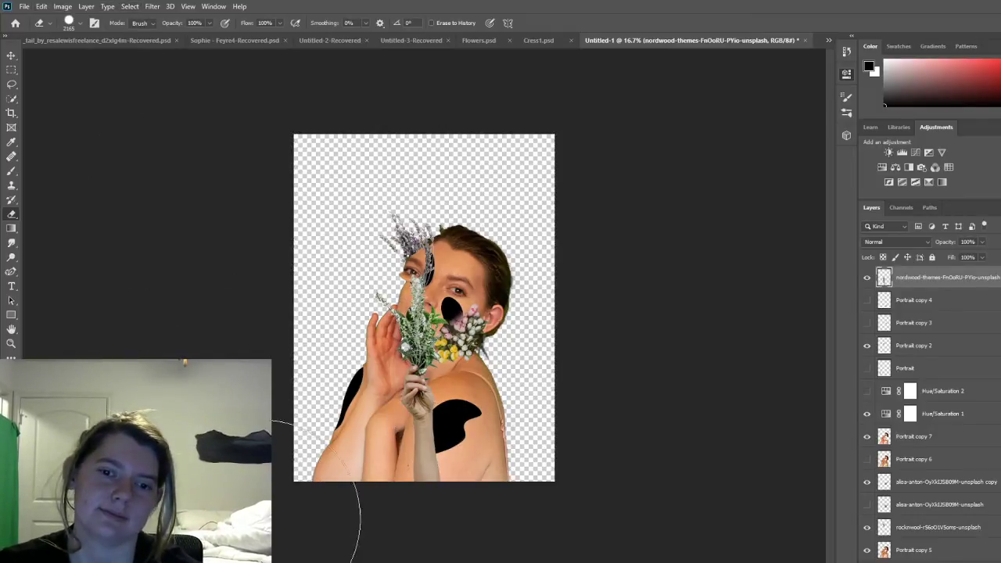
mouse_move(360, 540)
left_mouse_down()
mouse_move(378, 547)
mouse_move(408, 516)
mouse_move(397, 478)
mouse_move(404, 462)
left_mouse_up()
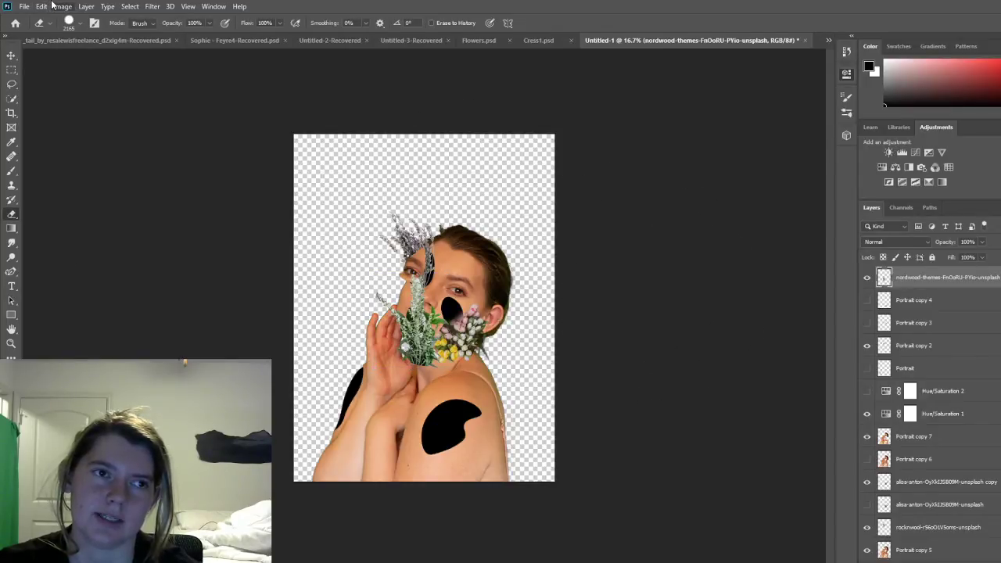
Step: Scale the green sprigs to 39.31%, rotate them 47.94°, and position them over the cheek hole above the flowers
key("ctrl+t")
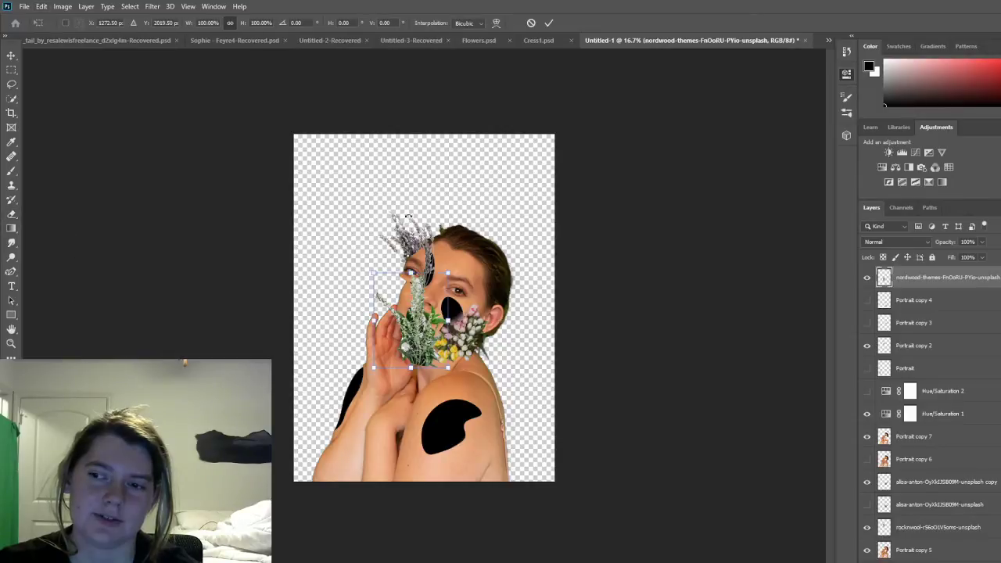
left_click_drag(416, 208, 498, 242)
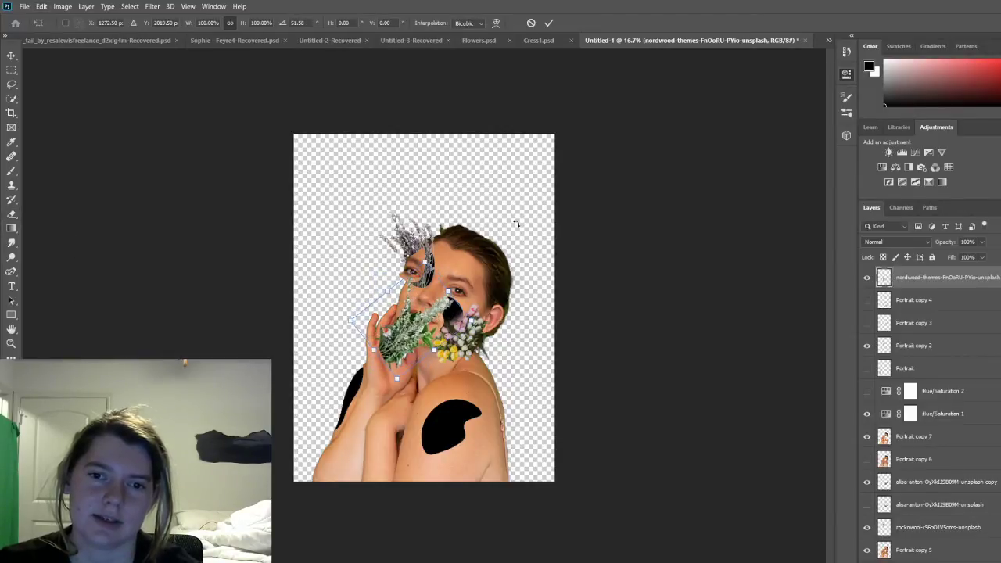
left_click_drag(423, 328, 479, 310)
left_click_drag(509, 266, 499, 289)
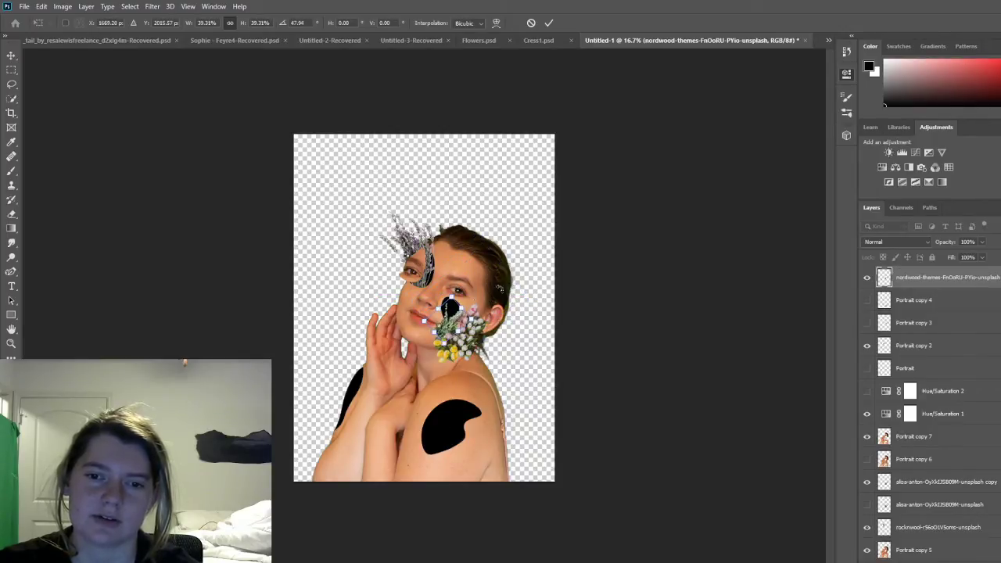
left_click_drag(448, 313, 457, 304)
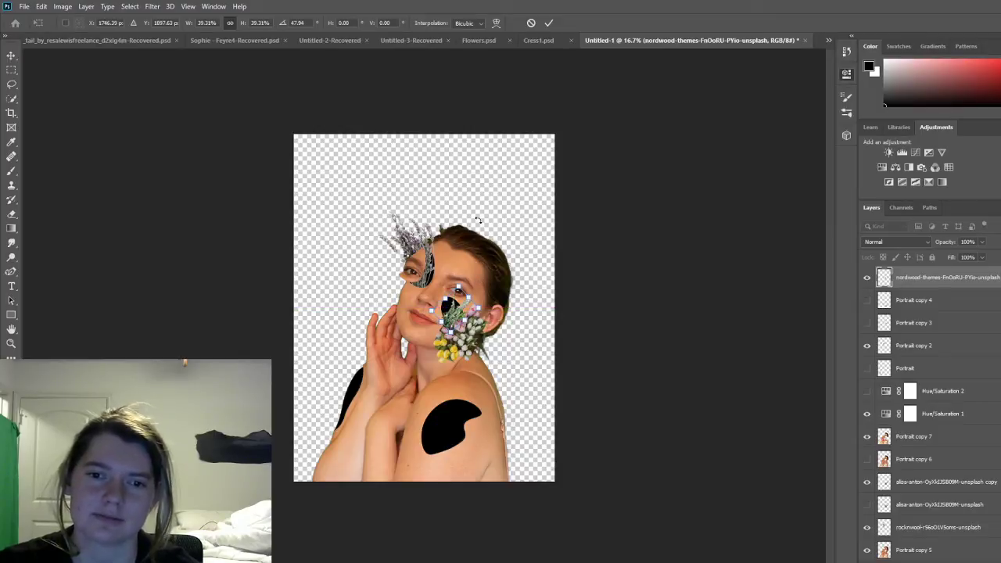
left_click(549, 22)
key("e")
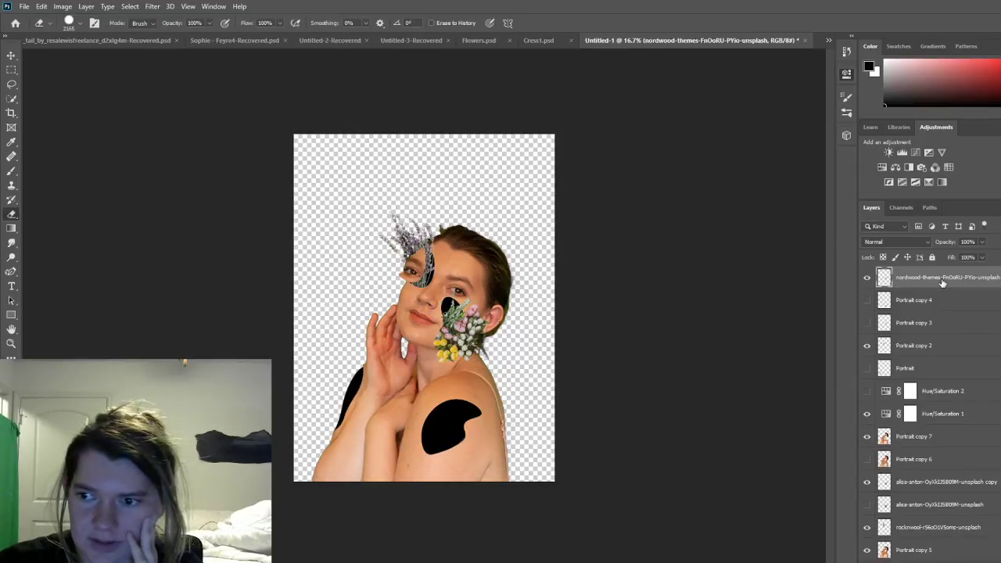
Step: Move the green sprigs layer directly below Portrait copy 7 and hide the Hue/Saturation 1 adjustment layer
left_click_drag(942, 283, 955, 450)
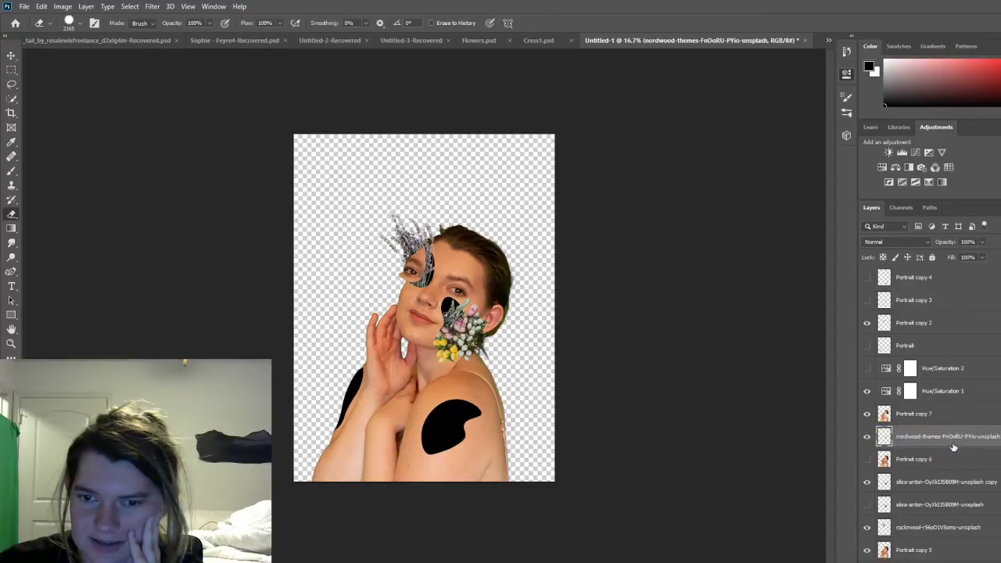
left_click(866, 391)
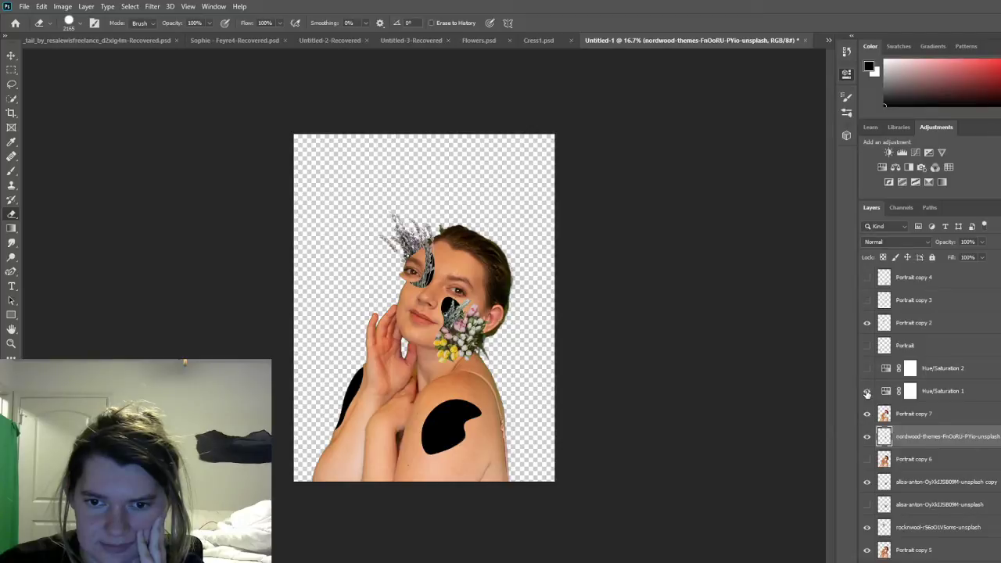
left_click(867, 391)
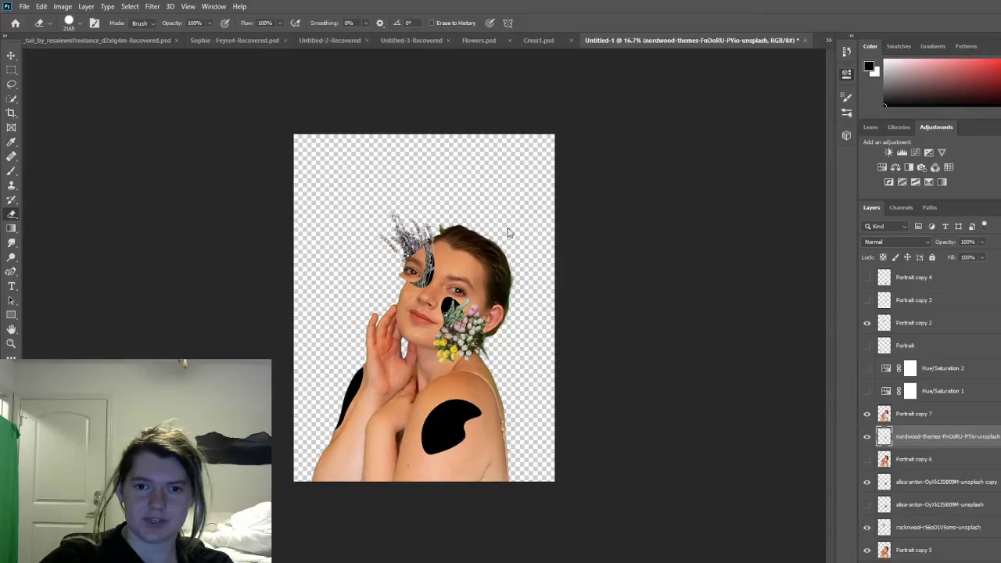
Step: Place the bridal rose bouquet photo in the document and move its layer to the top of the layer stack
left_click(477, 363)
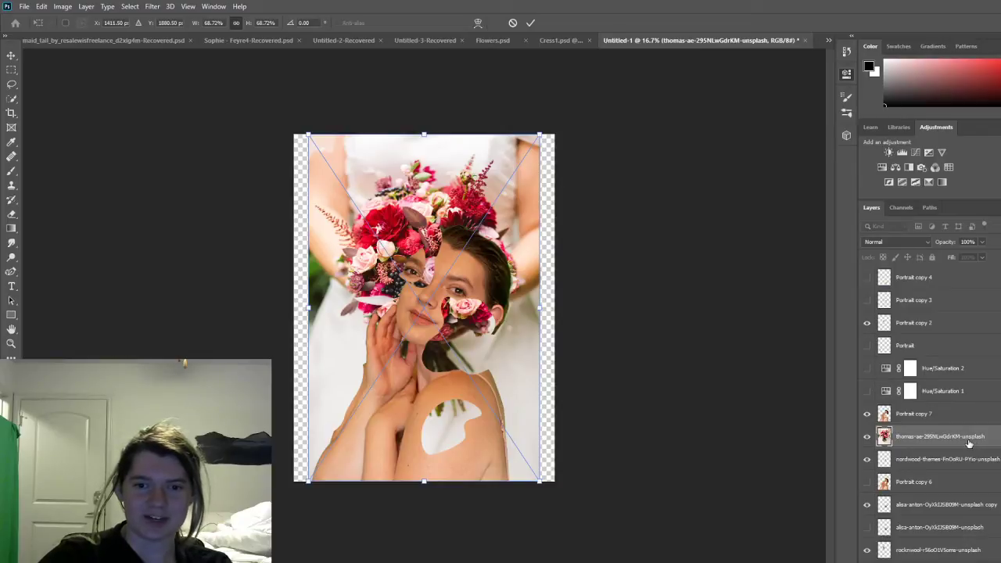
key("Return")
left_click_drag(967, 440, 961, 270)
key("e")
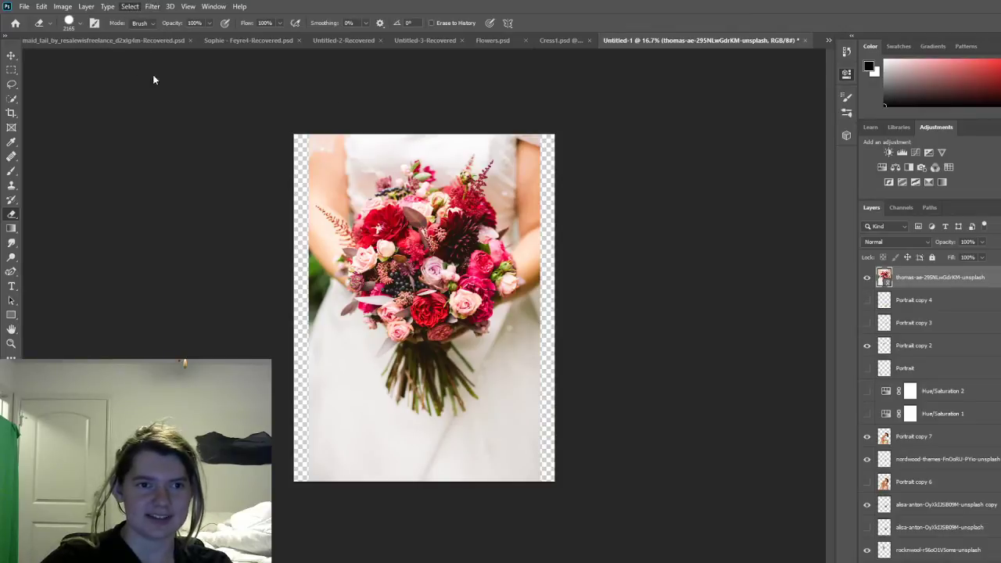
Step: Select the bouquet's blossoms with the Quick Selection tool and invert the selection
left_click(10, 99)
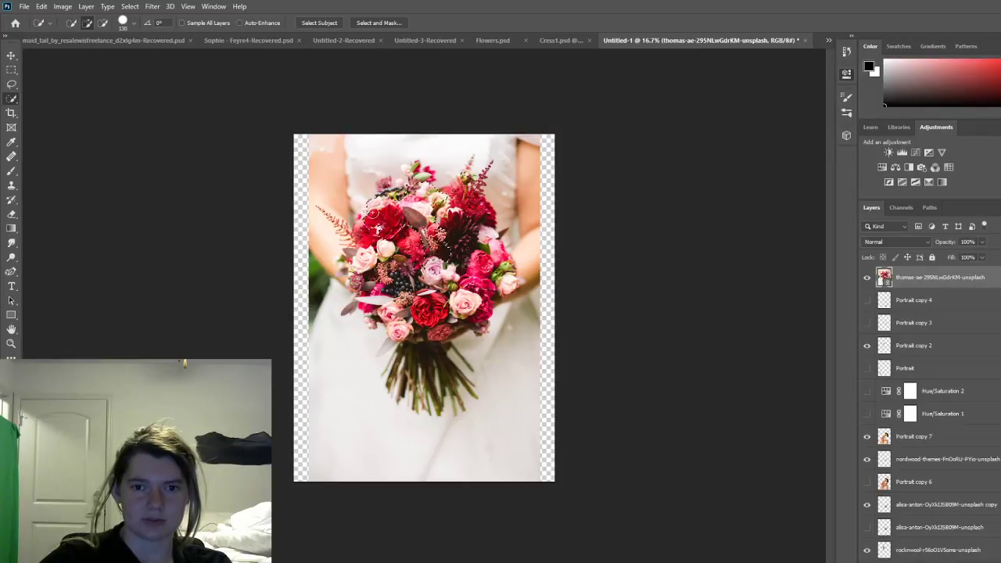
mouse_move(407, 313)
left_mouse_down()
mouse_move(440, 311)
mouse_move(428, 320)
mouse_move(402, 235)
mouse_move(449, 233)
mouse_move(461, 269)
mouse_move(448, 294)
mouse_move(484, 267)
left_mouse_up()
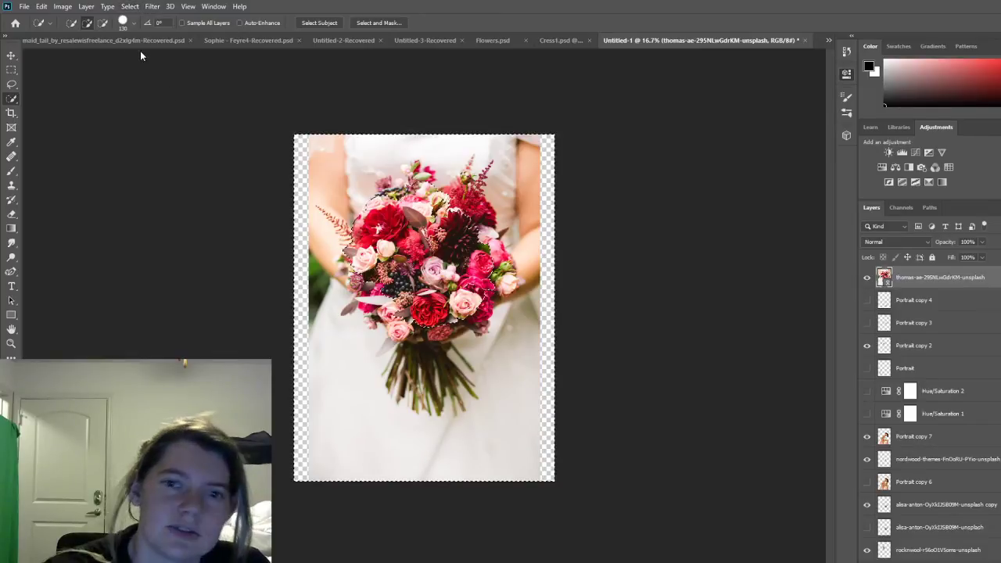
key("ctrl+shift+i")
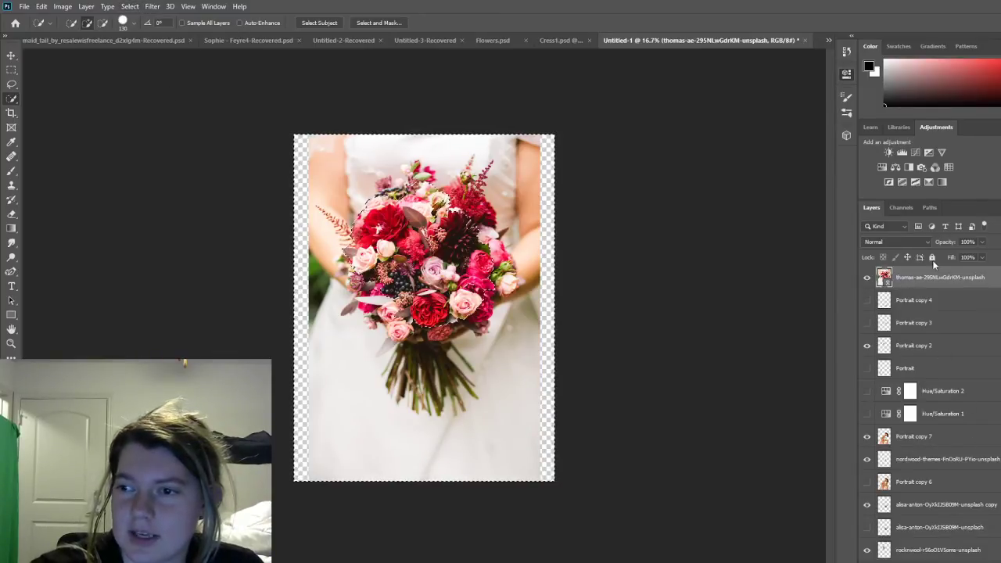
Step: Duplicate the rose bouquet layer with the original hidden, erase the copy's background around the blossoms, and deselect
key("Delete")
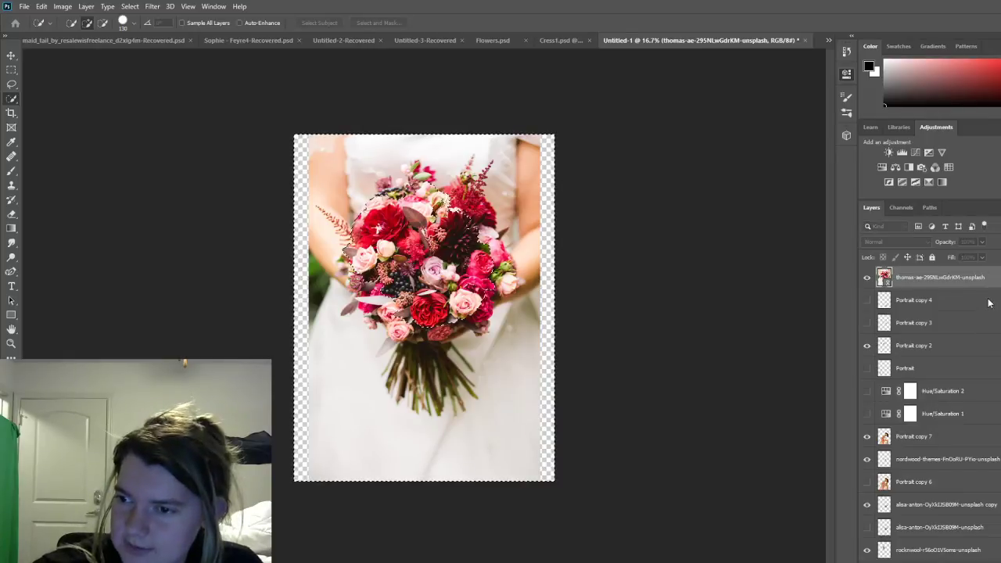
key("ctrl+j")
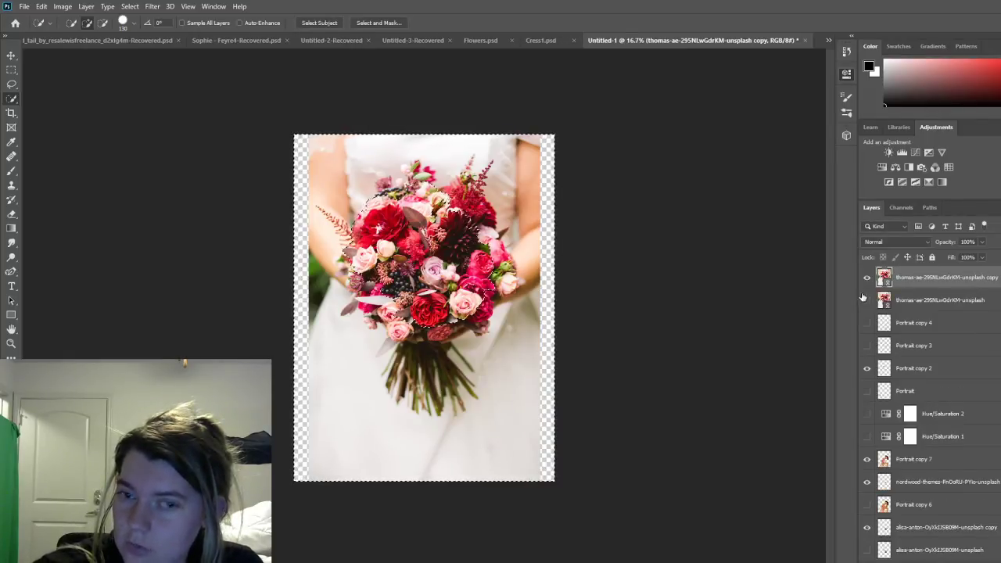
left_click(11, 214)
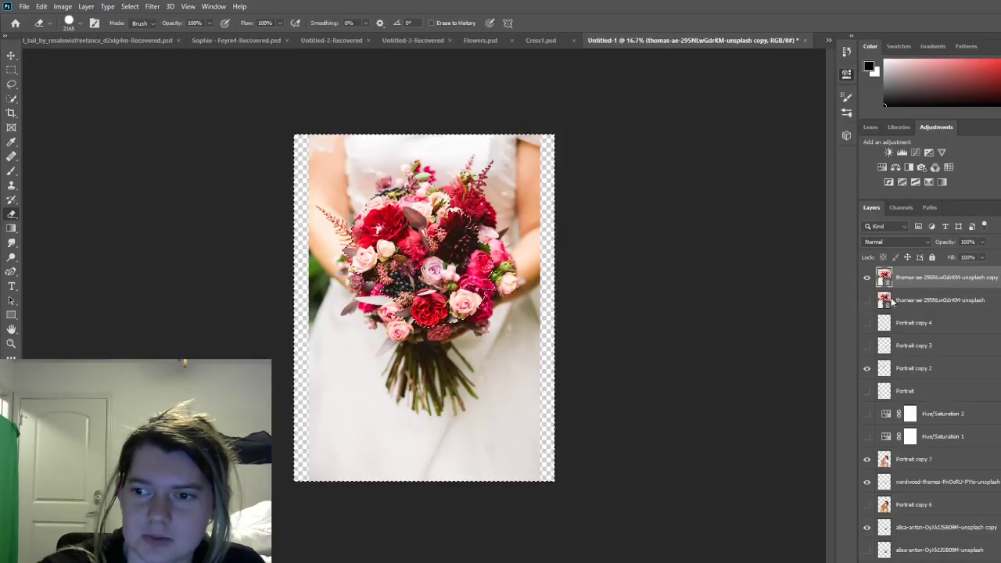
mouse_move(697, 258)
left_mouse_down()
mouse_move(380, 168)
mouse_move(347, 279)
mouse_move(582, 288)
mouse_move(485, 443)
left_mouse_up()
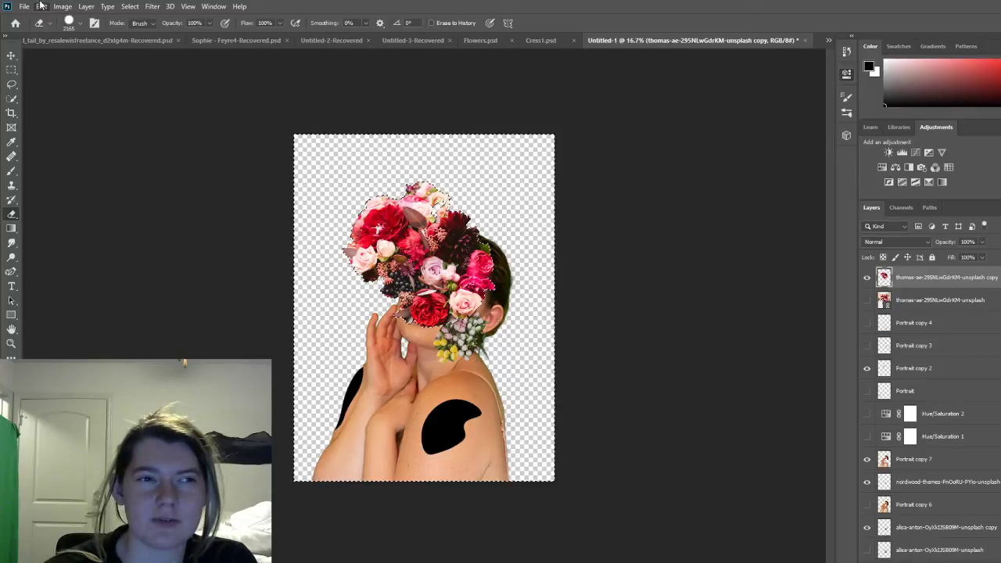
key("ctrl+d")
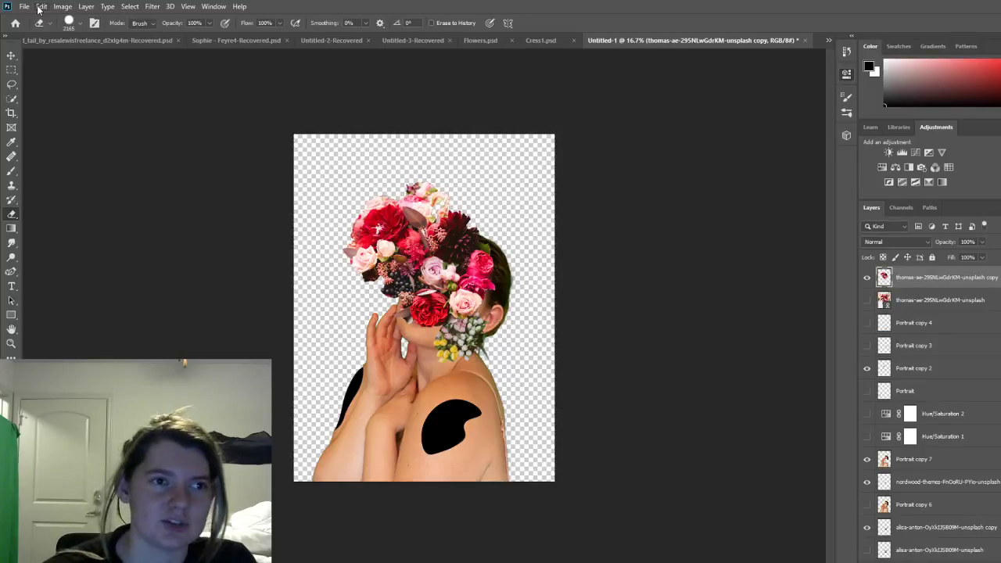
Step: Scale the rose bouquet to 65.24%, rotate it -18.39° over the shoulder hole, and move its layer directly below Portrait copy 7
key("ctrl+t")
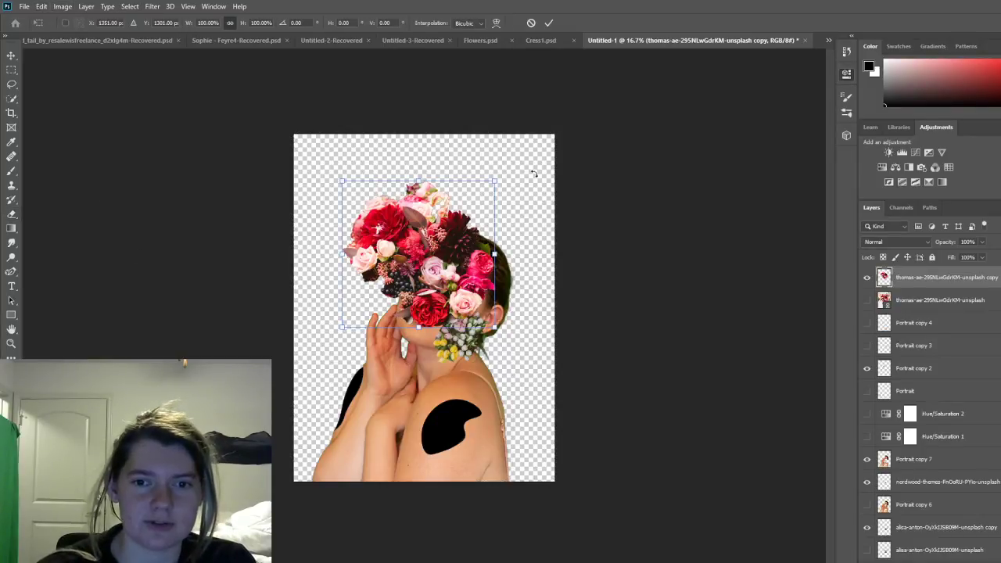
left_click_drag(522, 153, 469, 237)
left_click_drag(422, 258, 465, 415)
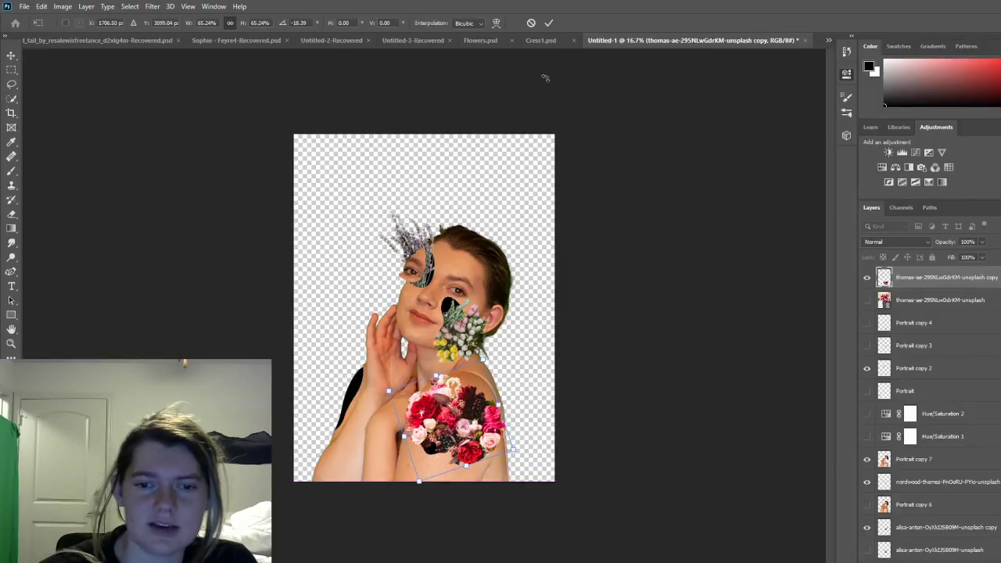
left_click(549, 23)
key("e")
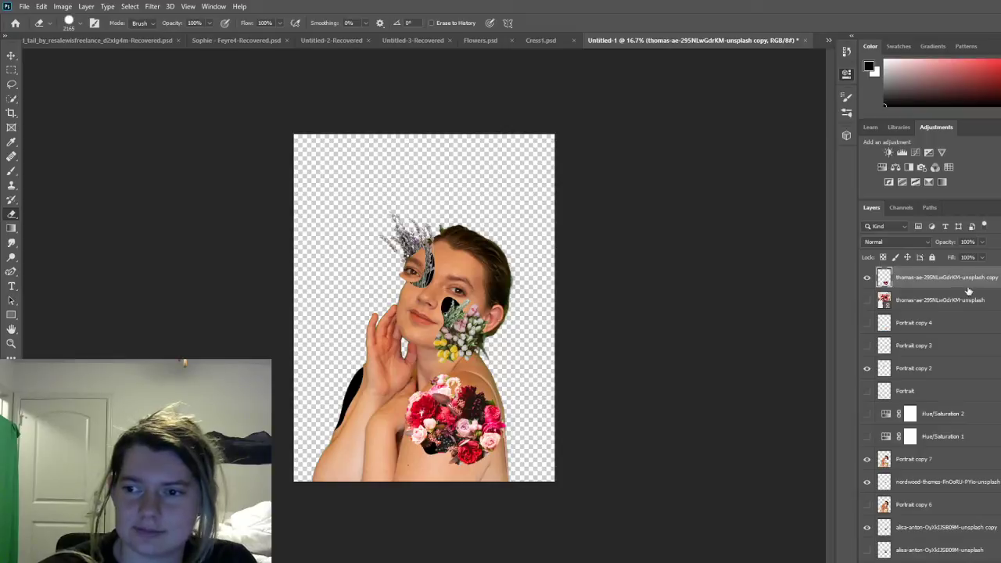
left_click_drag(967, 288, 963, 474)
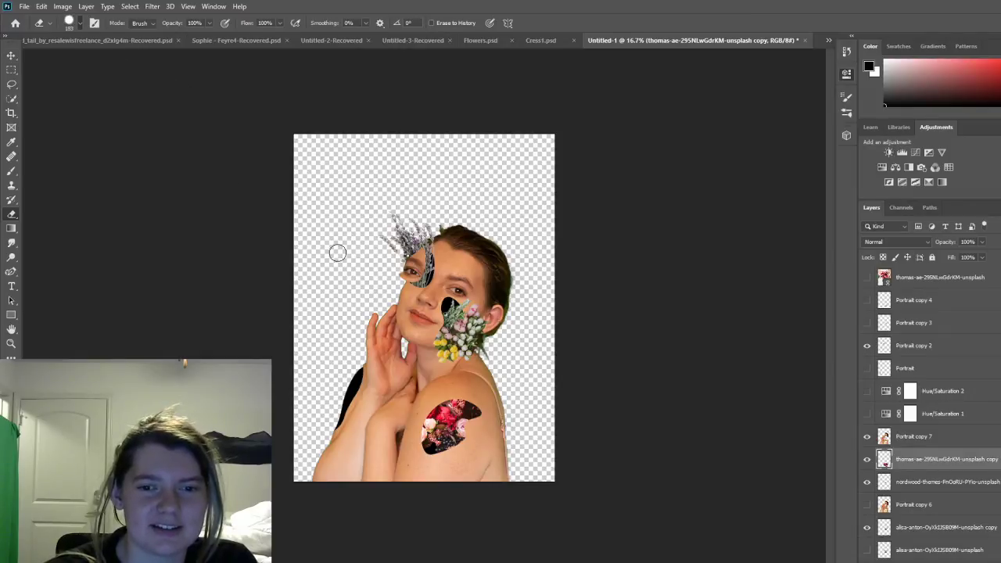
Step: Erase the skin around the shoulder hole on Portrait copy 7 with a larger eraser to uncover the whole rose bouquet
key("bracketright")
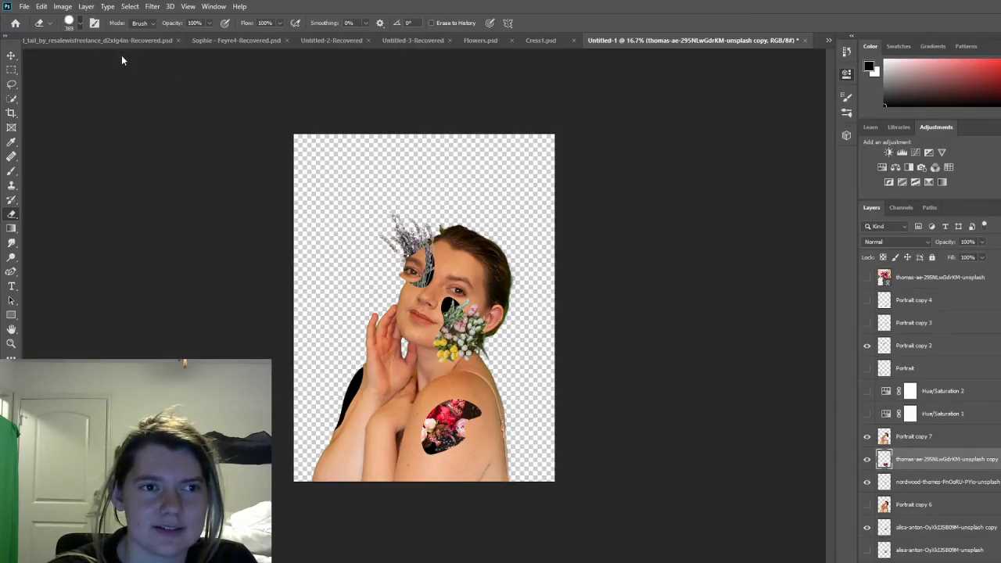
key("bracketright")
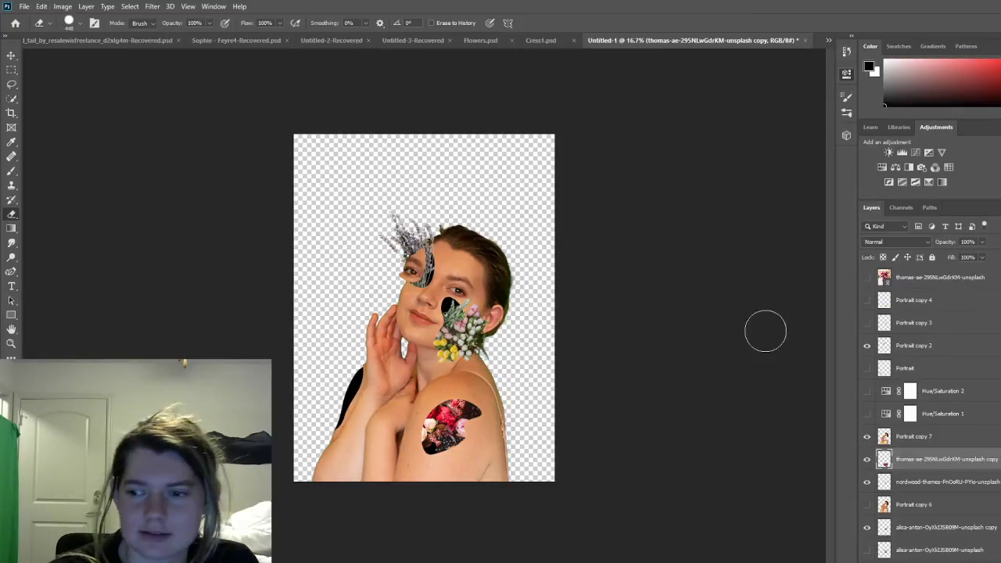
left_click(952, 444)
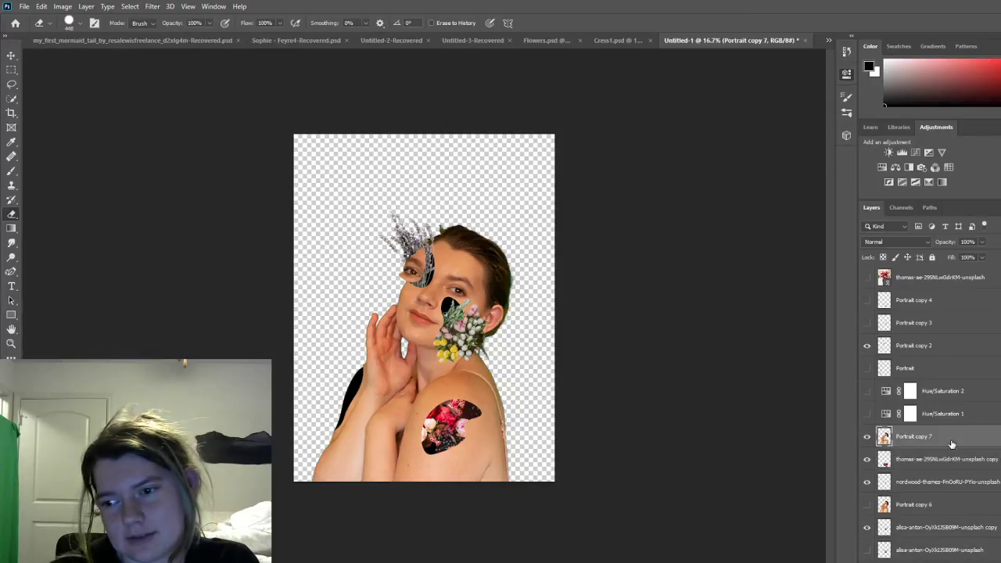
left_click(448, 399)
mouse_move(447, 400)
left_mouse_down()
mouse_move(466, 427)
mouse_move(445, 435)
mouse_move(457, 446)
mouse_move(452, 439)
mouse_move(471, 433)
mouse_move(461, 446)
mouse_move(475, 472)
mouse_move(492, 460)
mouse_move(507, 408)
mouse_move(484, 411)
mouse_move(469, 380)
mouse_move(444, 394)
mouse_move(435, 386)
mouse_move(410, 426)
mouse_move(426, 409)
mouse_move(423, 435)
mouse_move(429, 391)
left_mouse_up()
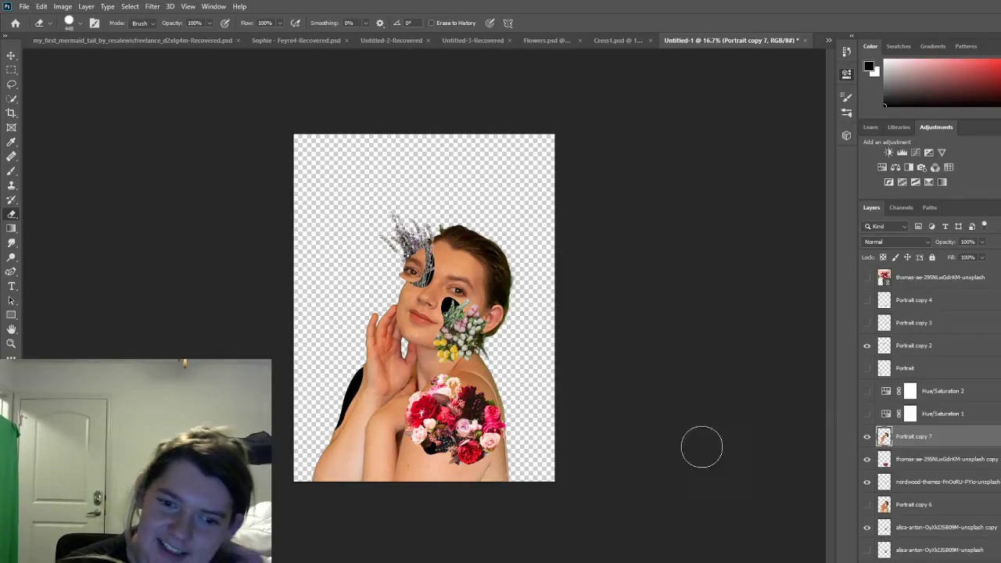
Step: Duplicate the cut-out rose bouquet layer, hide the original cut-out, and erase the copy's lower blossoms with a soft eraser to reveal the dark hole
left_click(904, 459)
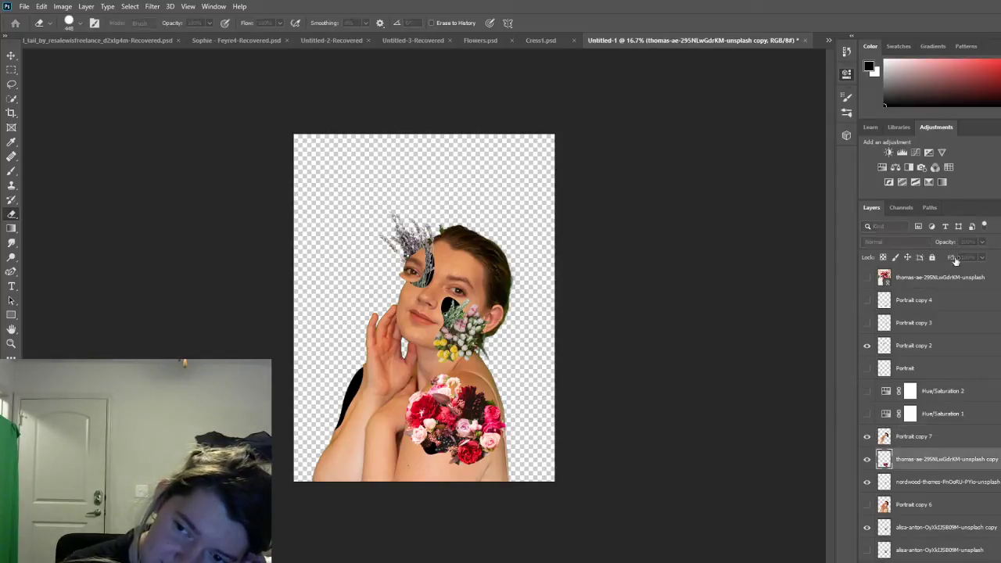
key("ctrl+j")
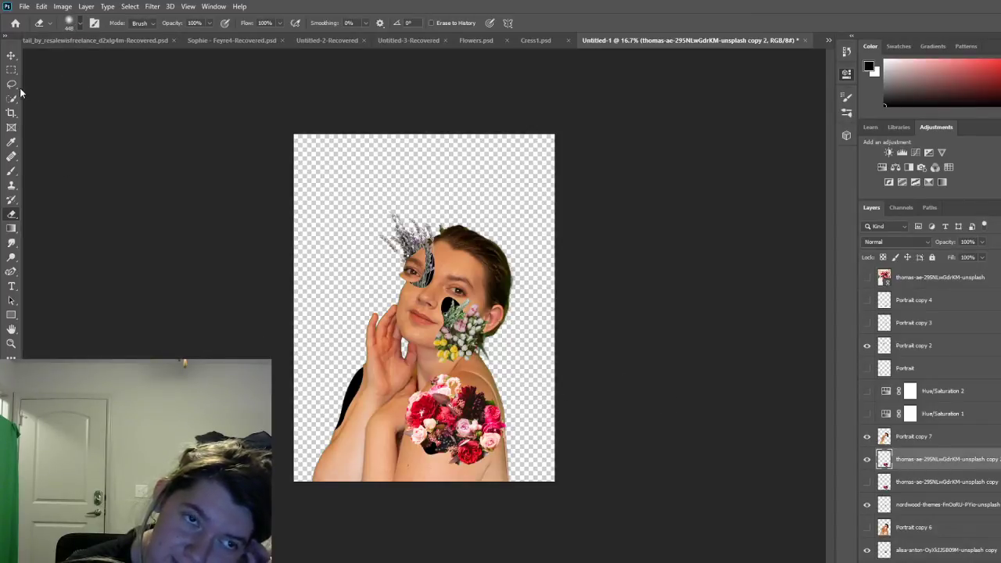
key("bracketleft")
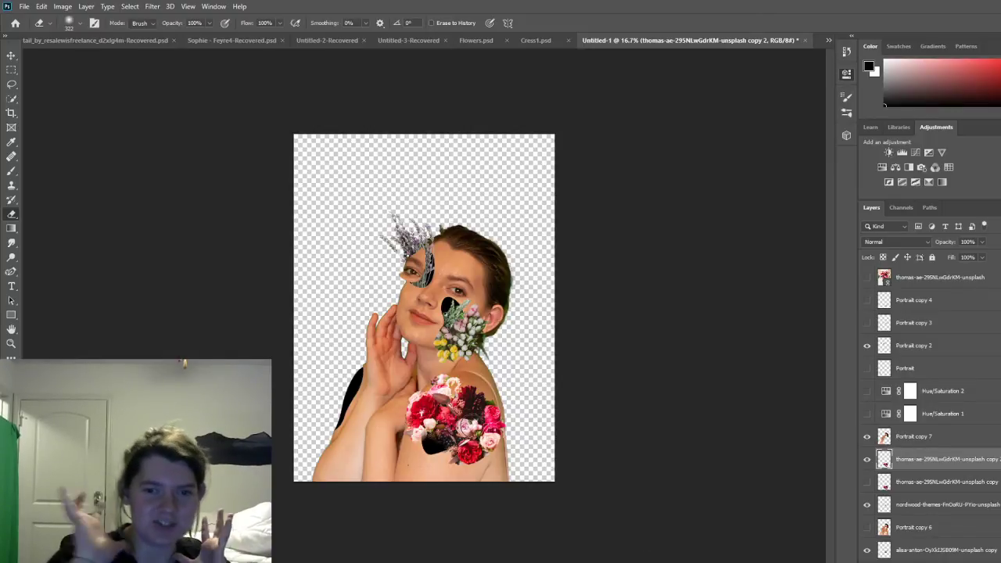
Step: Place the wildflower photo on top of the layer stack, select its flowers and hand, and invert the selection
left_click(900, 281)
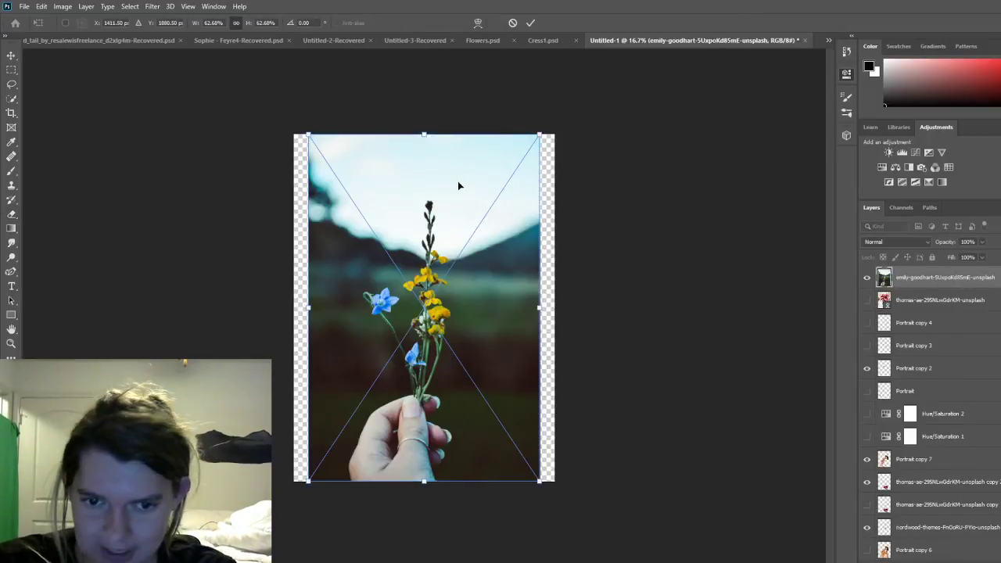
left_click(530, 24)
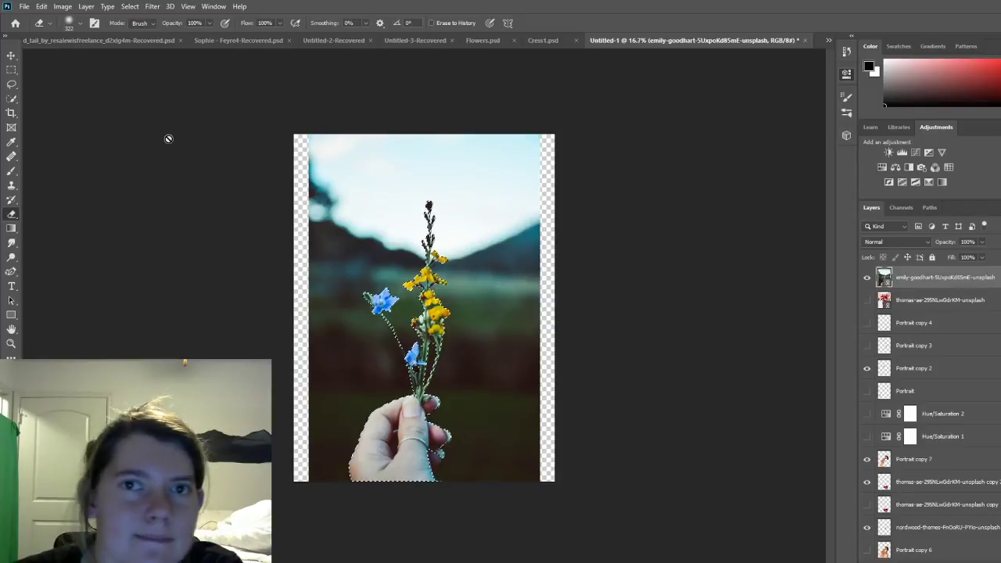
key("ctrl+j")
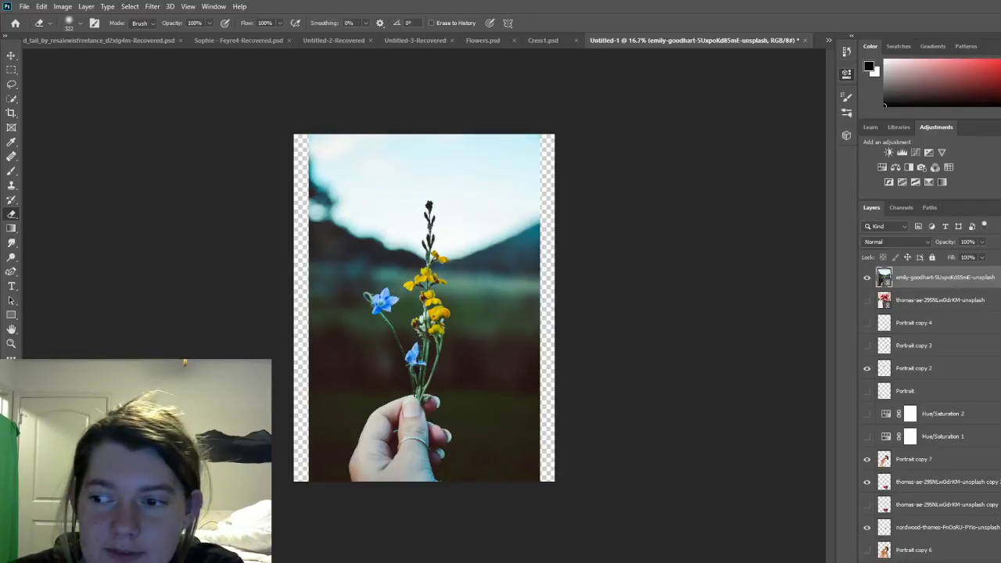
key("ctrl+z")
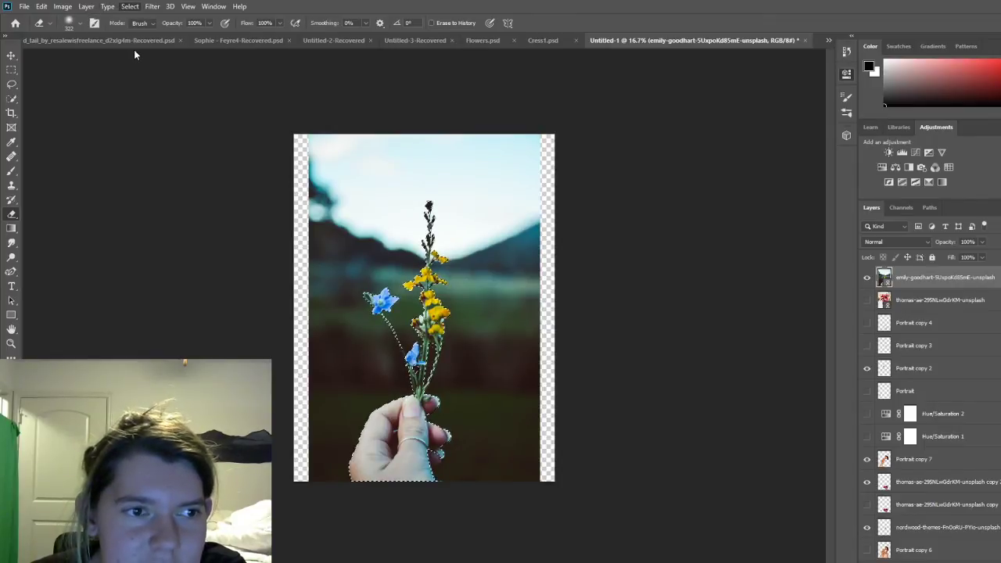
key("ctrl+shift+i")
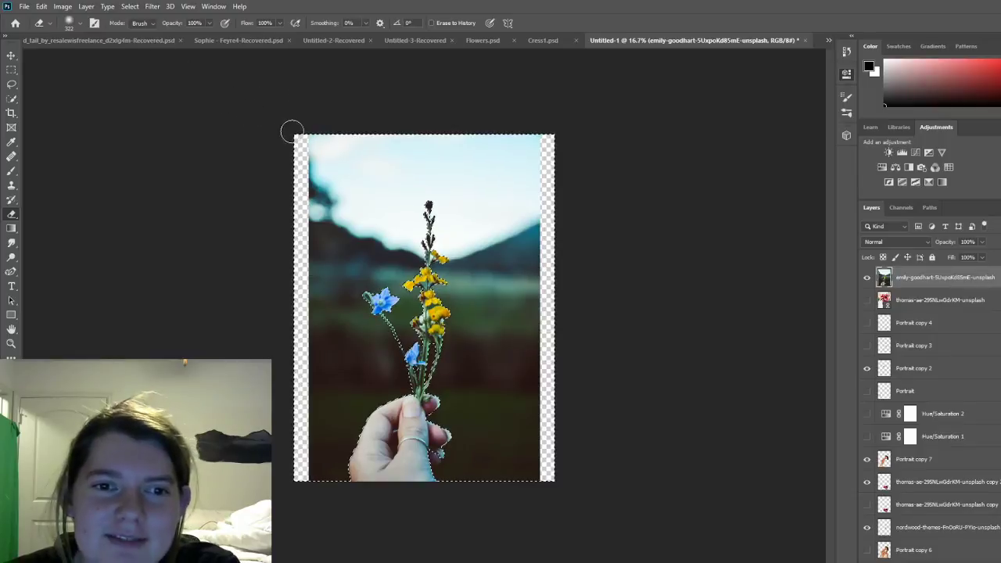
Step: Erase the wildflower photo's background with a larger hard eraser, deselect, and erase the hand holding the stems
mouse_move(291, 134)
left_mouse_down()
mouse_move(308, 144)
mouse_move(538, 141)
left_mouse_up()
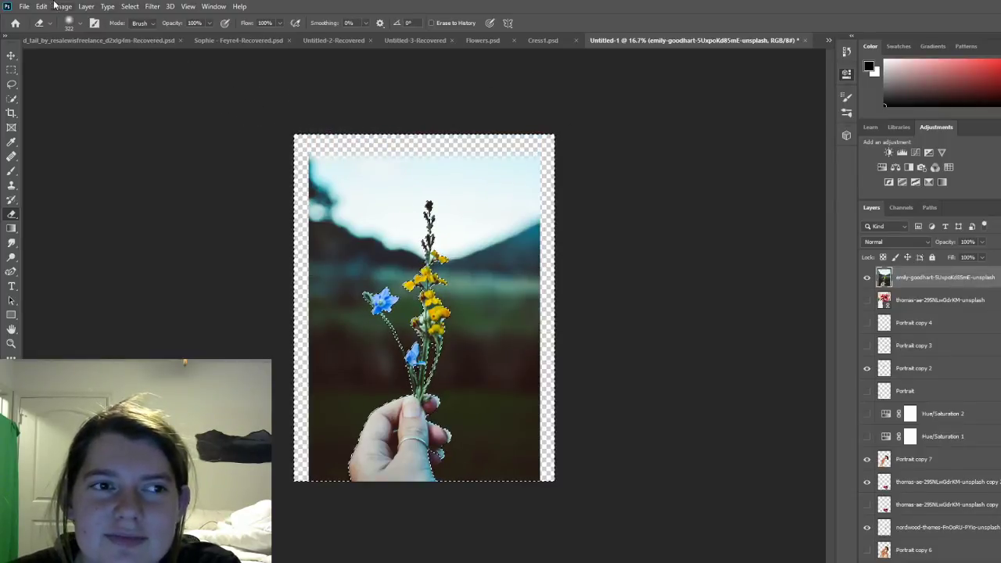
key("bracketright")
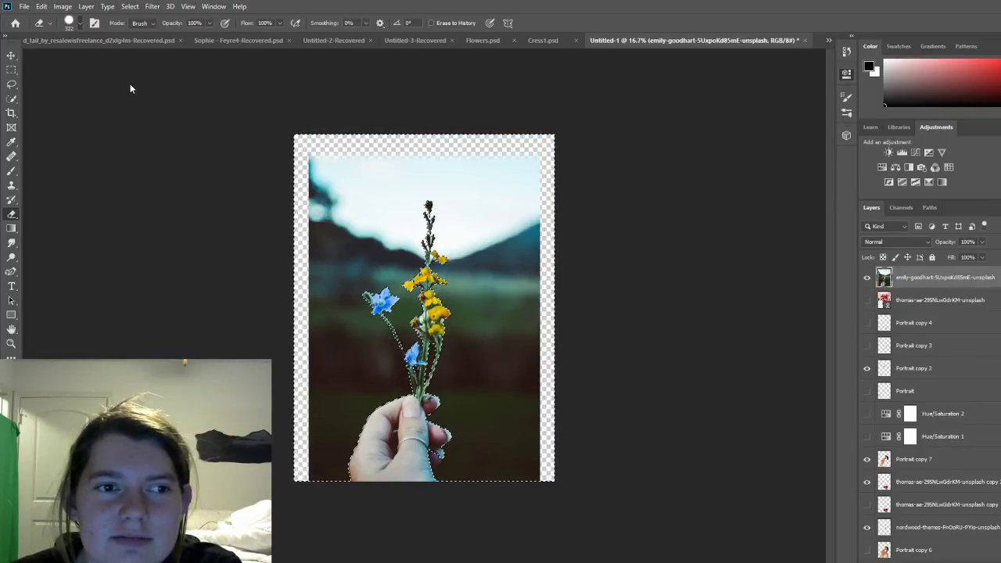
mouse_move(347, 149)
left_mouse_down()
mouse_move(393, 159)
mouse_move(340, 215)
left_mouse_up()
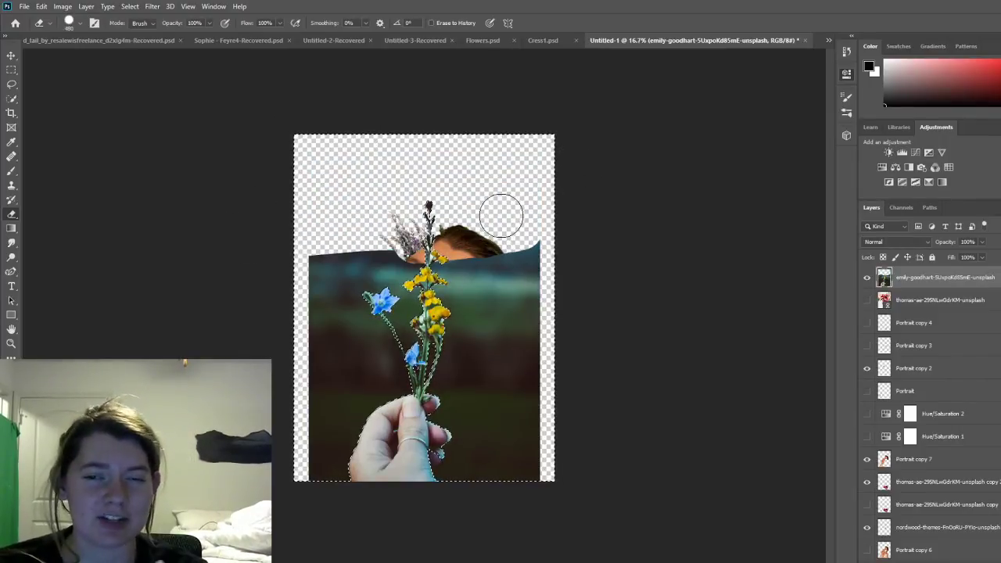
left_click_drag(524, 200, 537, 509)
mouse_move(507, 242)
left_mouse_down()
mouse_move(362, 267)
mouse_move(277, 267)
mouse_move(246, 286)
mouse_move(547, 284)
mouse_move(549, 300)
mouse_move(300, 316)
mouse_move(204, 335)
mouse_move(598, 351)
mouse_move(560, 363)
mouse_move(228, 358)
mouse_move(355, 446)
mouse_move(643, 428)
mouse_move(489, 421)
mouse_move(626, 411)
mouse_move(571, 484)
mouse_move(326, 473)
mouse_move(270, 435)
left_mouse_up()
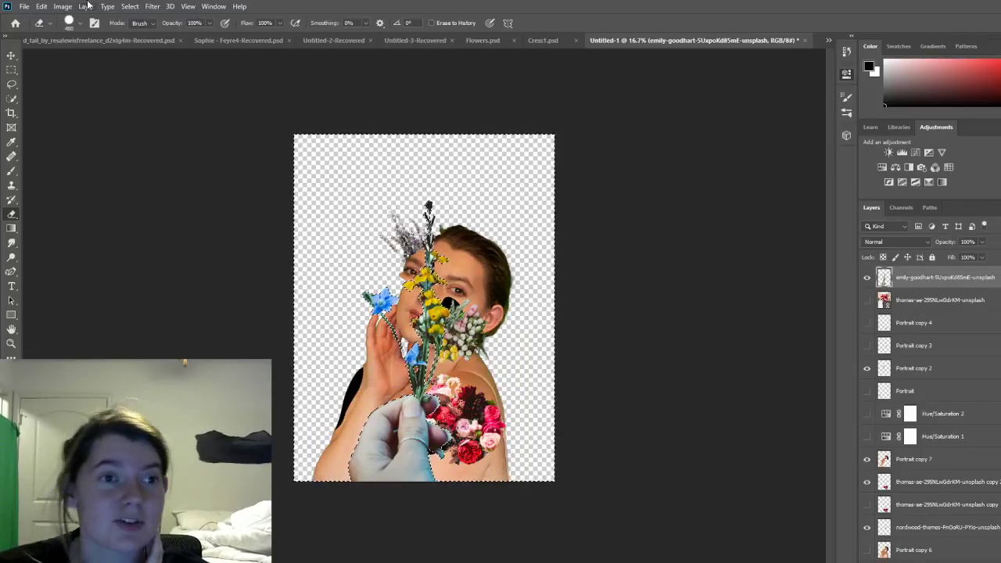
key("ctrl+d")
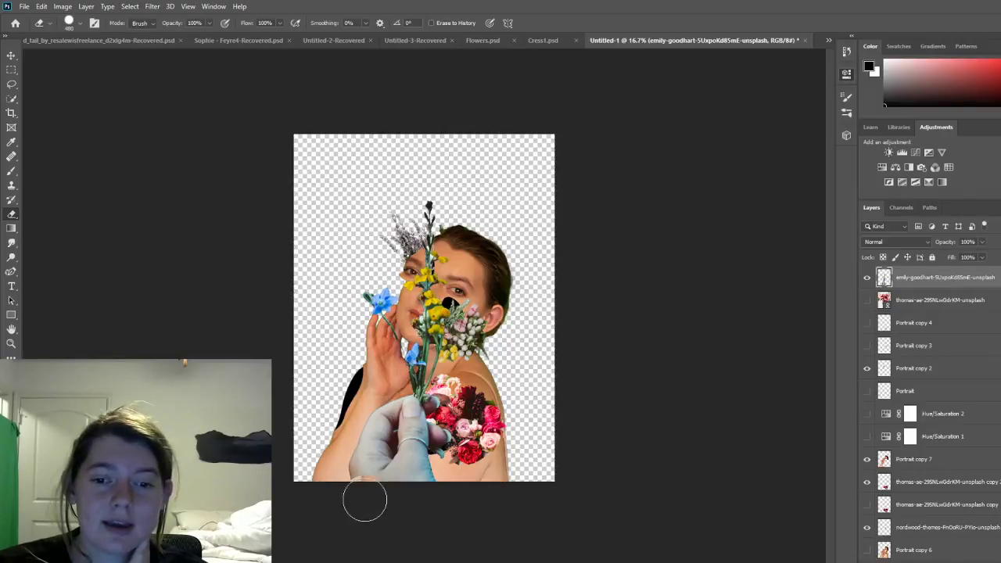
mouse_move(365, 496)
left_mouse_down()
mouse_move(340, 464)
mouse_move(362, 452)
mouse_move(365, 461)
mouse_move(375, 417)
mouse_move(433, 415)
mouse_move(391, 487)
mouse_move(426, 450)
left_mouse_up()
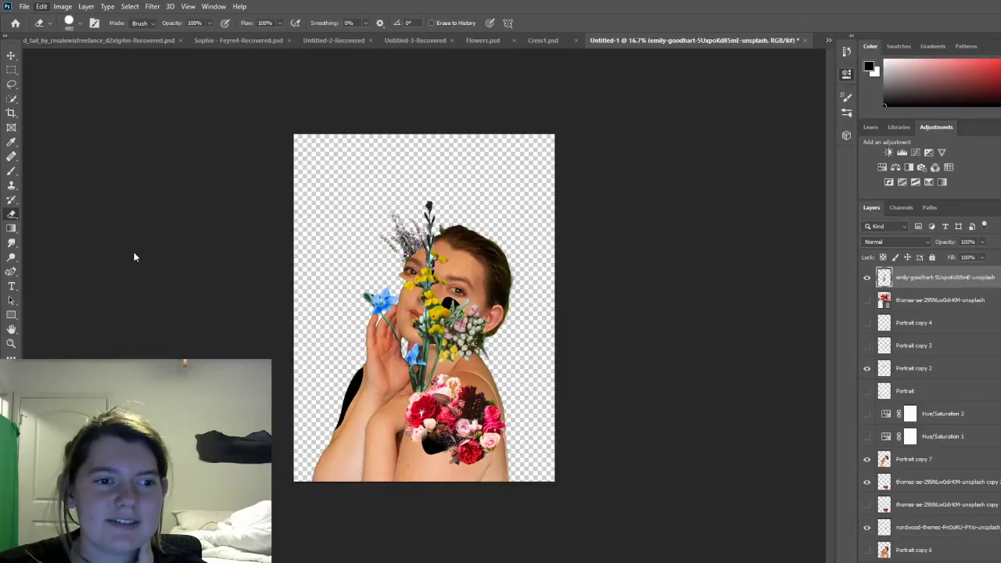
Step: Scale the wildflowers to 47.56%, rotate them 2.19°, and position them over the dark hole behind the woman's raised arm
key("ctrl+t")
left_click_drag(487, 196, 510, 230)
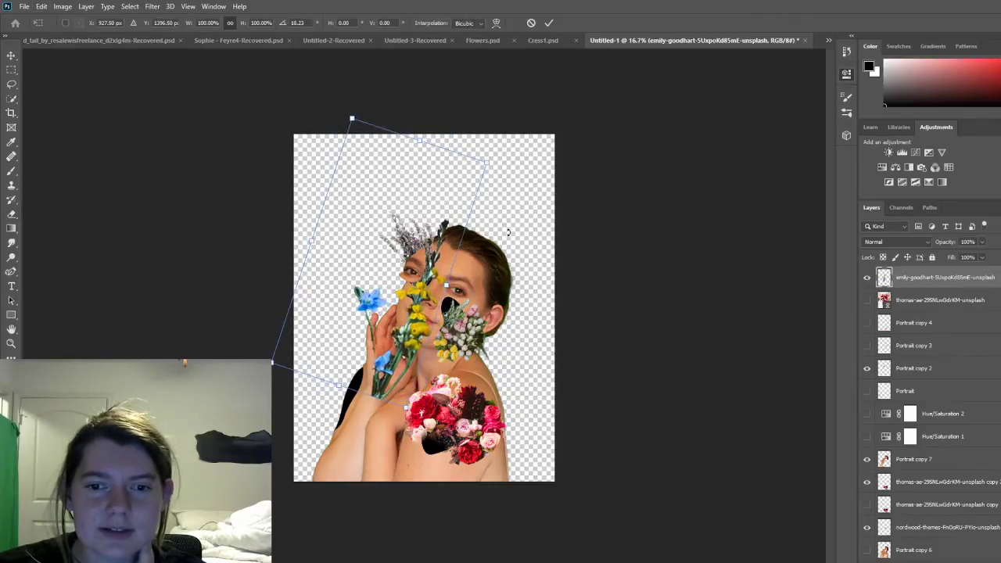
left_click_drag(487, 159, 299, 254)
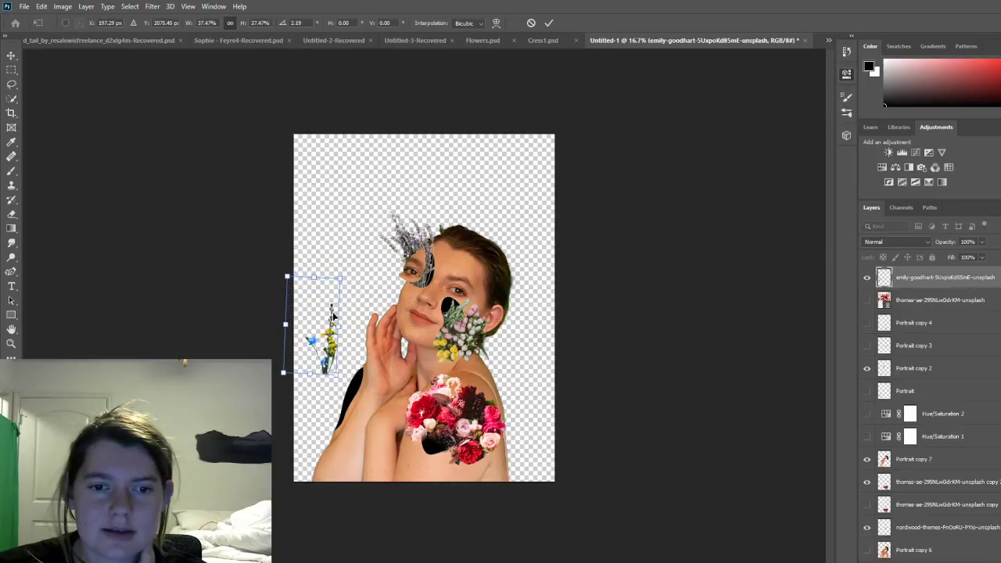
left_click_drag(331, 309, 344, 374)
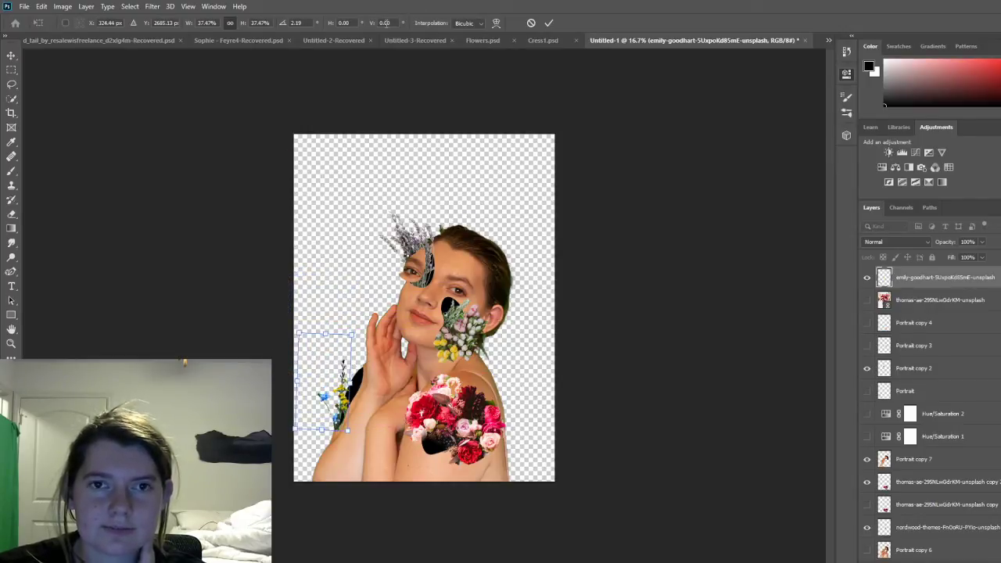
left_click_drag(327, 335, 327, 309)
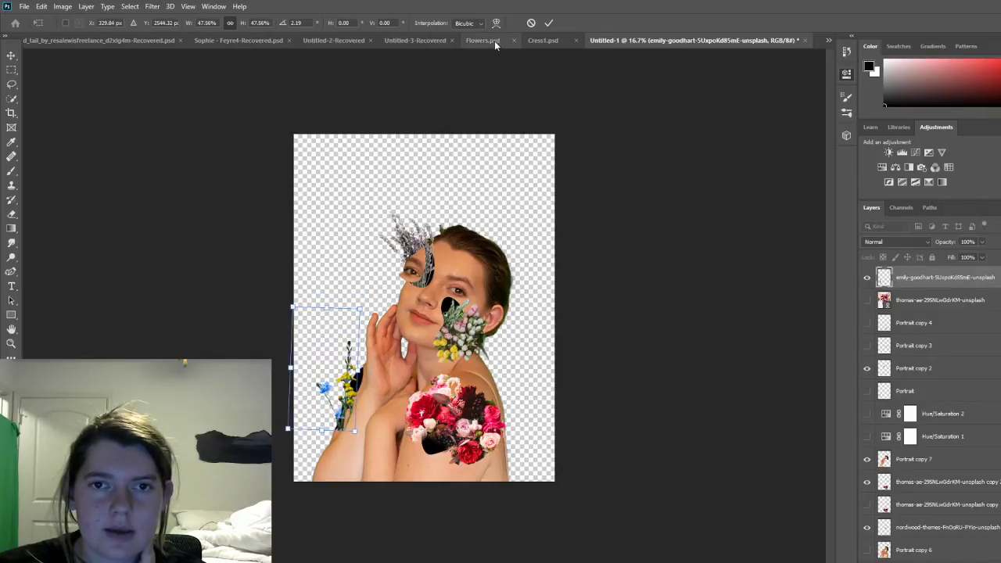
left_click(549, 23)
key("e")
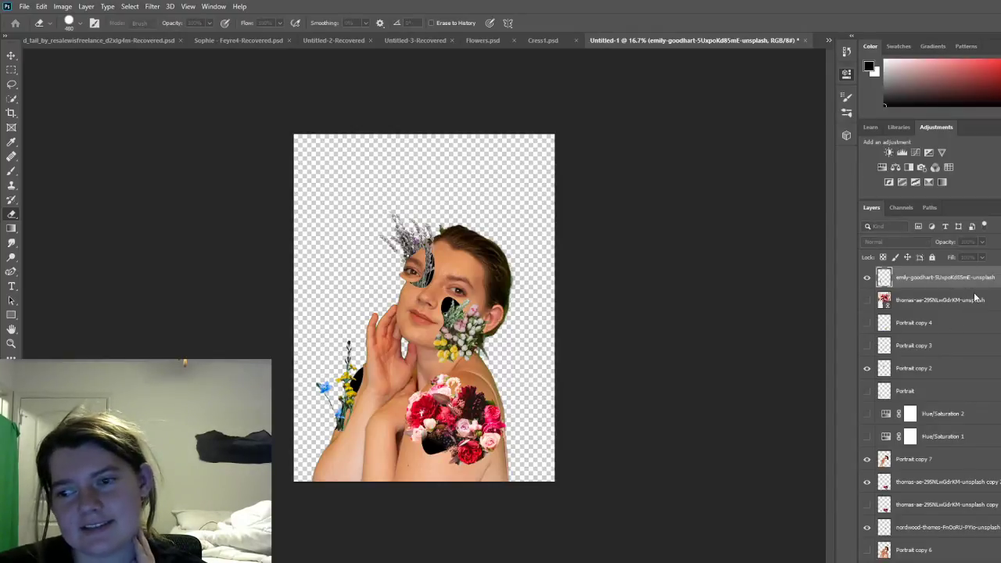
Step: Duplicate the cut-out wildflower layer
key("ctrl+j")
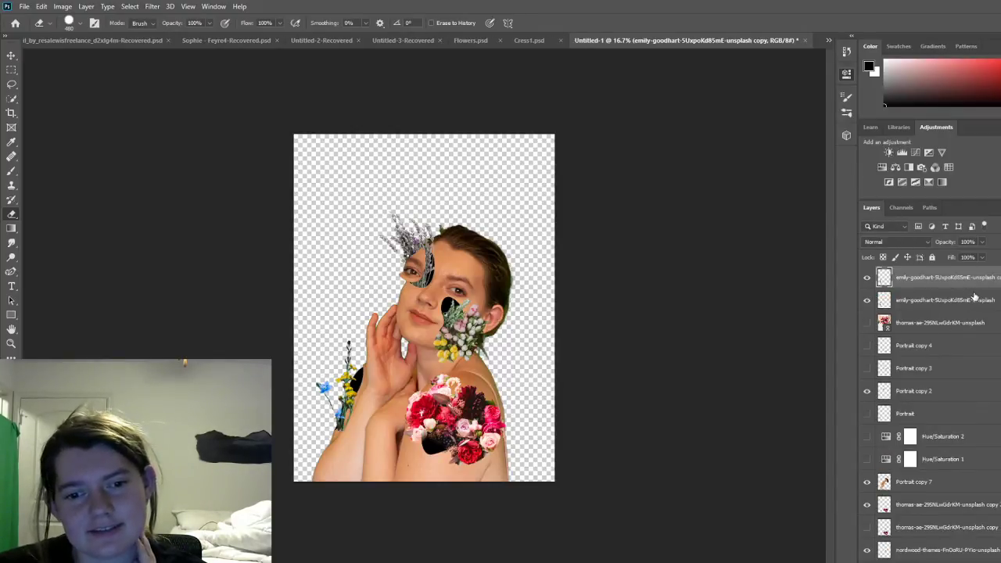
left_click(867, 300)
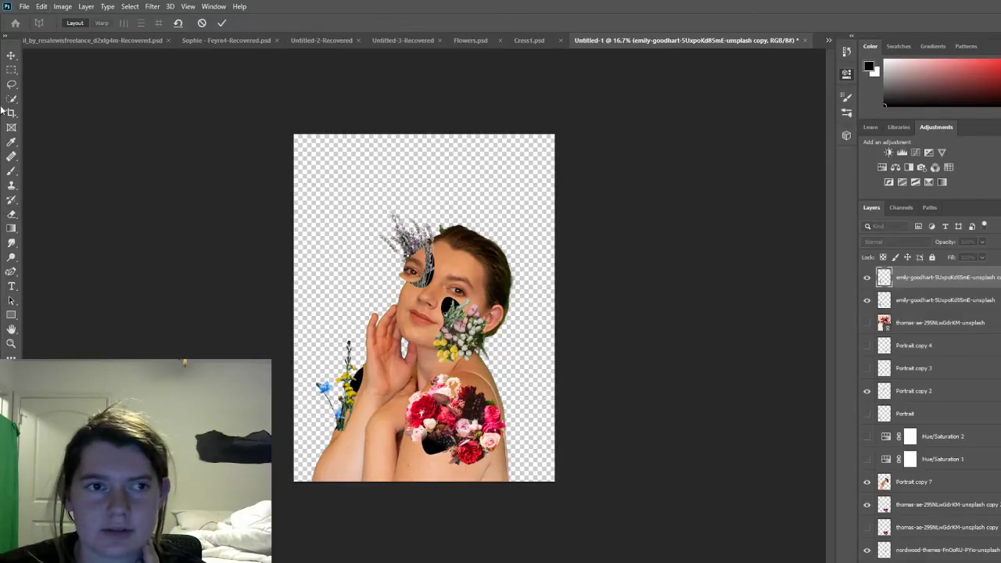
left_click(202, 23)
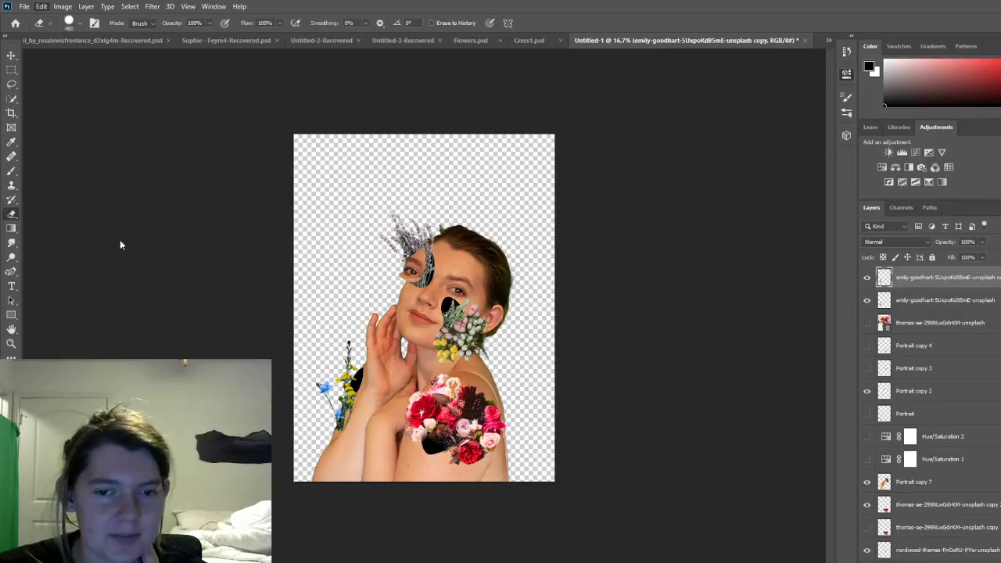
left_click(342, 423)
left_click(324, 384)
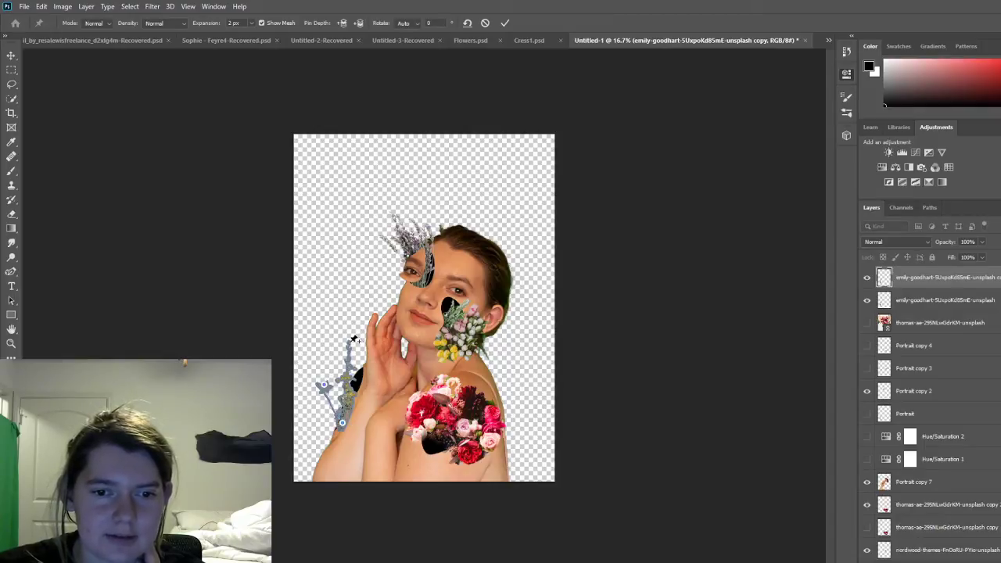
left_click(349, 342)
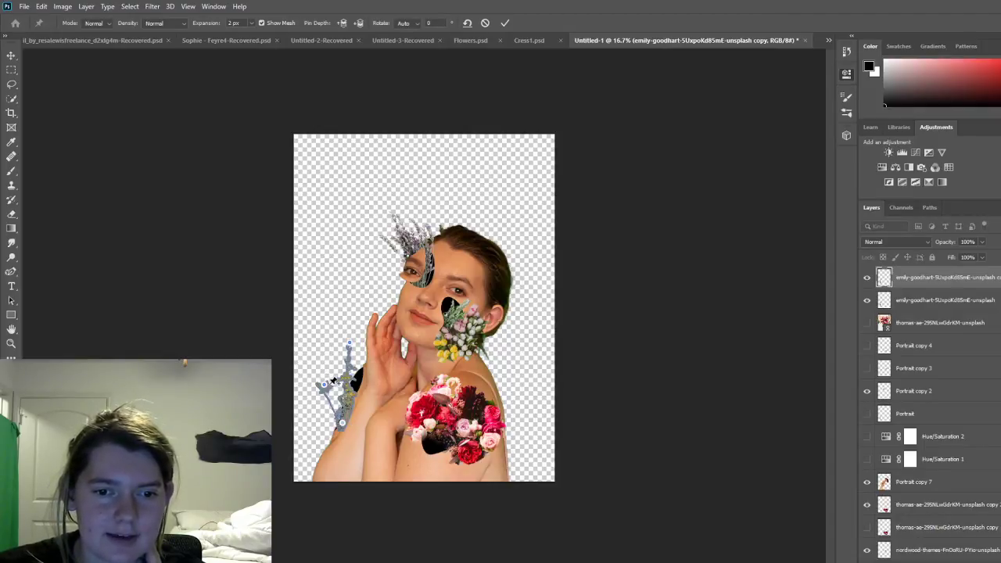
left_click(323, 384)
left_click_drag(327, 381, 298, 388)
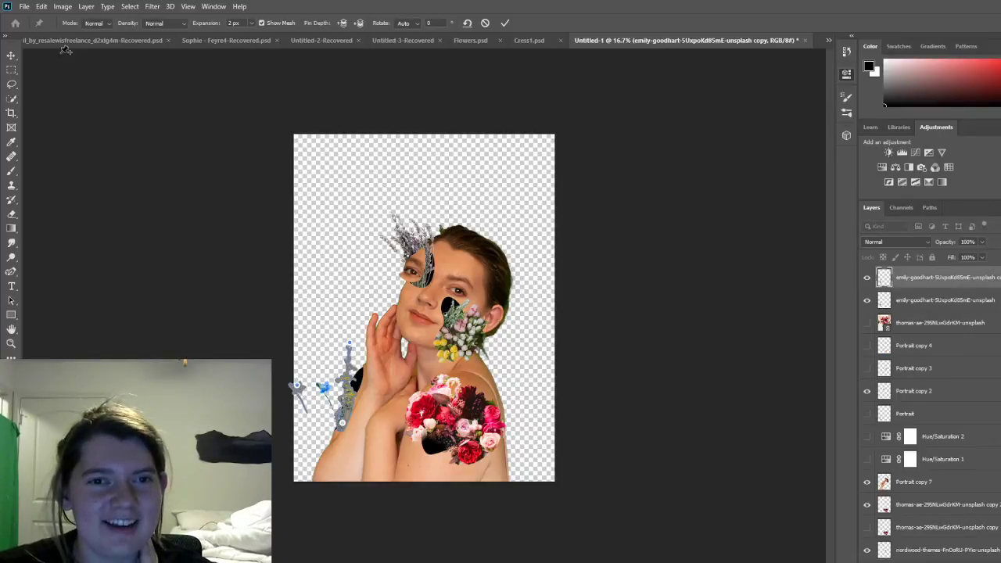
left_click(467, 24)
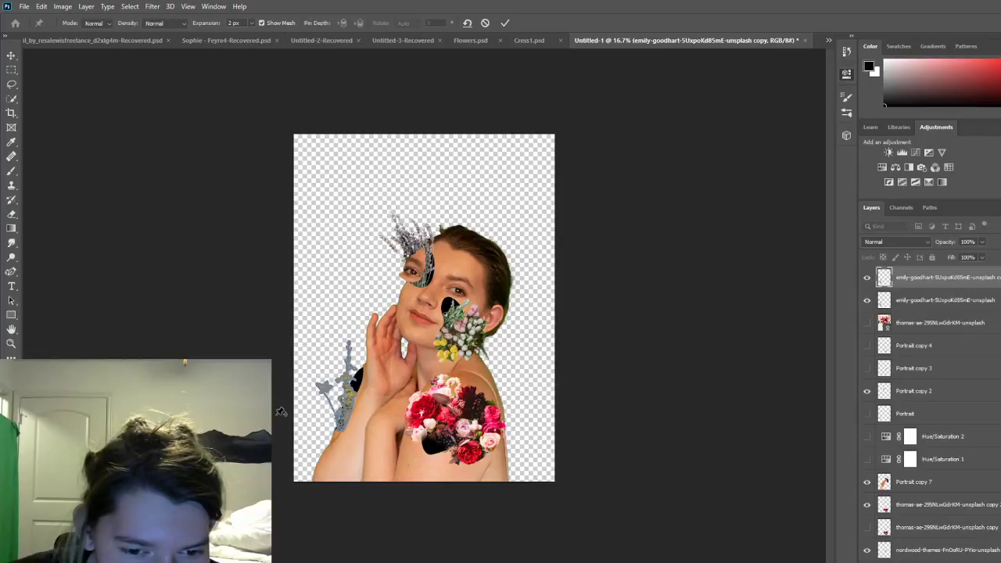
Step: Pin the base of the wildflower copy's stems with Puppet Warp and bend its blue blossom outward, away from the woman's arm
left_click(338, 424)
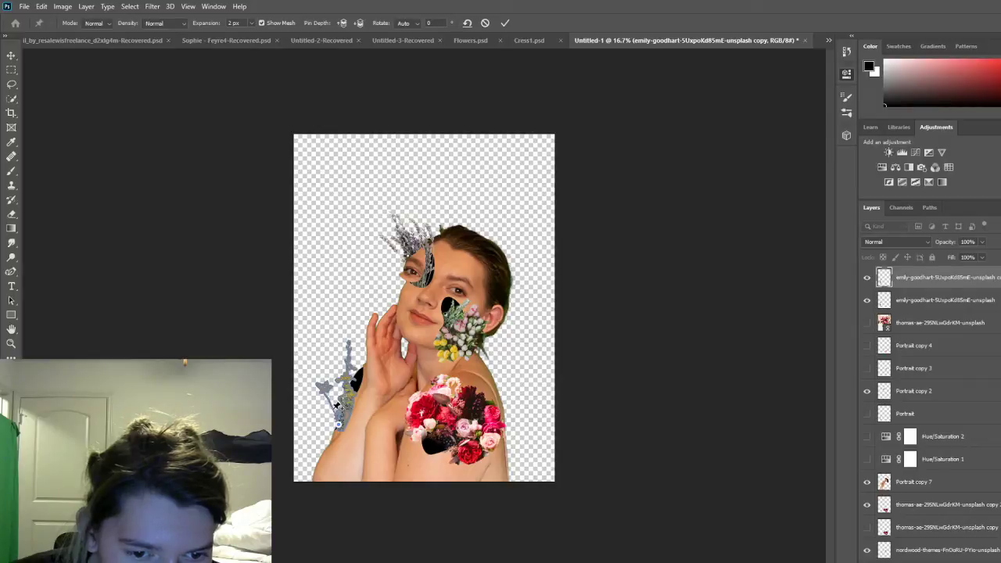
left_click_drag(337, 405, 317, 395)
left_click(324, 390)
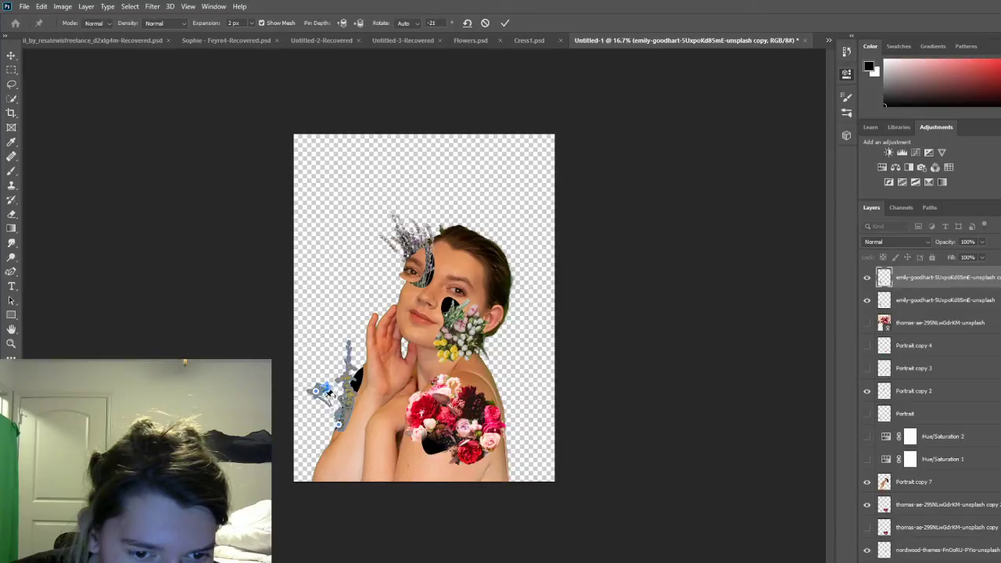
left_click_drag(326, 402, 329, 403)
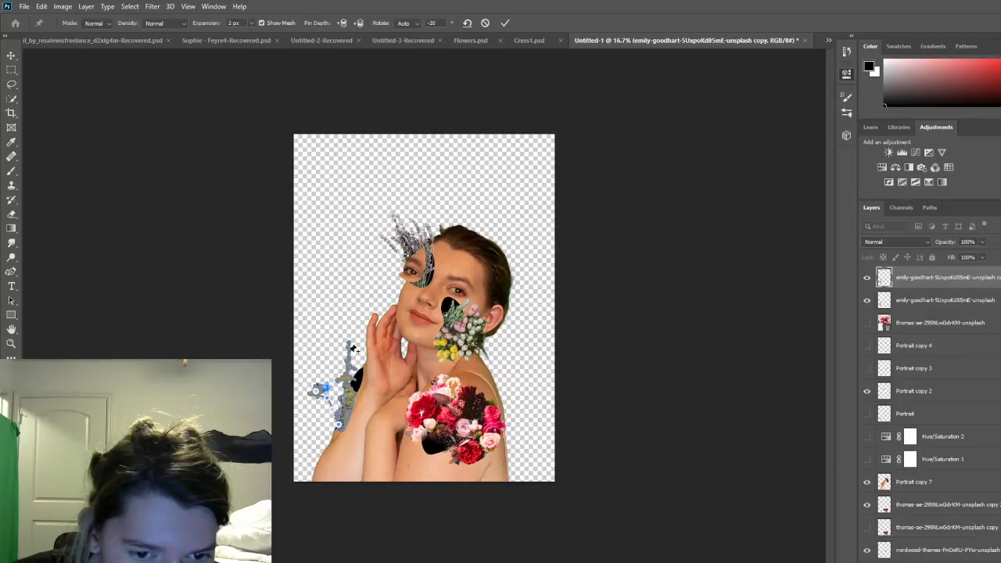
left_click_drag(327, 401, 327, 400)
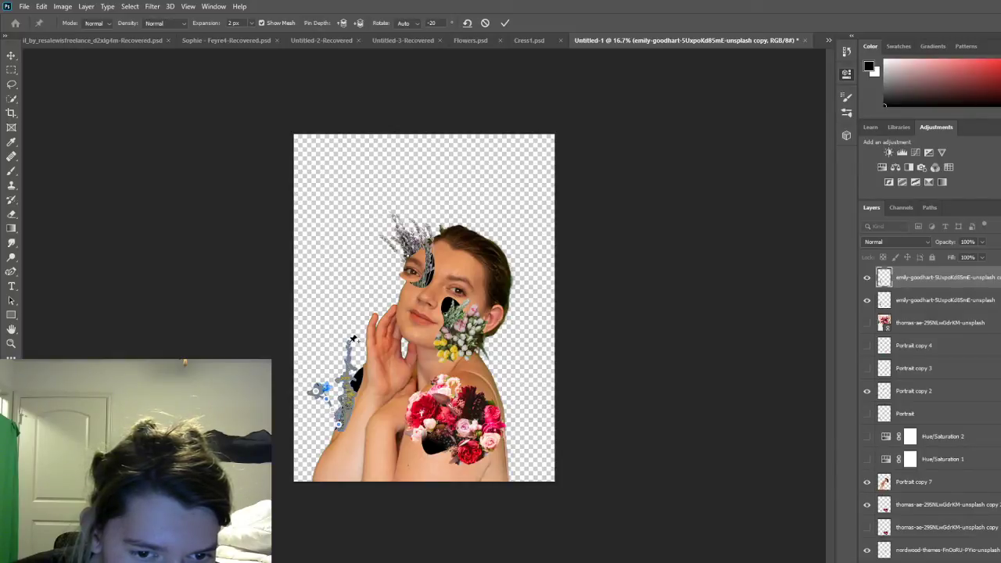
Step: Bend the copy's tall dark stem outward from the woman, pin the middle of the yellow blossoms, and apply the Puppet Warp
left_click(354, 350)
left_click_drag(354, 350, 334, 343)
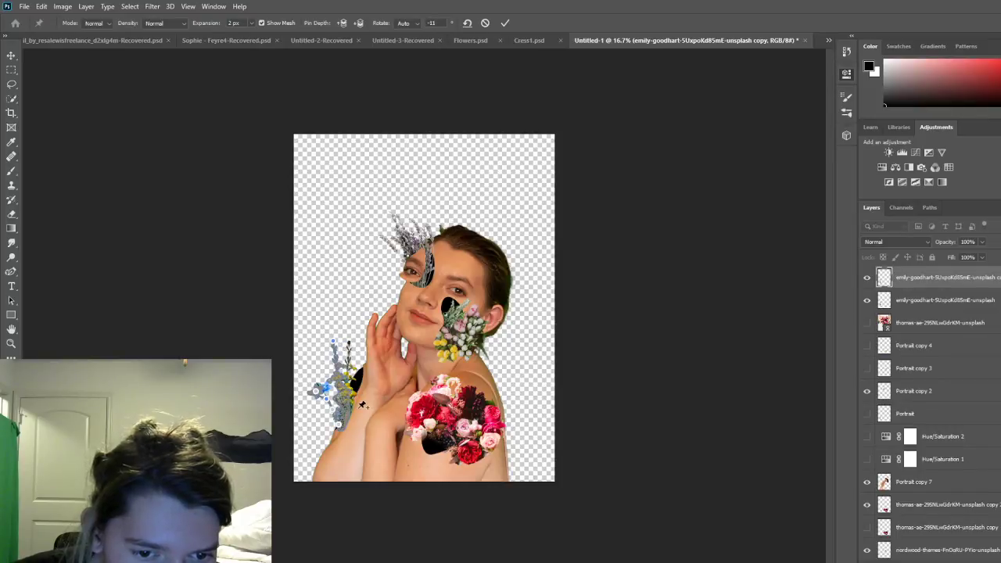
left_click(342, 388)
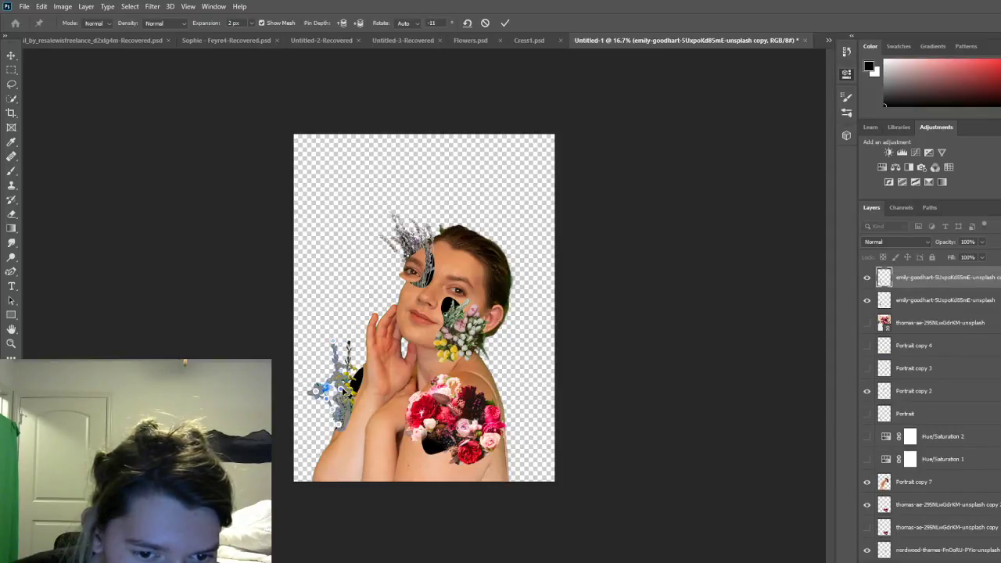
left_click_drag(345, 386, 344, 390)
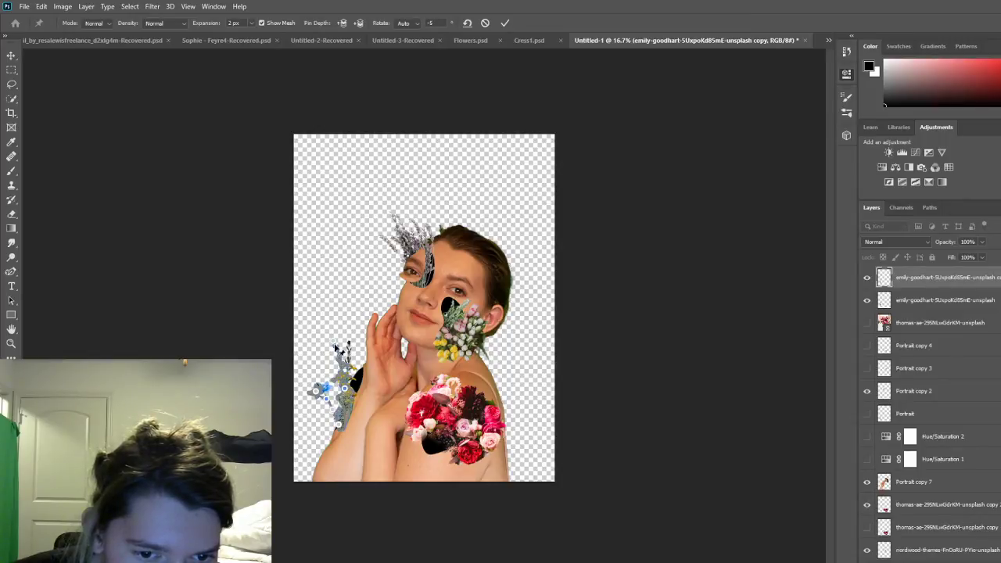
left_click_drag(331, 345, 325, 351)
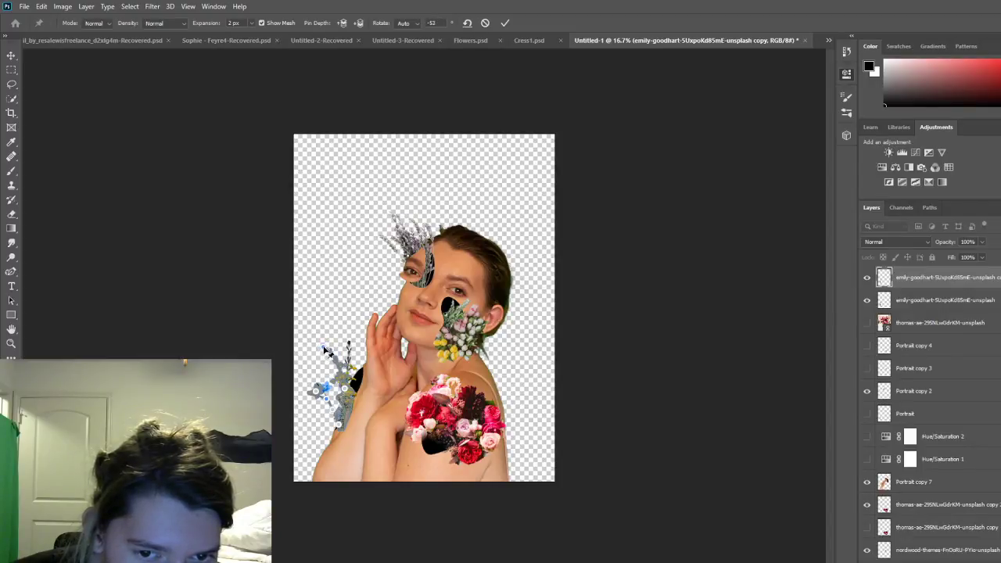
left_click(505, 23)
key("e")
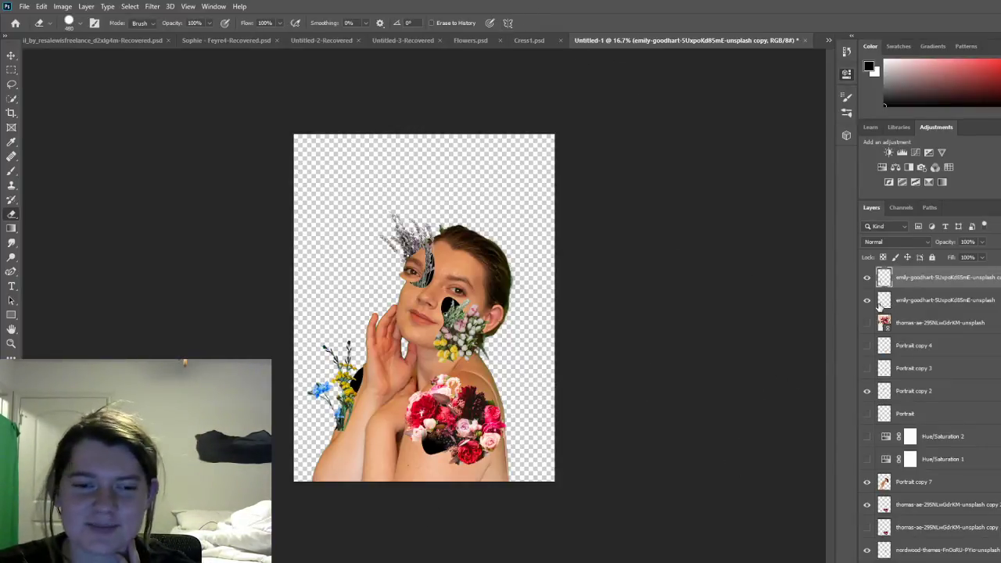
Step: Check the bent wildflower copy by toggling its visibility, and undo its horizontal flip
left_click(867, 278)
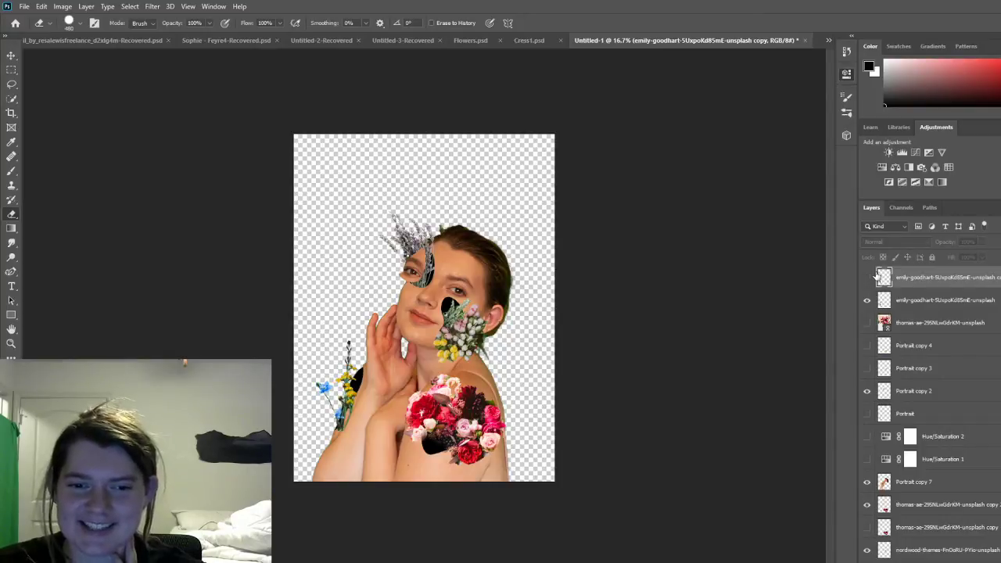
left_click(867, 277)
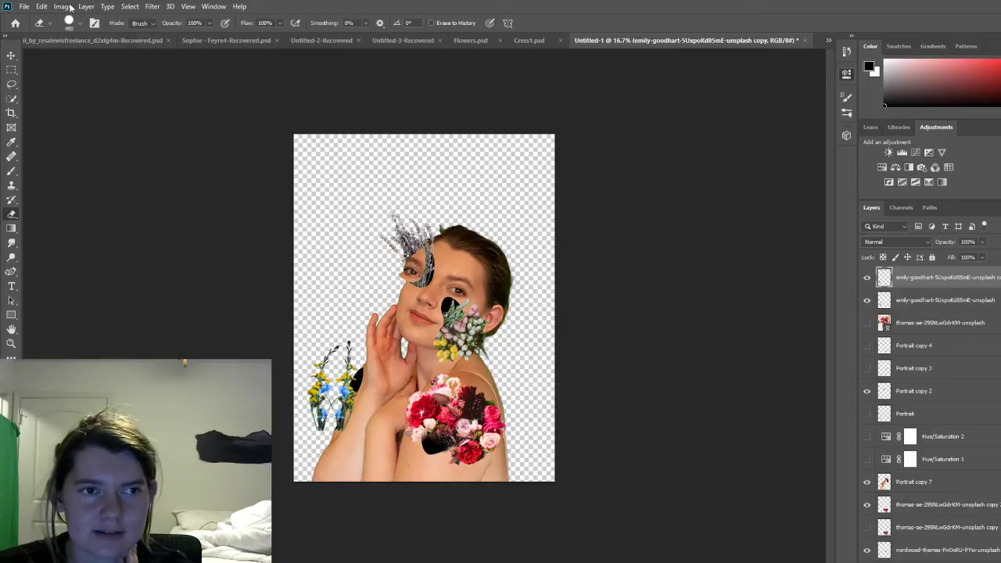
key("ctrl+z")
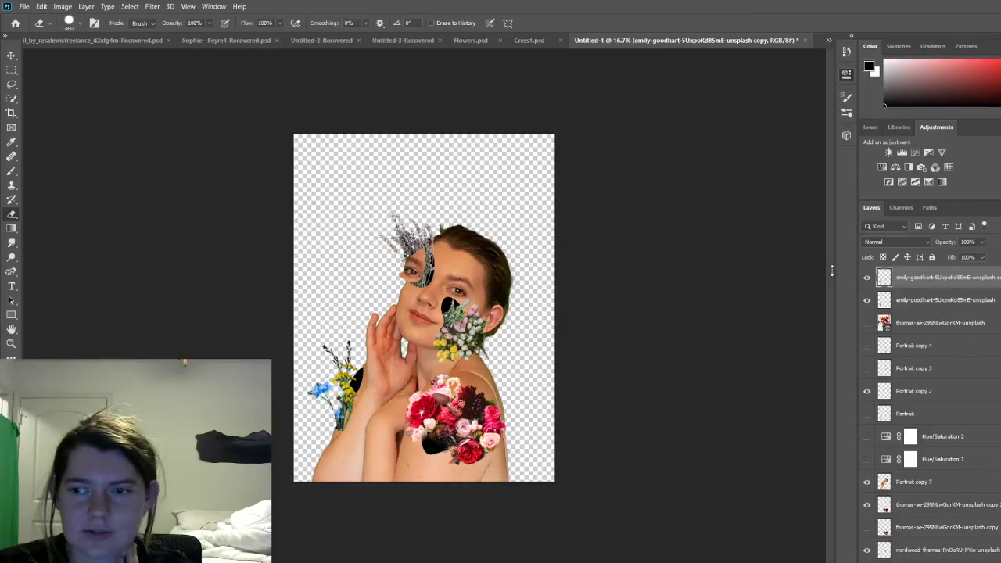
Step: Flip the original wildflower layer horizontally, scale it to 149.57%, rotate it -0.36°, and place it over the dark hole behind the raised arm
left_click(885, 301)
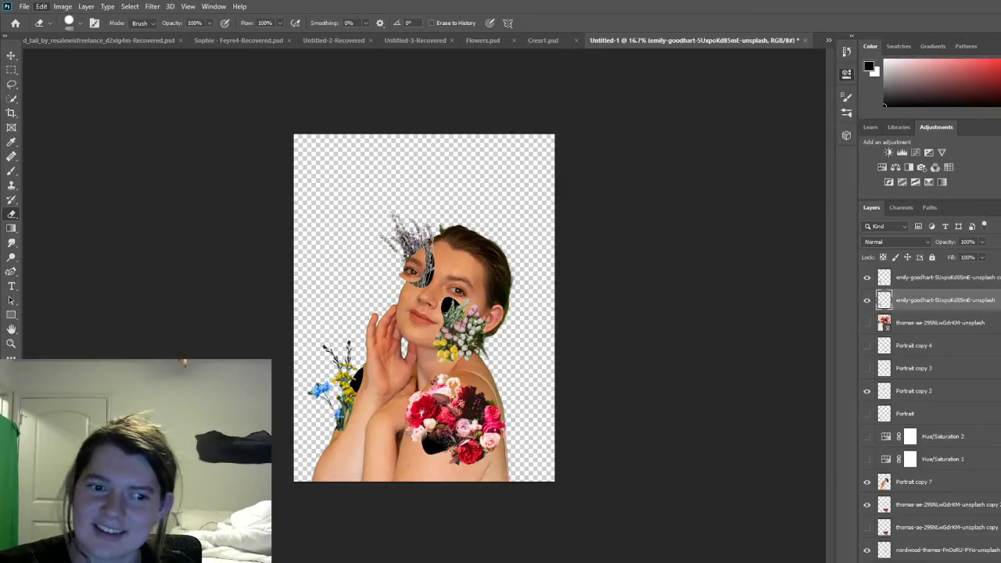
left_click(226, 391)
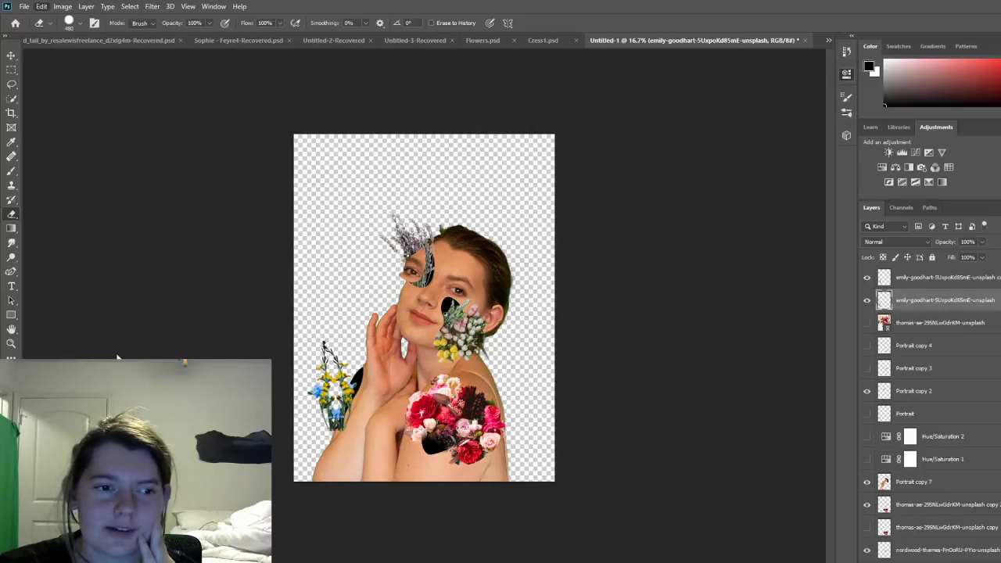
key("ctrl+t")
left_click_drag(356, 348, 384, 339)
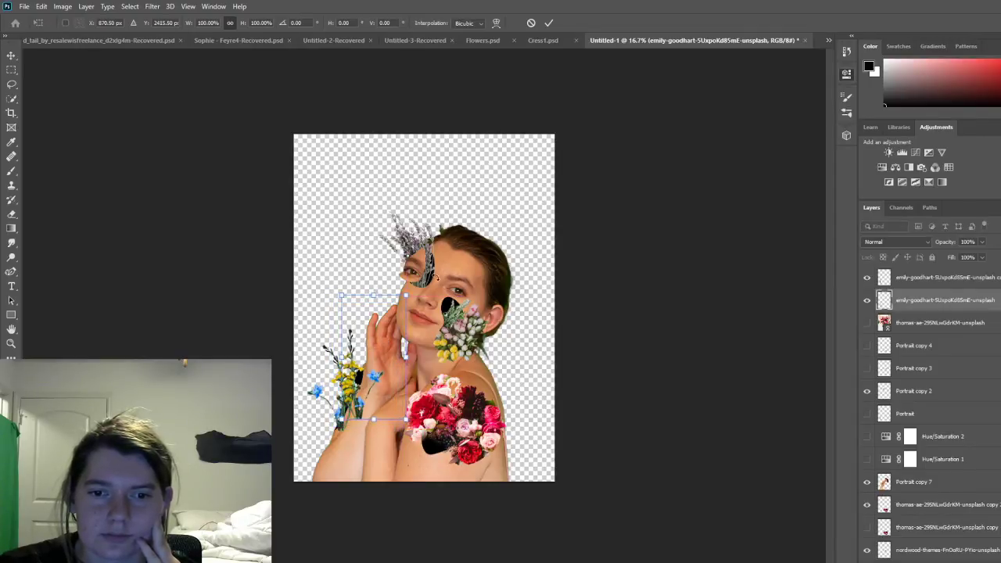
mouse_move(437, 277)
left_mouse_down()
mouse_move(433, 269)
mouse_move(432, 282)
left_mouse_up()
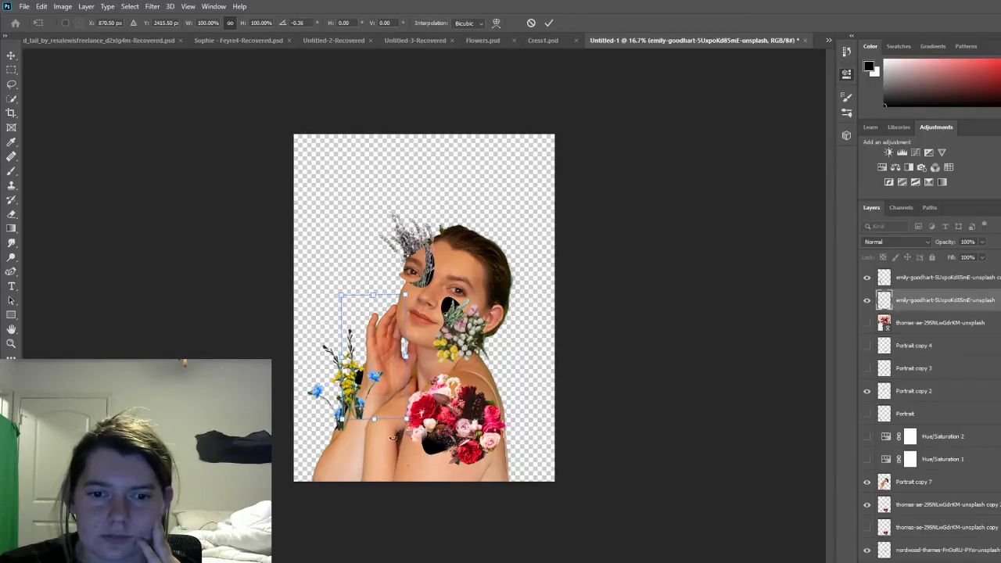
left_click_drag(373, 420, 379, 378)
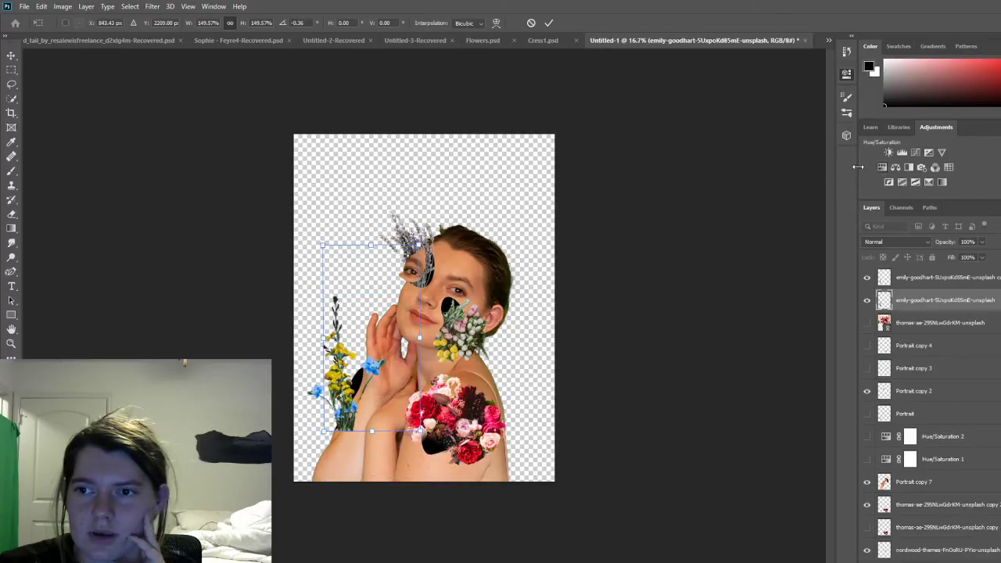
left_click(549, 23)
key("e")
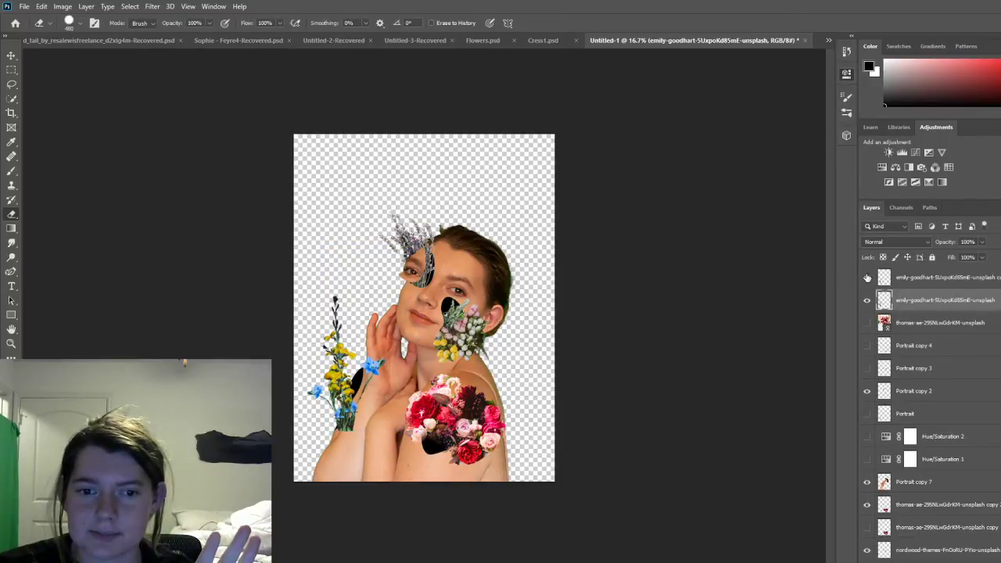
Step: Add a Hue/Saturation adjustment that shifts the enlarged wildflowers' yellow blossoms to blue, and clip it to that layer
left_click(882, 169)
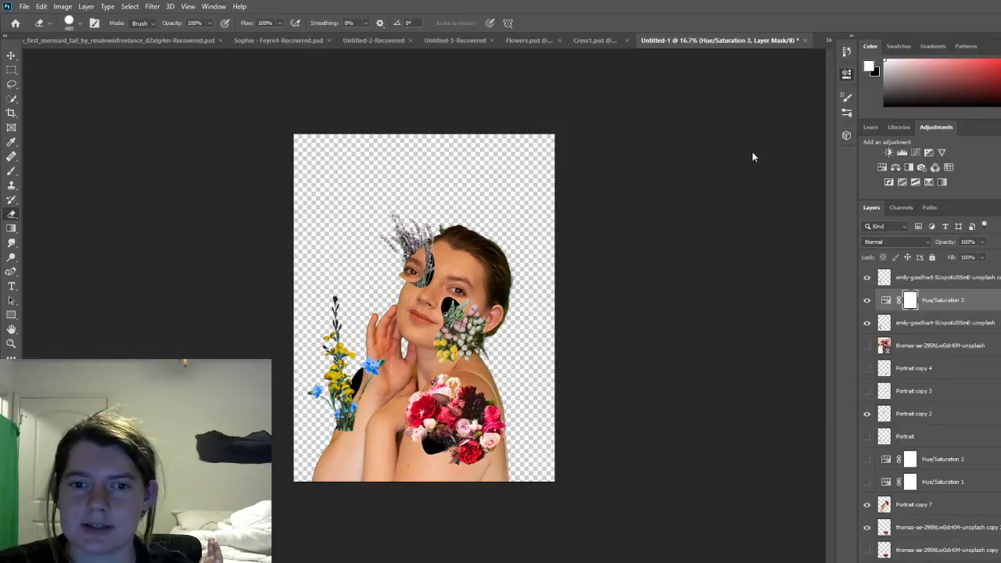
left_click_drag(753, 153, 845, 160)
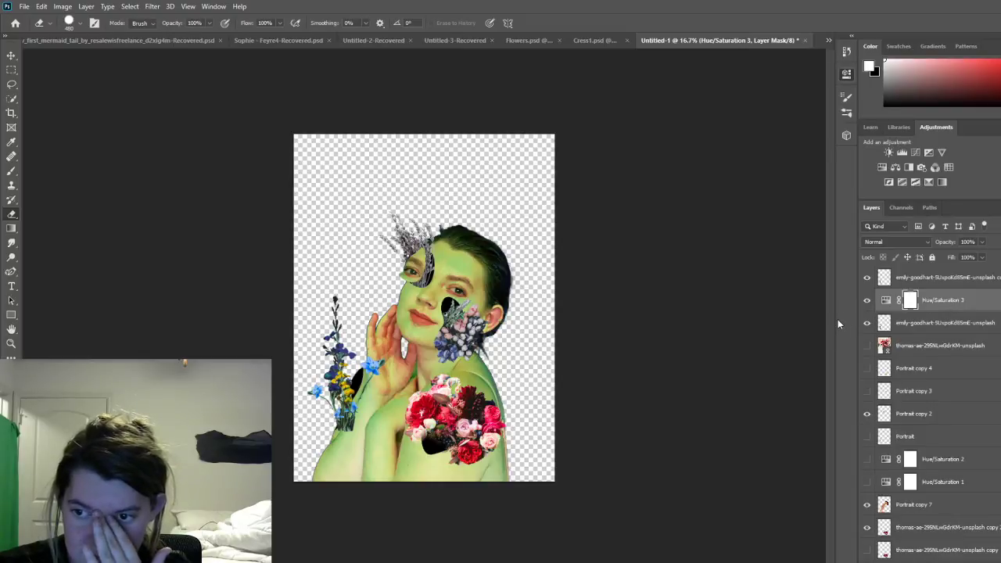
key("ctrl+alt+g")
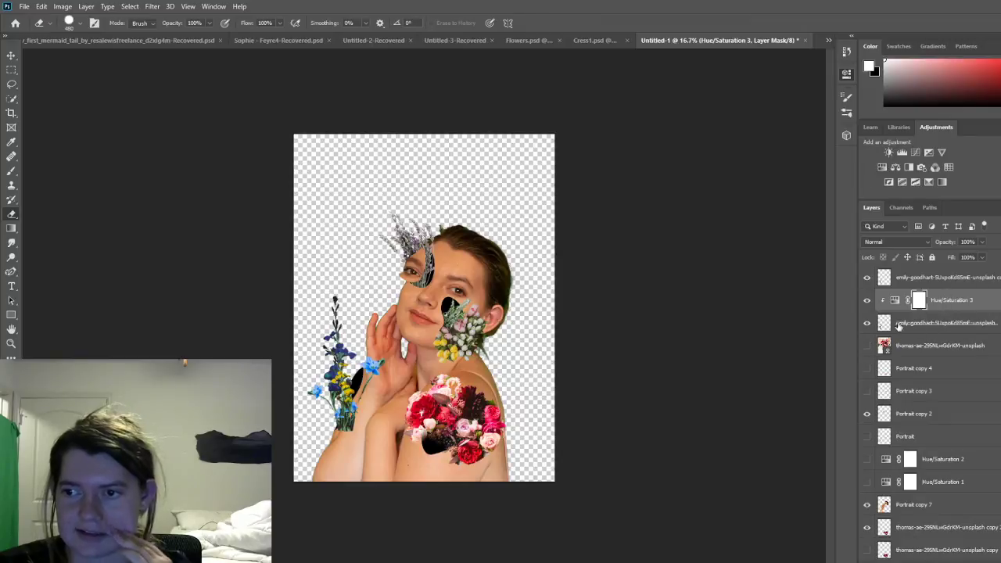
Step: Move both wildflower layers and their Hue/Saturation adjustment directly beneath the Portrait copy 7 layer
left_click(975, 279)
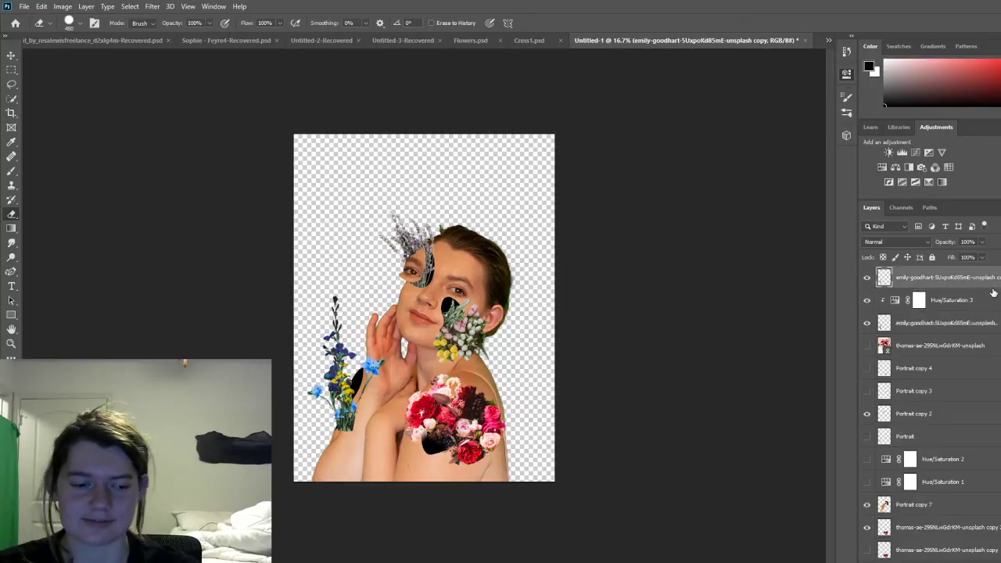
left_click(998, 306, "ctrl")
left_click(998, 323, "ctrl")
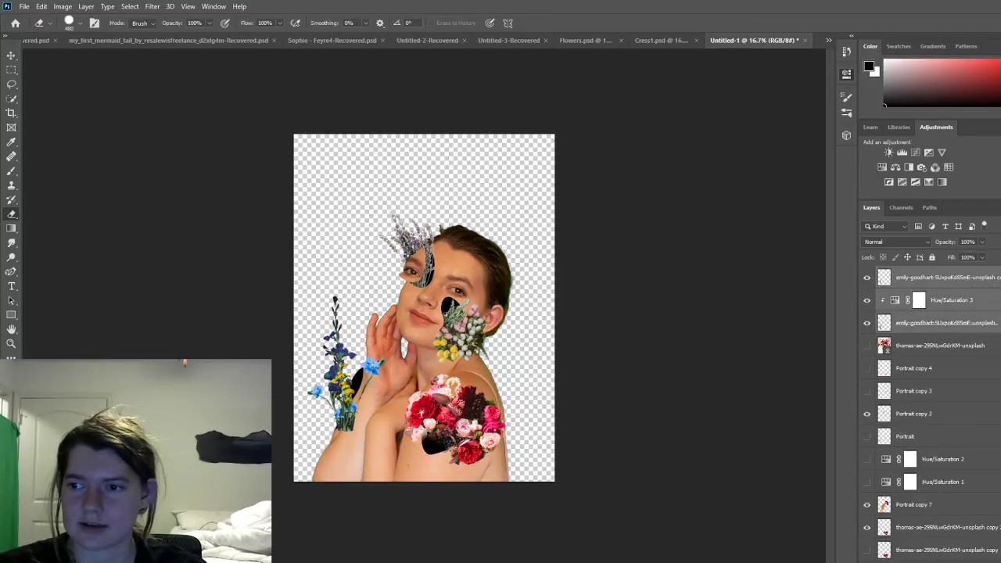
left_click_drag(994, 323, 994, 517)
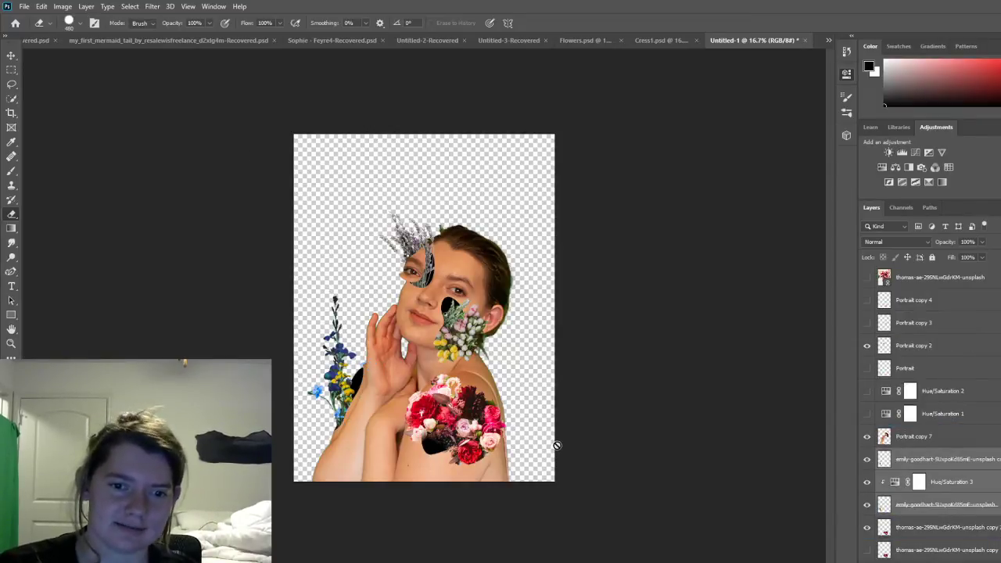
Step: Compare the two wildflower layers behind the raised arm by toggling the visibility of each
left_click(990, 480)
left_click(863, 460)
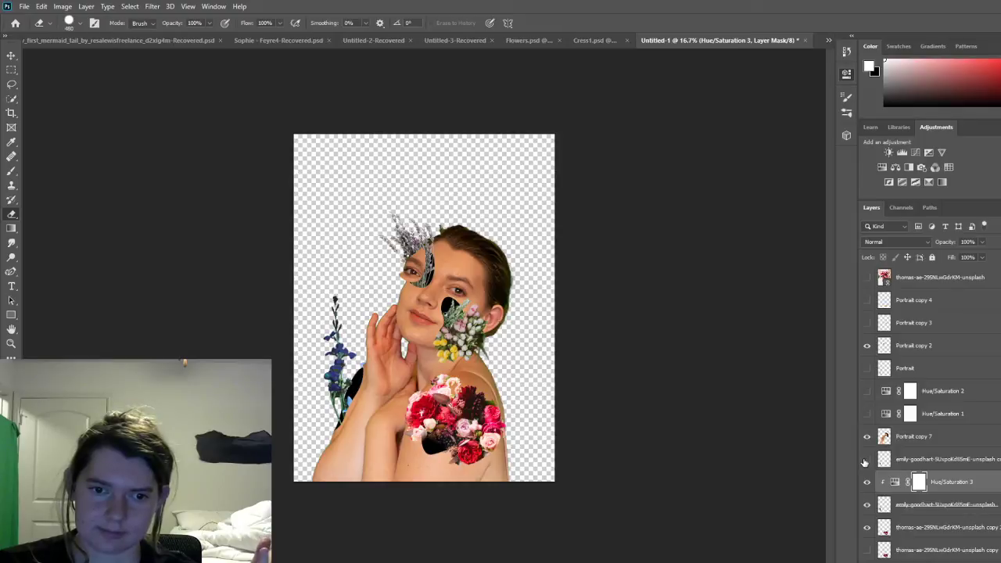
left_click(866, 460)
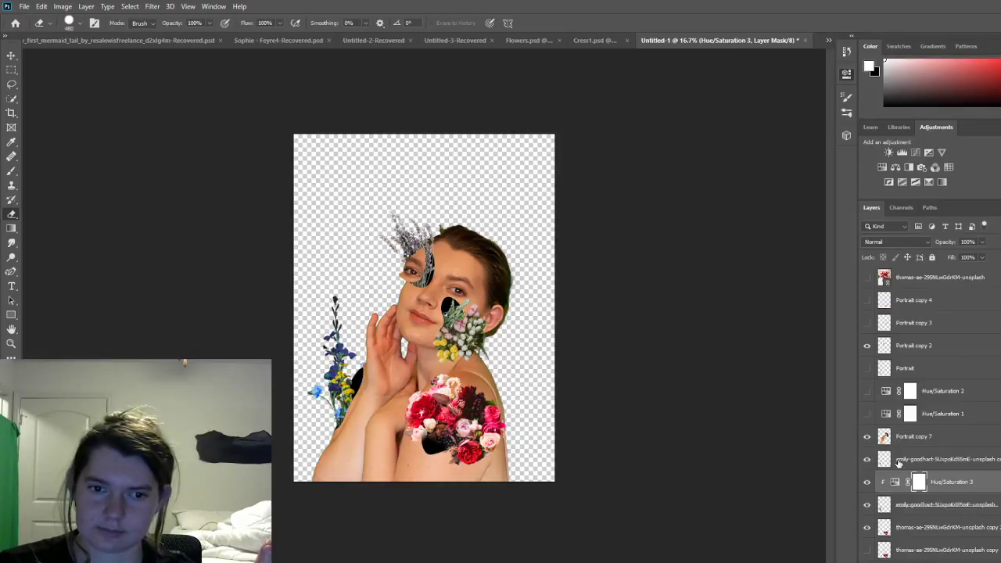
left_click(867, 505)
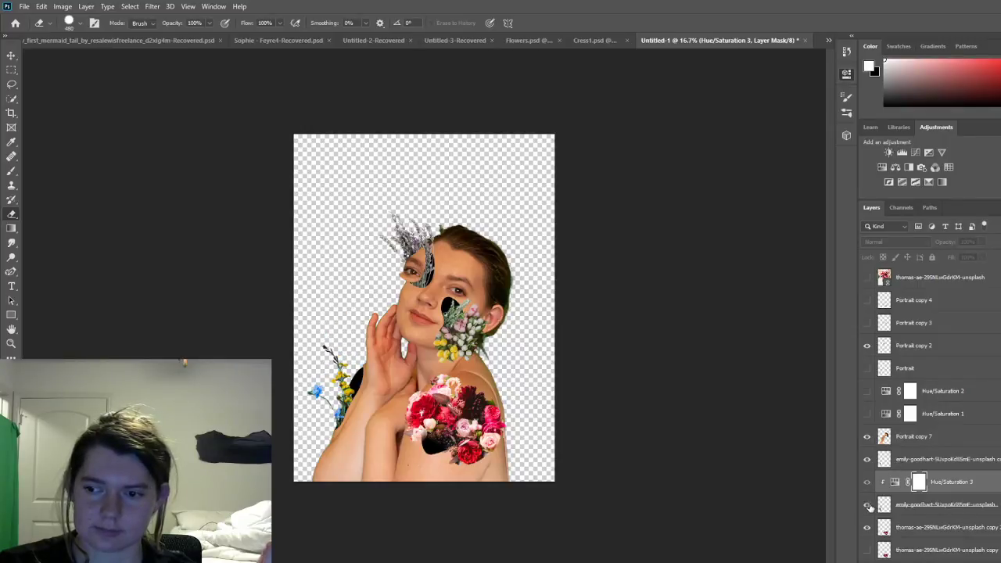
left_click(867, 506)
left_click(868, 506)
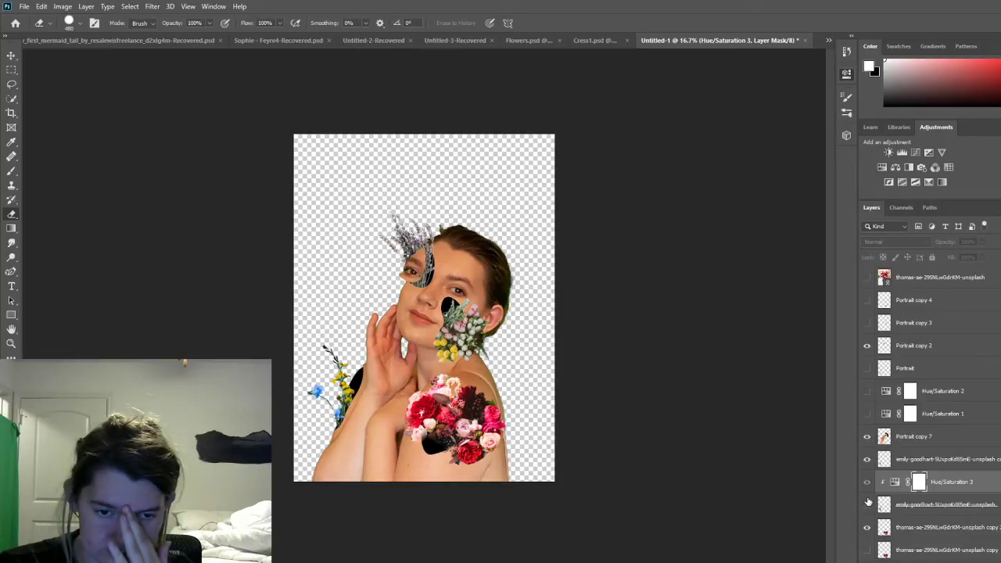
left_click(867, 504)
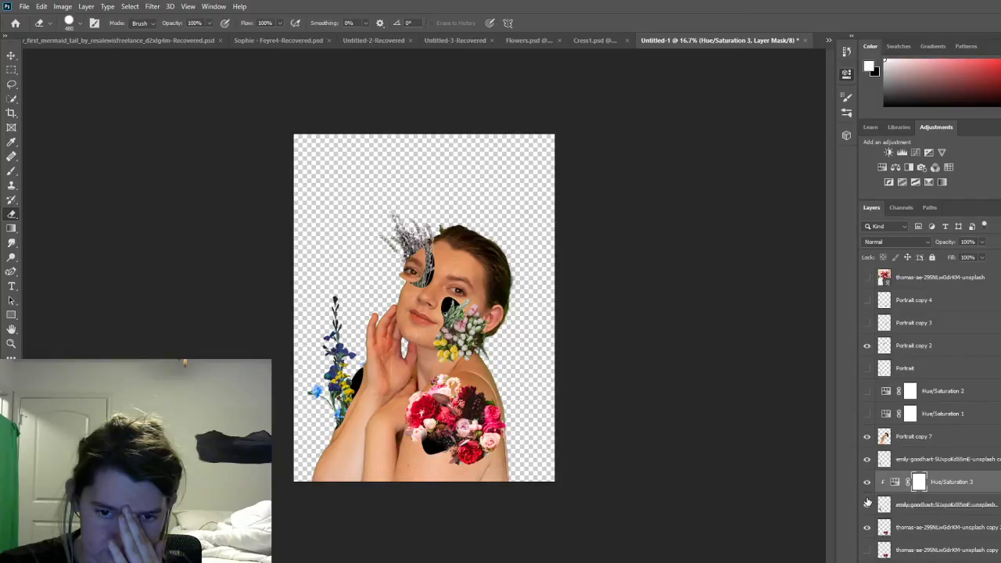
left_click(867, 505)
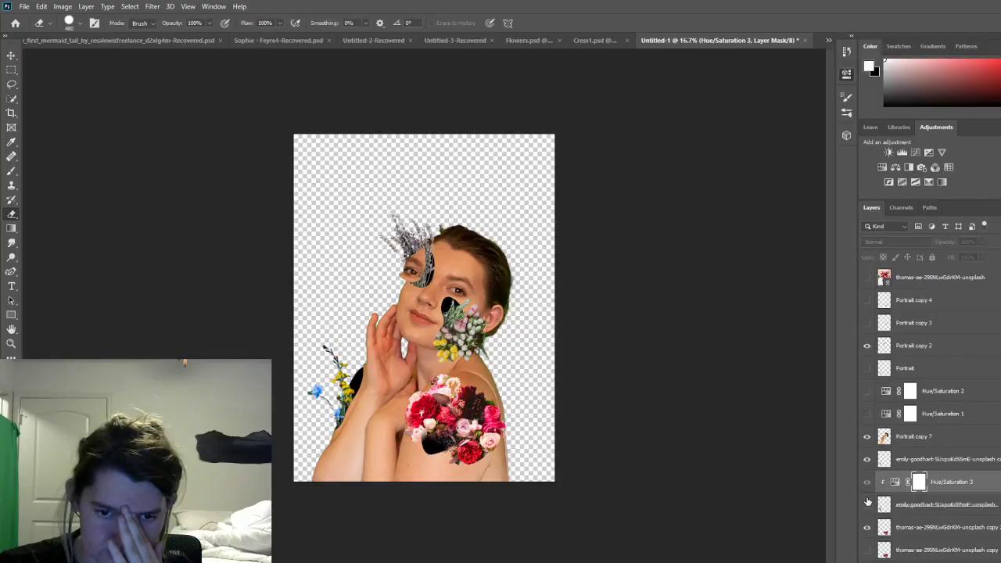
left_click(867, 505)
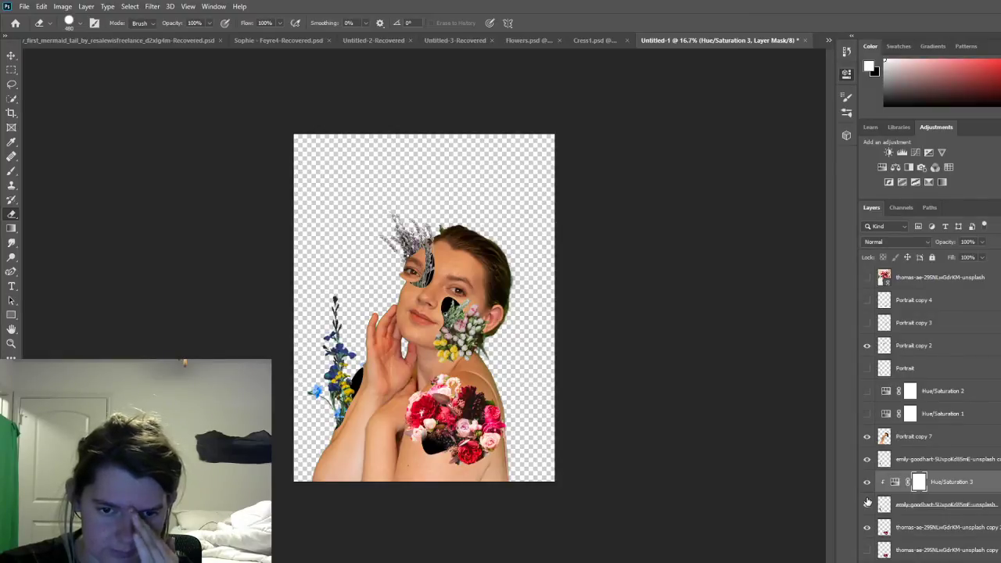
Step: With Puppet Warp, pin the stem base and middle of the recoloured wildflowers and bend their light-blue blossom upward beside the woman's hand
left_click(939, 505)
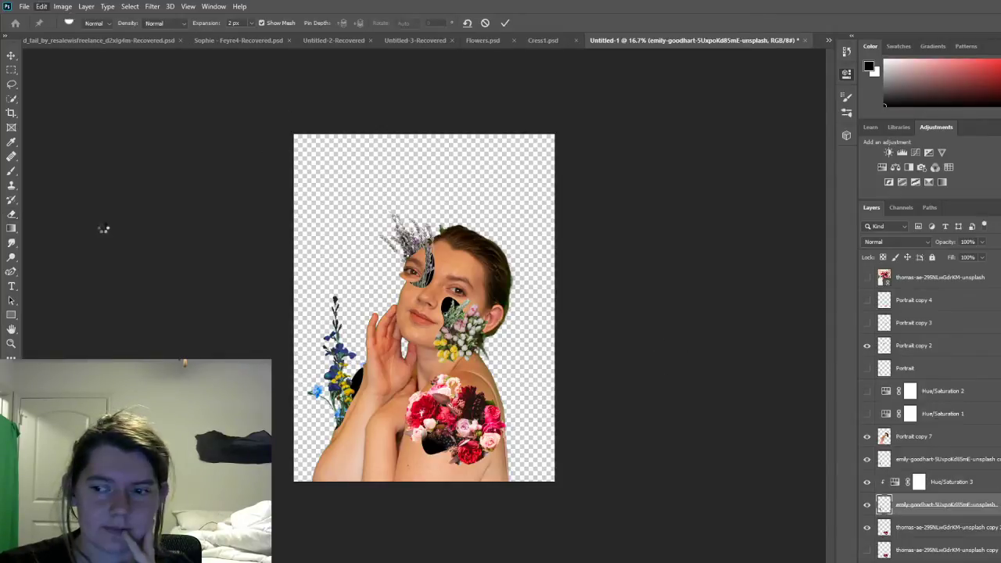
left_click(349, 426)
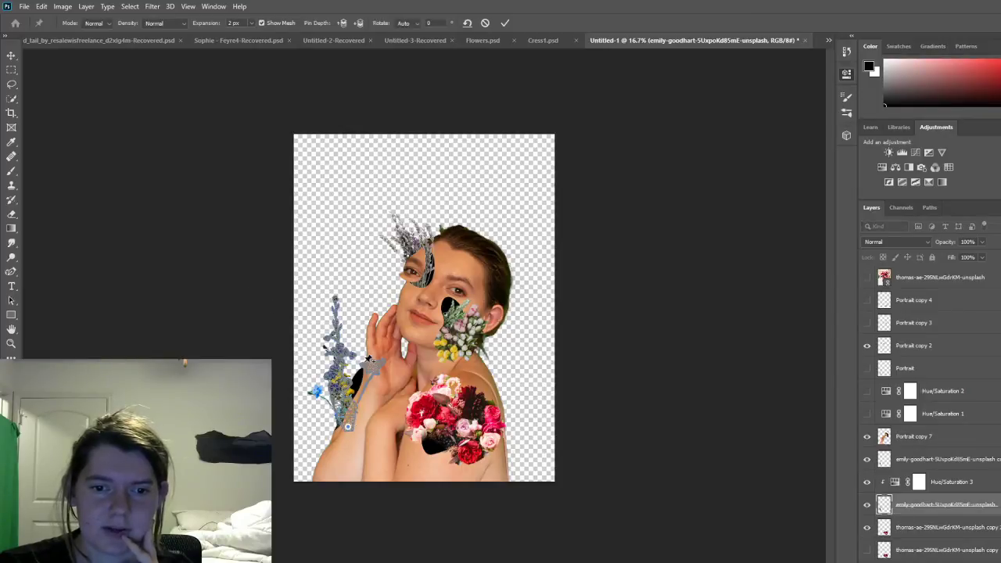
left_click(373, 368)
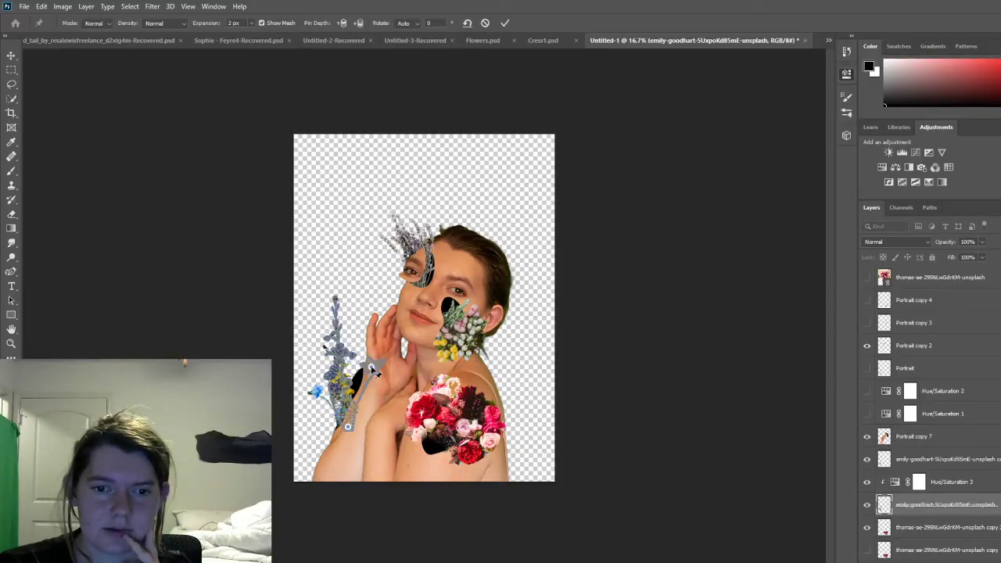
left_click_drag(372, 368, 366, 356)
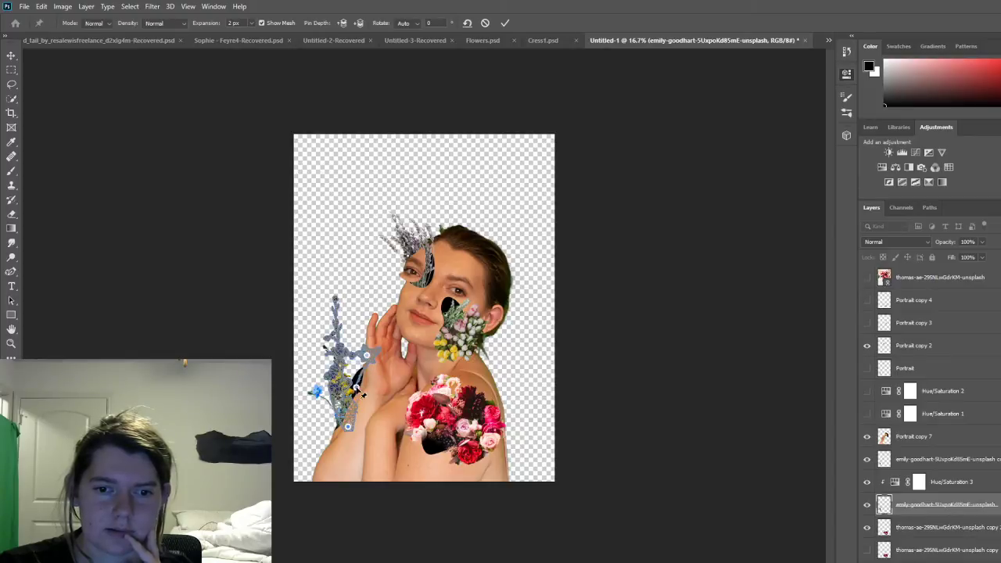
left_click(361, 394)
left_click(367, 352)
mouse_move(366, 356)
left_mouse_down()
mouse_move(349, 349)
mouse_move(371, 354)
left_mouse_up()
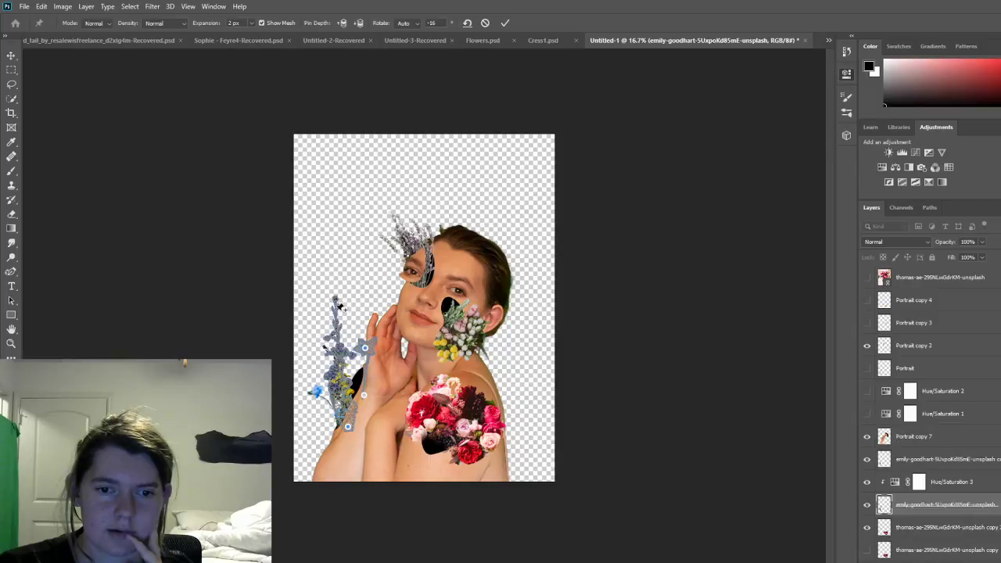
Step: Bend the tall stem of the recoloured wildflowers outward from the woman in a curve and apply the Puppet Warp
left_click_drag(340, 294, 353, 380)
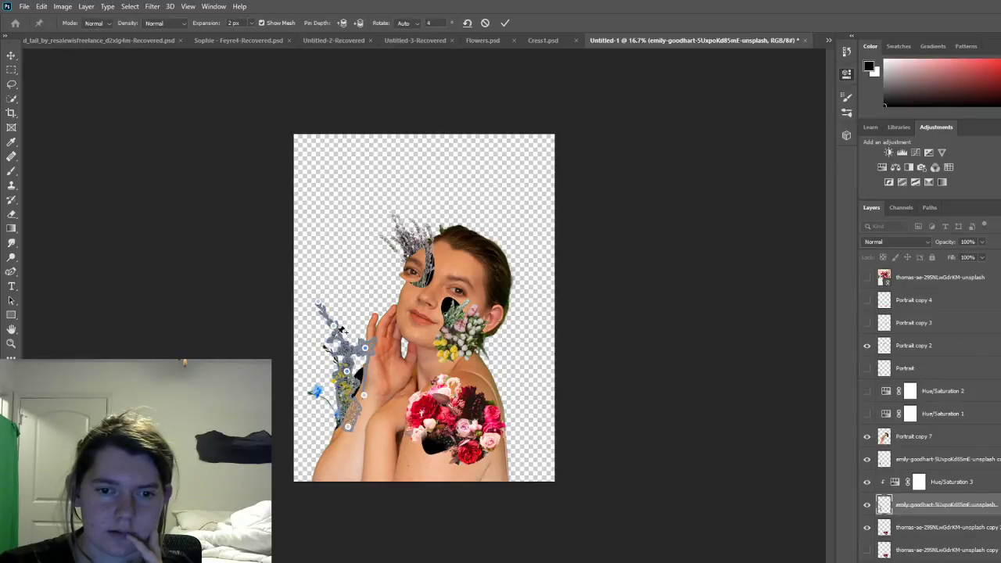
left_click_drag(337, 328, 339, 322)
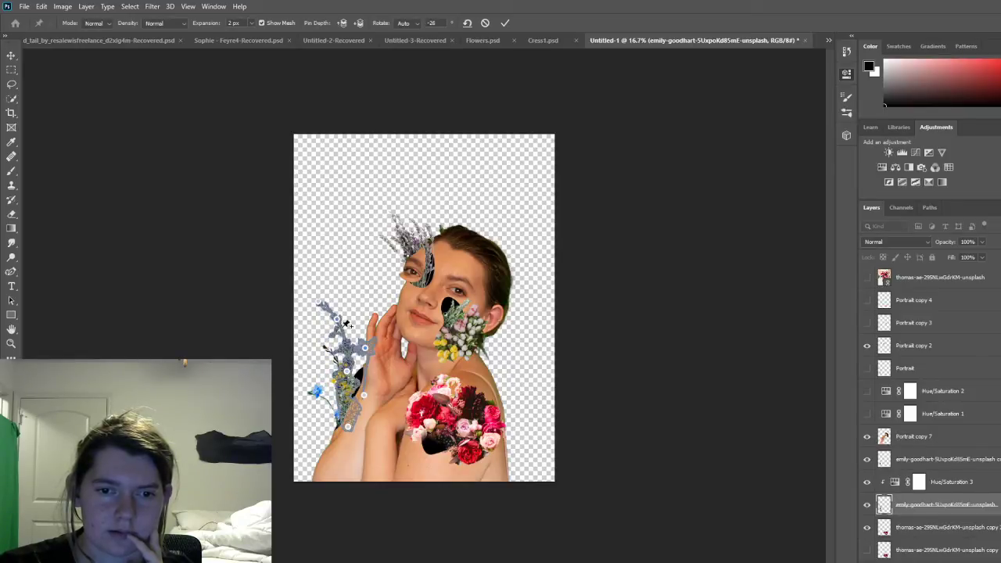
left_click(505, 23)
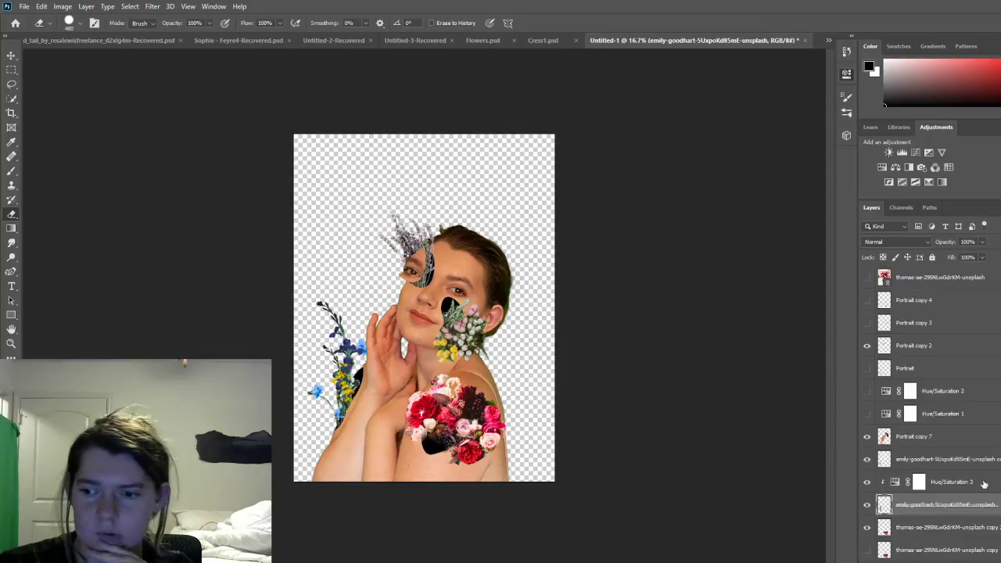
Step: Create a new layer beneath Portrait copy 7 and paint soft black behind the raised arm at the base of the wildflowers
left_click(962, 438)
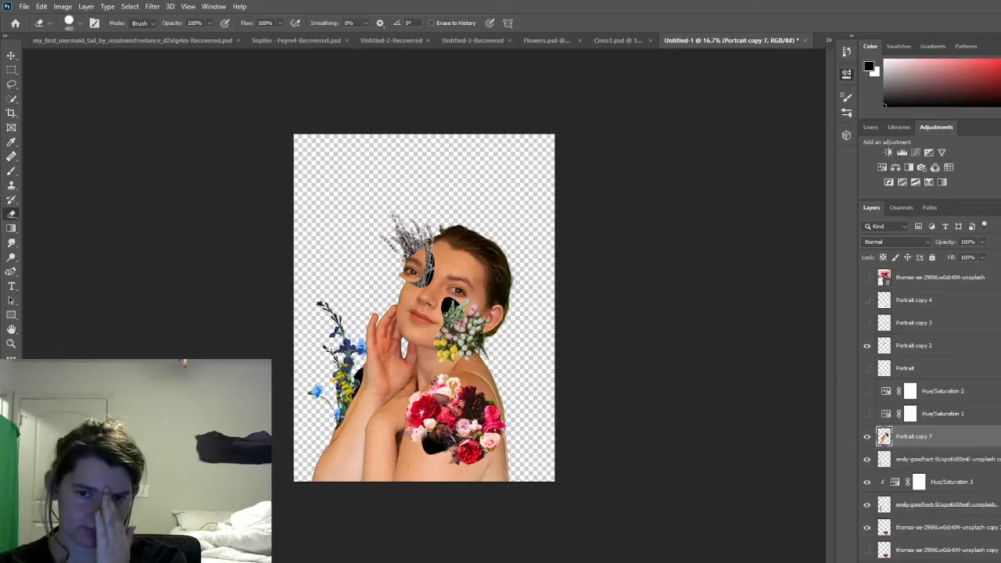
left_click(973, 462)
key("ctrl+shift+alt+n")
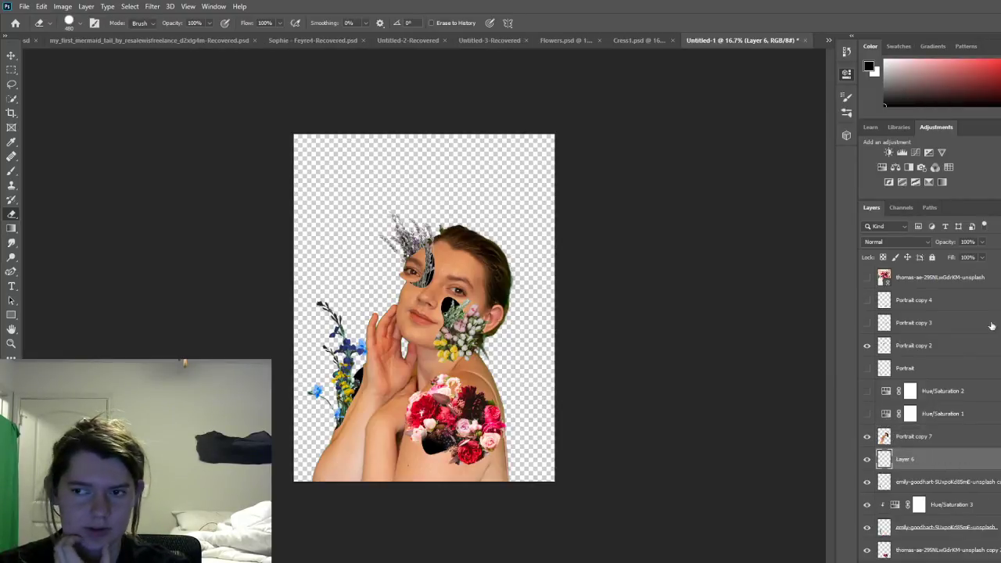
left_click(11, 171)
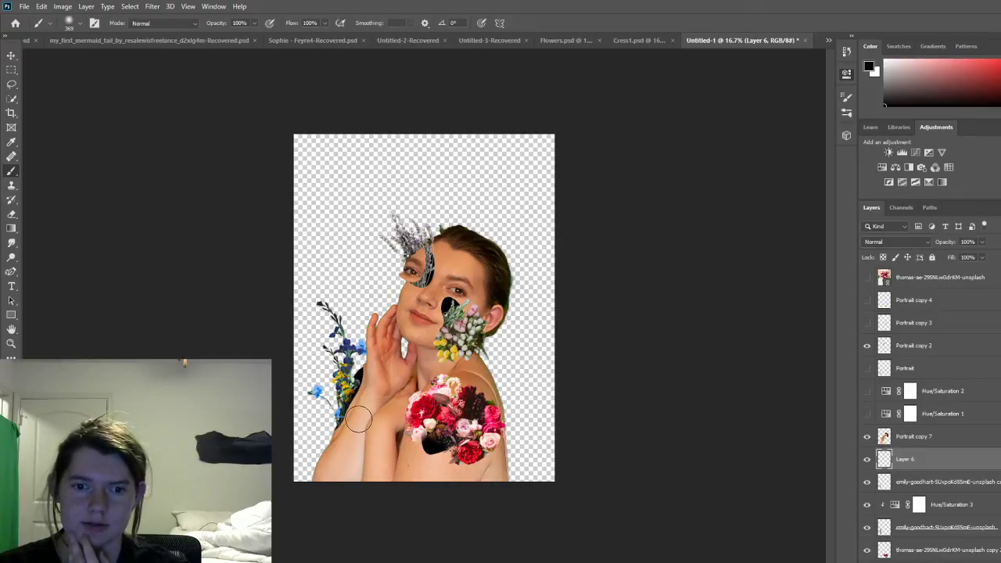
mouse_move(350, 431)
left_mouse_down()
mouse_move(341, 438)
mouse_move(354, 422)
mouse_move(366, 425)
left_mouse_up()
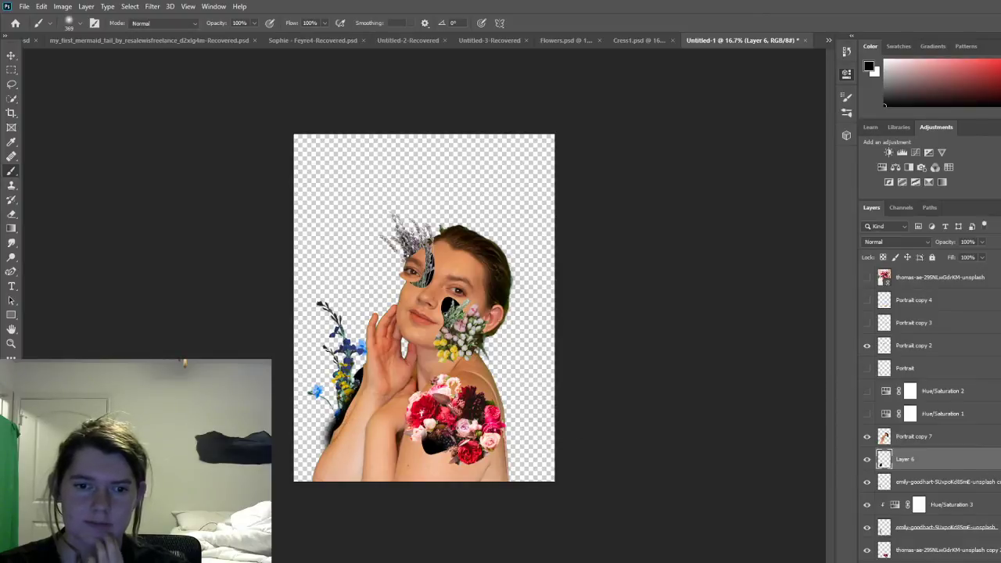
Step: Outline the stray black outside the lower forearm with the Curvature Pen, convert the path to a selection, and erase it from Layer 6
left_click(11, 273)
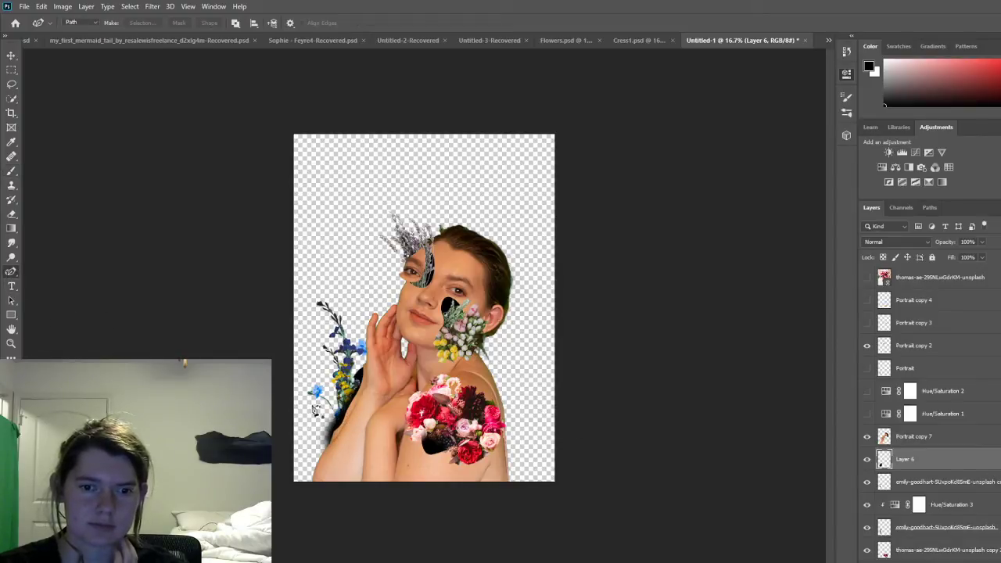
left_click(344, 422)
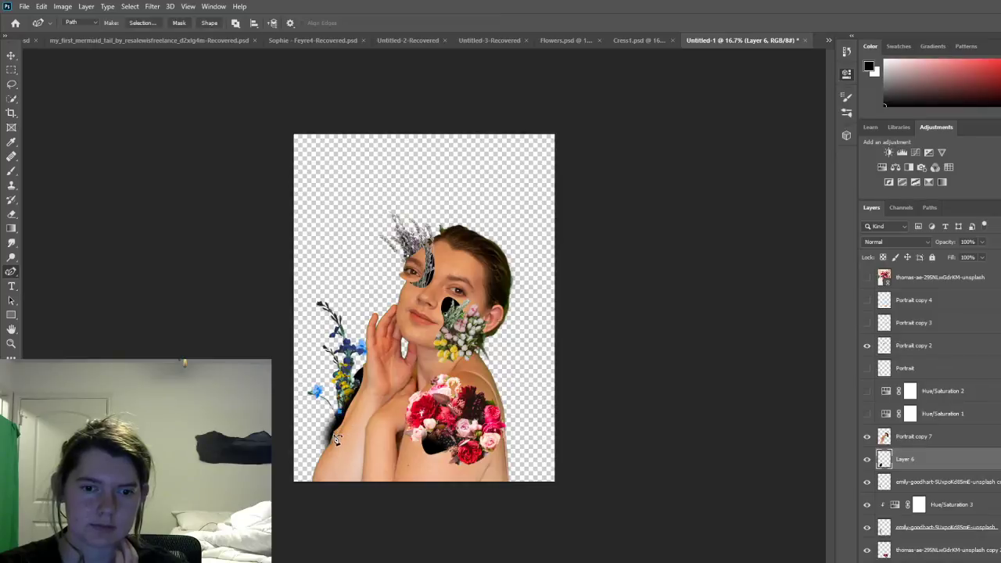
left_click(337, 439)
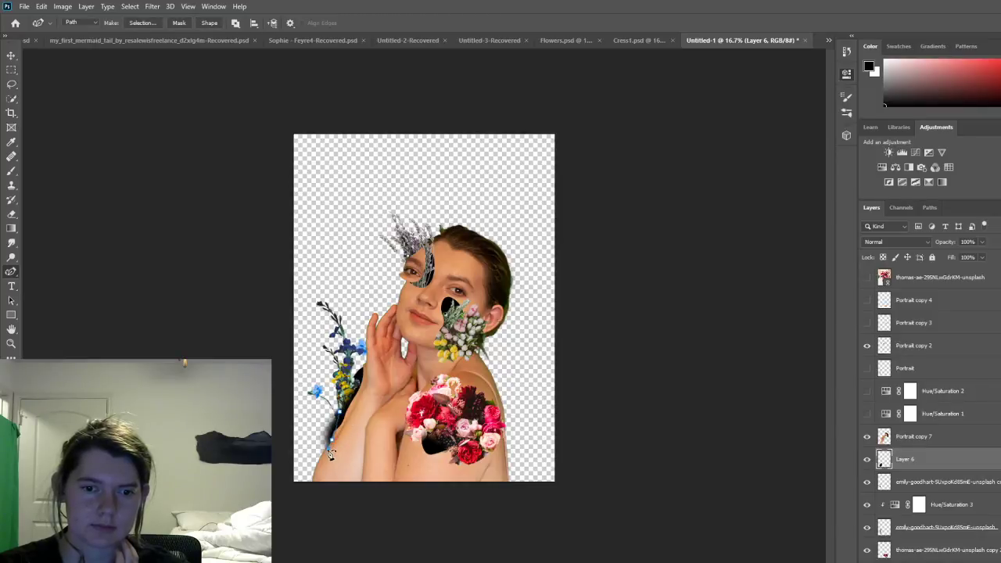
left_click(323, 452)
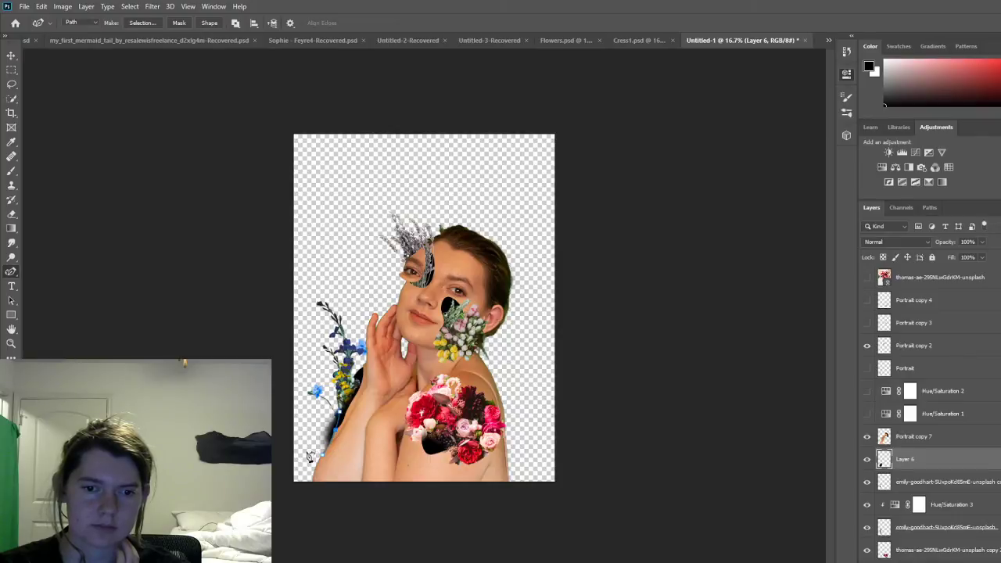
left_click(309, 447)
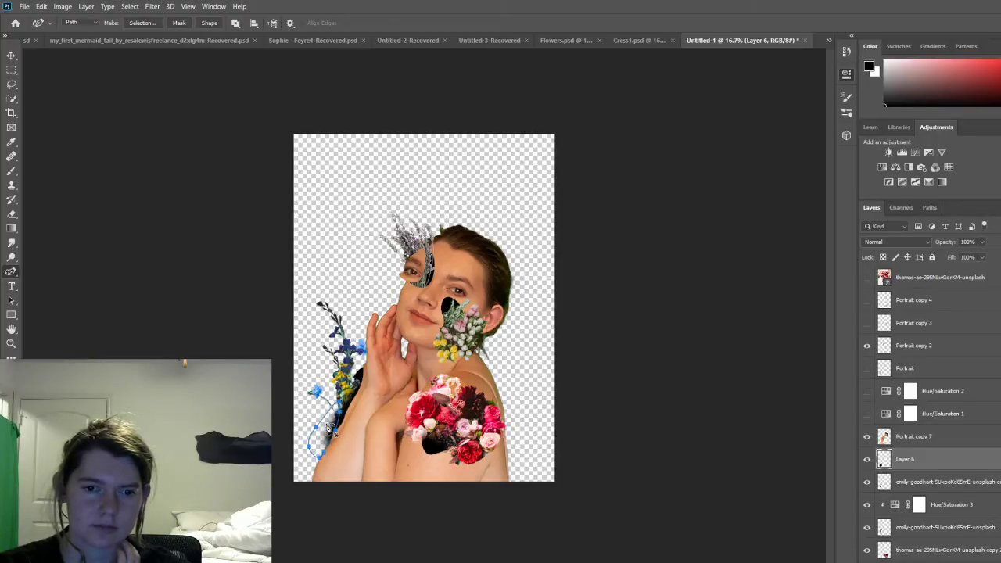
key("i")
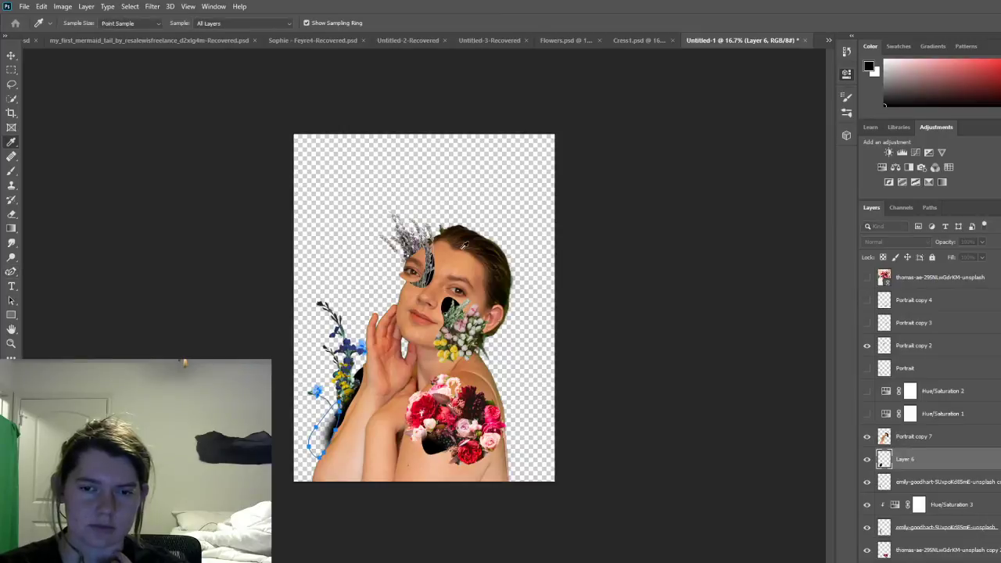
key("p")
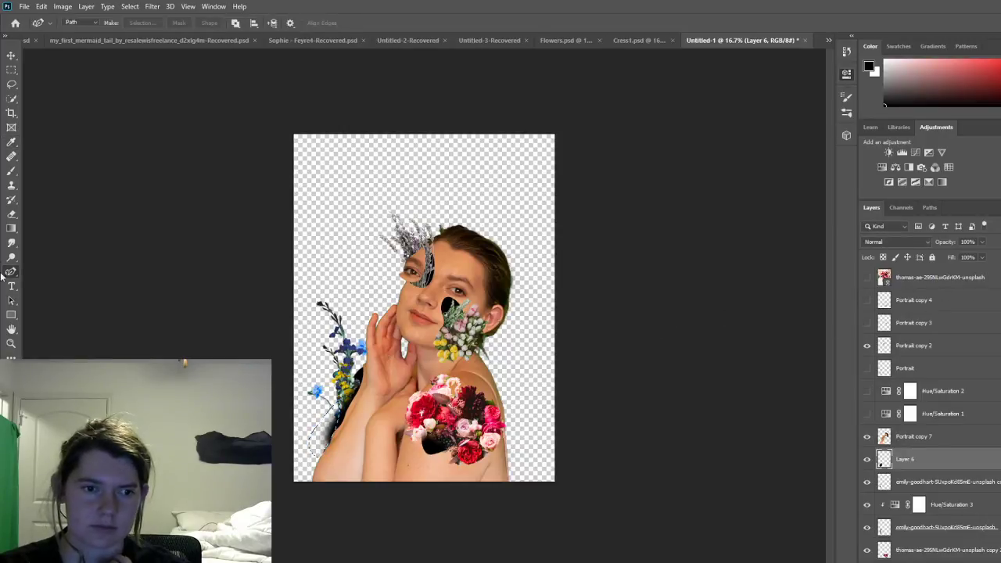
left_click(11, 213)
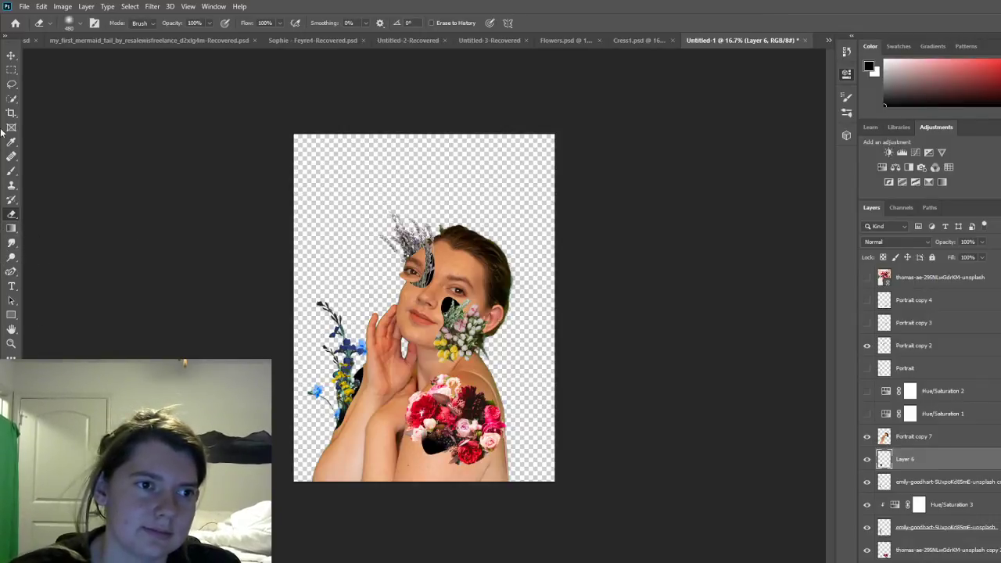
Step: Paint soft black on Layer 6 behind the eye and cheek holes, erasing the spill outside the cheek
left_click(11, 171)
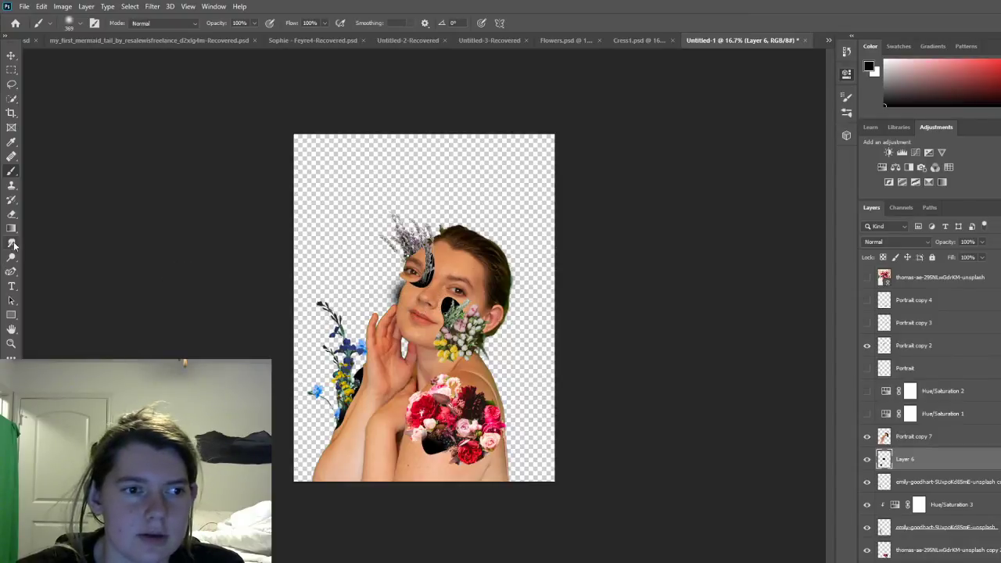
left_click(11, 214)
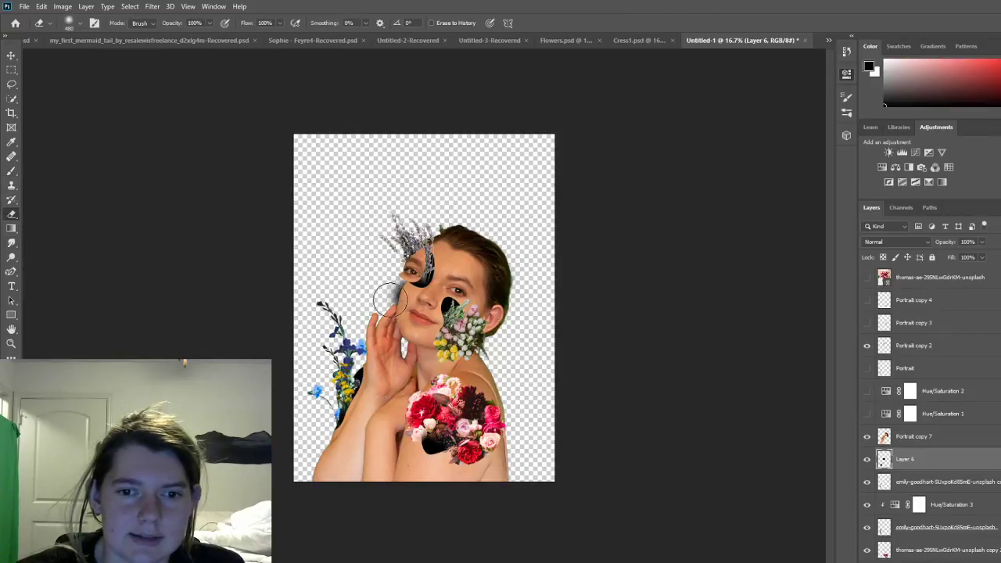
left_click_drag(390, 298, 368, 290)
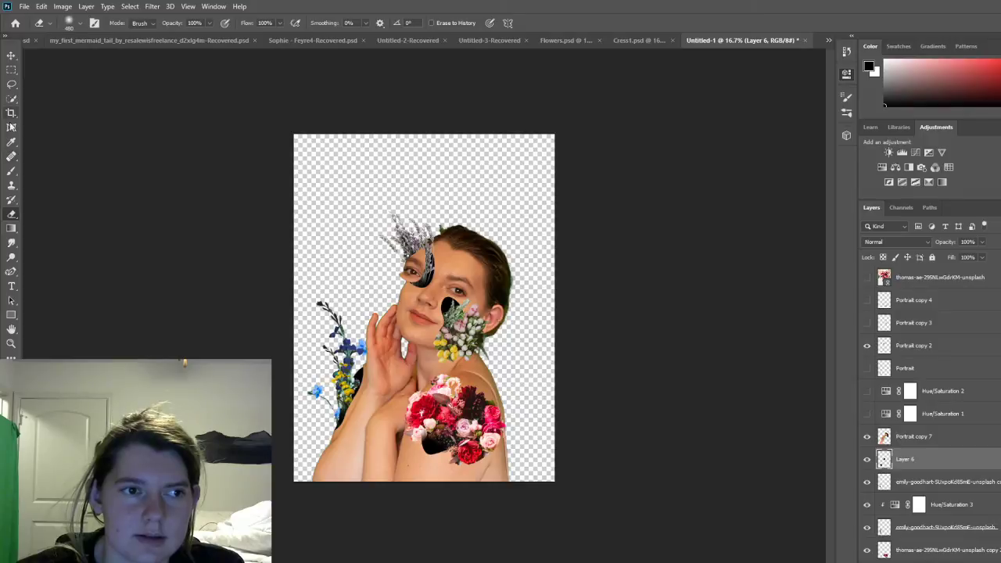
left_click(11, 171)
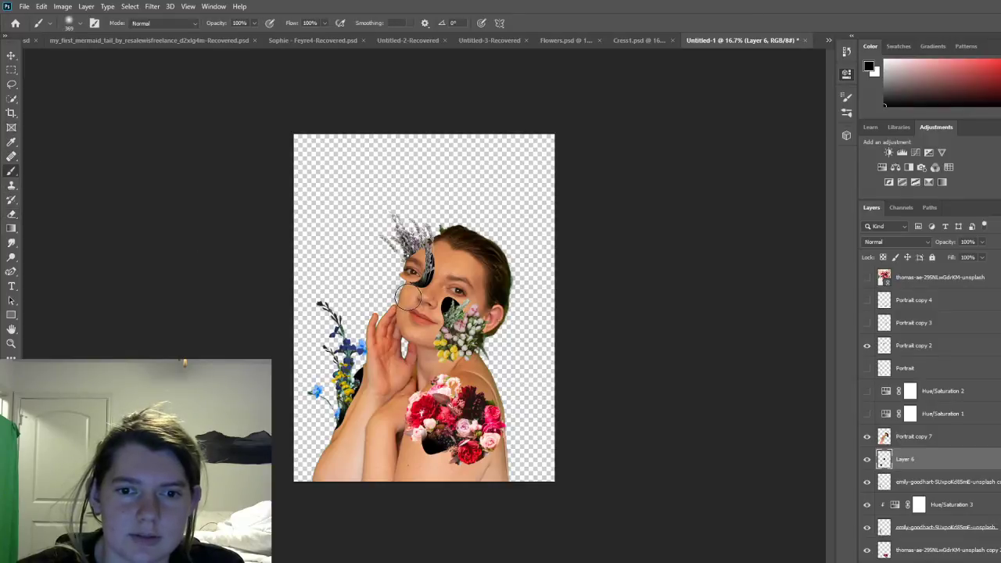
mouse_move(407, 297)
left_mouse_down()
mouse_move(395, 296)
mouse_move(414, 297)
left_mouse_up()
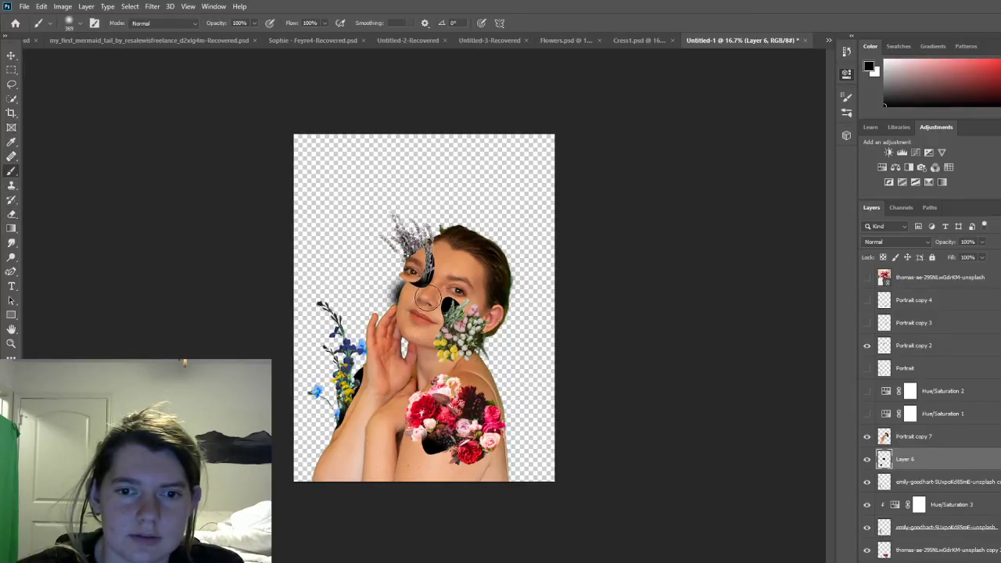
left_click(11, 215)
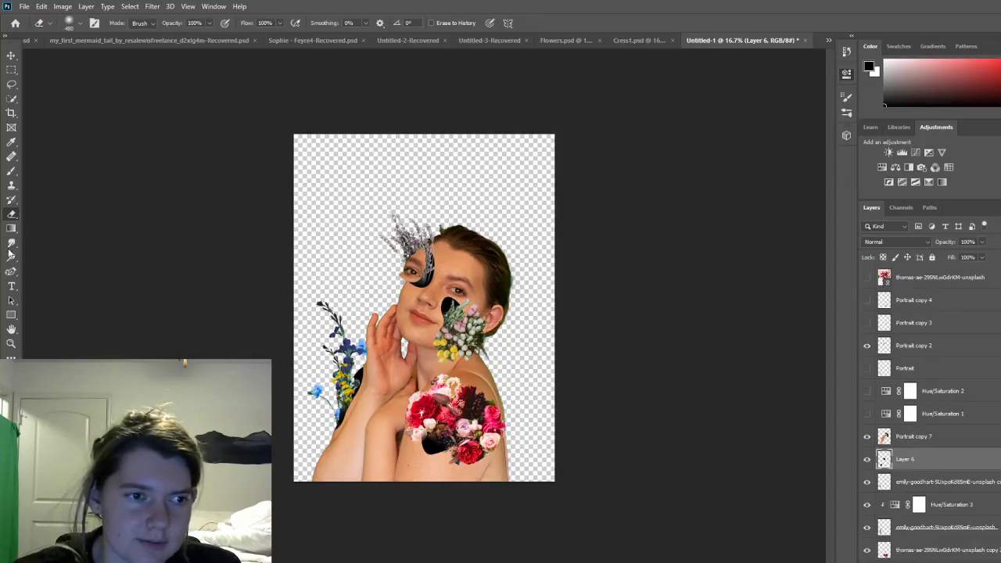
left_click(12, 171)
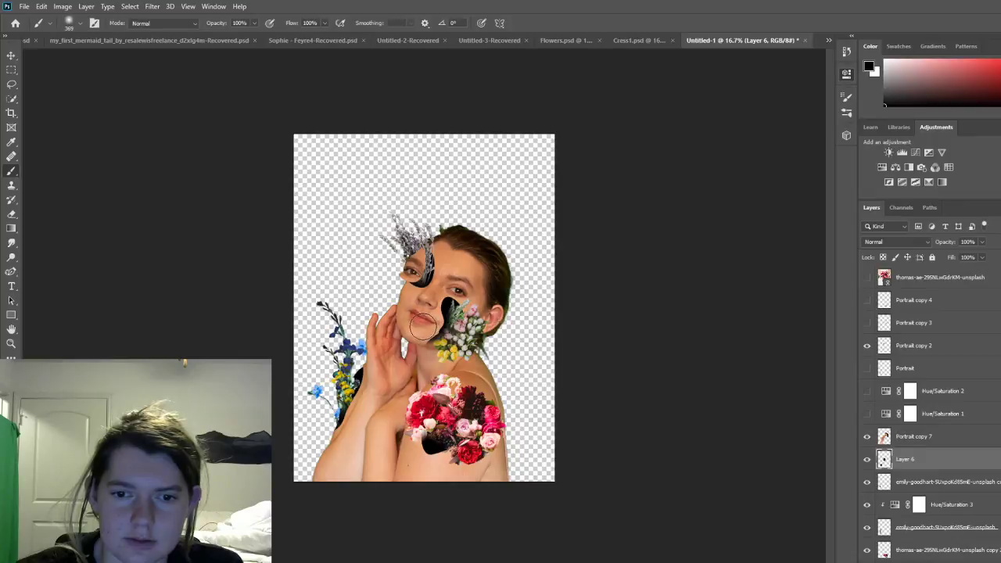
left_click(11, 214)
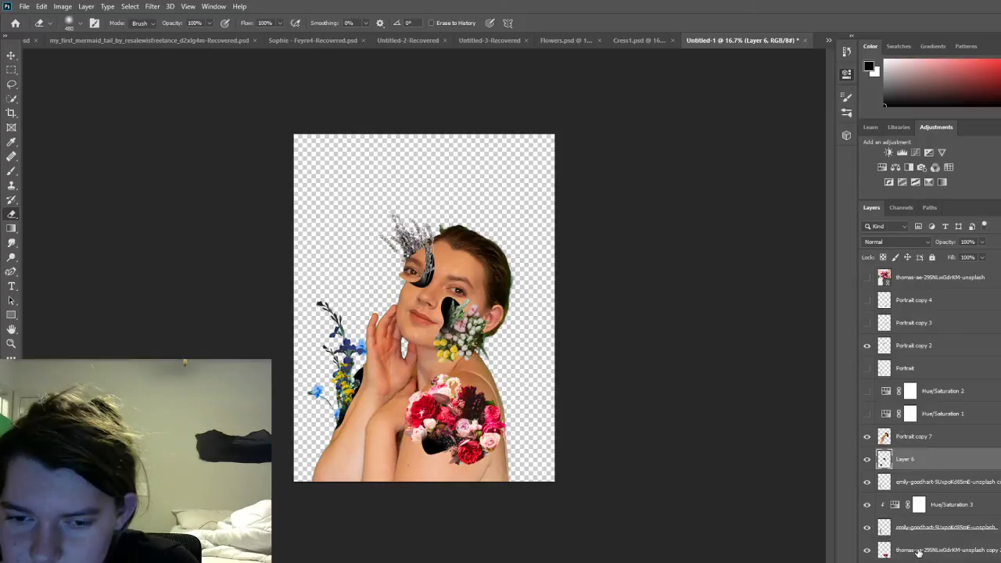
Step: Select Portrait copy 7 and show the hidden cut-out layers Portrait, Portrait copy 3 and Portrait copy 4
left_click(920, 444)
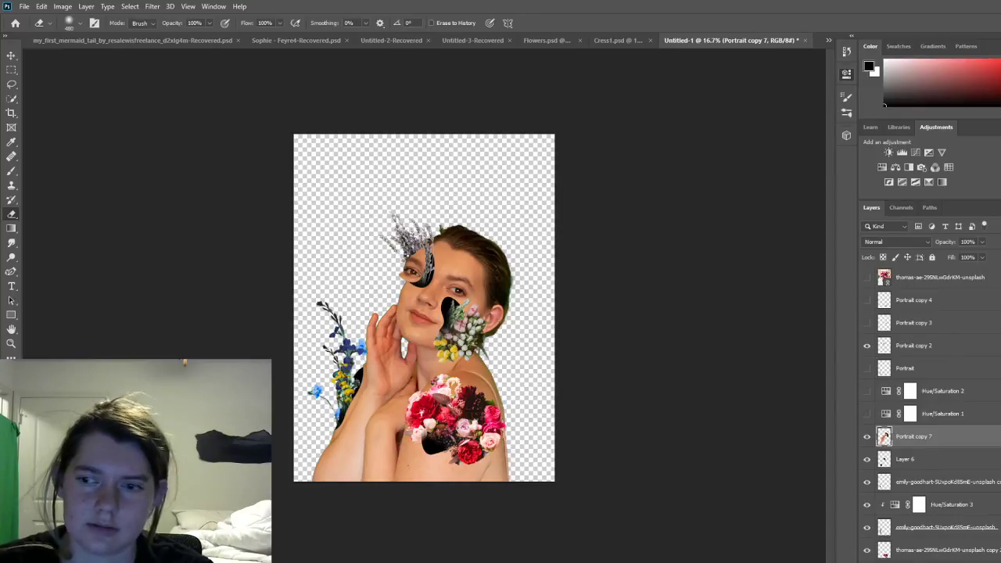
left_click(867, 369)
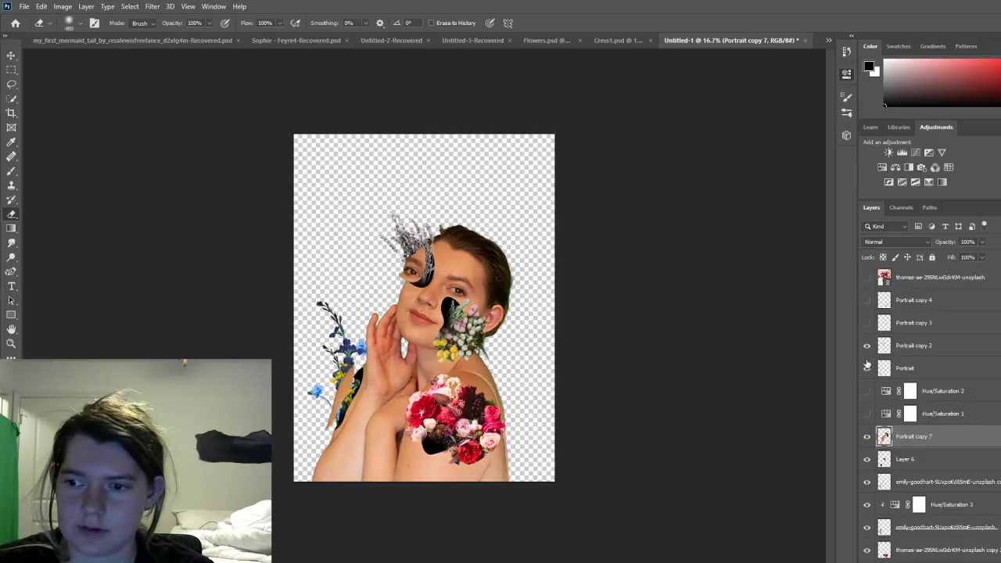
left_click(866, 322)
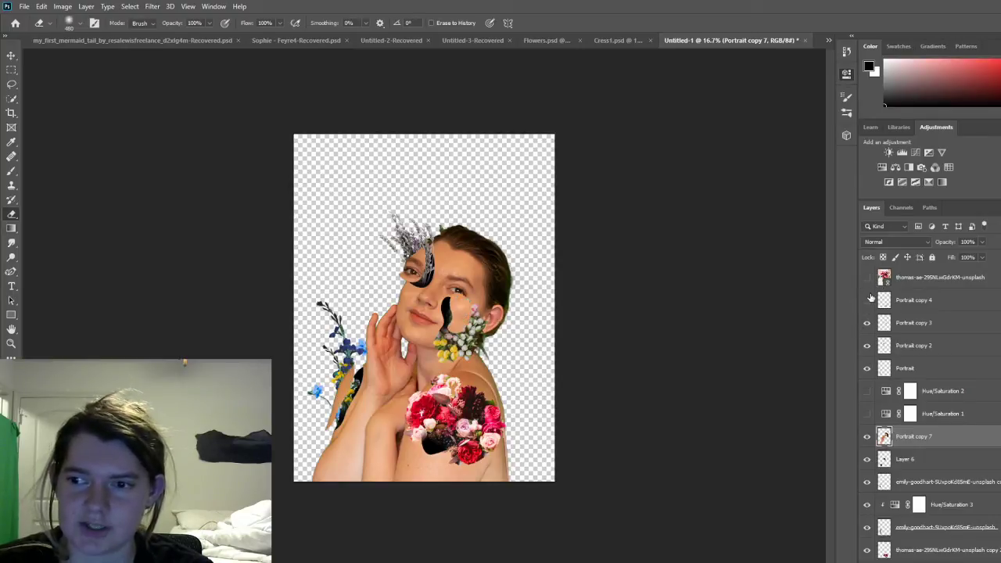
left_click(867, 301)
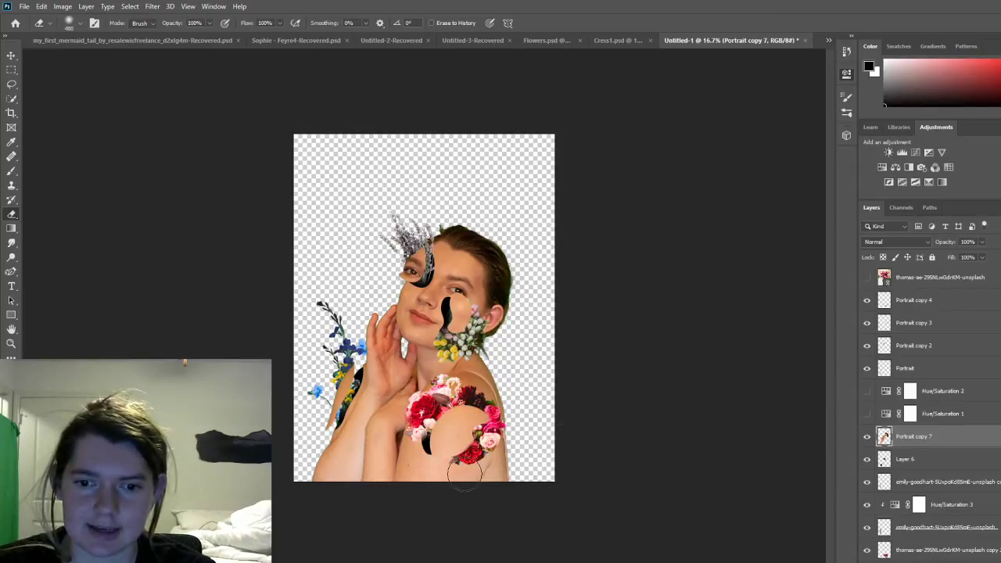
Step: Trace a closed Curvature Pen path around the lower roses beside the shoulder cut-out and convert it to a selection
left_click(10, 273)
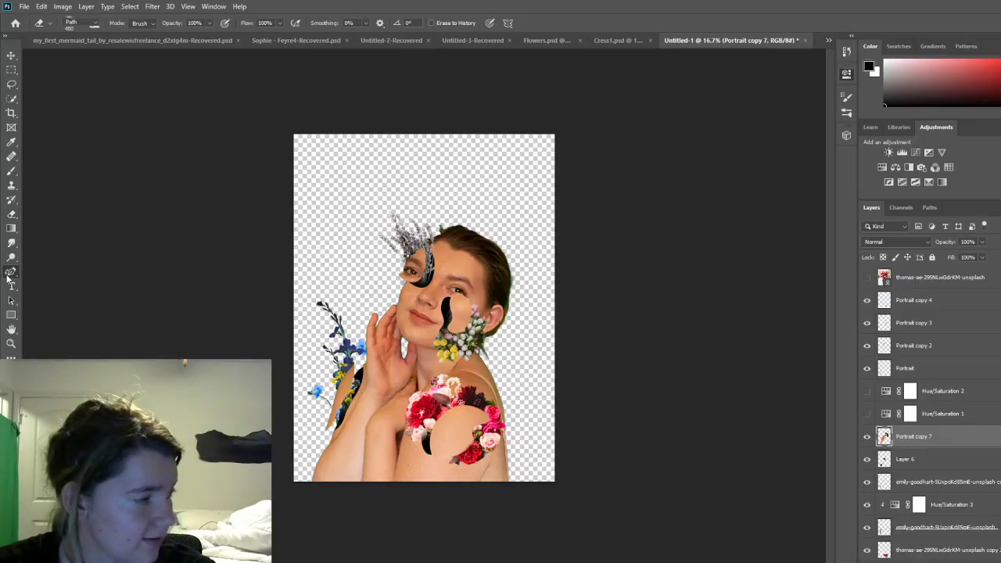
left_click(494, 427)
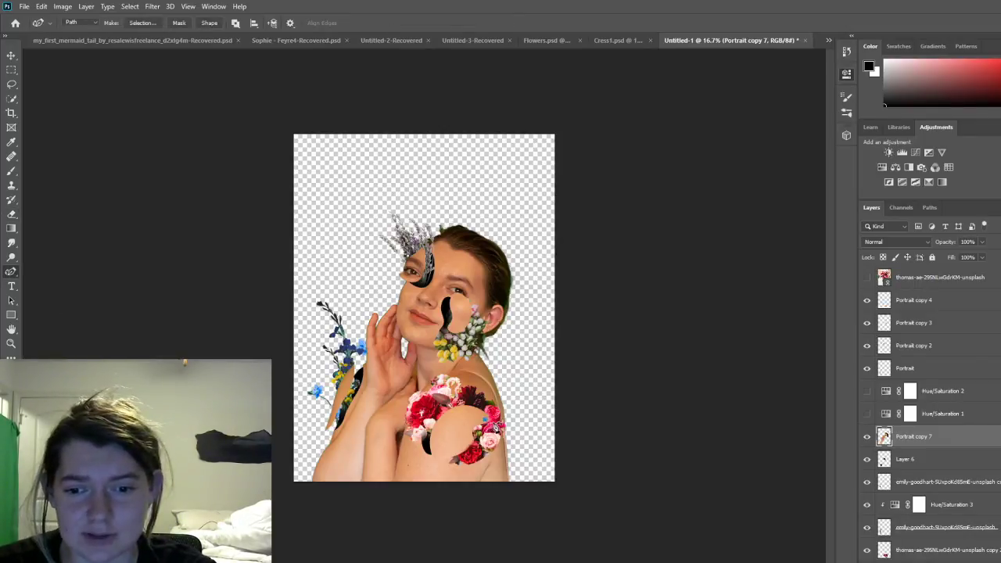
left_click_drag(495, 426, 533, 409)
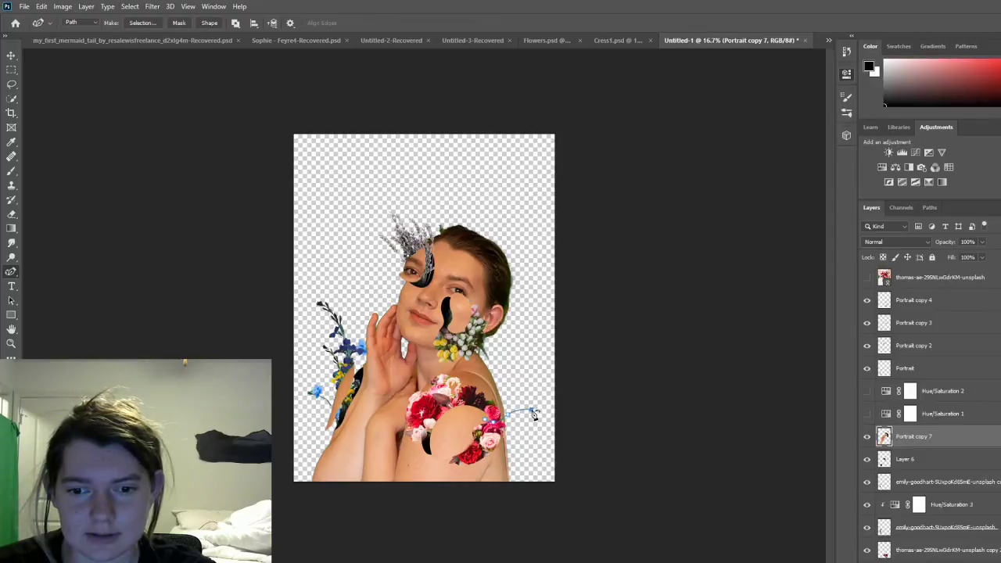
left_click_drag(488, 476, 443, 473)
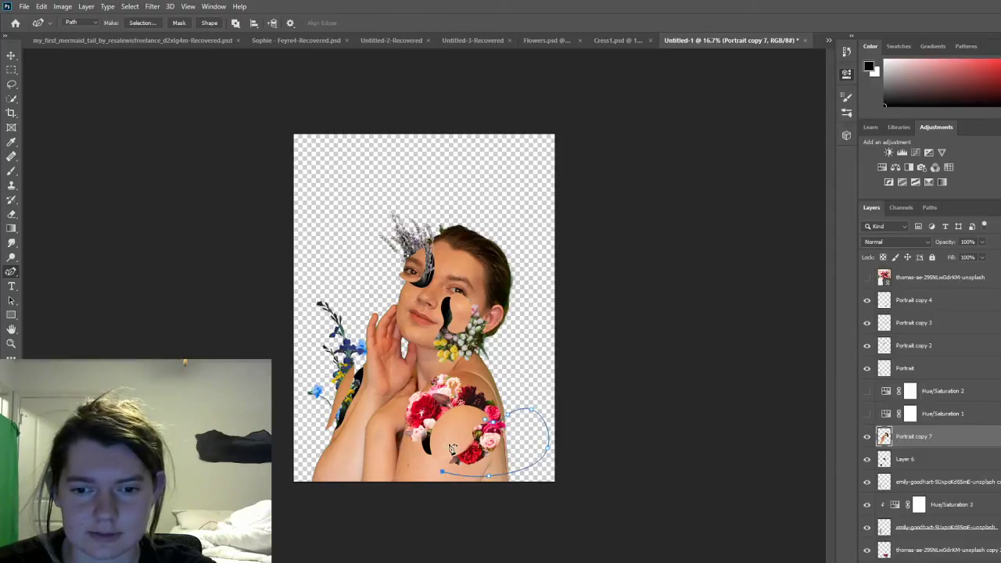
mouse_move(466, 424)
left_mouse_down()
mouse_move(484, 423)
mouse_move(473, 436)
left_mouse_up()
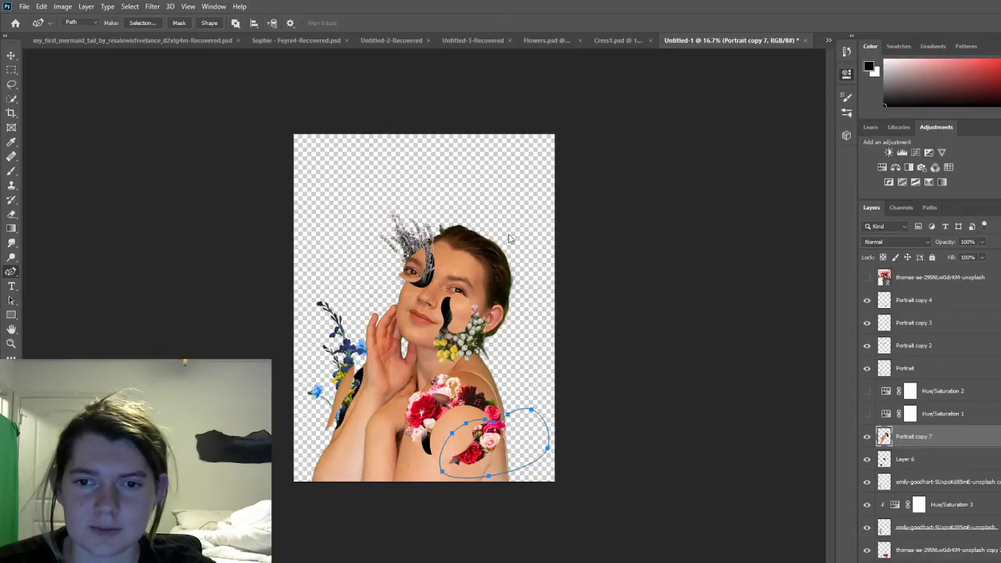
key("i")
key("p")
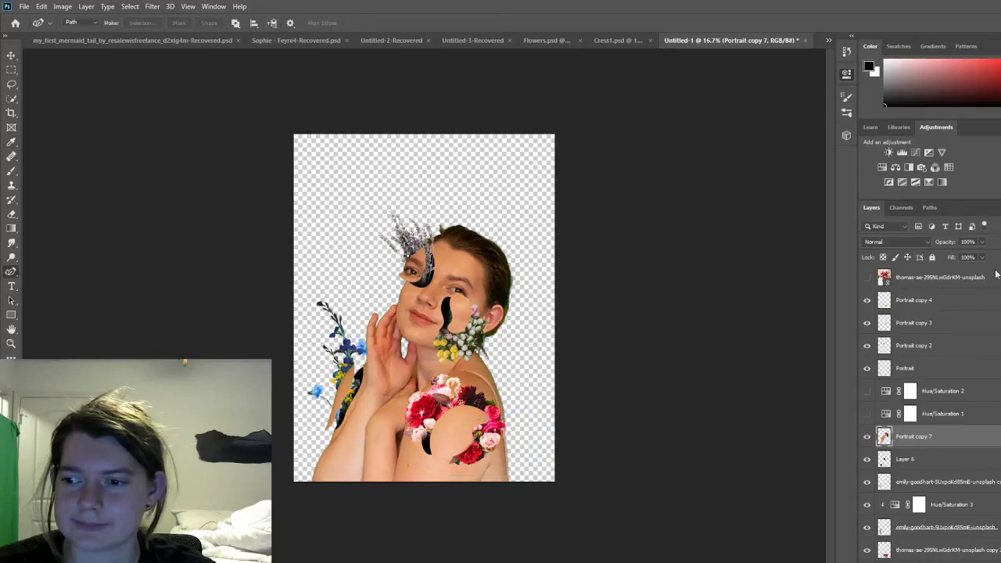
key("ctrl+Return")
Step: Check which layer holds the shoulder roses by toggling its visibility, and select that layer
scroll(945, 461, "down", 2)
scroll(944, 468, "down", 5)
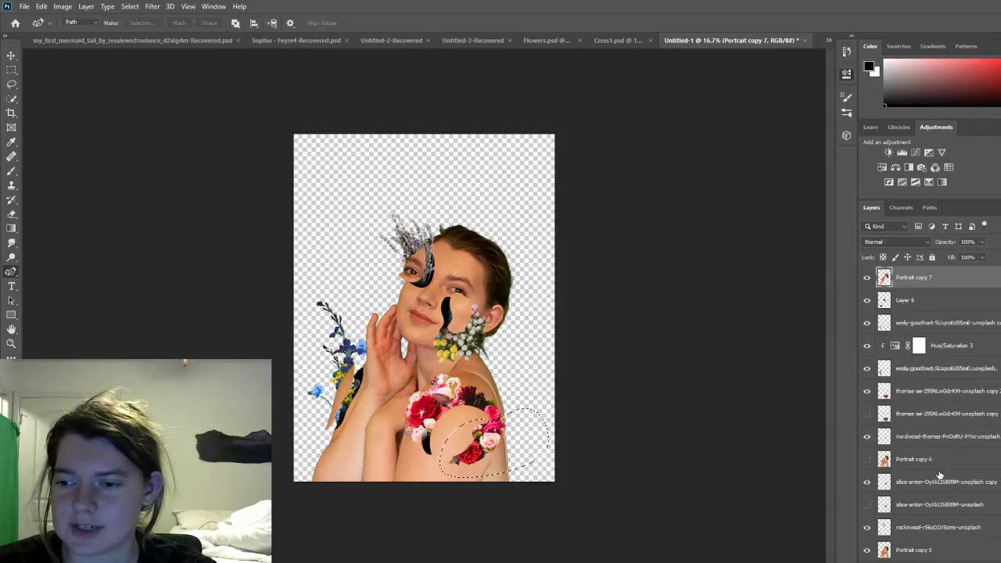
left_click(867, 391)
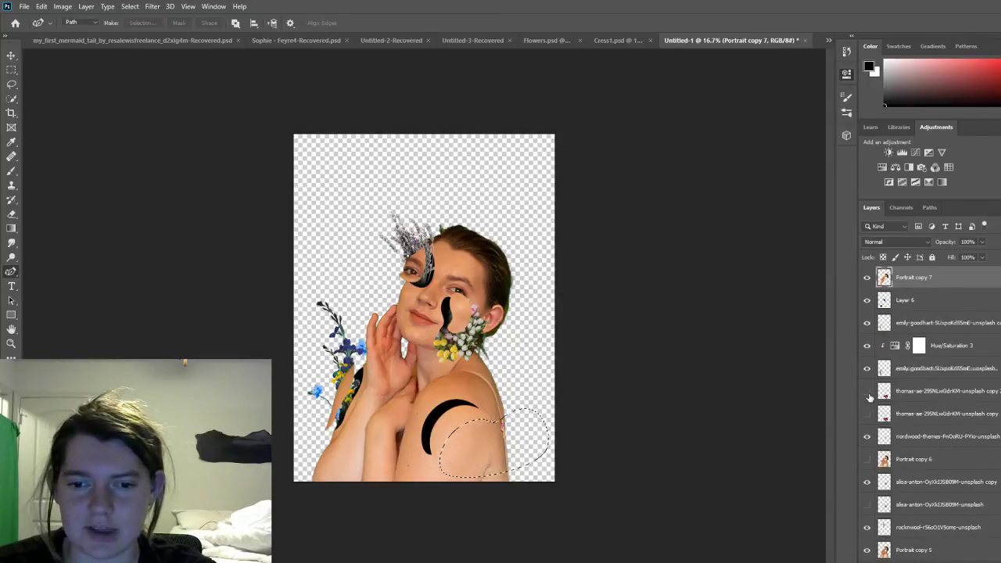
left_click(867, 391)
left_click(908, 392)
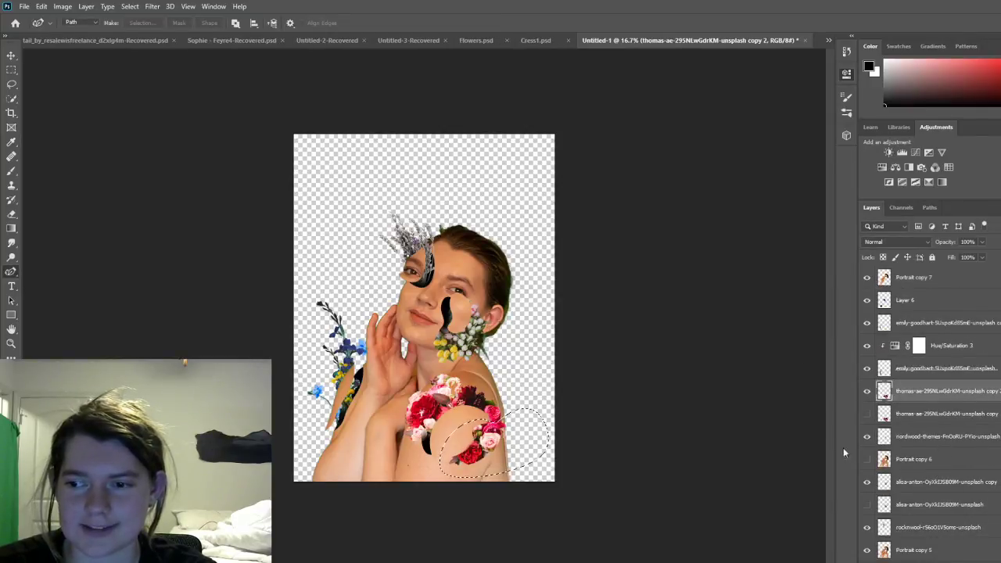
Step: Try to erase the lower roses inside the selection directly on the current rose layer
left_click(11, 213)
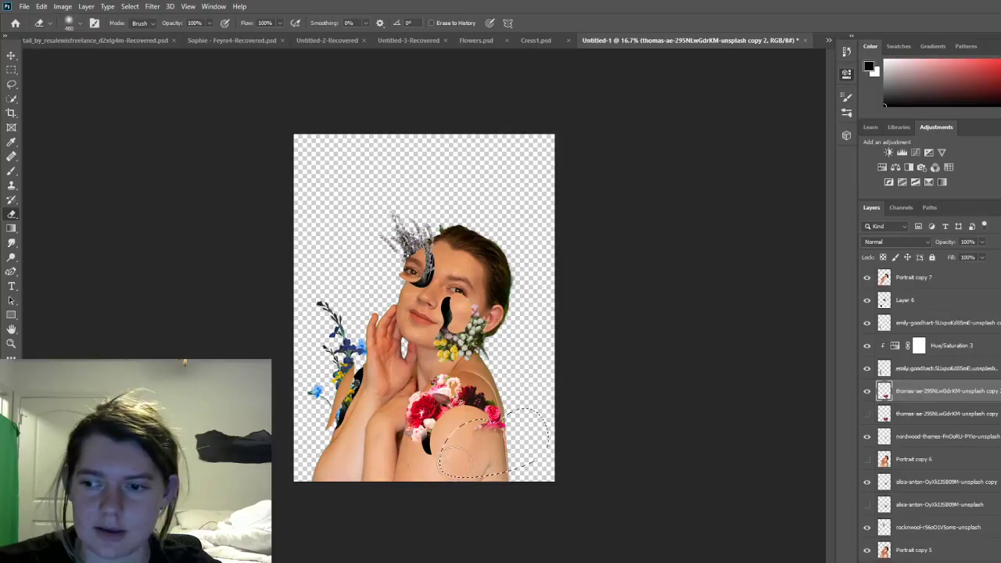
left_click(47, 17)
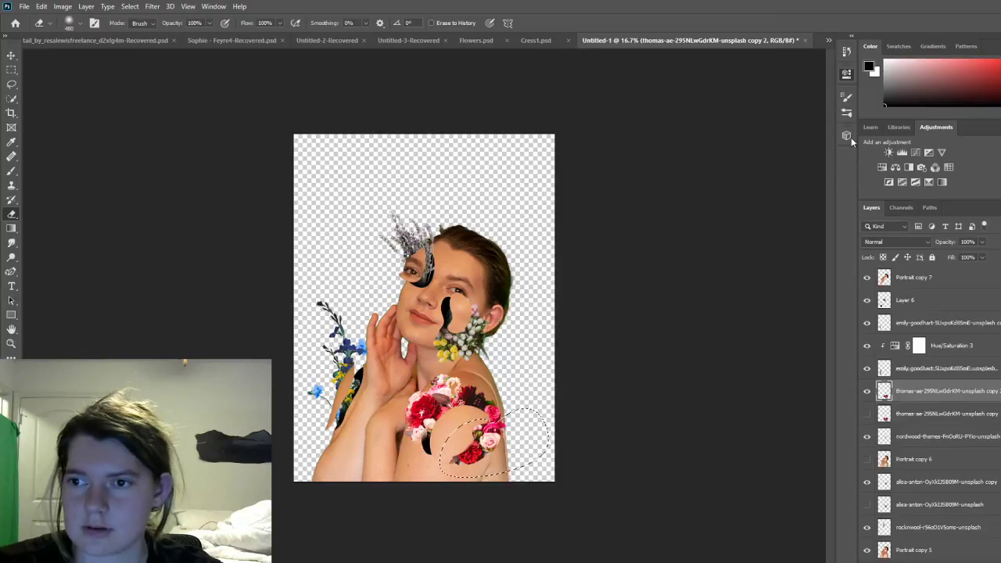
Step: Duplicate the rose layer, hide the original, erase the lower roses inside the selection on the copy, and deselect
key("ctrl+j")
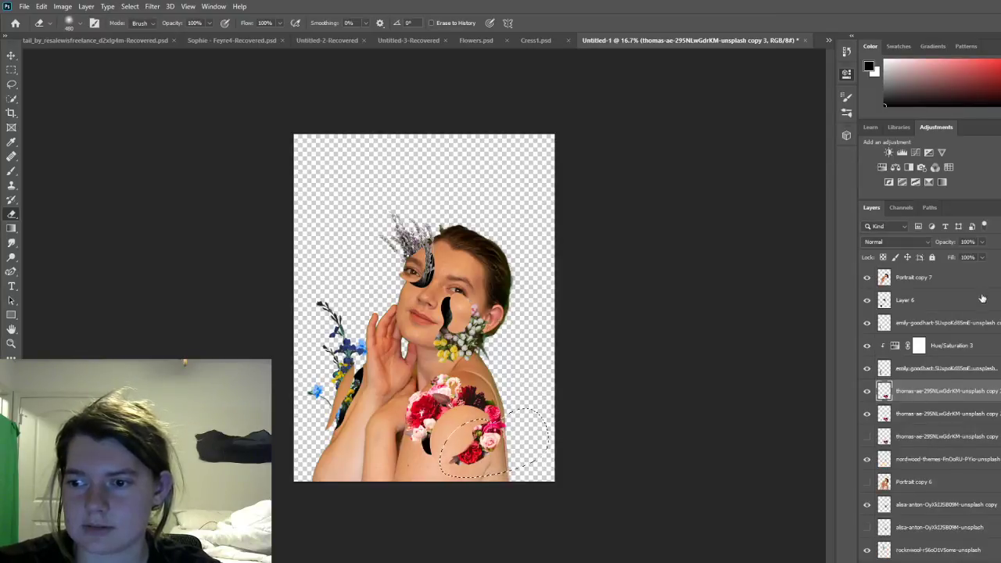
left_click(866, 414)
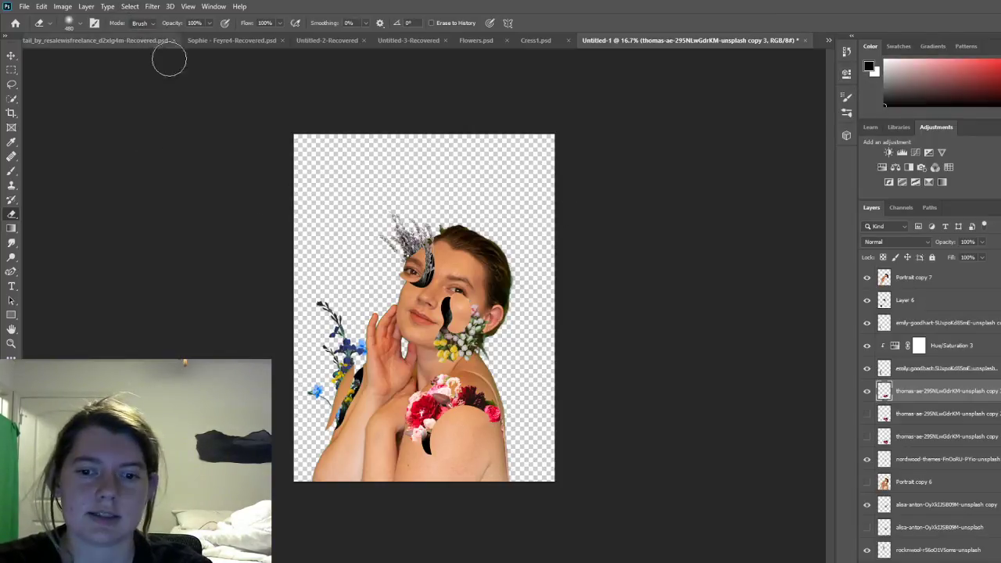
key("ctrl+d")
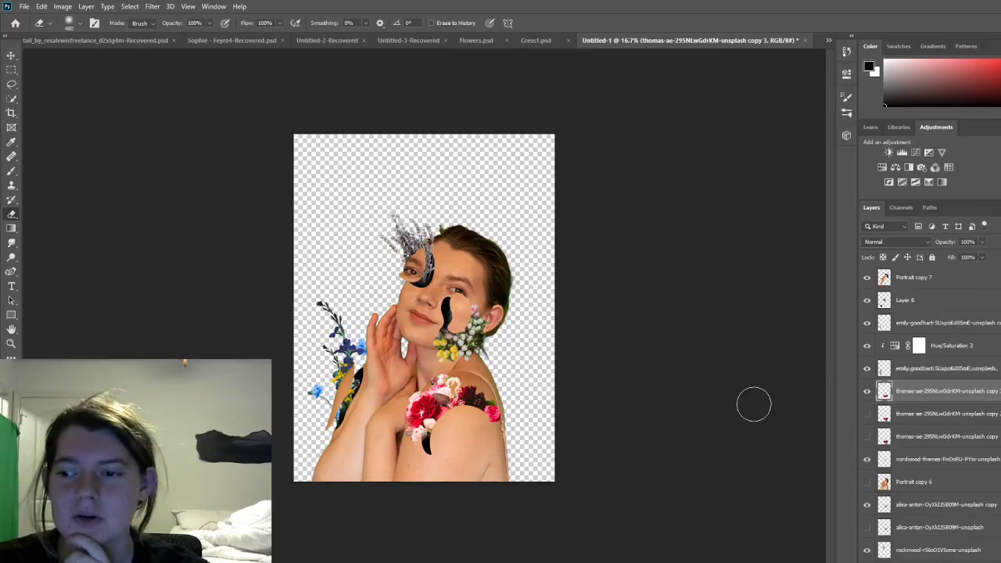
scroll(972, 375, "up", 1)
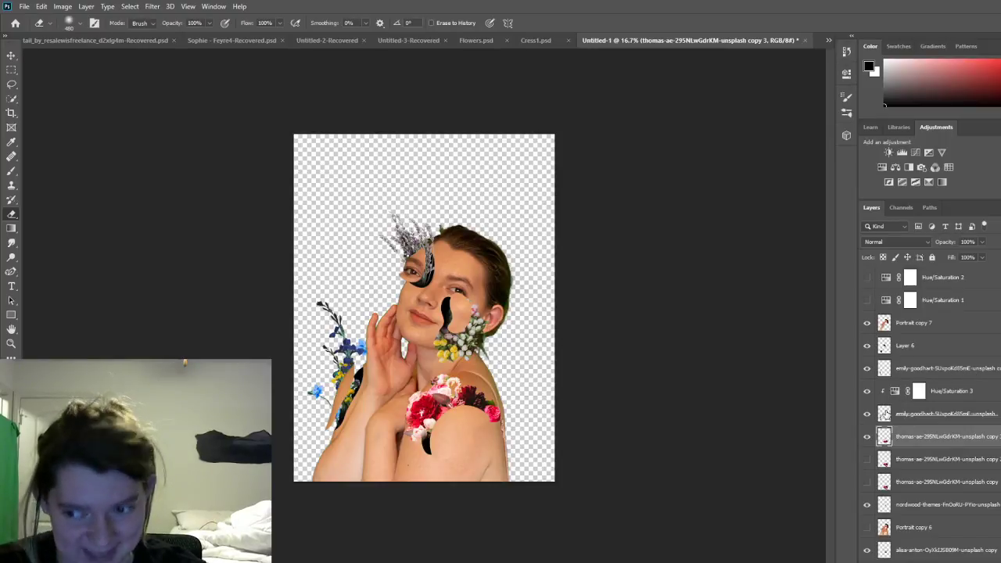
left_click(867, 413)
left_click(866, 414)
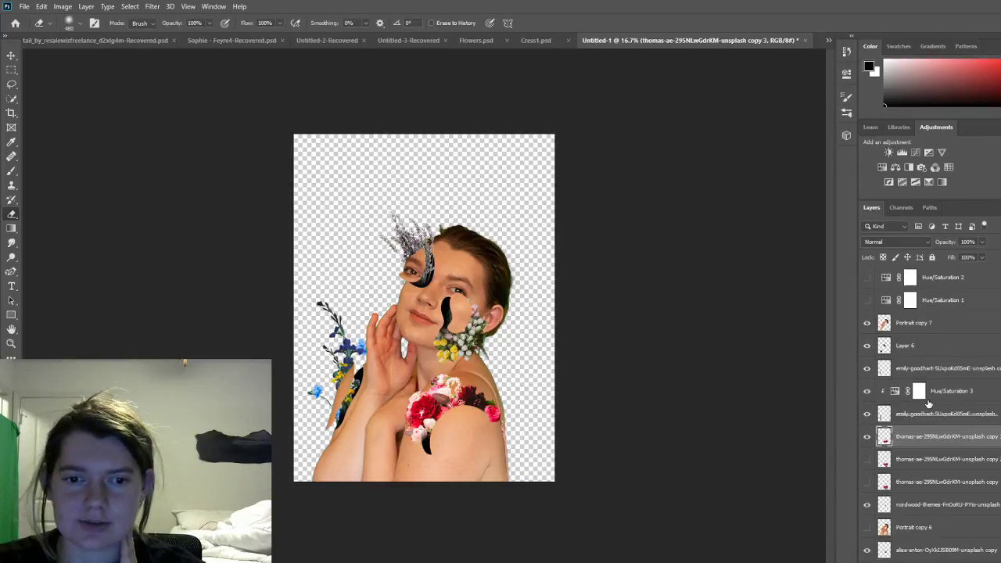
left_click(867, 415)
left_click(867, 416)
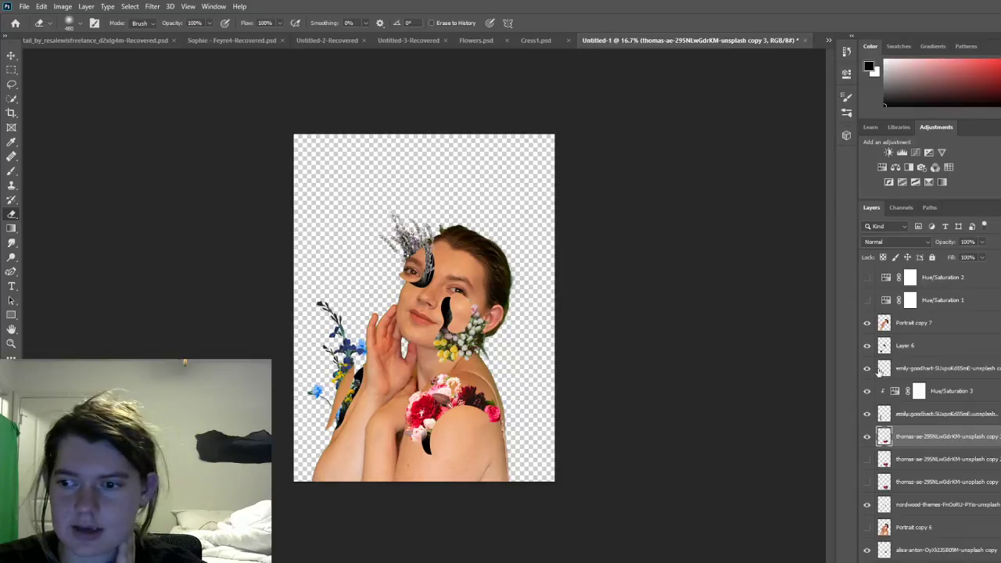
left_click(906, 376)
left_click_drag(313, 413, 311, 397)
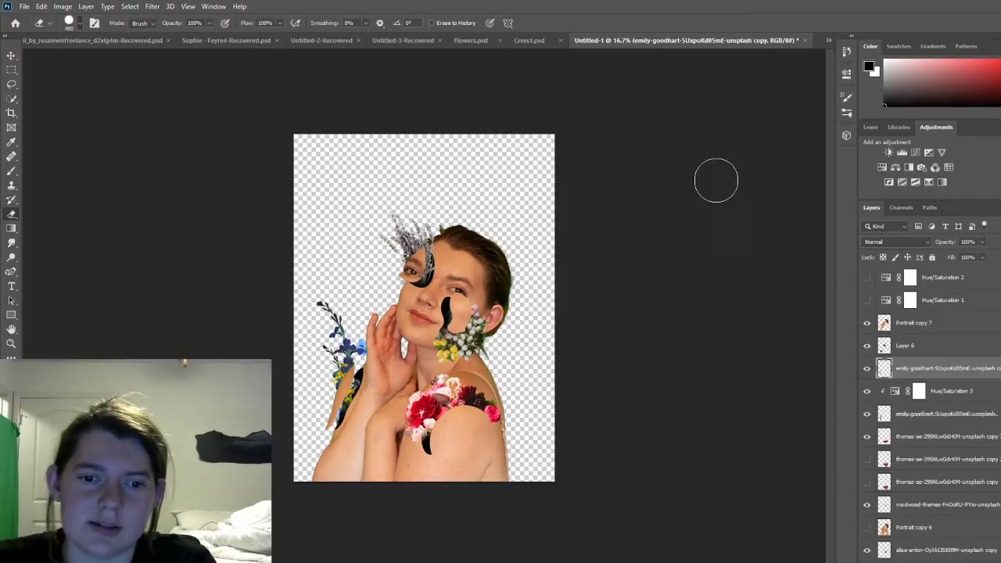
Step: Create a new layer above Layer 6, sample a brown-orange skin tone from the portrait and switch to the Brush tool
scroll(930, 412, "up", 3)
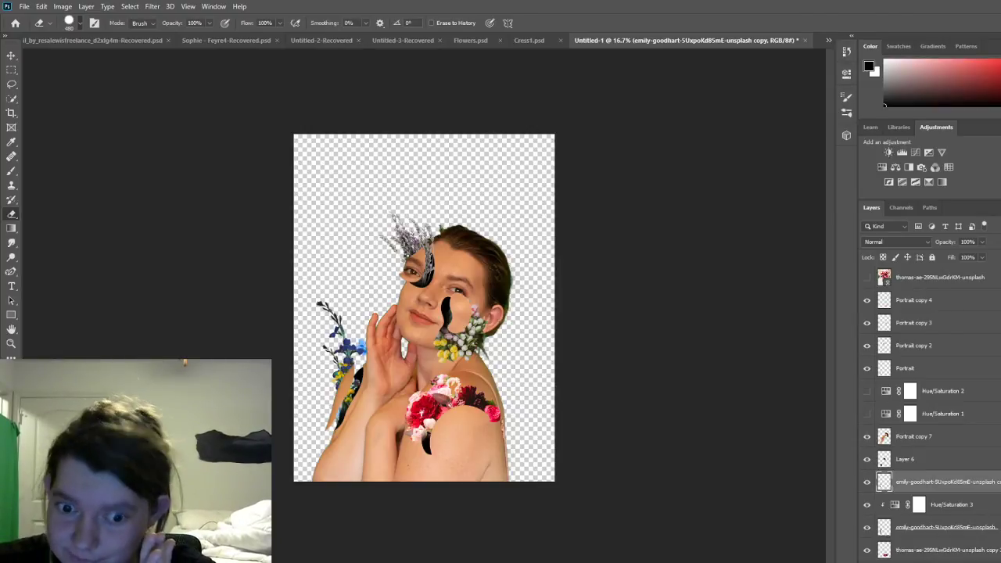
scroll(931, 414, "down", 5)
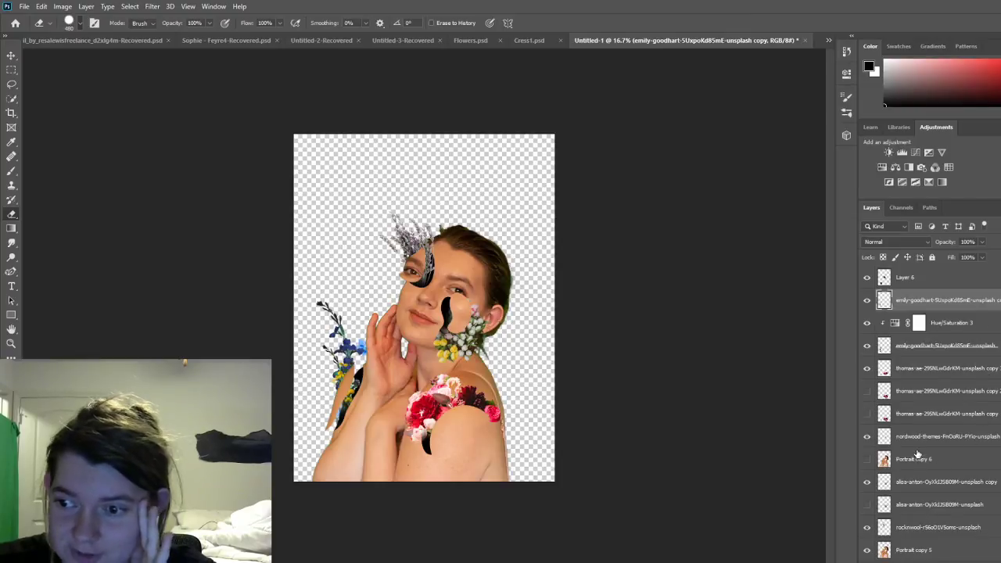
scroll(921, 438, "down", 3)
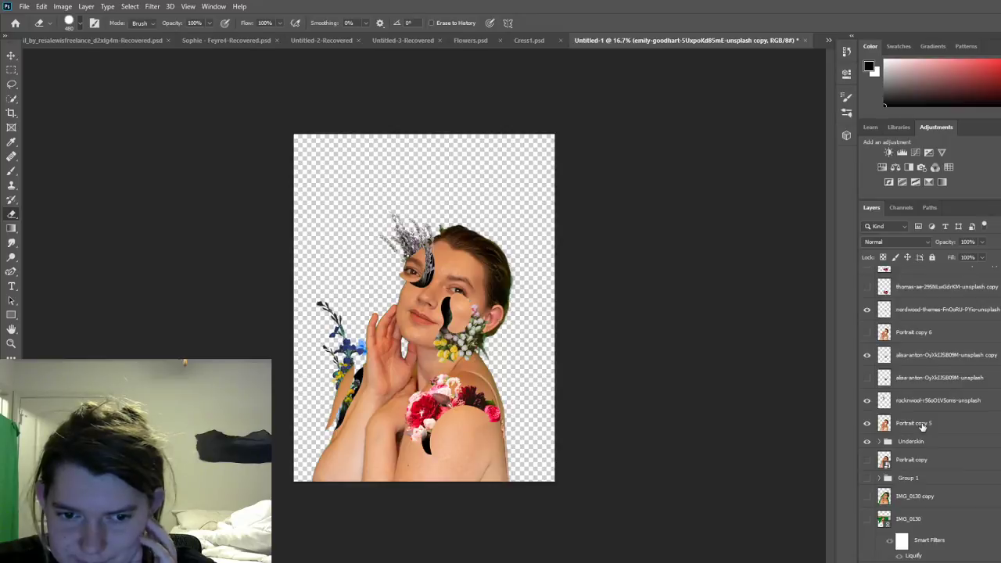
scroll(923, 425, "up", 10)
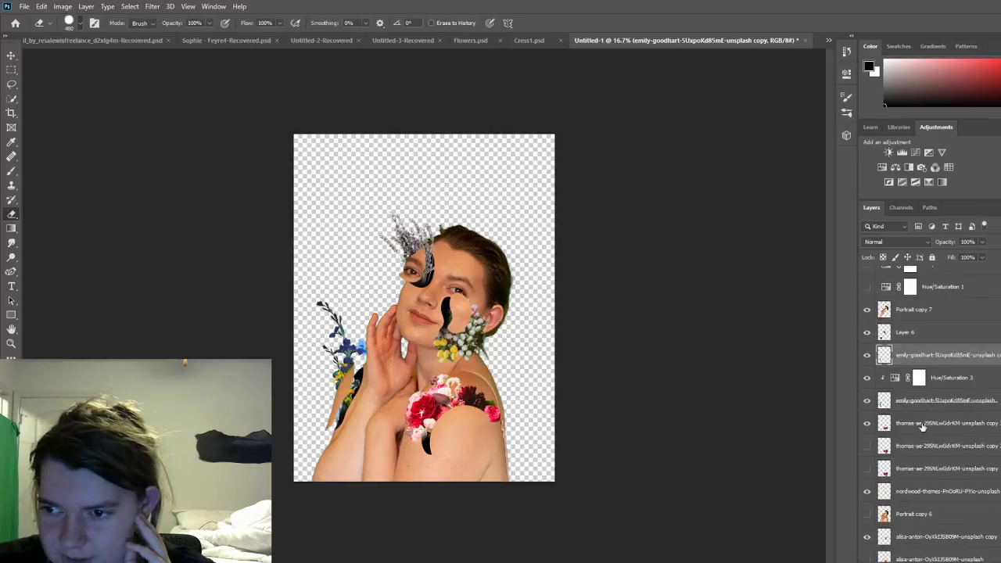
left_click(927, 382)
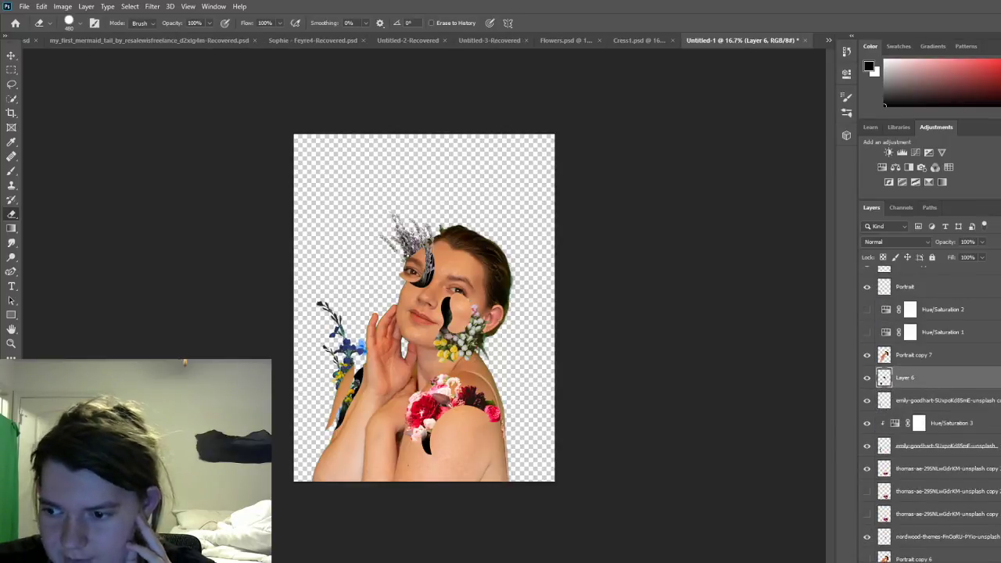
key("ctrl+shift+alt+n")
key("i")
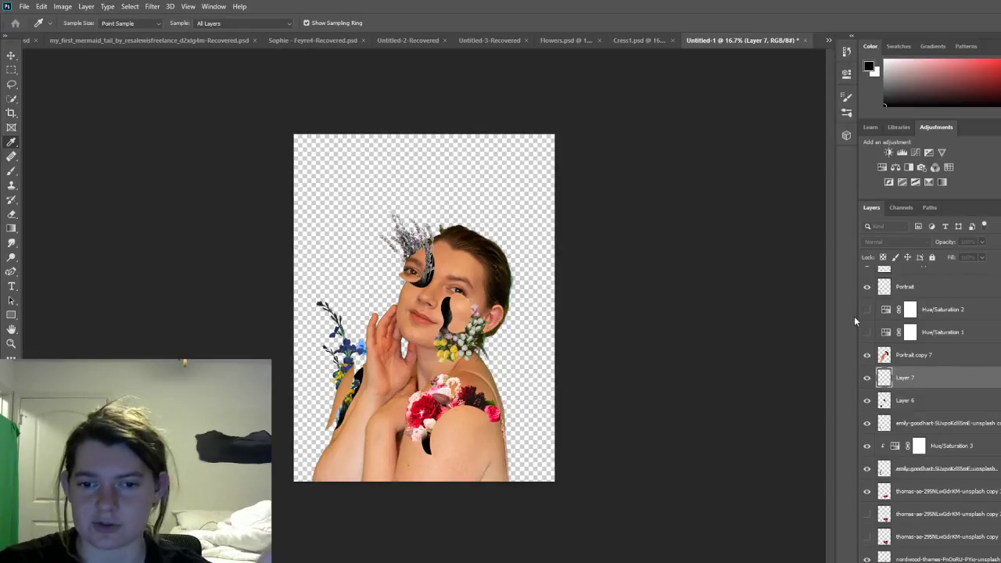
key("e")
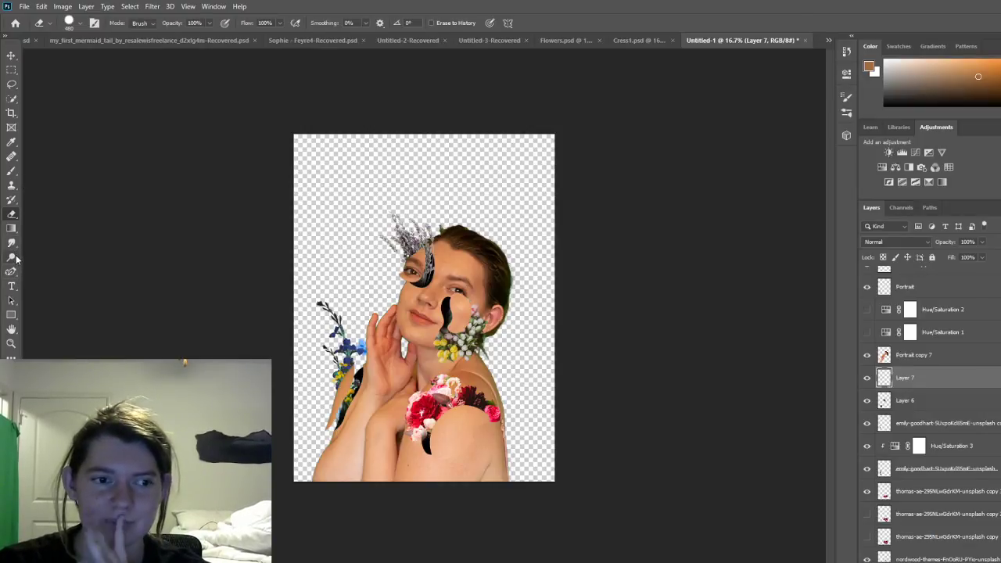
left_click(13, 172)
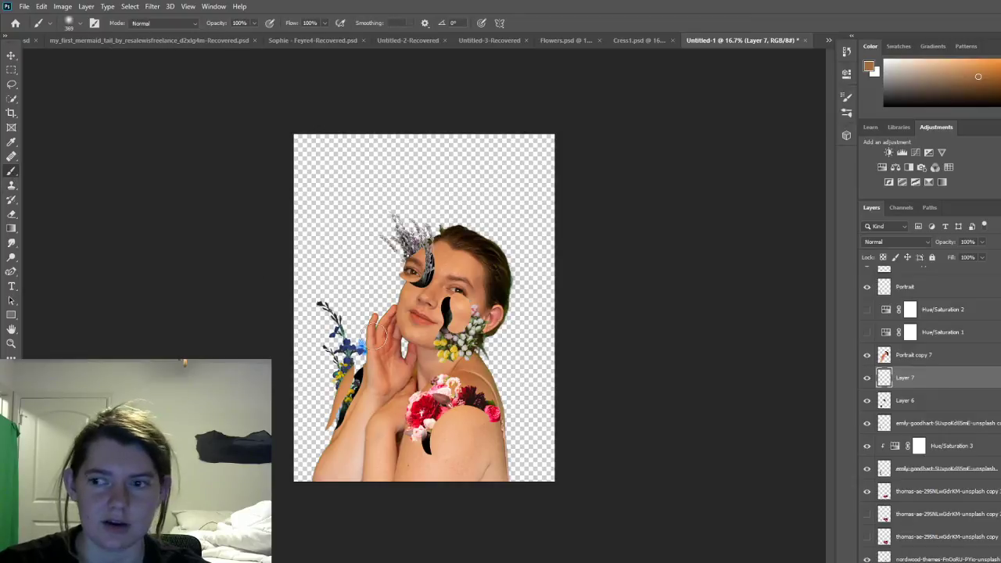
Step: Paint the sampled skin tone over the shoulder hole and surrounding skin, with the Portrait copy 4 layer hidden
mouse_move(442, 447)
left_mouse_down()
mouse_move(480, 432)
mouse_move(443, 452)
mouse_move(442, 478)
mouse_move(486, 462)
mouse_move(492, 441)
mouse_move(436, 463)
mouse_move(470, 447)
left_mouse_up()
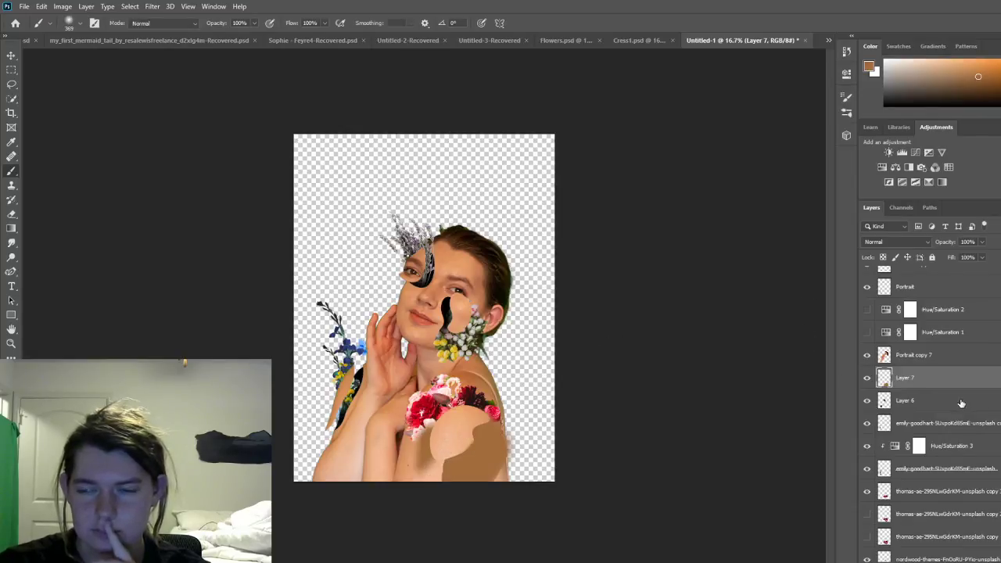
scroll(962, 403, "up", 4)
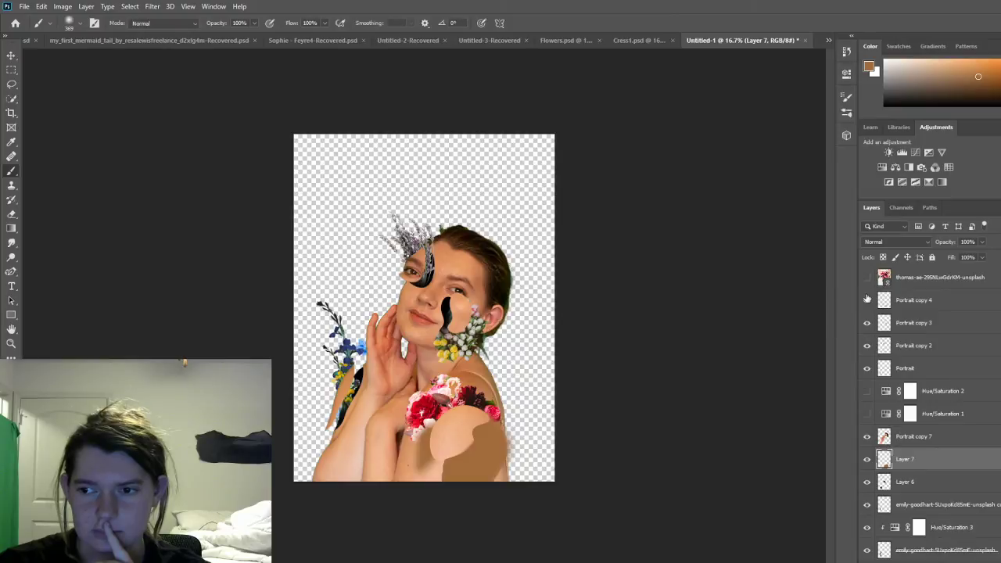
left_click(867, 300)
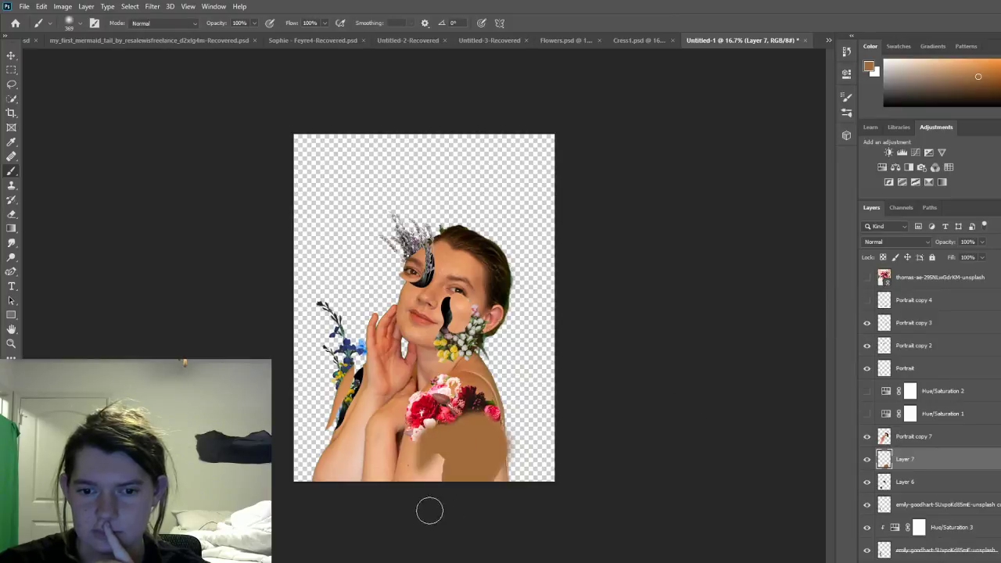
mouse_move(424, 474)
left_mouse_down()
mouse_move(422, 451)
mouse_move(384, 469)
mouse_move(392, 489)
mouse_move(428, 497)
left_mouse_up()
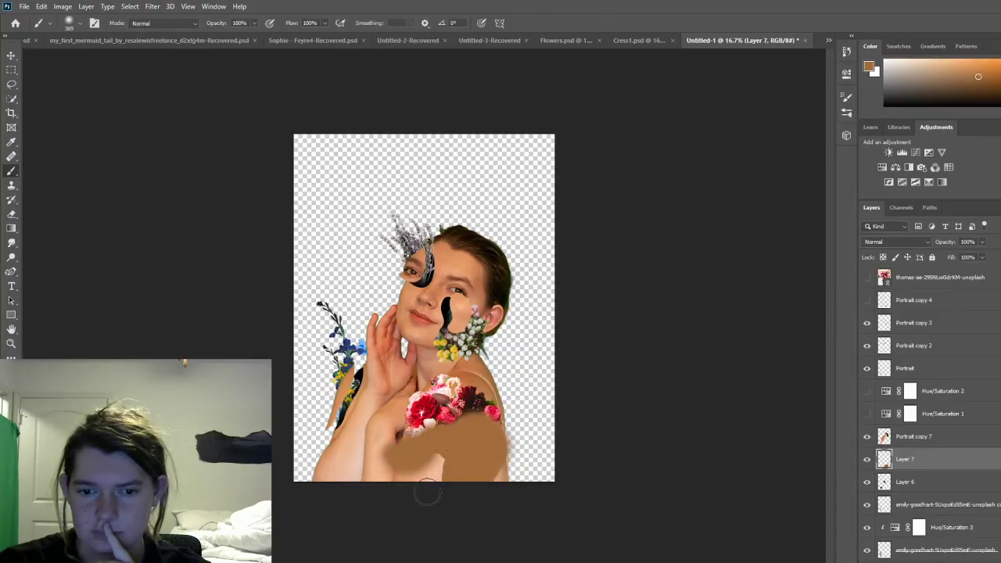
Step: Check what the Portrait copy 5 layer, the Underskin group and painted Layer 7 contribute by toggling each one's visibility
scroll(946, 429, "down", 8)
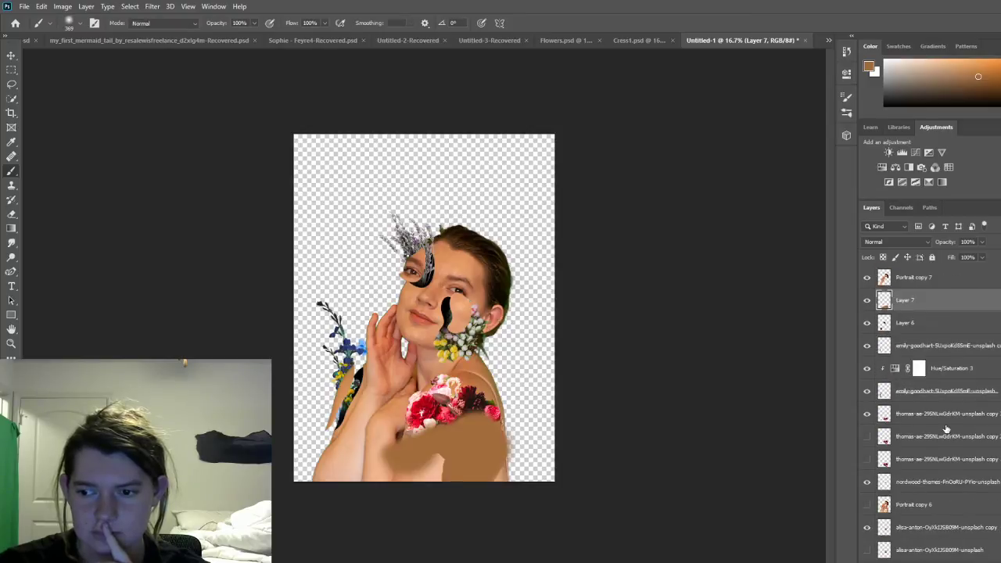
scroll(946, 429, "down", 3)
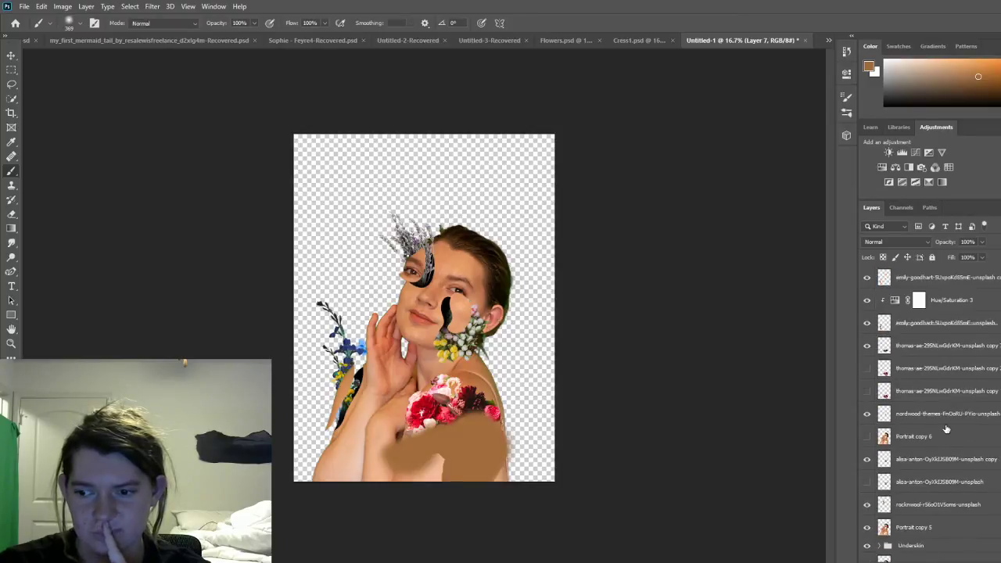
left_click(866, 528)
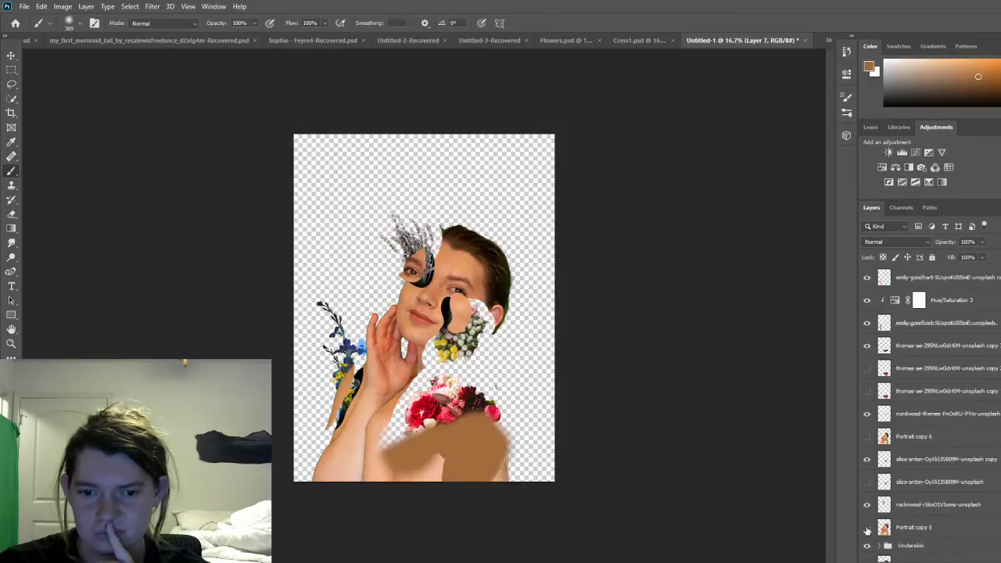
left_click(867, 528)
left_click(867, 529)
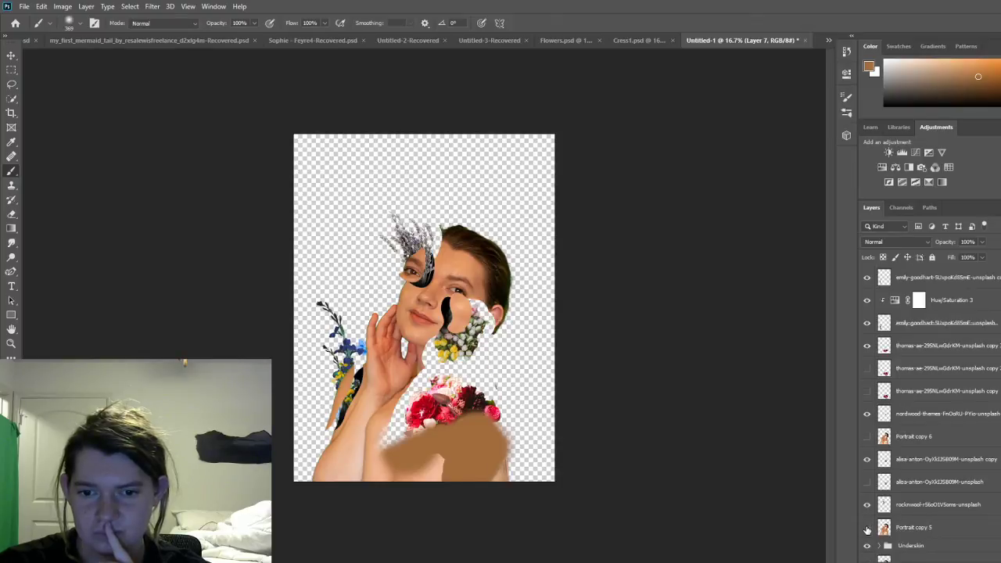
left_click(867, 530)
scroll(887, 481, "down", 2)
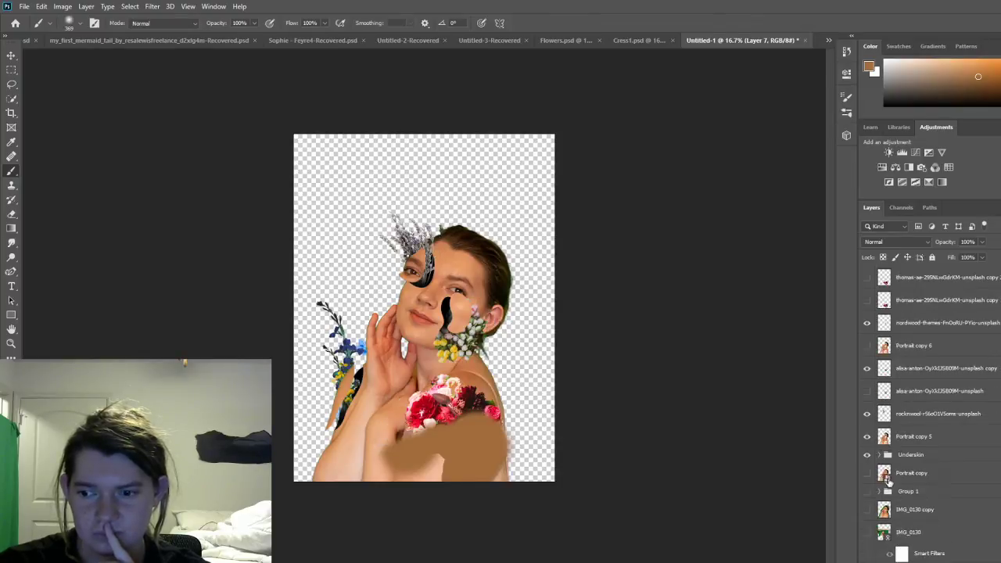
left_click(867, 456)
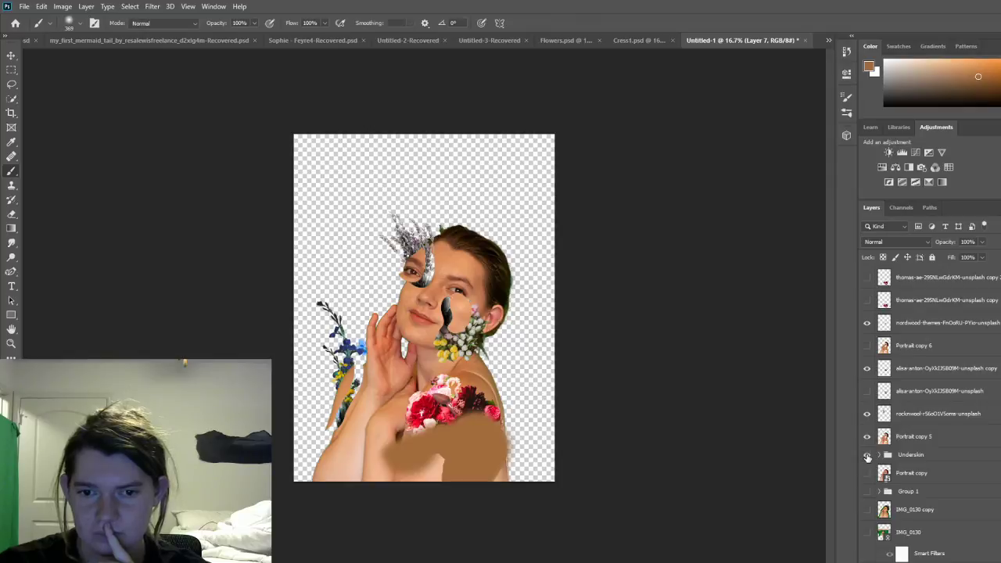
left_click(867, 457)
left_click(866, 457)
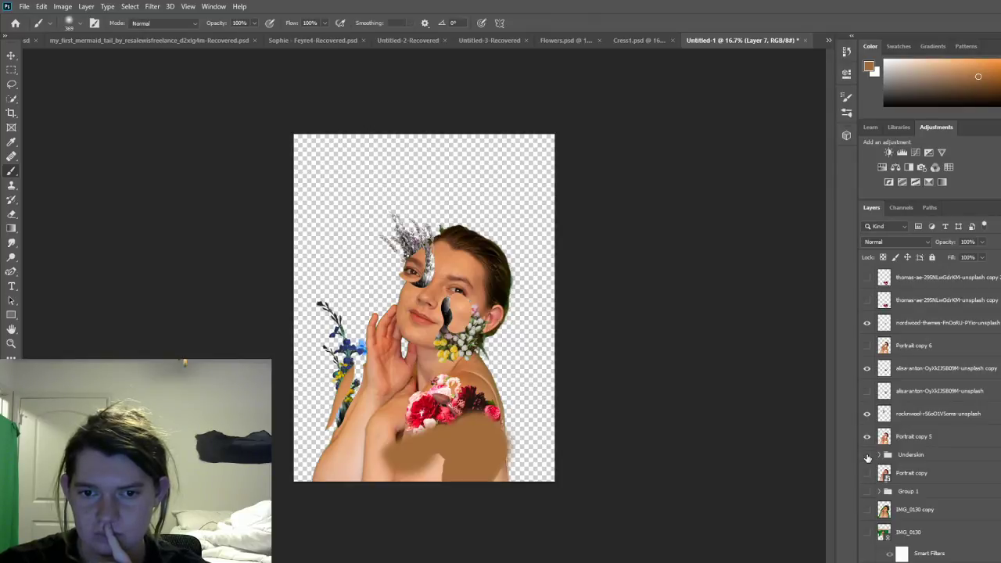
left_click(867, 457)
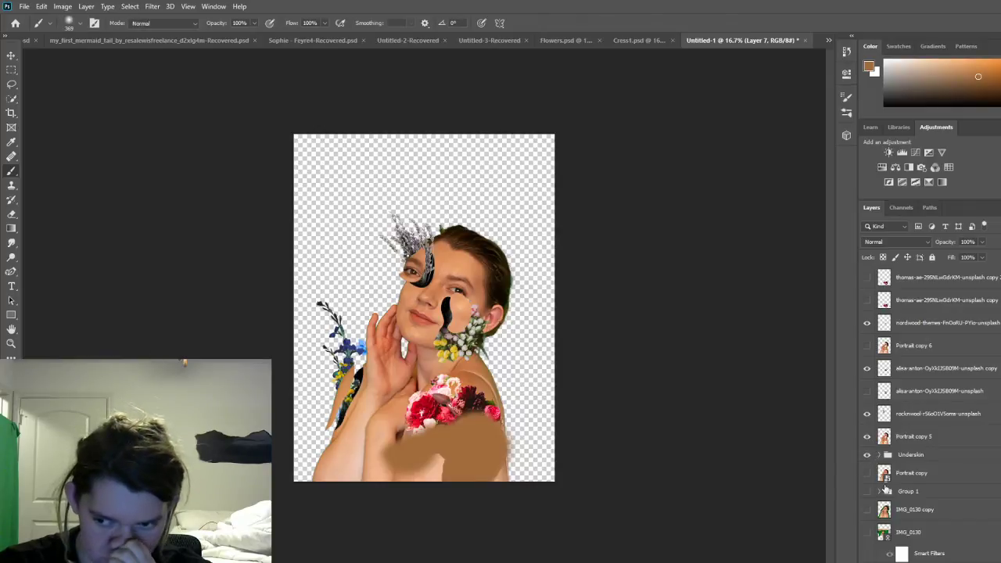
scroll(892, 489, "up", 1)
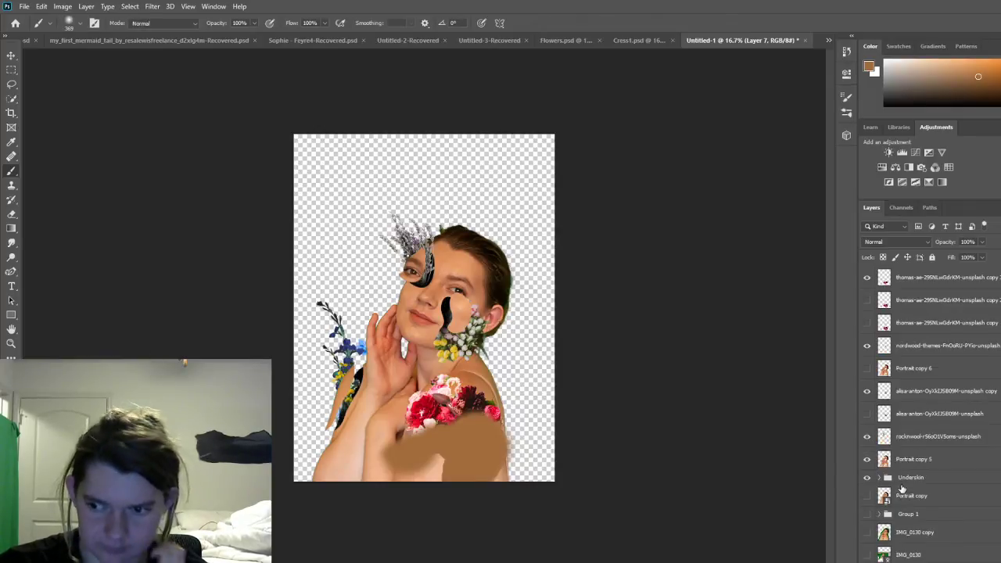
scroll(892, 485, "up", 8)
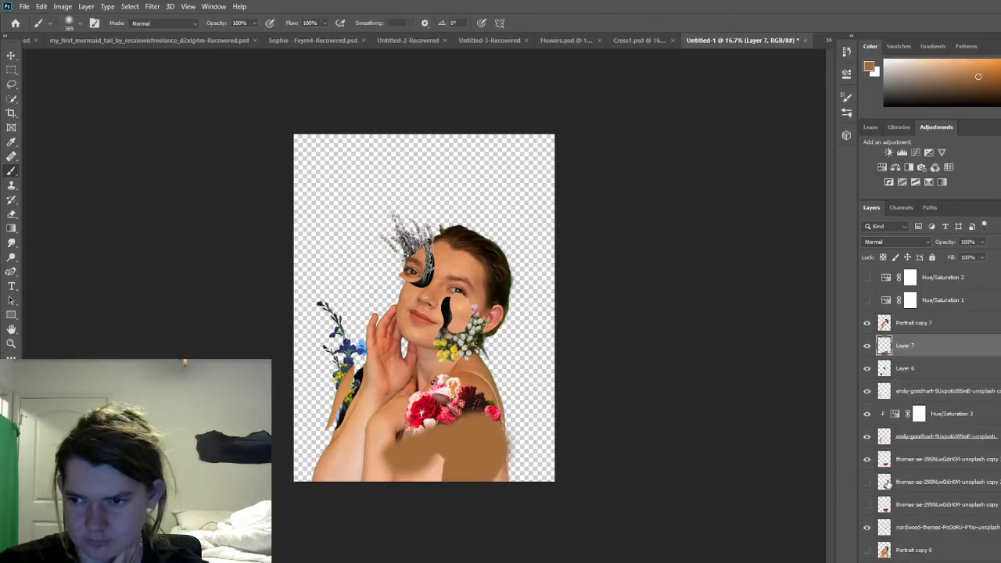
left_click(867, 346)
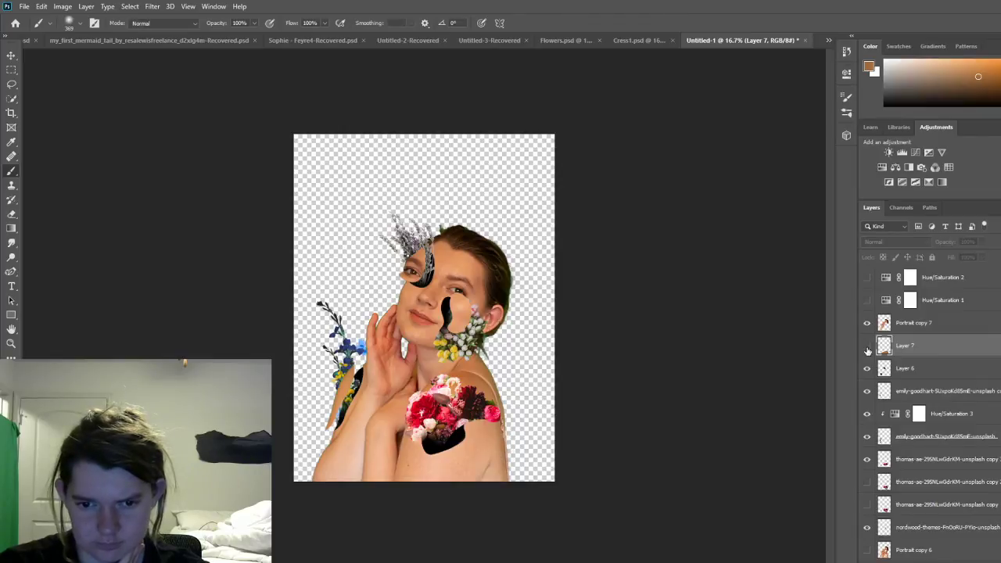
left_click(867, 346)
Step: Try to extend the skin-tone paint across the arms and shoulder, and undo the painting together with its layer
mouse_move(386, 445)
left_mouse_down()
mouse_move(428, 444)
mouse_move(387, 488)
left_mouse_up()
mouse_move(459, 455)
left_mouse_down()
mouse_move(293, 465)
mouse_move(356, 461)
mouse_move(430, 435)
mouse_move(286, 450)
mouse_move(551, 412)
mouse_move(418, 409)
left_mouse_up()
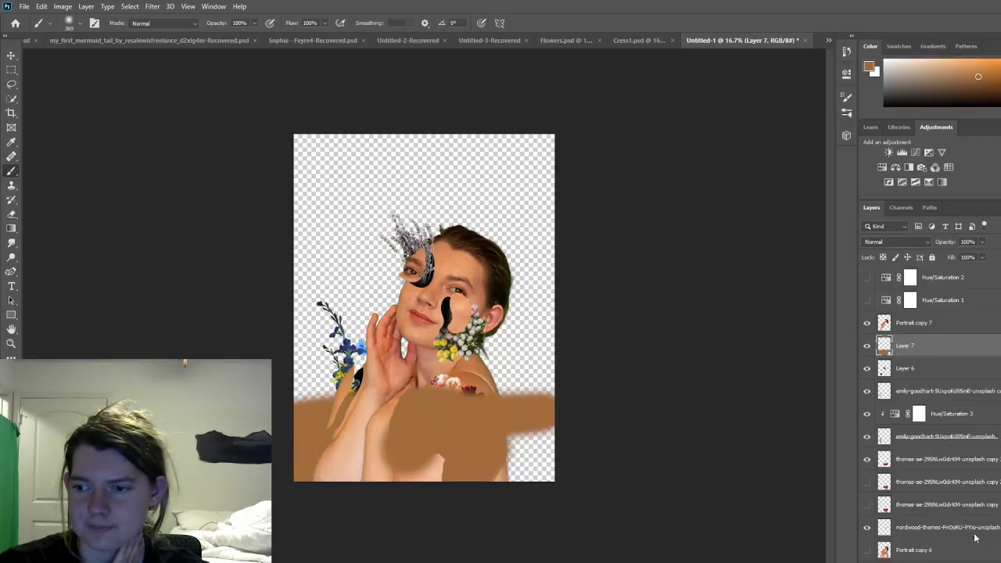
key("ctrl+z")
key("ctrl+z")
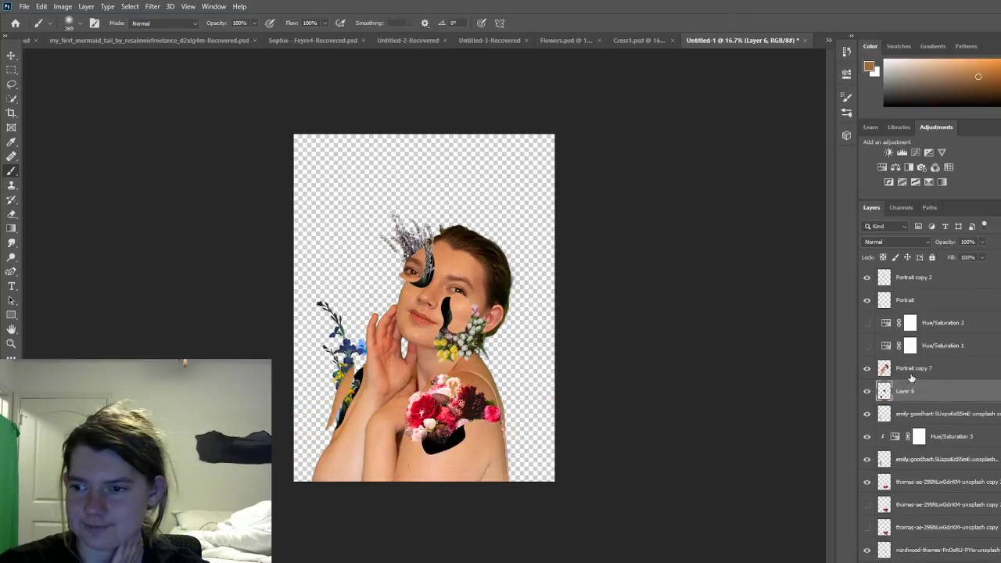
Step: Create a new layer above Layer 6, hide Portrait copy 7 and paint the skin tone over the lower shoulder hole
scroll(899, 394, "up", 2)
scroll(899, 393, "up", 1)
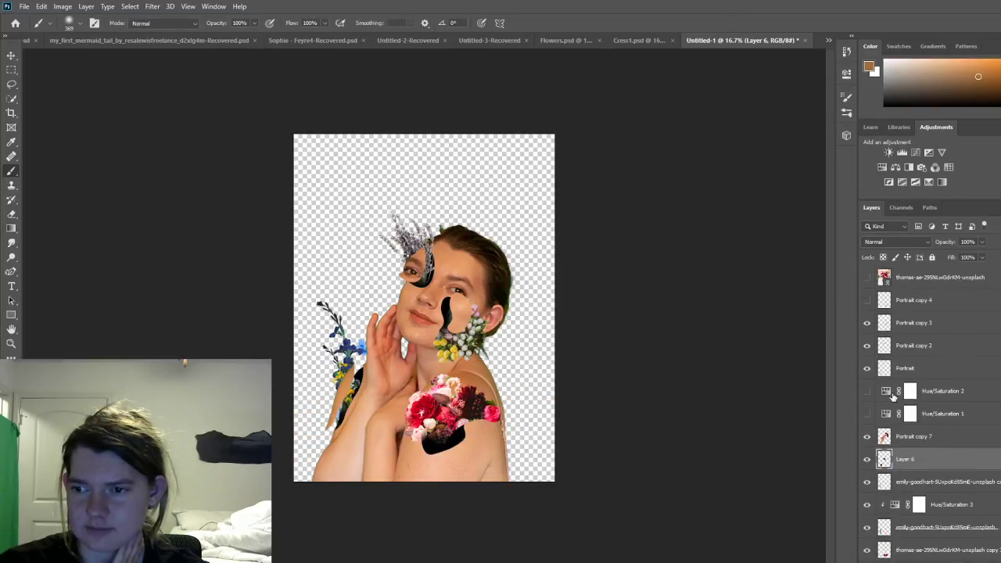
scroll(894, 397, "down", 1)
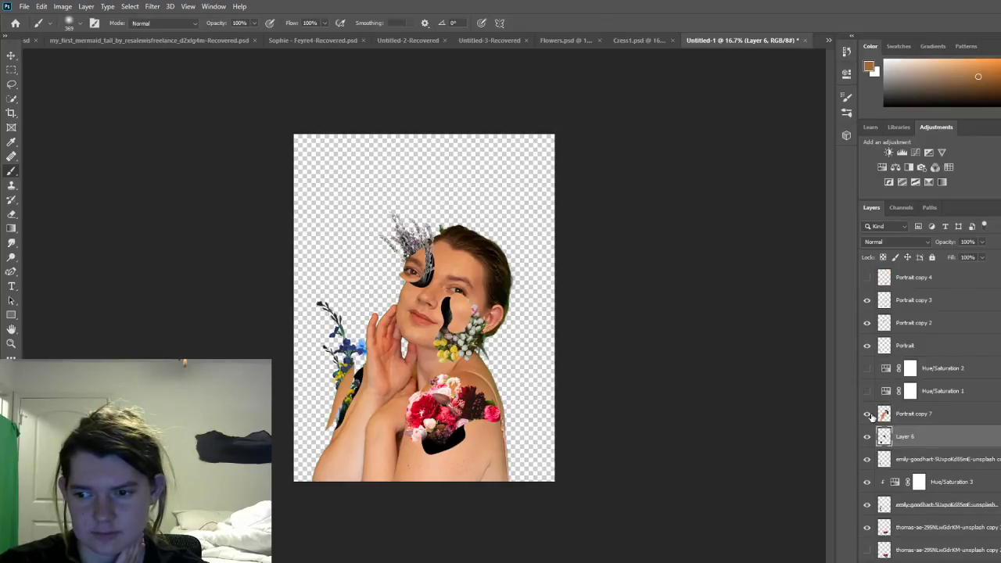
key("ctrl+shift+alt+n")
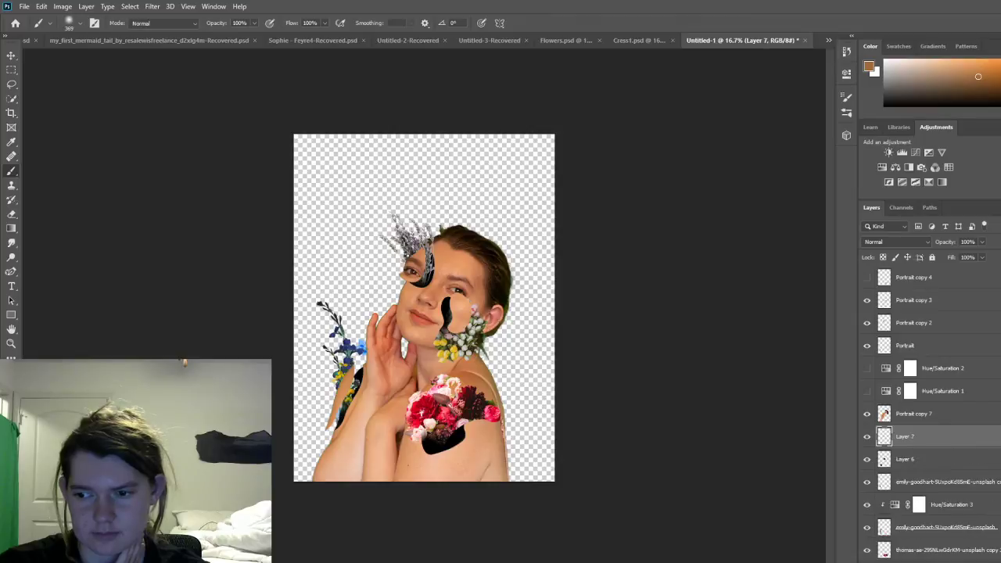
left_click(867, 413)
mouse_move(460, 458)
left_mouse_down()
mouse_move(421, 472)
mouse_move(436, 457)
mouse_move(393, 471)
mouse_move(442, 492)
mouse_move(475, 459)
mouse_move(478, 493)
left_mouse_up()
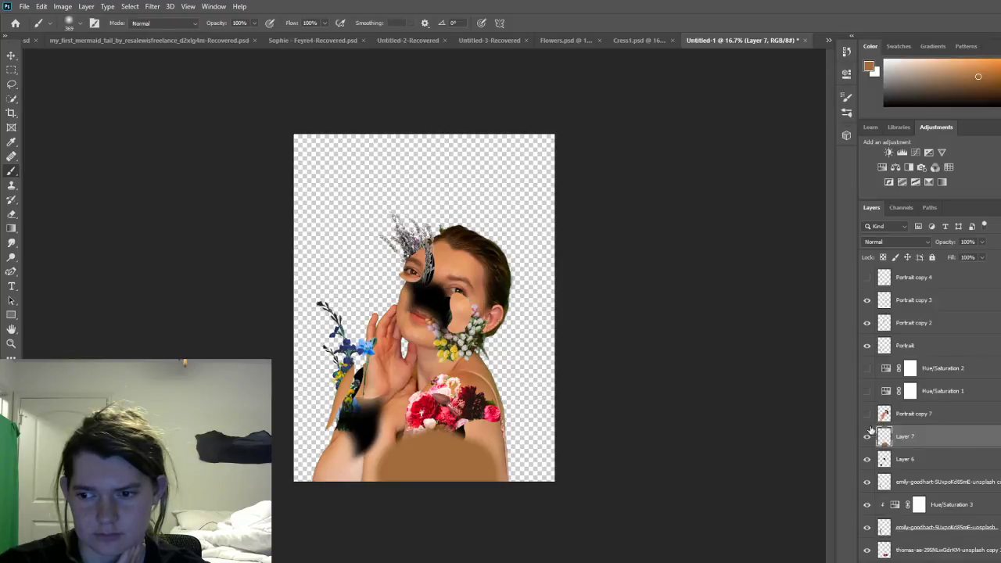
Step: Move the painted Layer 7 above Portrait copy 7, show Portrait copy 7 again and hide the painted layer
left_click_drag(914, 426, 916, 413)
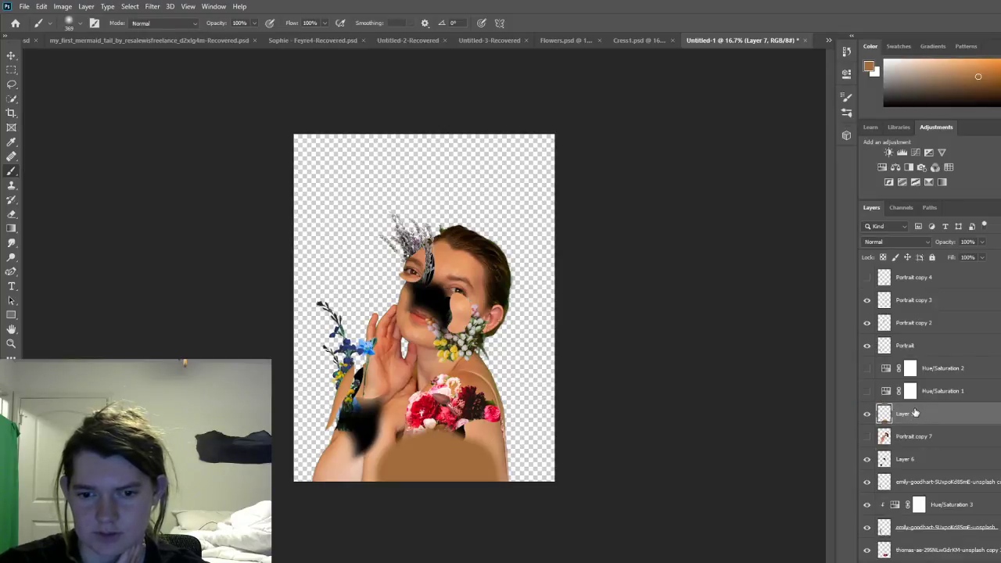
left_click(867, 436)
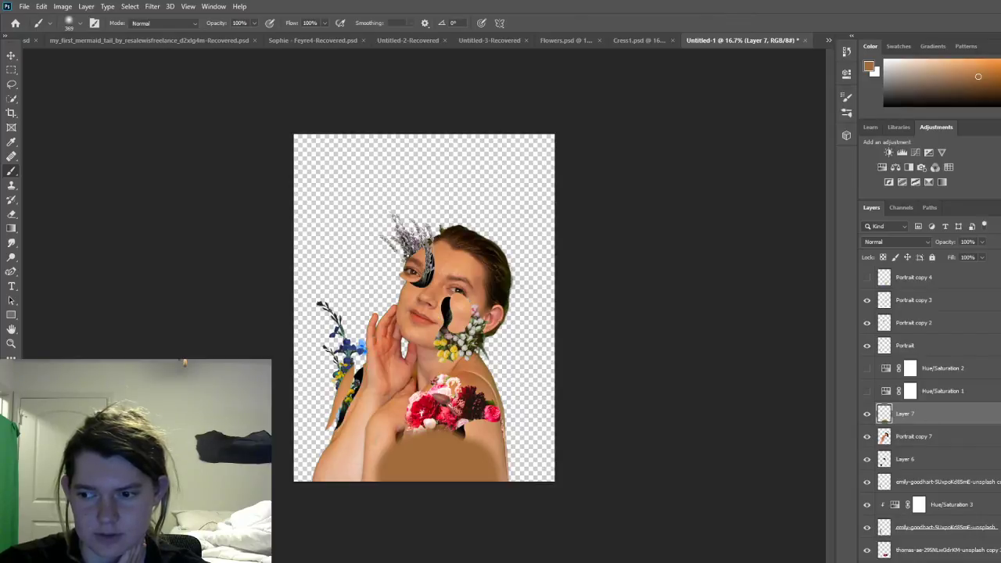
left_click(867, 413)
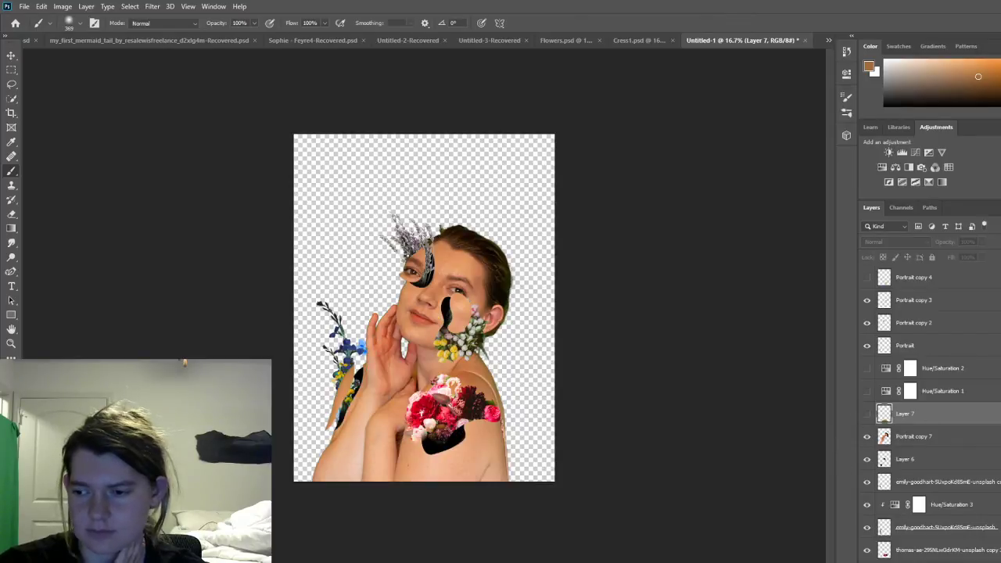
Step: Add a new layer above Layer 7, show Portrait copy 4 and paint the skin tone over the shoulder hole
key("ctrl+shift+alt+n")
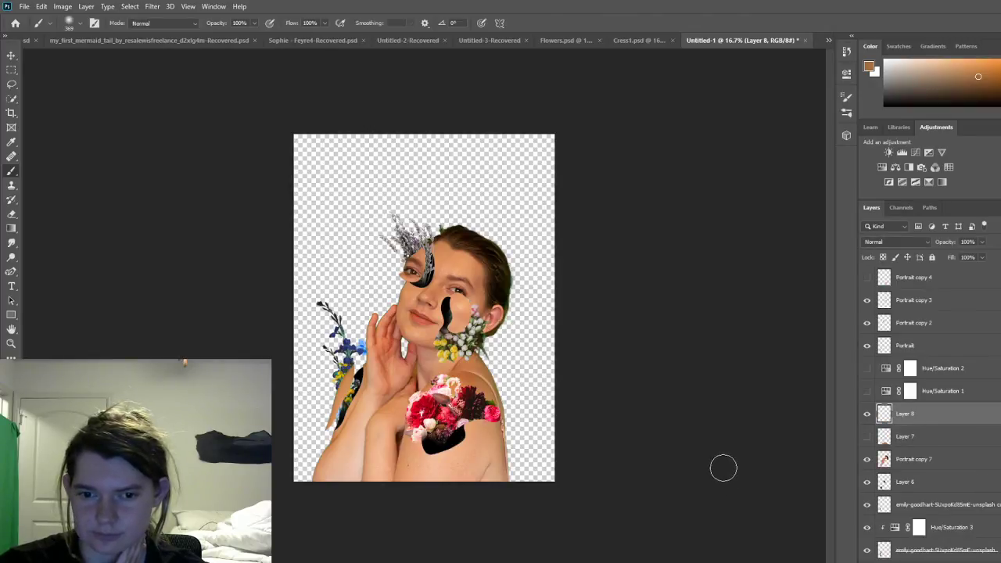
left_click(866, 278)
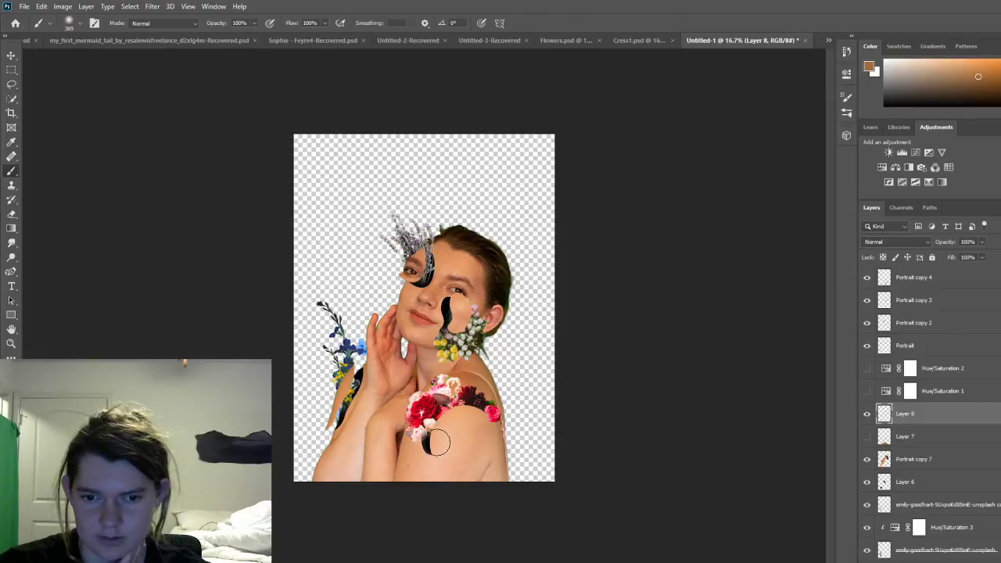
mouse_move(437, 444)
left_mouse_down()
mouse_move(429, 442)
mouse_move(446, 457)
mouse_move(480, 426)
mouse_move(446, 444)
left_mouse_up()
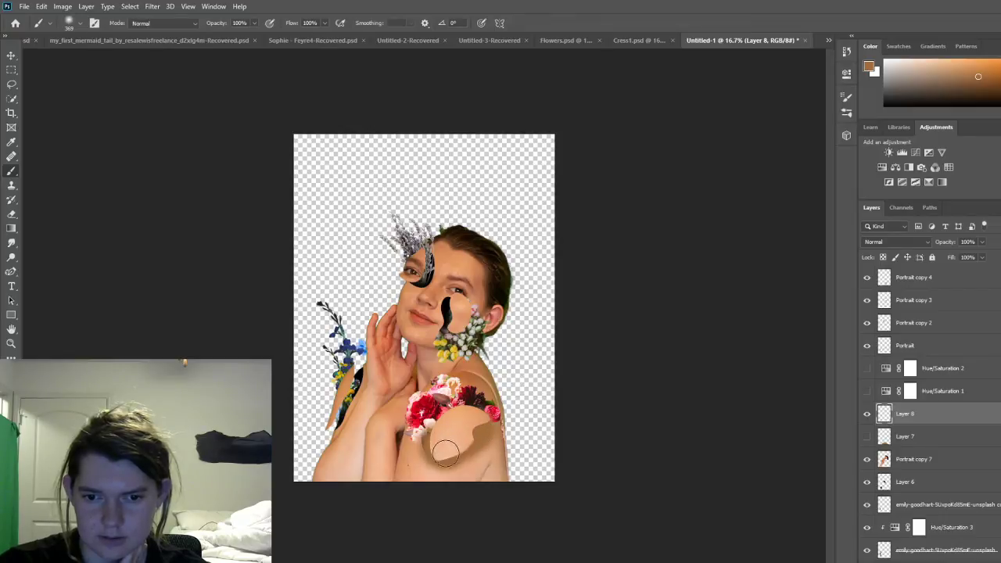
Step: Add a new layer above Portrait copy 4 and draw thick black arrows towards the figure from above, the upper left and the lower left
left_click(984, 280)
key("ctrl+shift+alt+n")
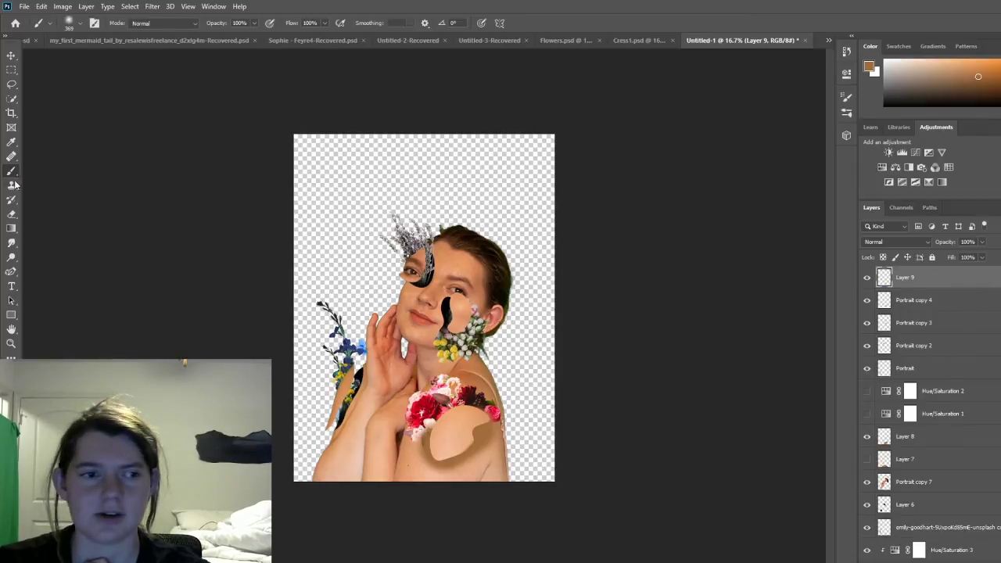
key("d")
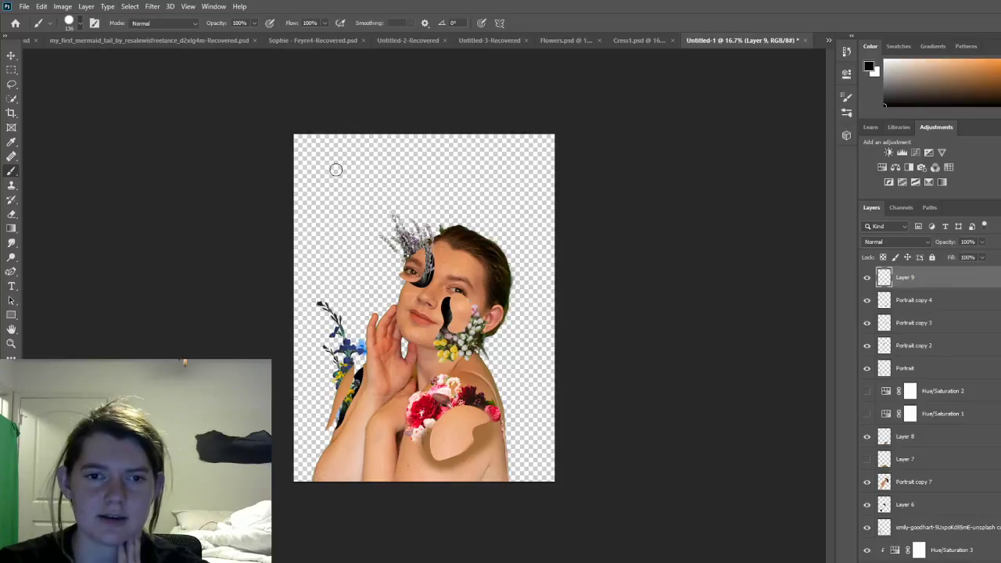
mouse_move(332, 165)
left_mouse_down()
mouse_move(363, 198)
mouse_move(371, 167)
left_mouse_up()
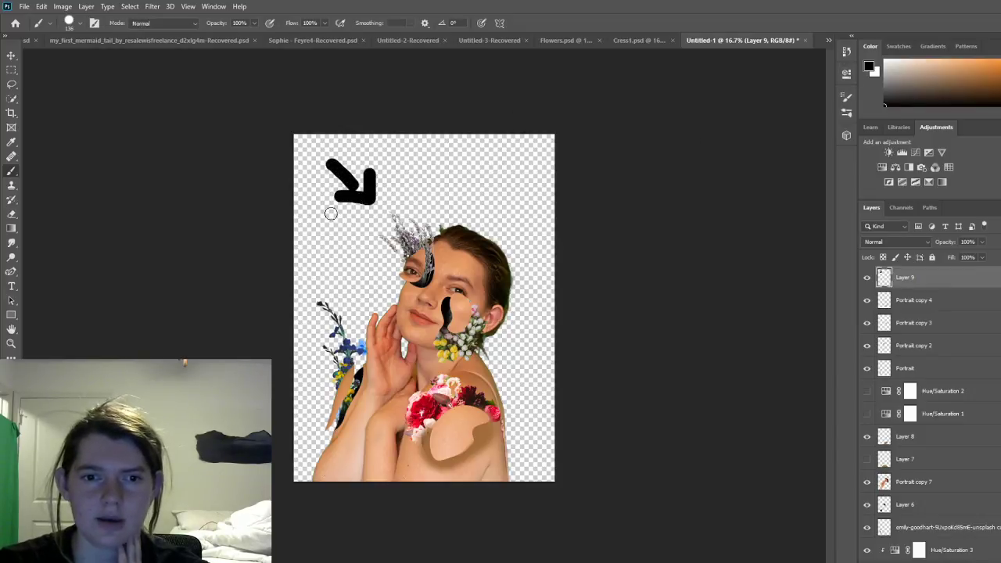
left_click(325, 213)
mouse_move(324, 213)
left_mouse_down()
mouse_move(347, 274)
mouse_move(332, 286)
mouse_move(360, 296)
mouse_move(370, 269)
left_mouse_up()
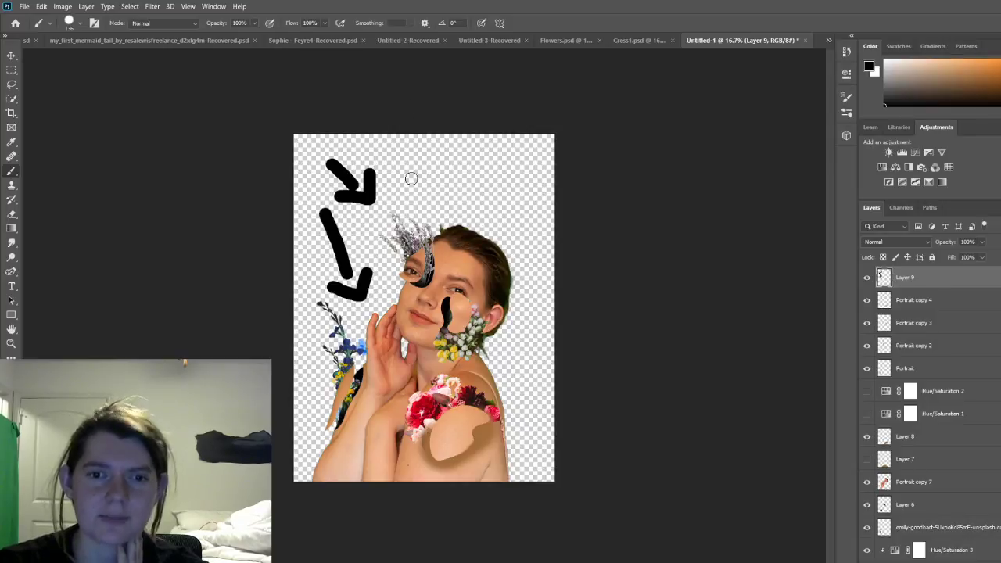
mouse_move(416, 187)
left_mouse_down()
mouse_move(434, 216)
mouse_move(446, 189)
left_mouse_up()
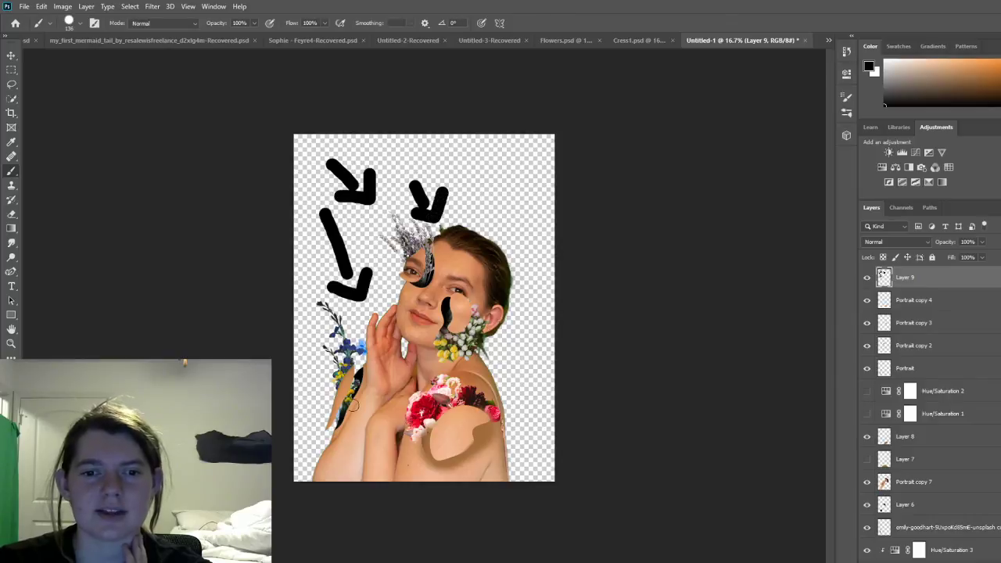
left_click_drag(344, 481, 361, 451)
mouse_move(341, 442)
left_mouse_down()
mouse_move(364, 440)
mouse_move(372, 463)
left_mouse_up()
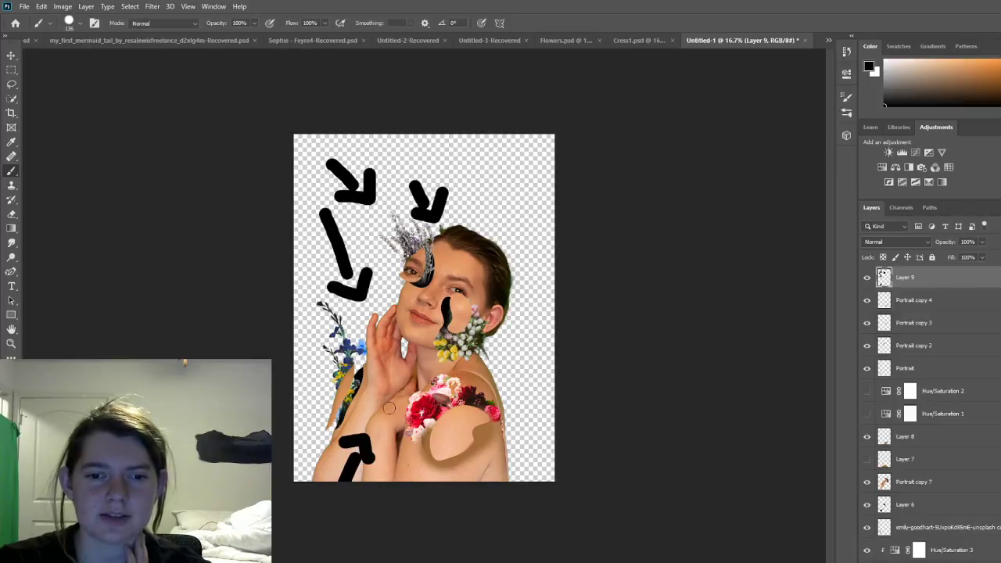
Step: Circle the wrist and the neck side in black, and sweep long curved guide lines down the figure and around the shoulder
mouse_move(372, 366)
left_mouse_down()
mouse_move(383, 408)
mouse_move(395, 373)
mouse_move(358, 377)
left_mouse_up()
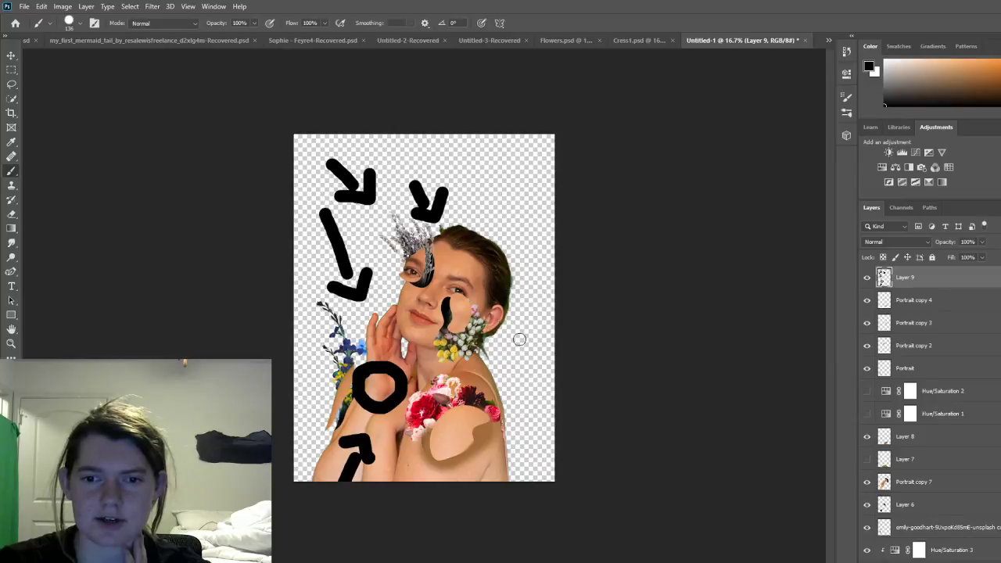
mouse_move(505, 319)
left_mouse_down()
mouse_move(465, 345)
mouse_move(462, 378)
mouse_move(496, 404)
mouse_move(521, 359)
mouse_move(495, 309)
left_mouse_up()
mouse_move(496, 193)
left_mouse_down()
mouse_move(499, 260)
mouse_move(532, 326)
mouse_move(552, 443)
left_mouse_up()
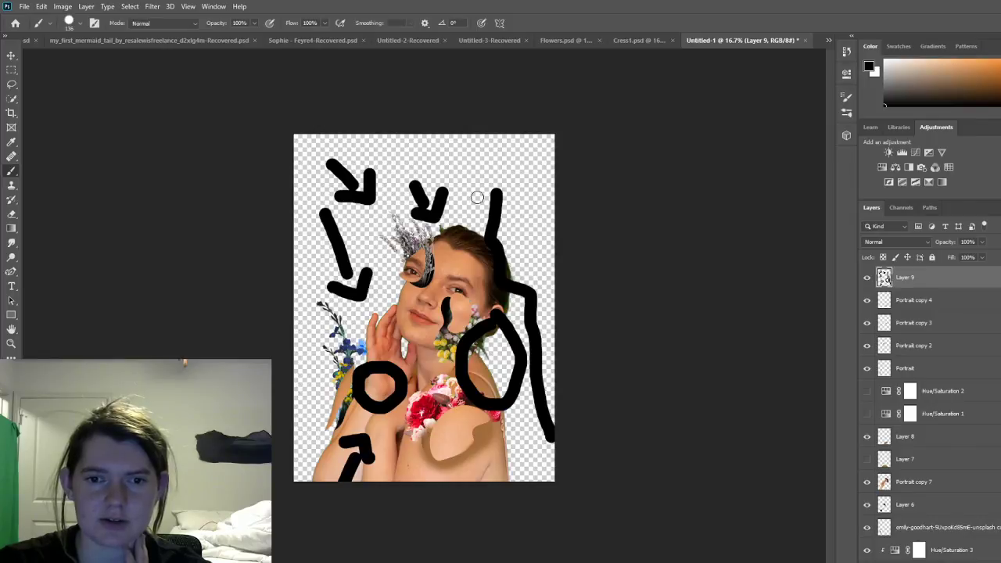
mouse_move(474, 200)
left_mouse_down()
mouse_move(475, 232)
mouse_move(435, 306)
mouse_move(404, 445)
mouse_move(397, 480)
left_mouse_up()
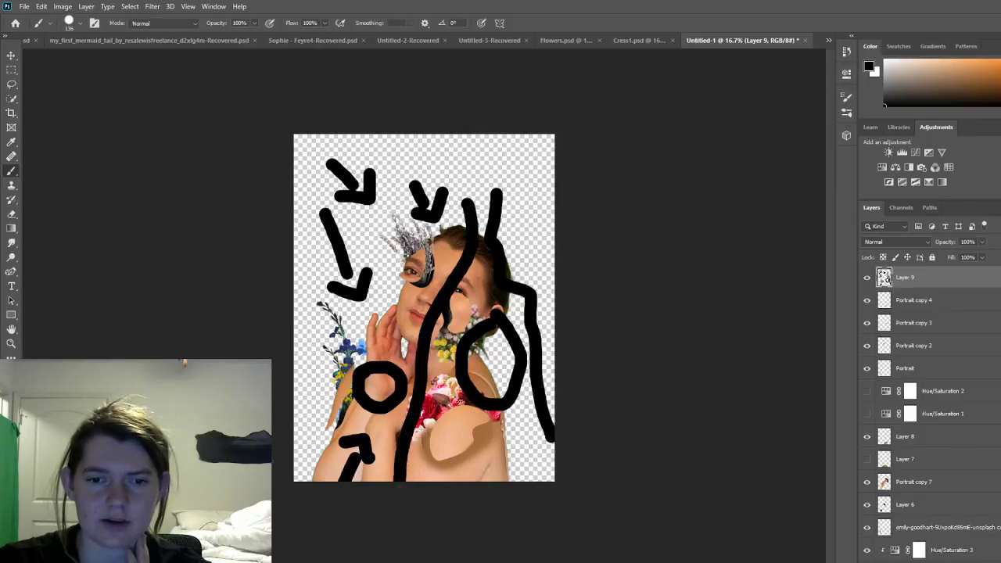
mouse_move(297, 344)
left_mouse_down()
mouse_move(419, 205)
mouse_move(491, 207)
left_mouse_up()
mouse_move(417, 410)
left_mouse_down()
mouse_move(423, 506)
mouse_move(506, 406)
mouse_move(422, 389)
mouse_move(432, 447)
left_mouse_up()
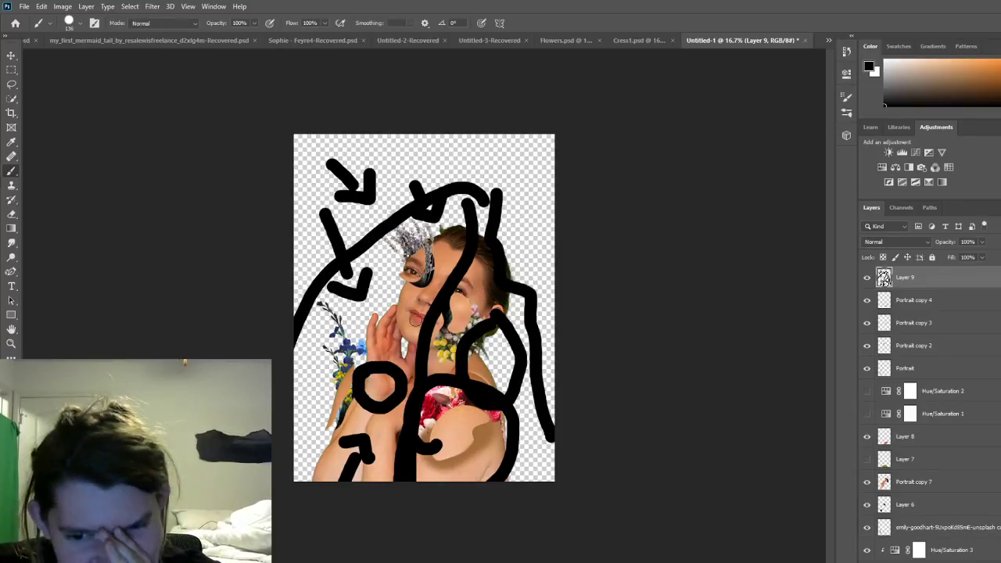
Step: Dot the middle of both black circles, undoing and redoing the last dot
left_click(491, 357)
left_click(379, 383)
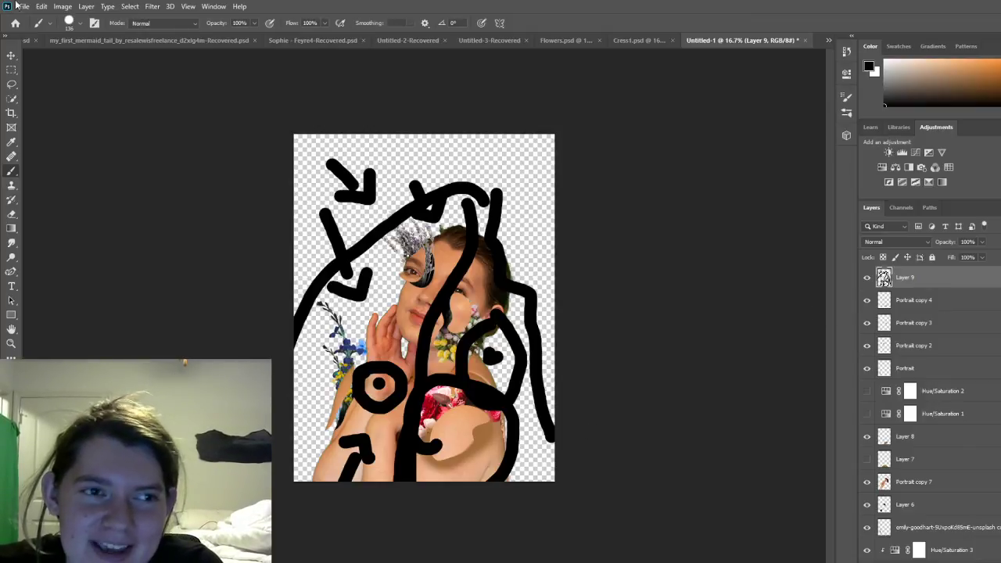
key("ctrl+z")
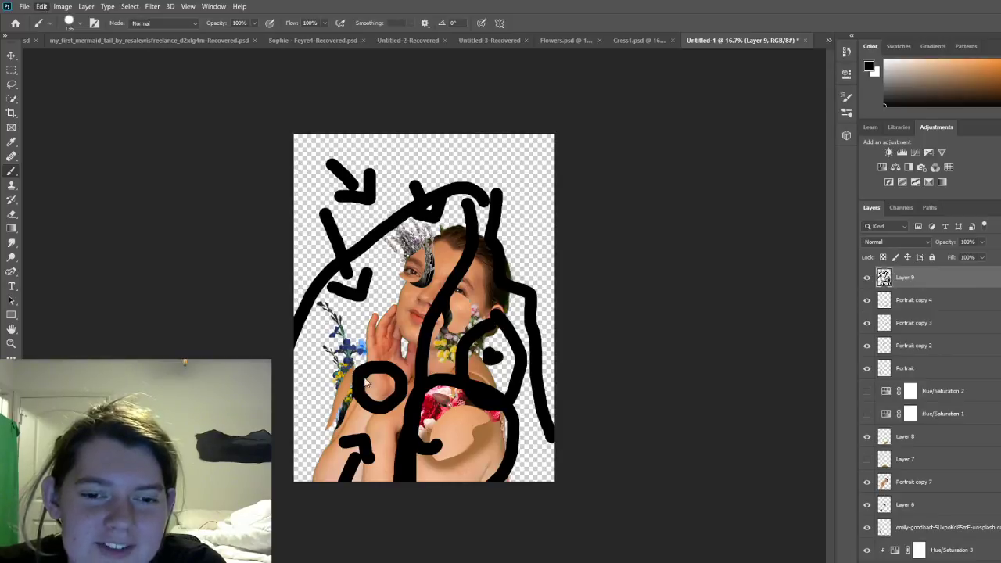
key("ctrl+shift+z")
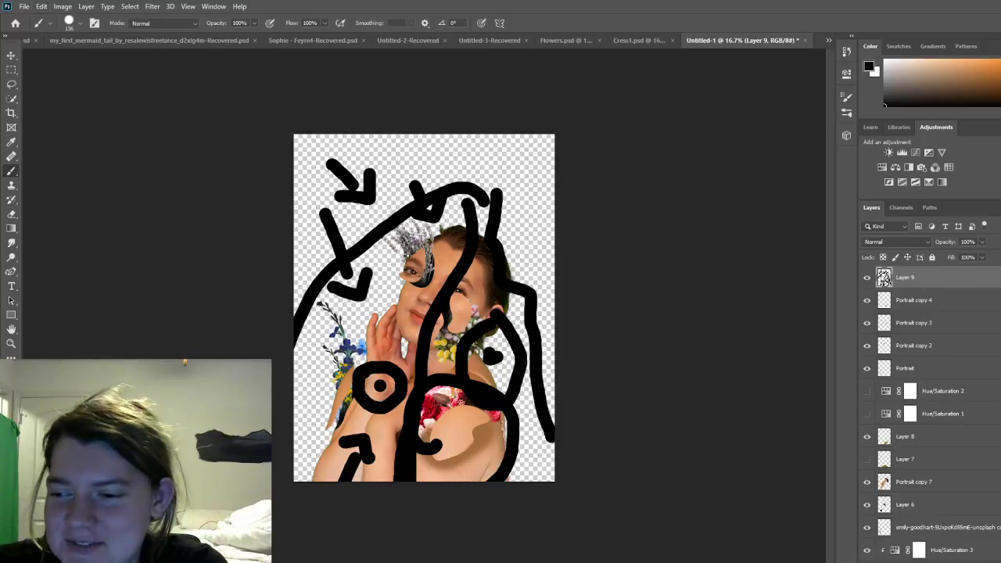
Step: Add a new layer above Layer 9, hide Layer 9 and draw thin black arrows towards the figure from the upper left, left and lower left
key("ctrl+shift+alt+n")
left_click(867, 300)
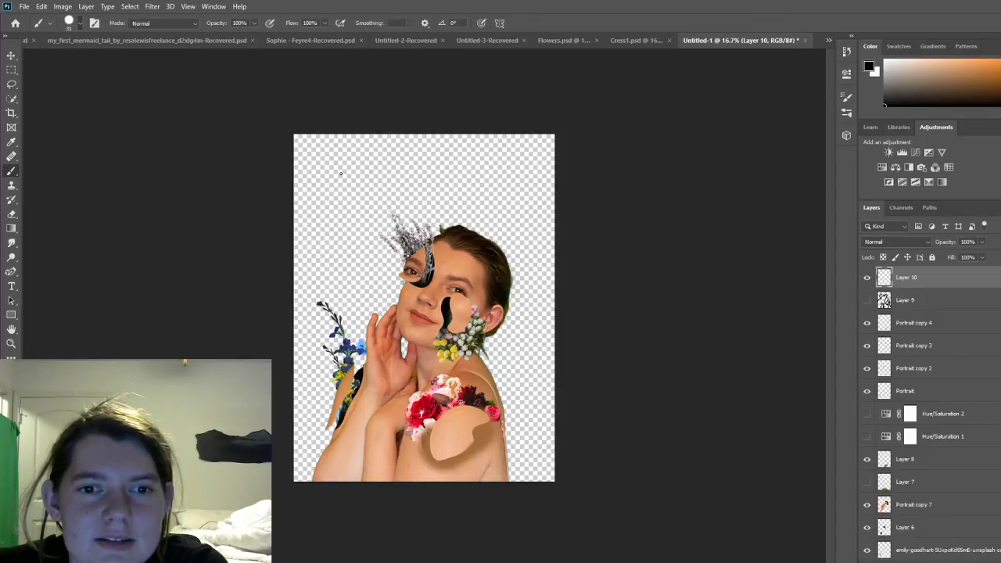
mouse_move(327, 153)
left_mouse_down()
mouse_move(361, 214)
mouse_move(375, 203)
left_mouse_up()
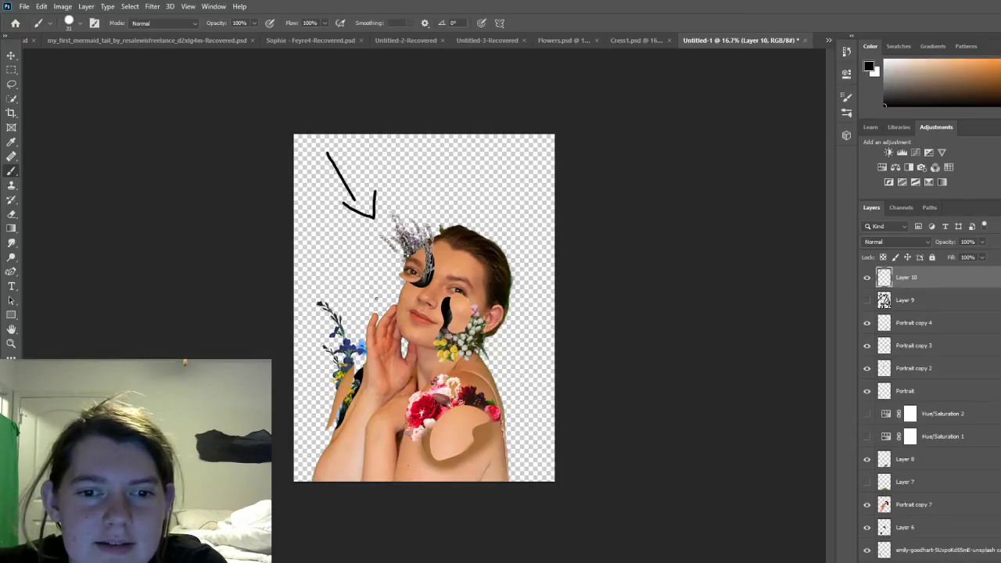
left_click_drag(317, 286, 355, 284)
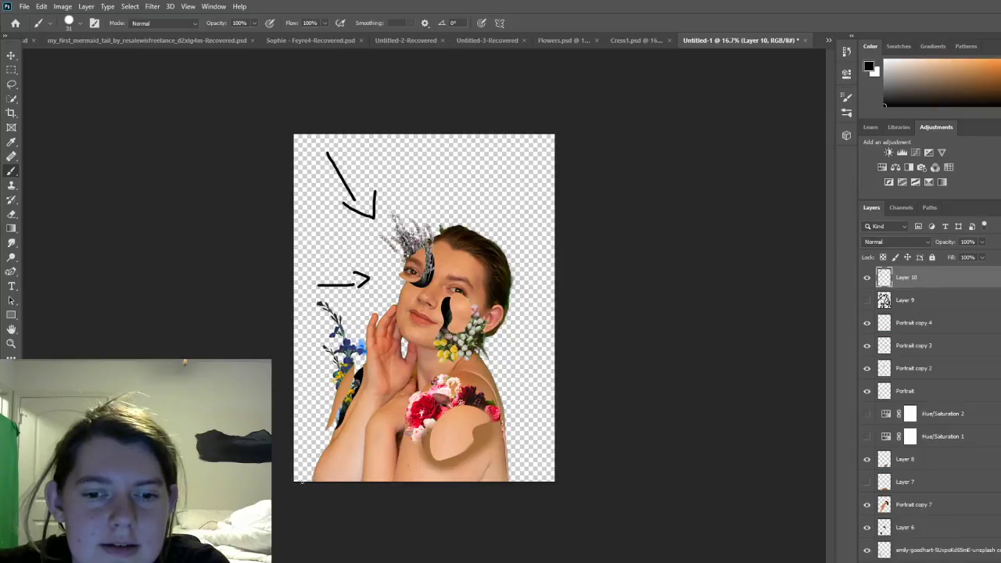
left_click_drag(302, 482, 356, 451)
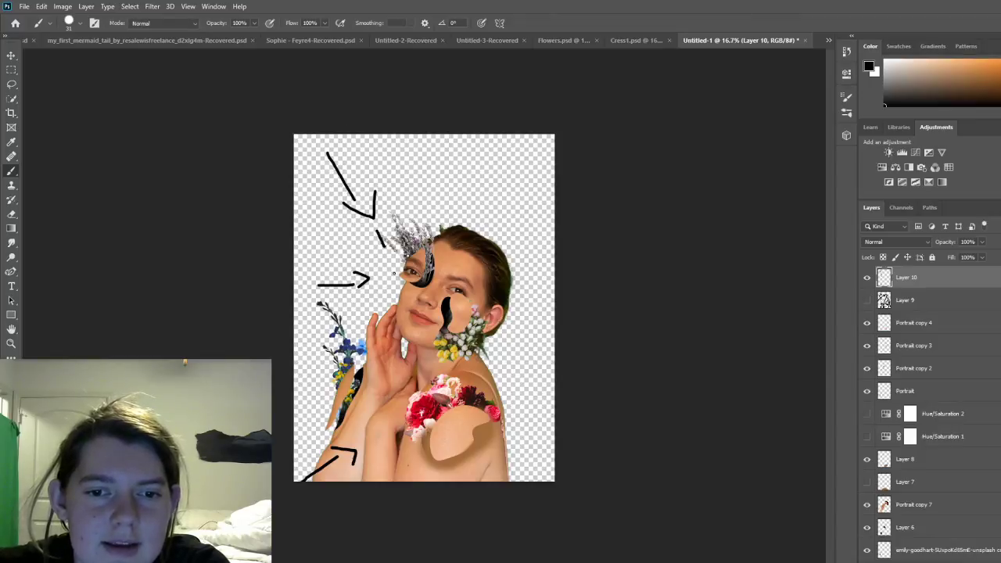
Step: Extend the arrows as dashed lines across the figure, circle the cheek, shoulder and back openings, and add an arrow to the back
left_click_drag(393, 271, 442, 385)
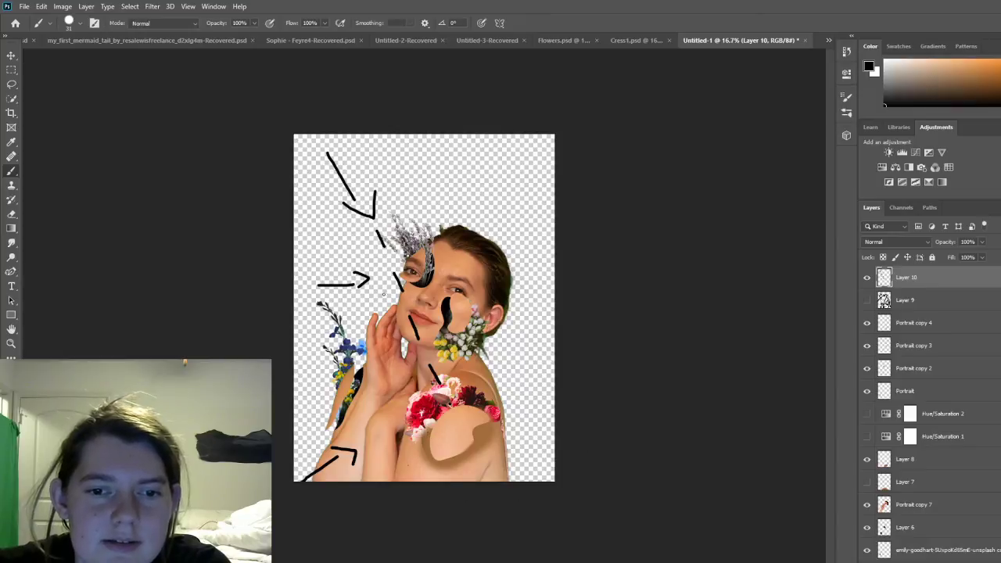
left_click_drag(413, 297, 472, 305)
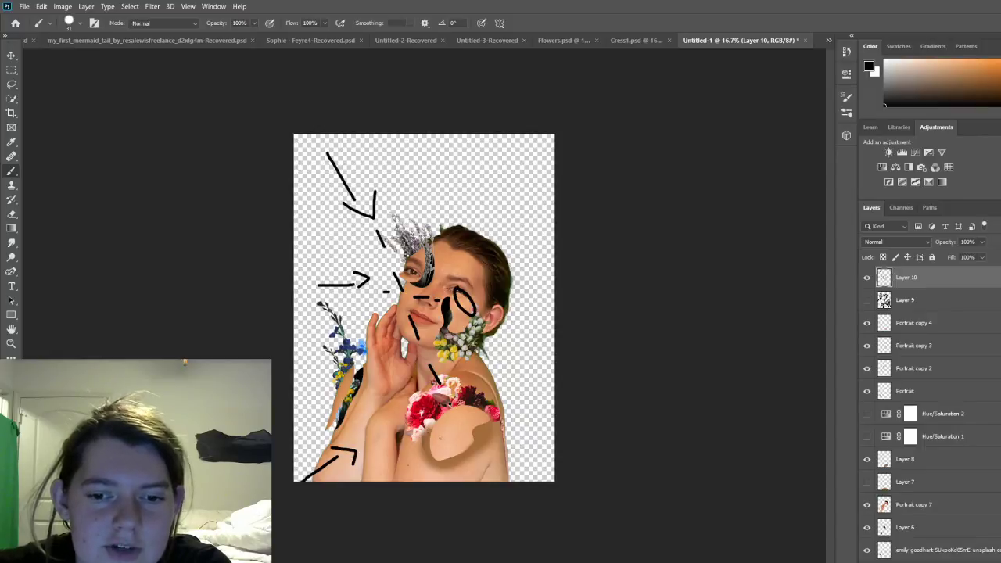
mouse_move(440, 430)
left_mouse_down()
mouse_move(435, 457)
mouse_move(471, 458)
mouse_move(481, 424)
mouse_move(443, 435)
left_mouse_up()
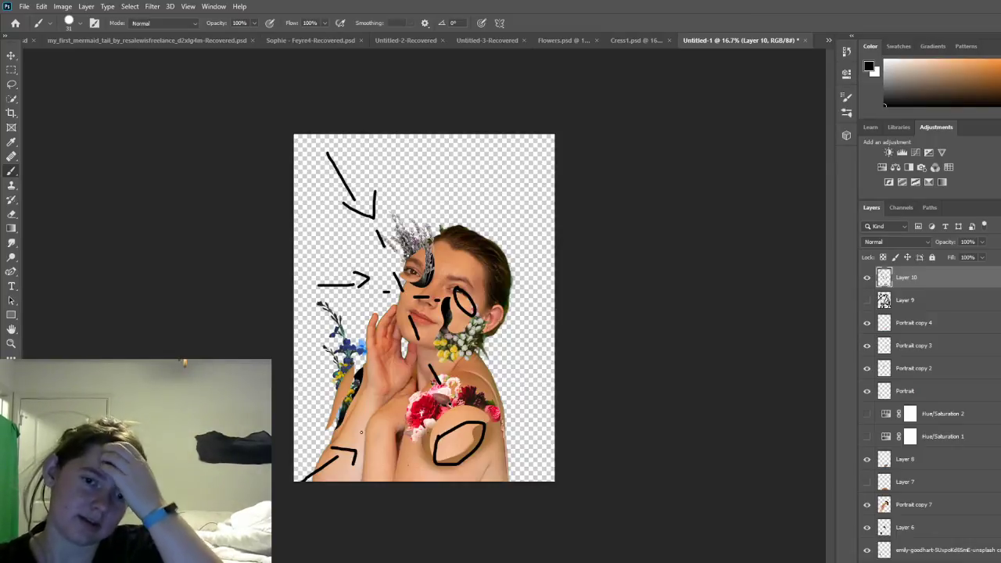
left_click_drag(359, 438, 503, 357)
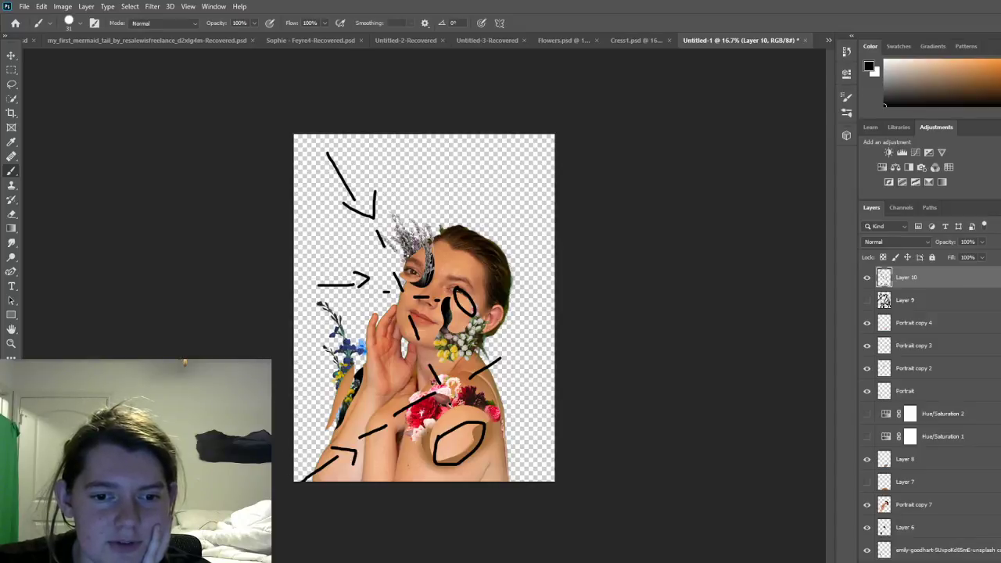
left_click_drag(294, 400, 324, 399)
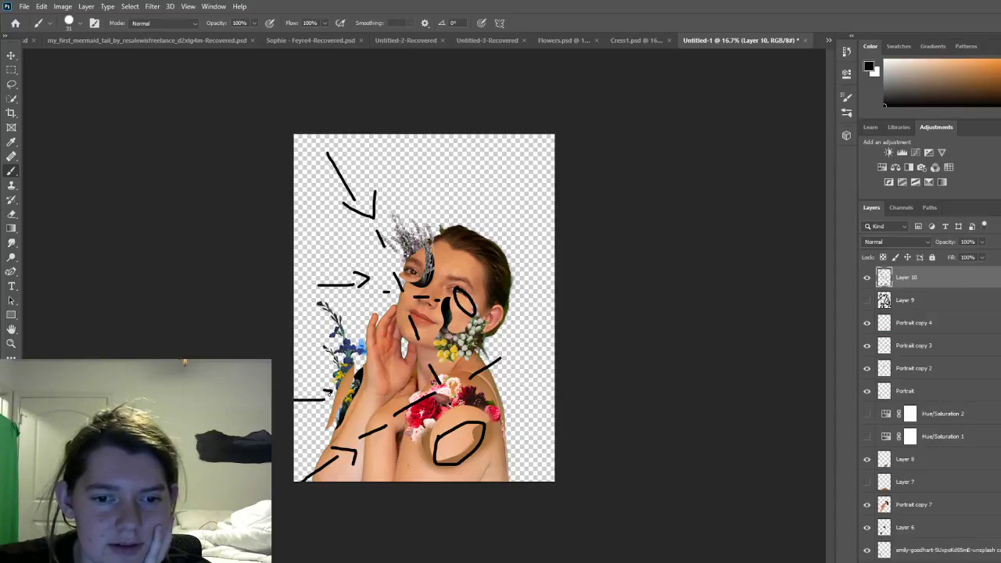
mouse_move(352, 389)
left_mouse_down()
mouse_move(327, 420)
mouse_move(344, 426)
mouse_move(357, 401)
left_mouse_up()
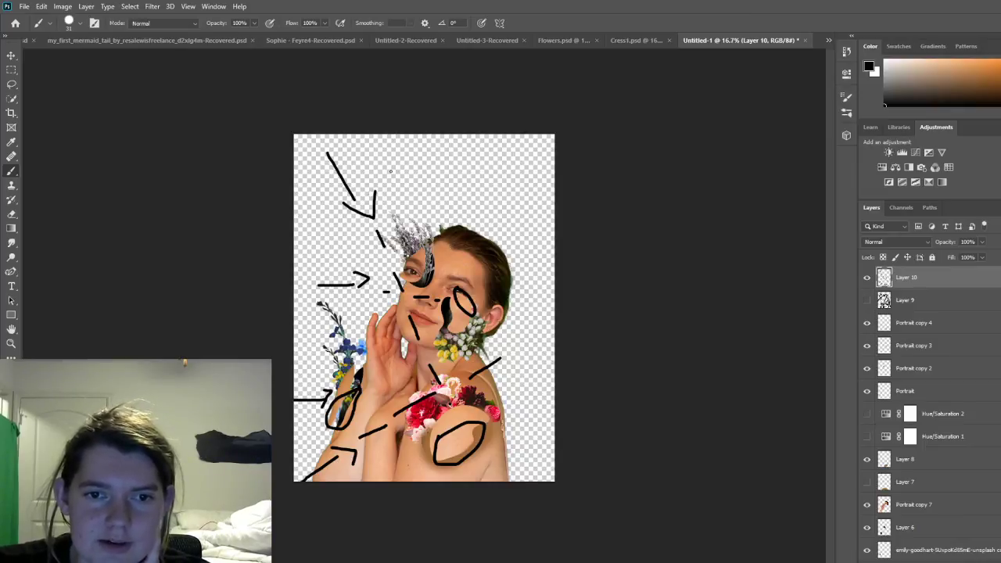
Step: Draw another arrow from above, a large angular outline from the forehead past the head, a circled eye and a small nose triangle
left_click_drag(384, 124, 409, 200)
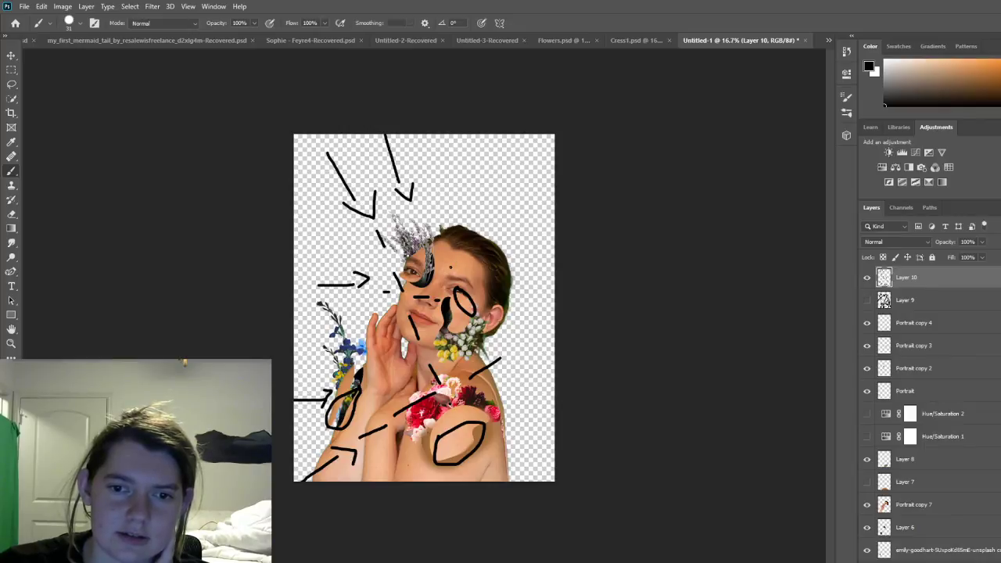
left_click_drag(452, 268, 495, 164)
left_click_drag(451, 266, 556, 237)
left_click_drag(494, 164, 550, 252)
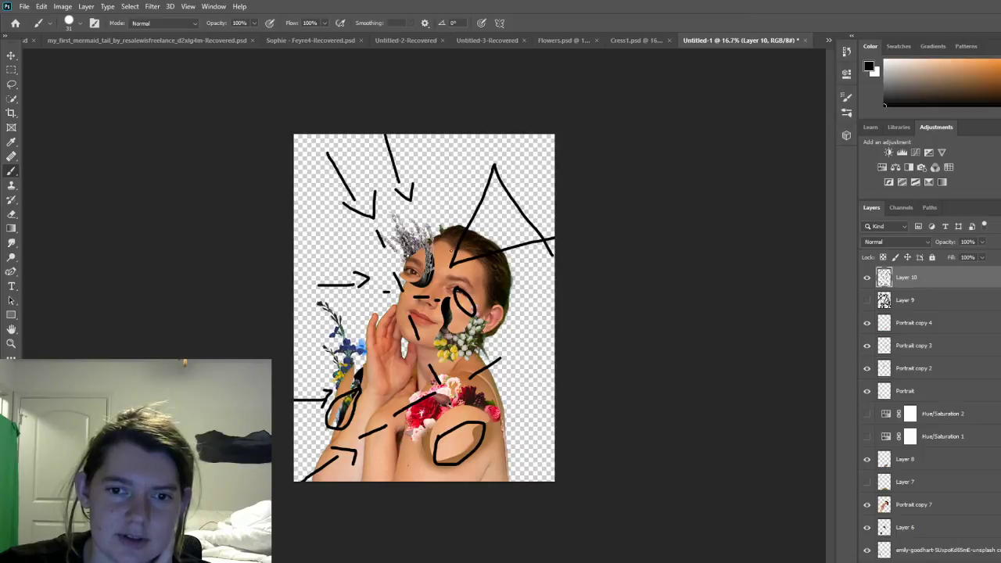
mouse_move(444, 254)
left_mouse_down()
mouse_move(461, 284)
mouse_move(456, 277)
mouse_move(437, 286)
mouse_move(476, 293)
left_mouse_up()
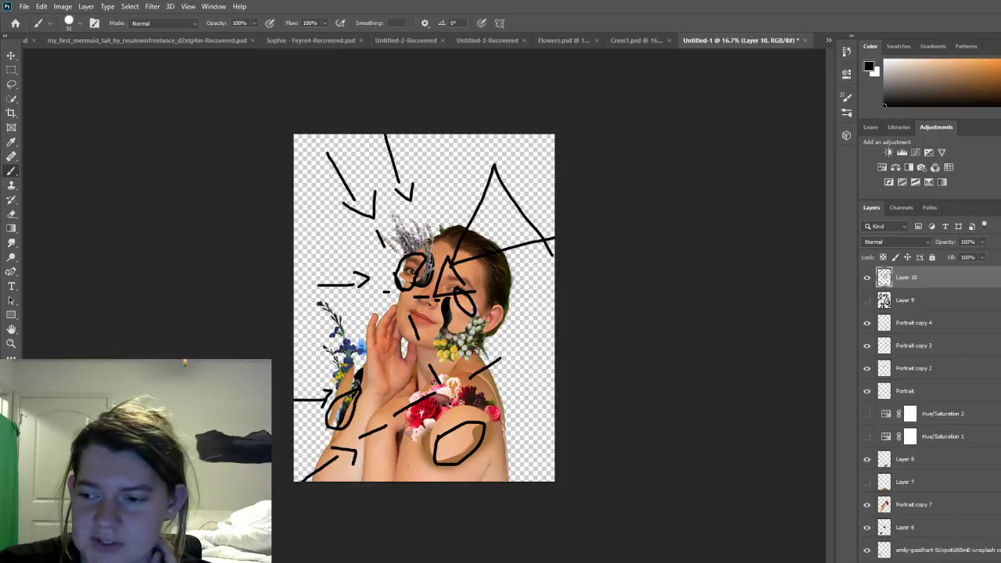
Step: Add a new layer above Layer 10, hide Layer 10 and dab white over the lower shoulder with a soft 2165-pixel brush
left_click(974, 561)
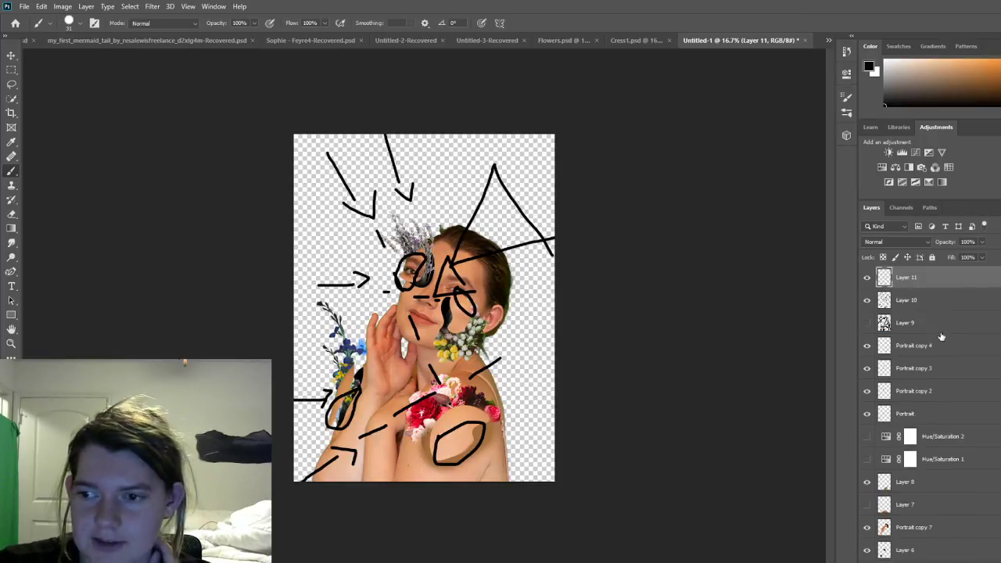
left_click(867, 301)
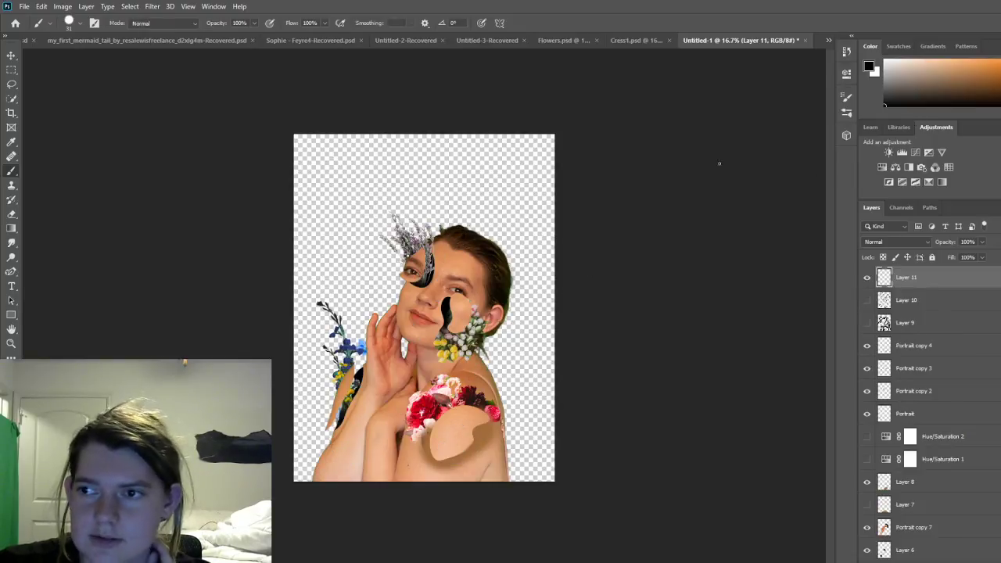
left_click(906, 64)
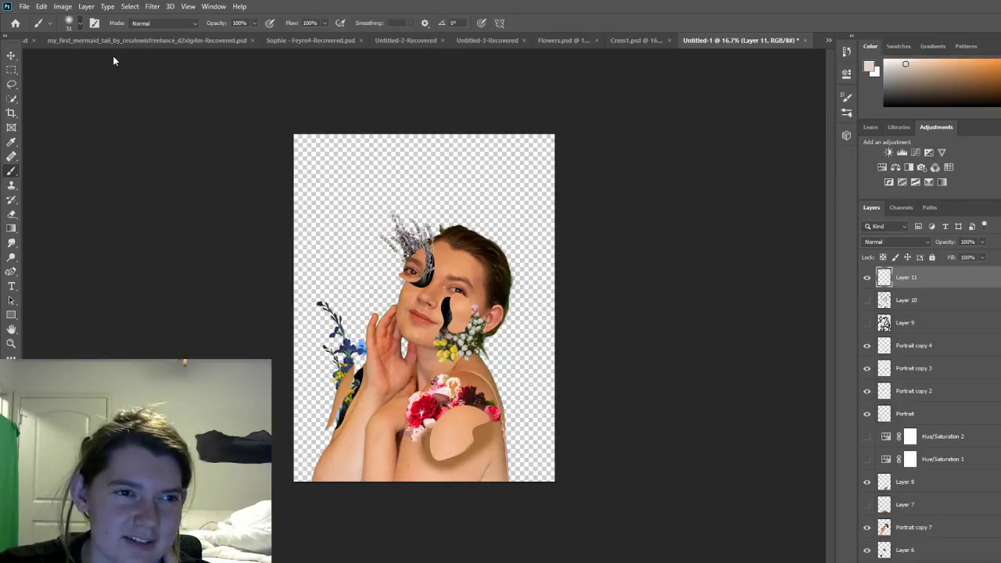
left_click_drag(123, 57, 134, 58)
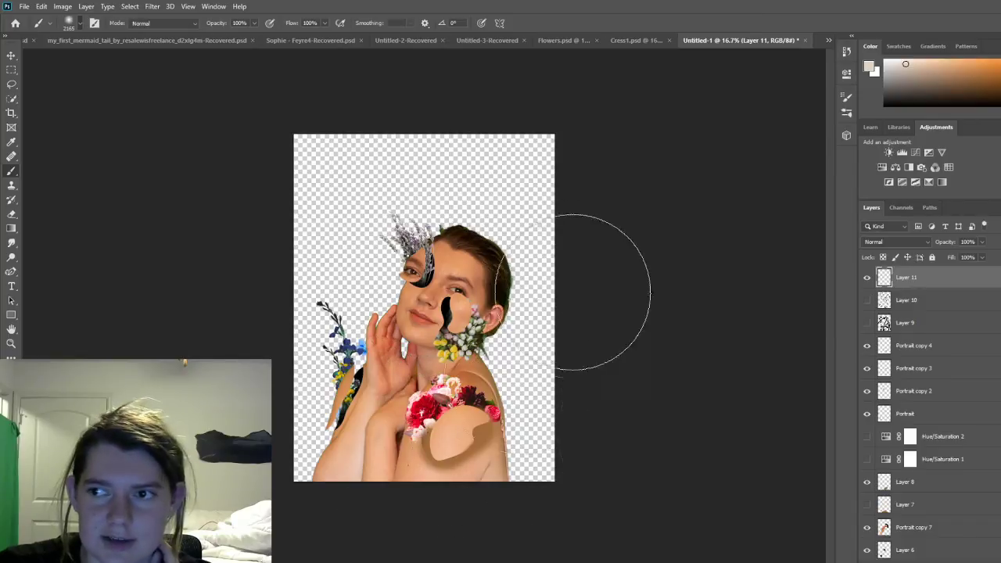
left_click_drag(891, 65, 886, 61)
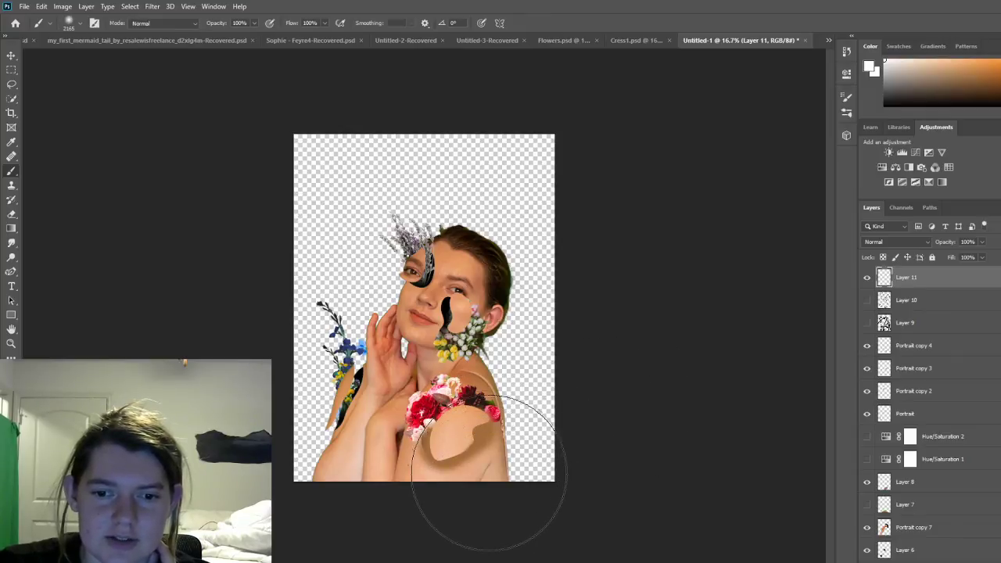
left_click(489, 477)
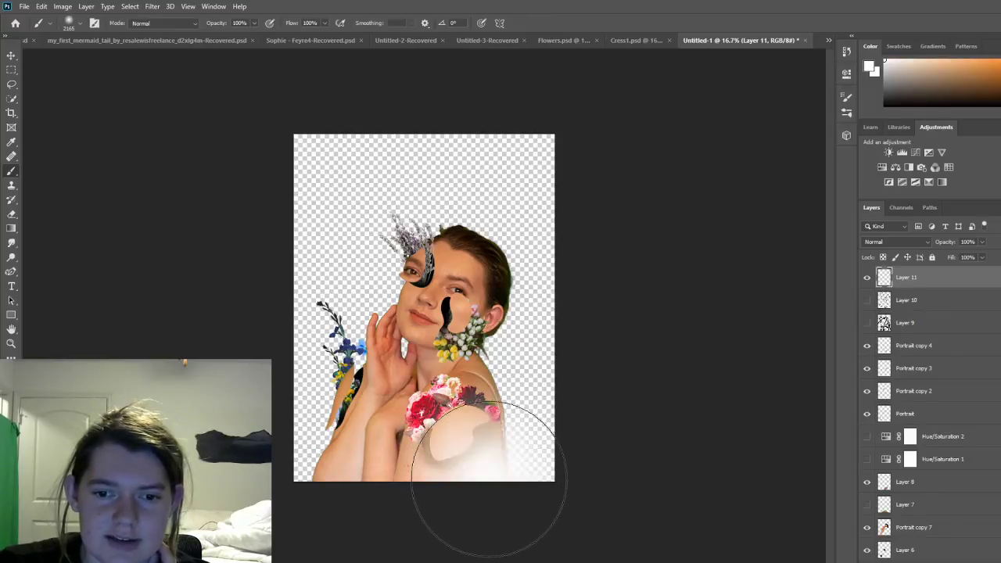
Step: Dab soft white over the lower arm, mid-grey over the face, and light grey with a smaller brush over the raised hand
left_click(352, 443)
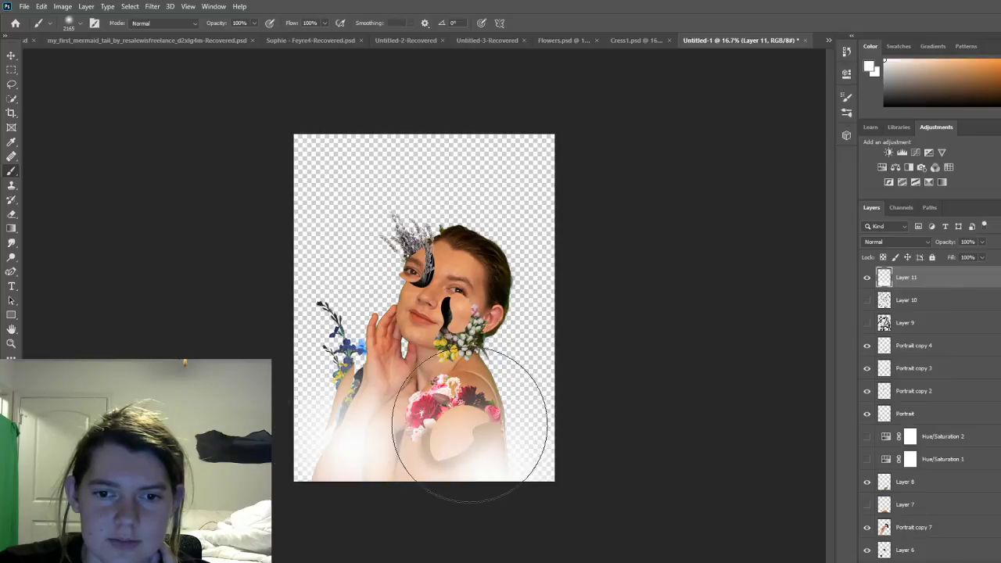
left_click(901, 74)
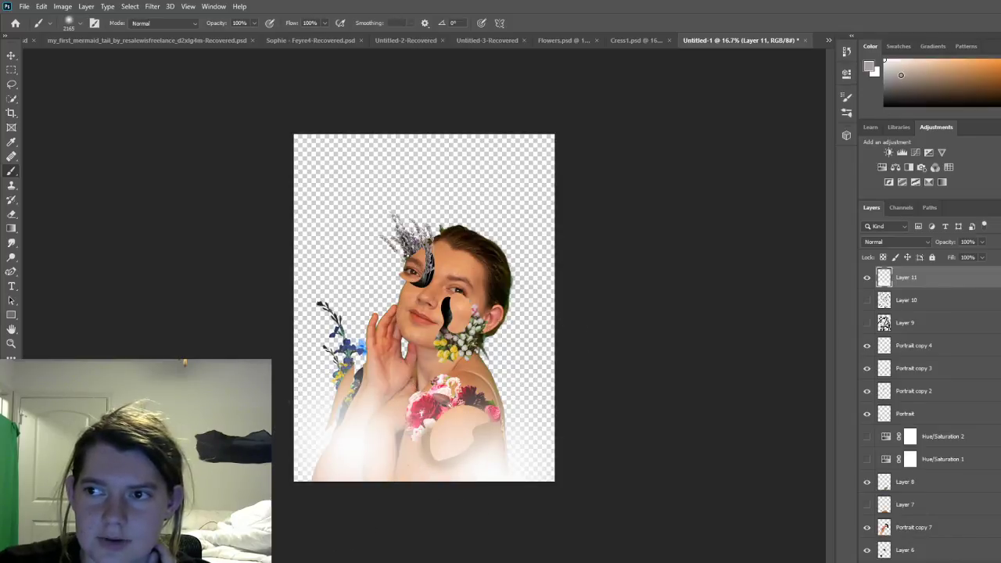
left_click(462, 313)
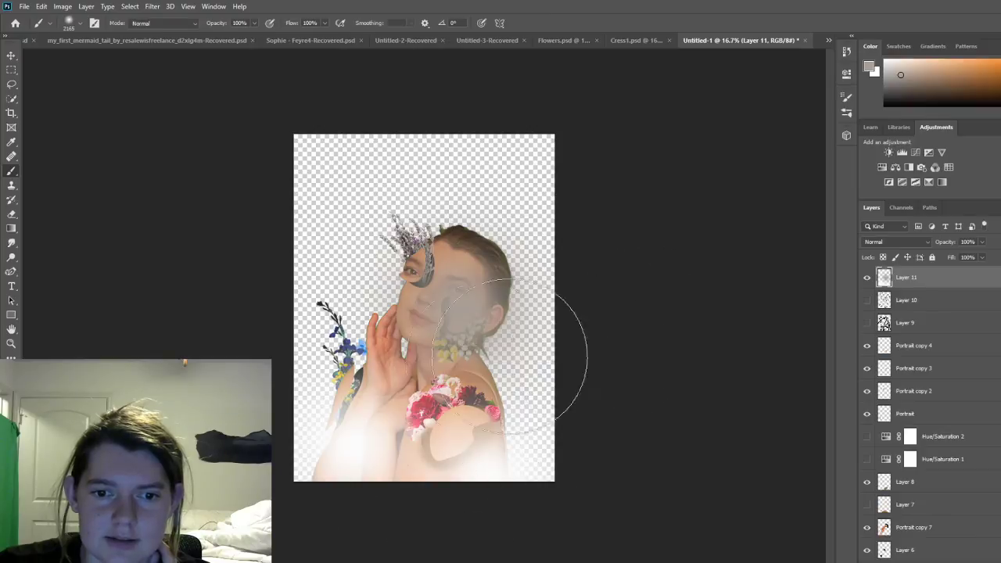
left_click(896, 65)
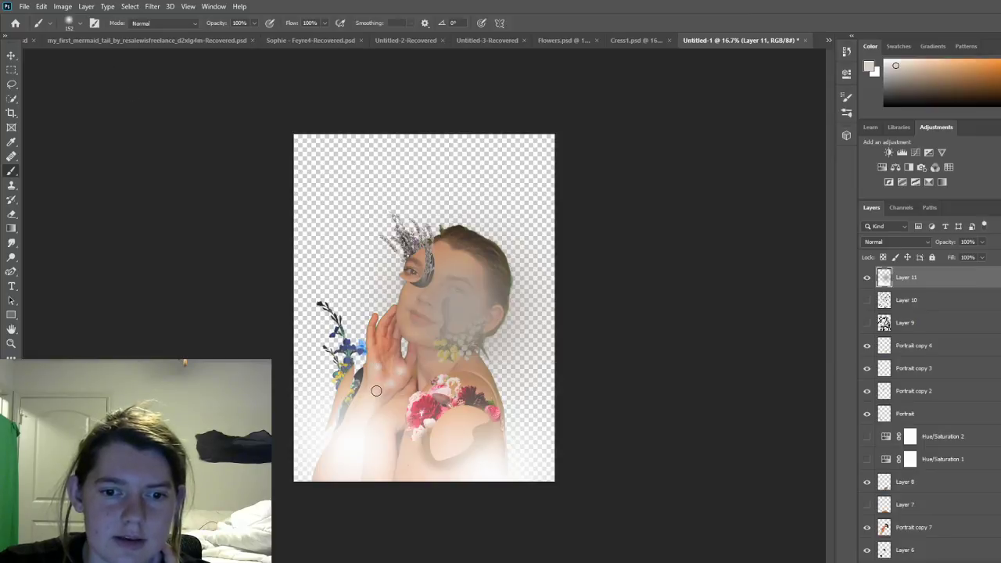
left_click(392, 365)
left_click(389, 323)
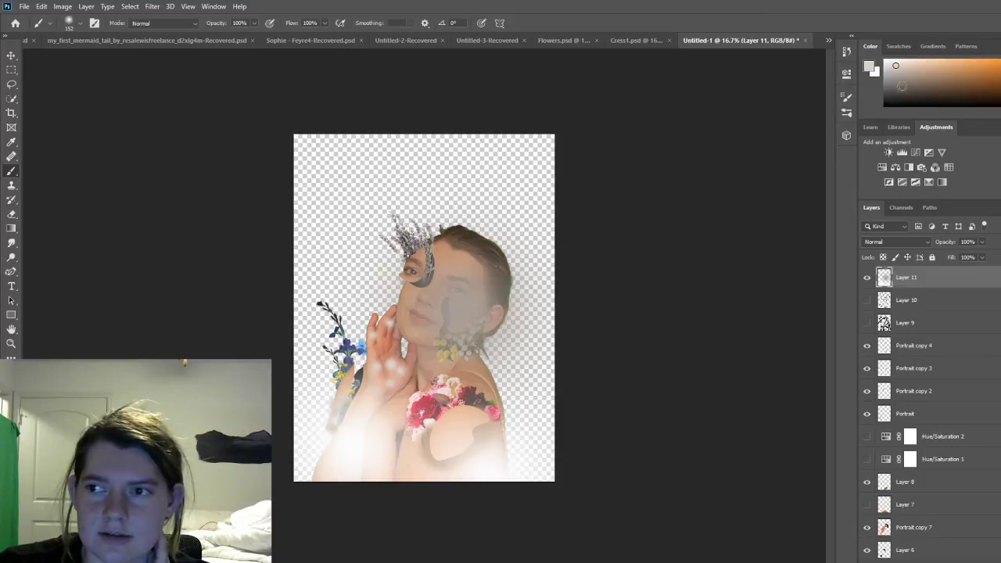
Step: Paint broad soft dark grey strokes over the eye side of the face, the outer arm and the back of the shoulder
left_click(898, 86)
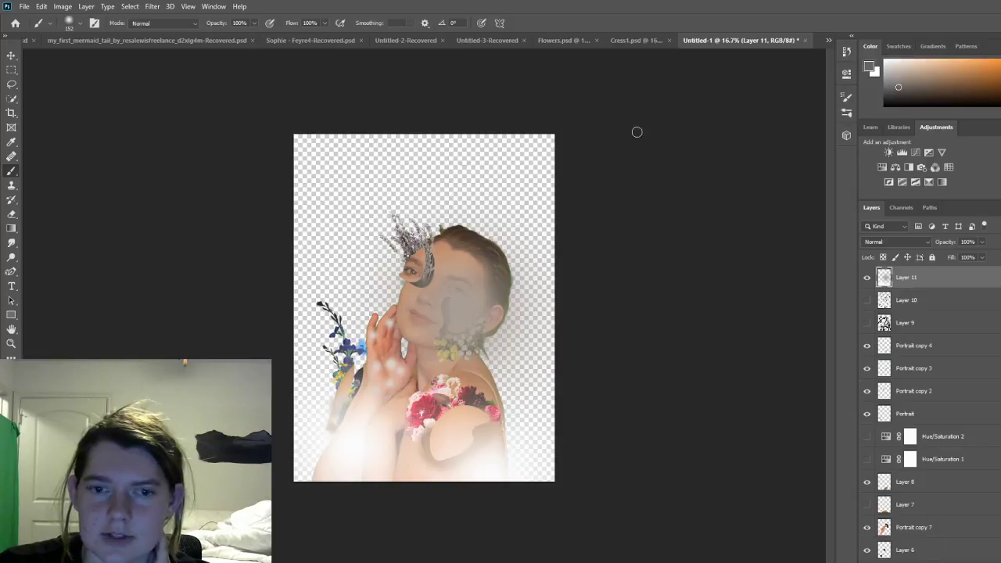
left_click(67, 24)
left_click_drag(115, 54, 127, 58)
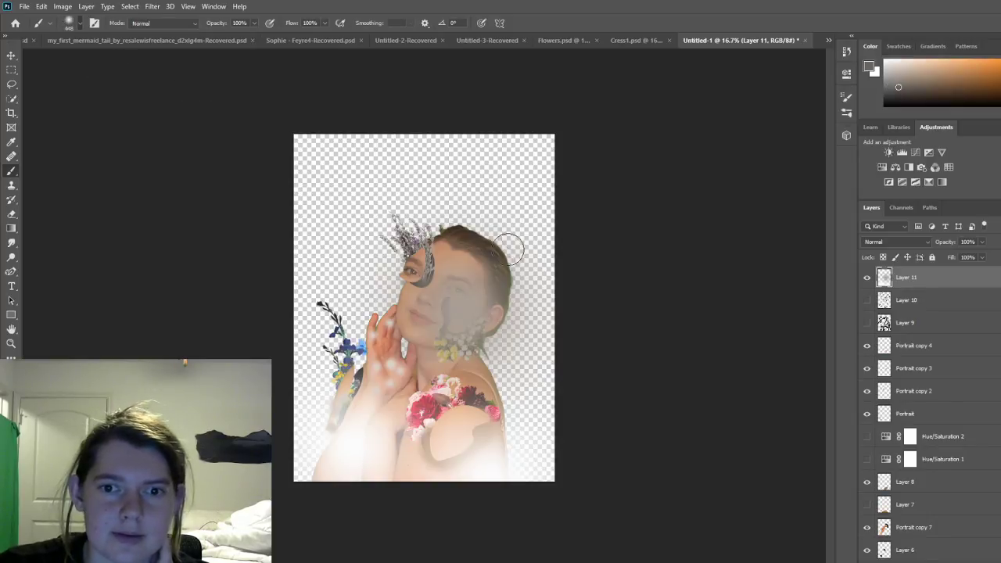
mouse_move(417, 272)
left_mouse_down()
mouse_move(406, 313)
mouse_move(375, 326)
mouse_move(368, 371)
mouse_move(353, 362)
mouse_move(333, 378)
mouse_move(332, 411)
left_mouse_up()
left_click_drag(483, 354, 509, 450)
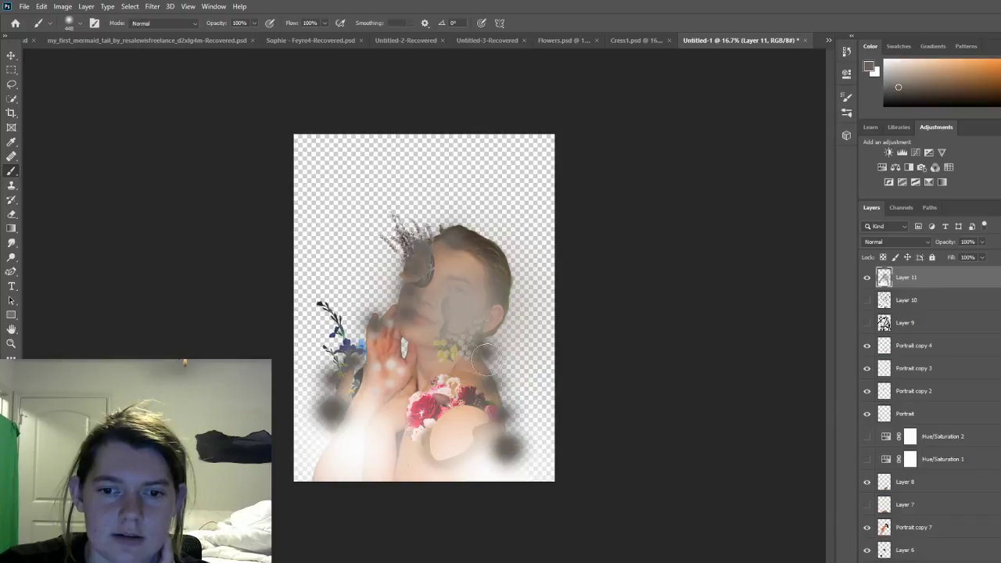
left_click_drag(489, 348, 507, 470)
left_click_drag(359, 330, 317, 446)
mouse_move(445, 224)
left_mouse_down()
mouse_move(411, 288)
mouse_move(384, 313)
left_mouse_up()
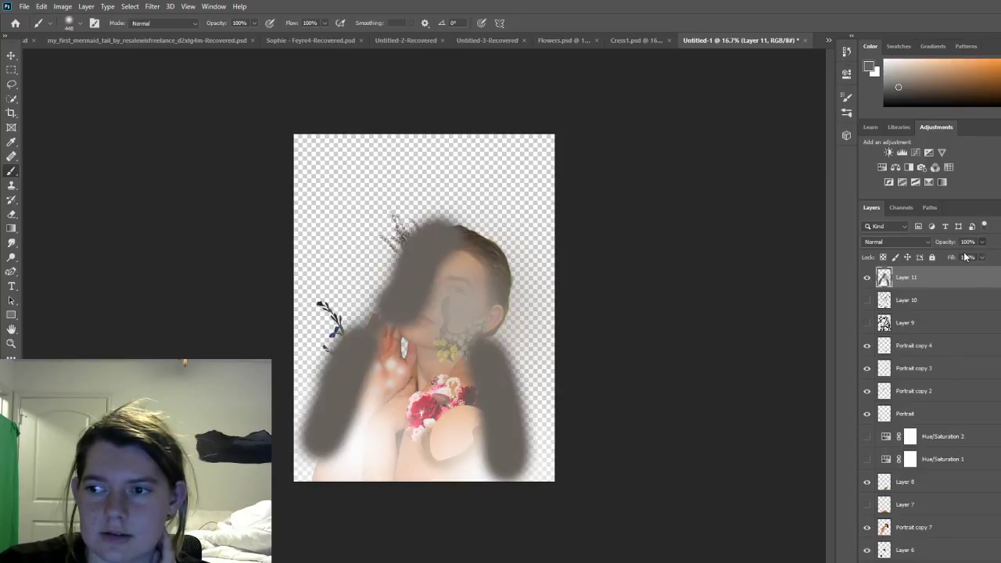
Step: Fade Layer 11 to 0% opacity to compare with the bare portrait, and restore it to 100%
mouse_move(981, 243)
left_mouse_down()
mouse_move(964, 264)
mouse_move(887, 273)
left_mouse_up()
mouse_move(928, 258)
left_mouse_down()
mouse_move(989, 259)
mouse_move(953, 285)
mouse_move(822, 295)
mouse_move(930, 298)
mouse_move(861, 303)
left_mouse_up()
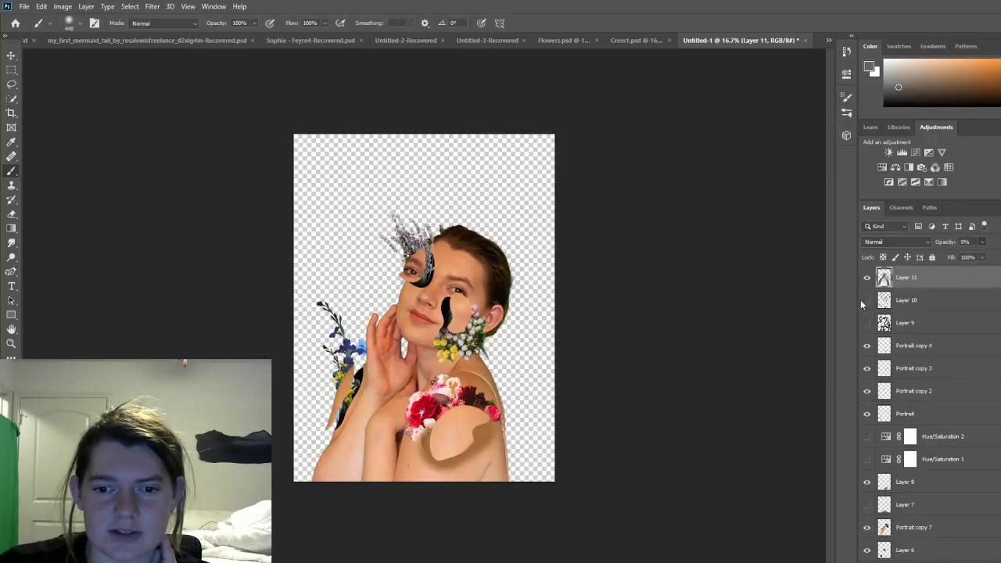
left_click_drag(964, 258, 1000, 258)
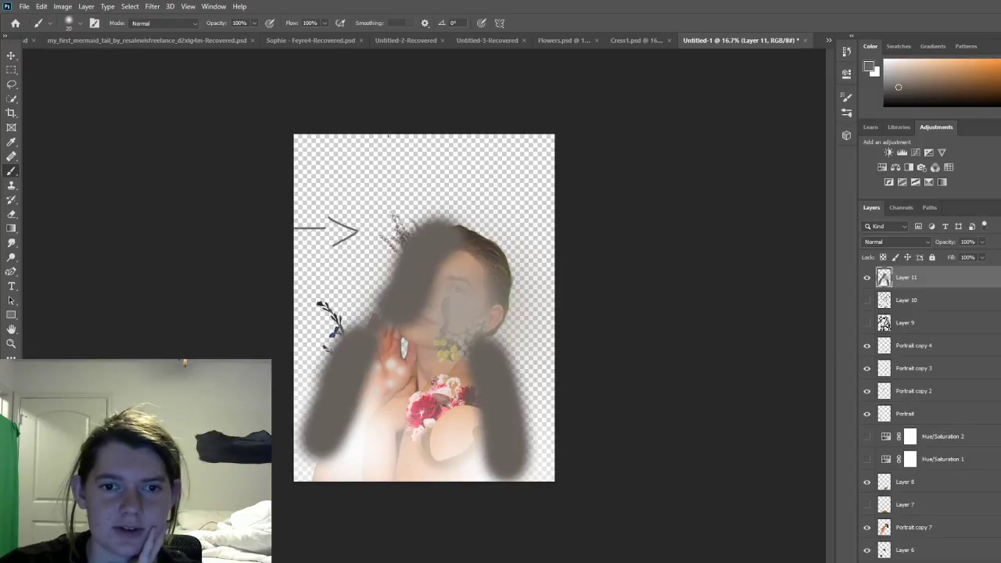
Step: With a thin 20-pixel grey brush, draw arrows pointing at the figure from several sides and circle the head
mouse_move(389, 158)
left_mouse_down()
mouse_move(405, 190)
mouse_move(430, 151)
left_mouse_up()
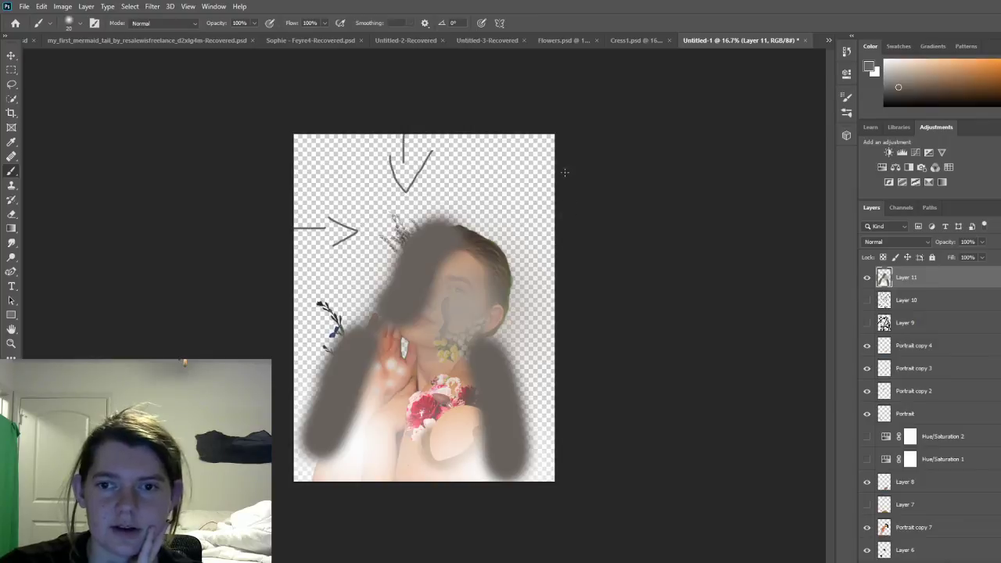
mouse_move(565, 172)
left_mouse_down()
mouse_move(498, 221)
mouse_move(494, 211)
mouse_move(486, 233)
mouse_move(535, 232)
left_mouse_up()
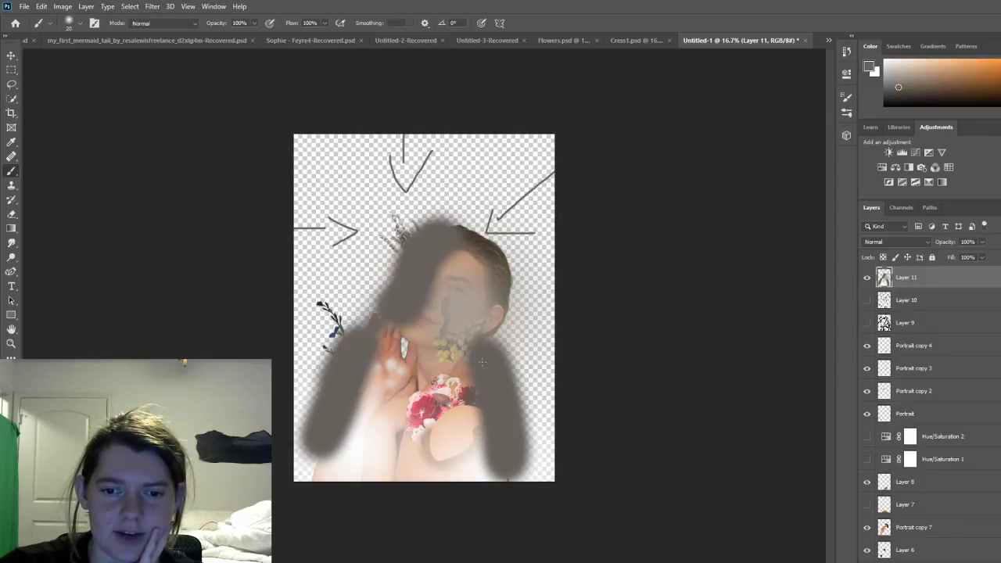
left_click_drag(465, 371, 477, 327)
mouse_move(283, 404)
left_mouse_down()
mouse_move(415, 365)
mouse_move(431, 400)
left_mouse_up()
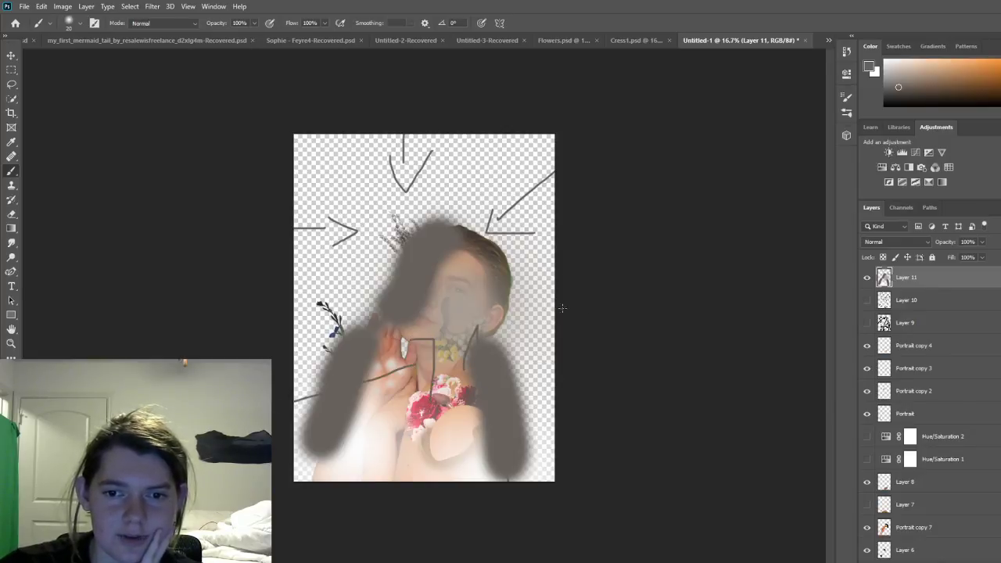
mouse_move(615, 315)
left_mouse_down()
mouse_move(486, 303)
mouse_move(460, 314)
mouse_move(493, 331)
mouse_move(423, 322)
left_mouse_up()
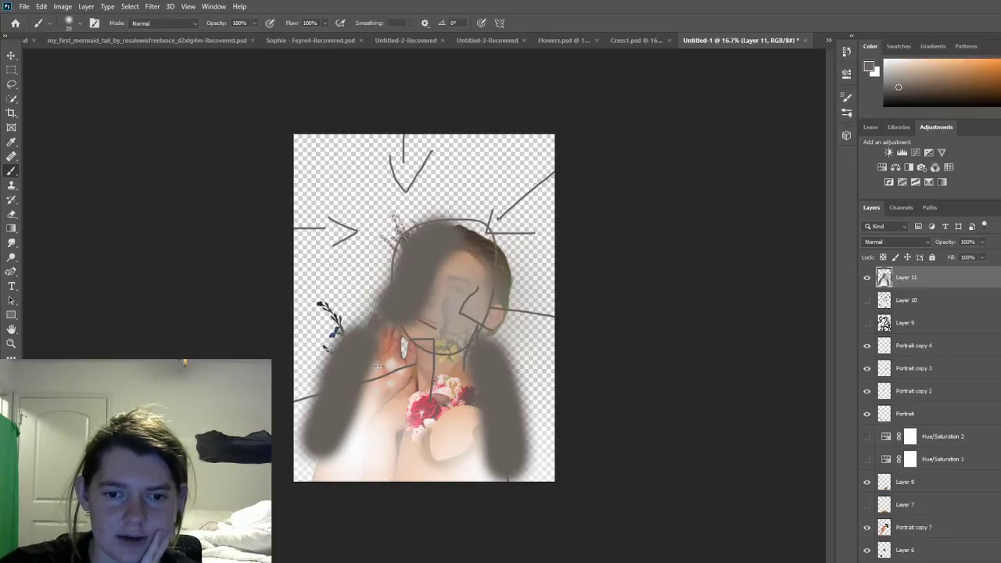
Step: Draw thin grey curves around the arm, chest and shoulder, and two arcs behind the head and back
left_click_drag(379, 405, 344, 481)
left_click_drag(372, 383, 416, 379)
left_click_drag(435, 418, 414, 481)
left_click_drag(452, 389, 434, 475)
left_click_drag(498, 243, 554, 289)
left_click_drag(554, 418, 516, 481)
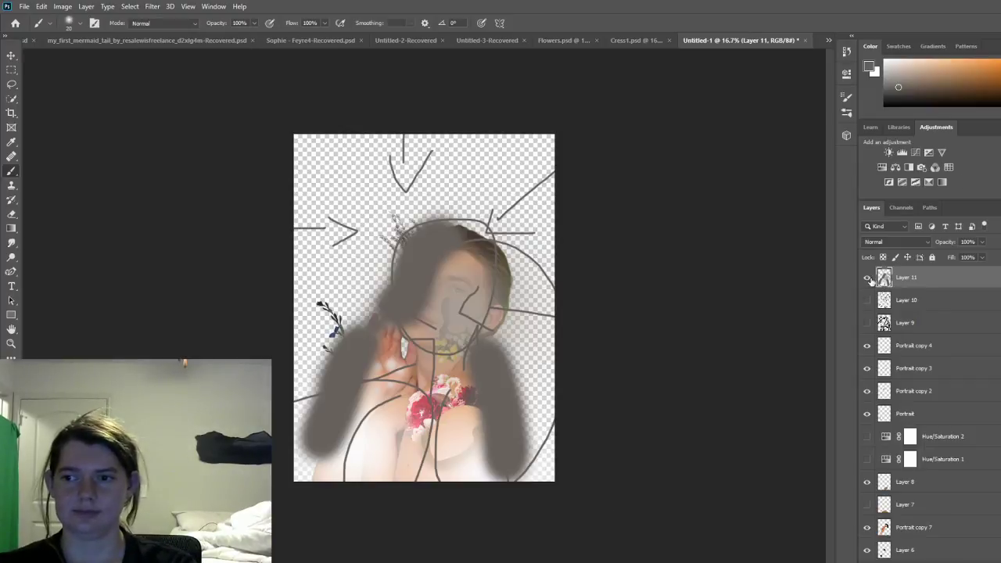
Step: Display the sketch Layers 9, 10 and 11 together for comparison, and hide all three
left_click(867, 277)
left_click(866, 323)
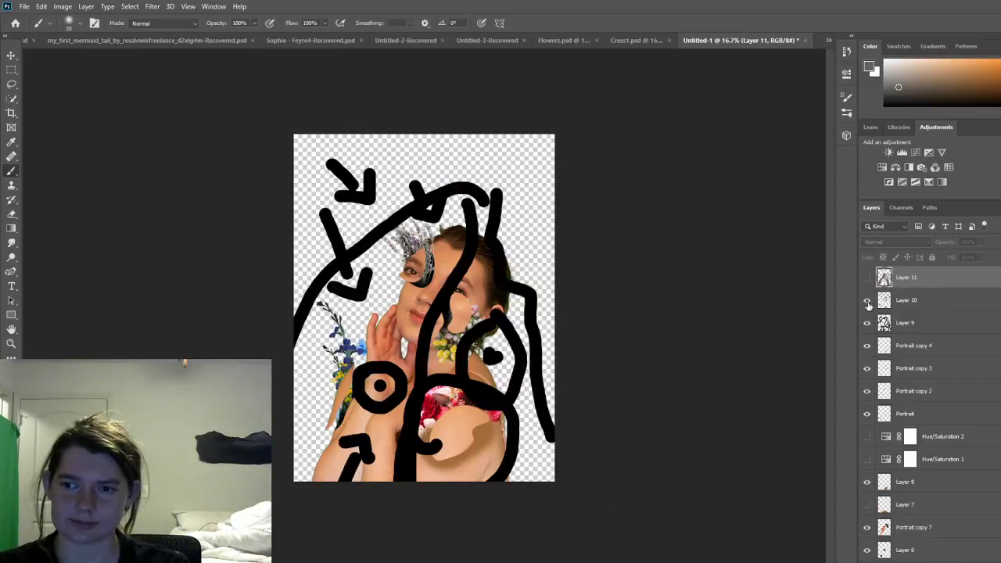
left_click(867, 300)
left_click(867, 277)
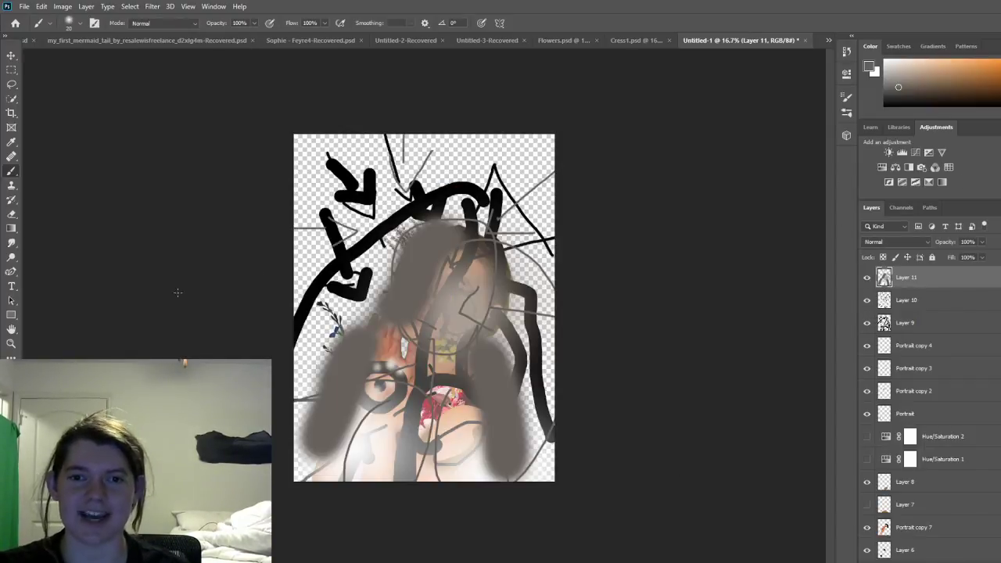
left_click(867, 285)
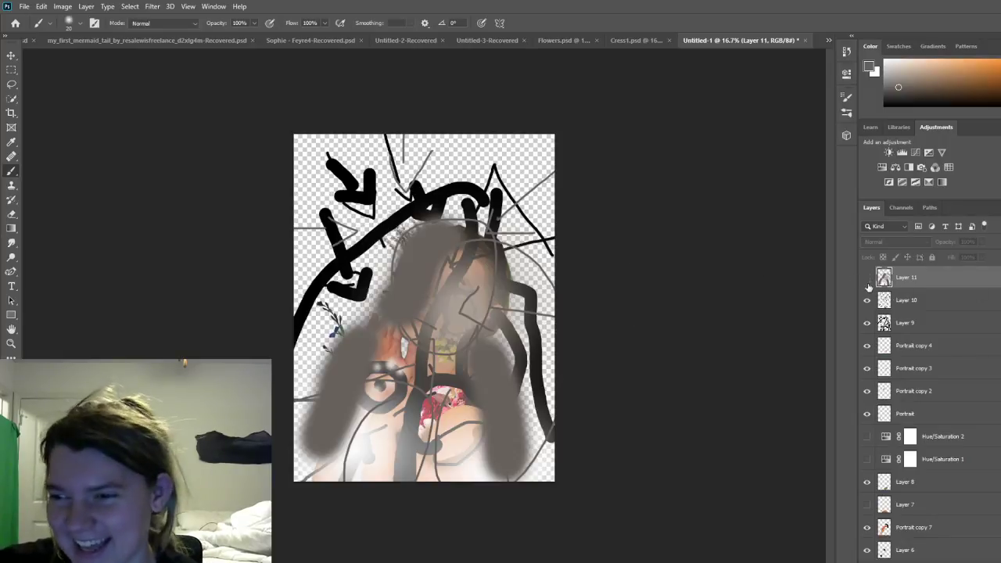
left_click(866, 301)
left_click(867, 323)
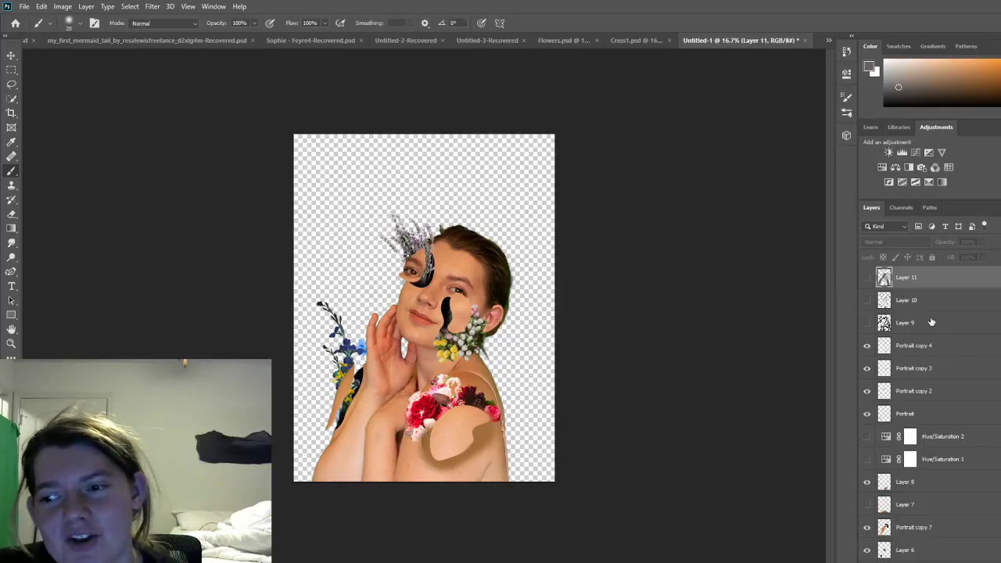
Step: On Layer 8, sample an orange skin tone from the neck and paint it over the back opening, cheek flowers and cheek edge below the eye
scroll(927, 315, "down", 1)
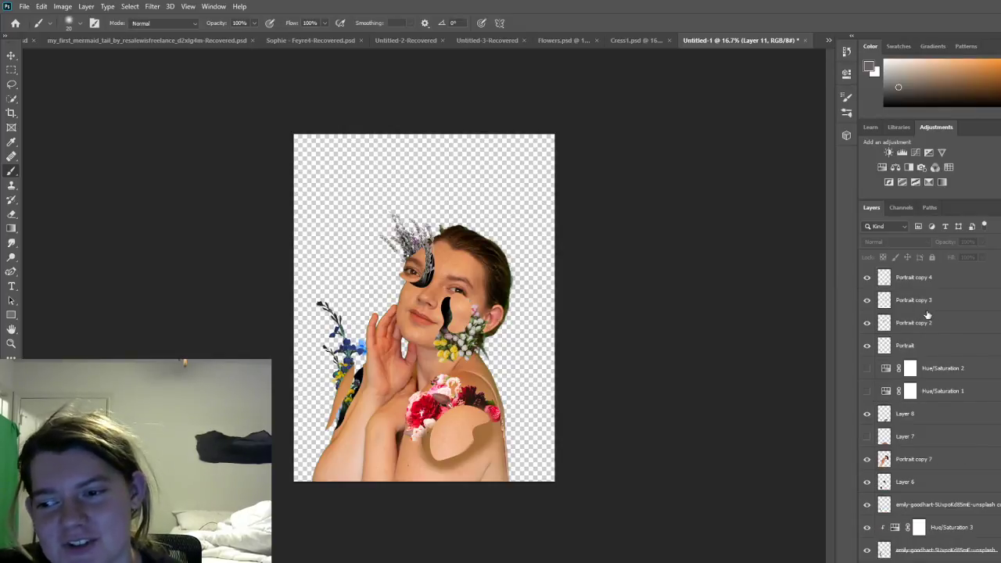
left_click(964, 415)
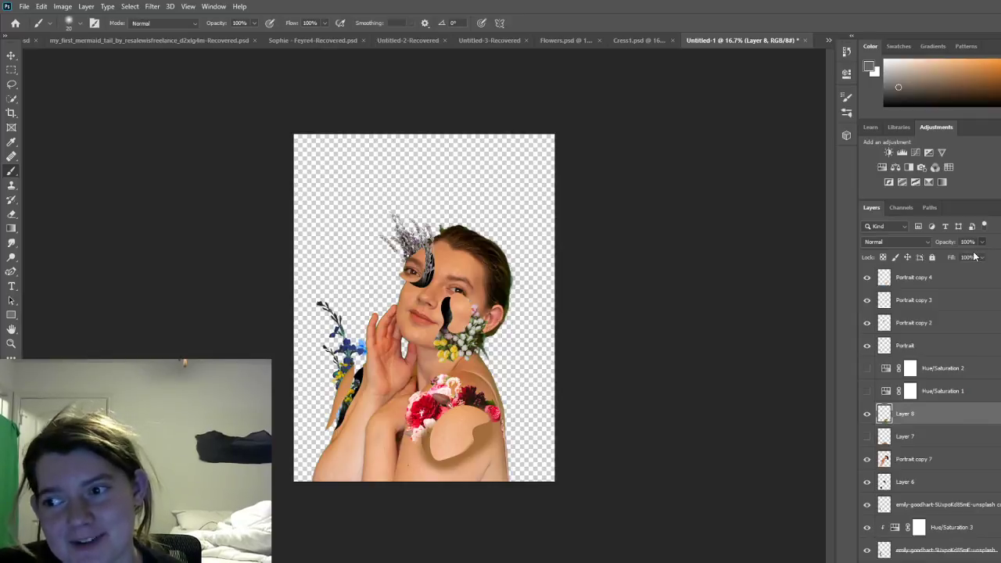
left_click_drag(981, 244, 1000, 258)
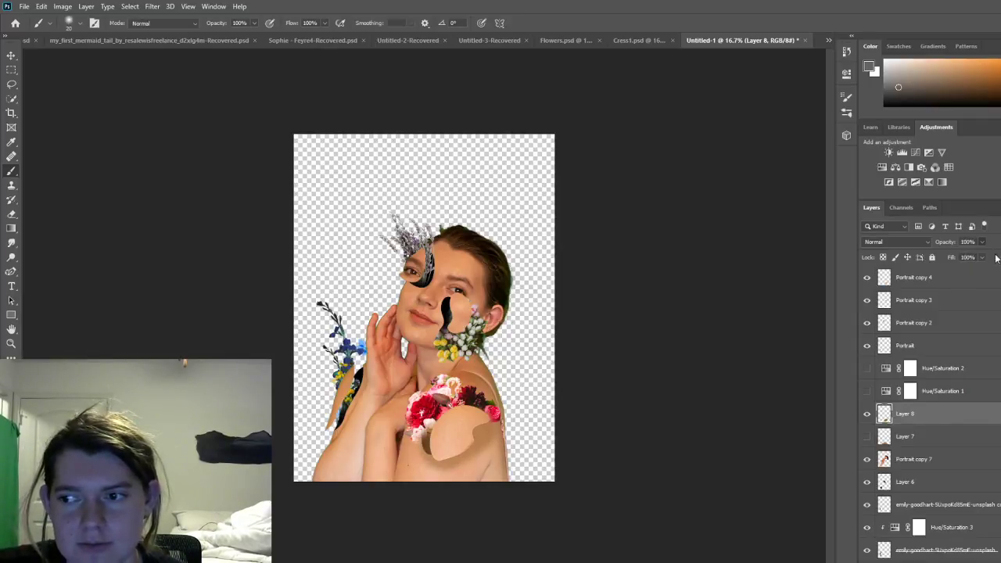
key("i")
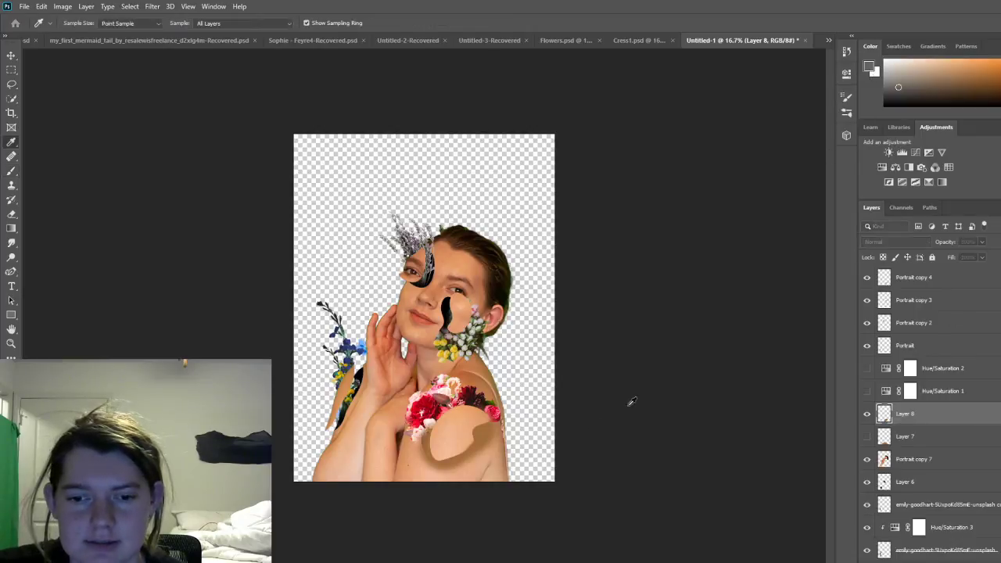
left_click(415, 352)
key("b")
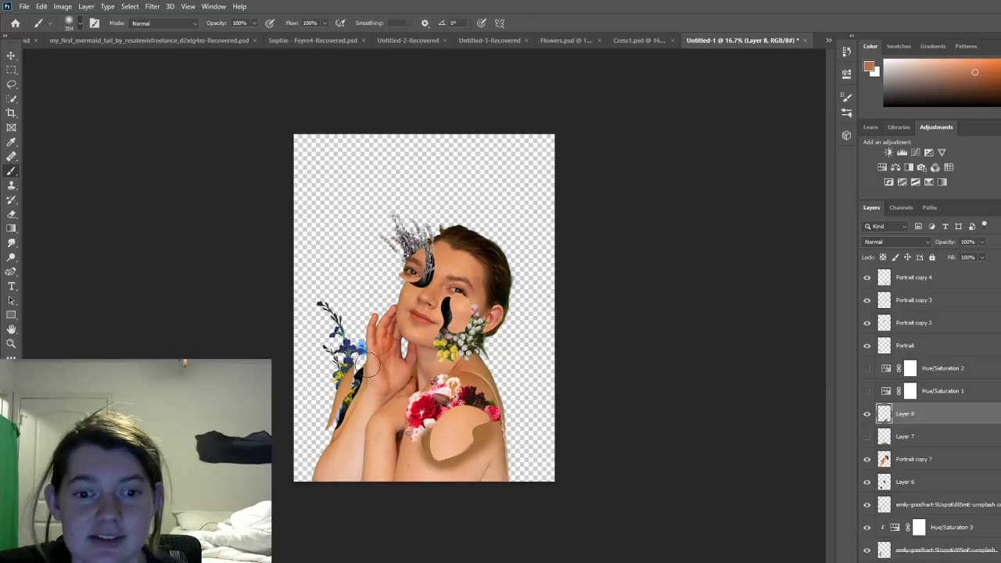
left_click_drag(335, 429, 362, 391)
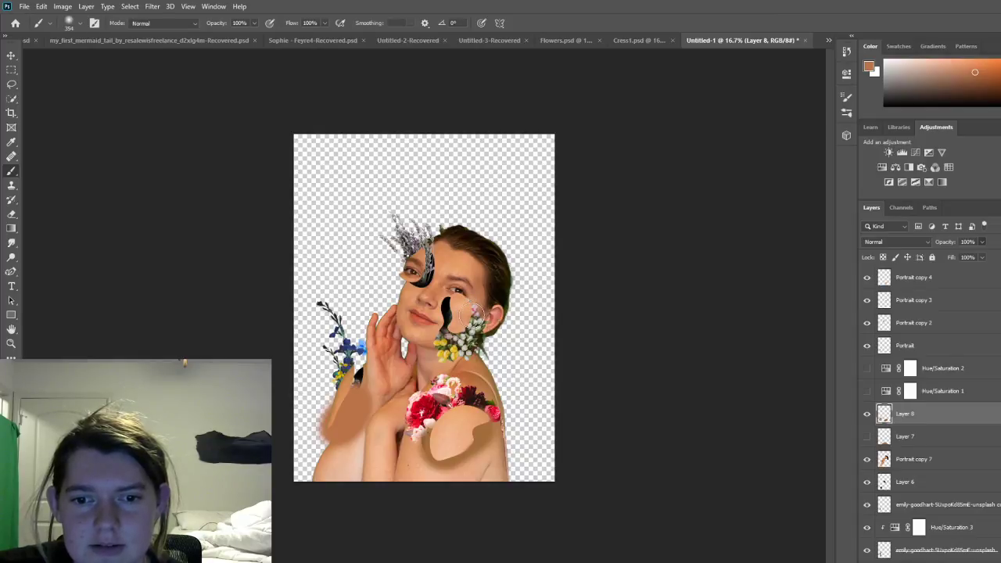
mouse_move(472, 314)
left_mouse_down()
mouse_move(462, 336)
mouse_move(437, 342)
mouse_move(454, 343)
mouse_move(465, 336)
mouse_move(409, 344)
left_mouse_up()
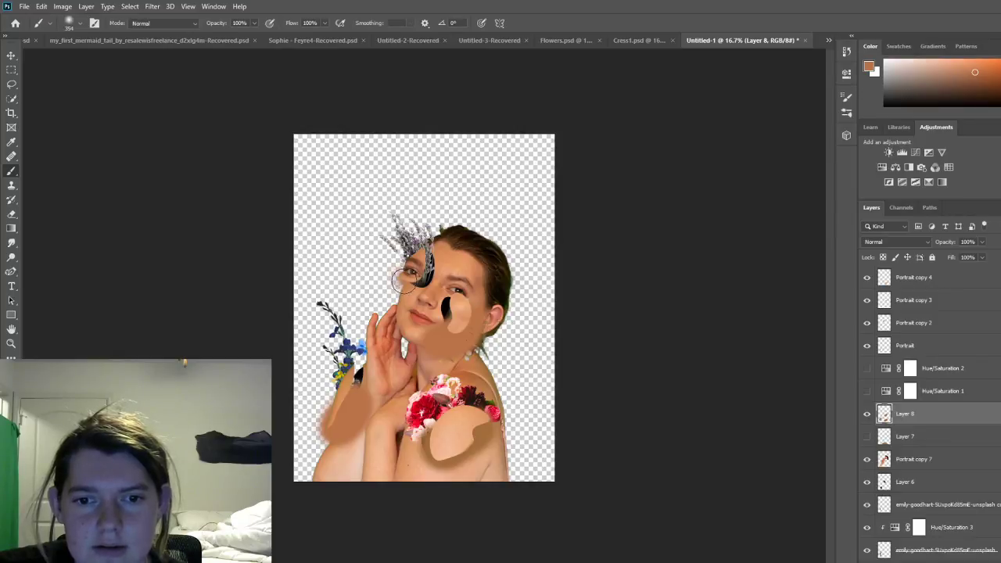
left_click_drag(407, 277, 393, 270)
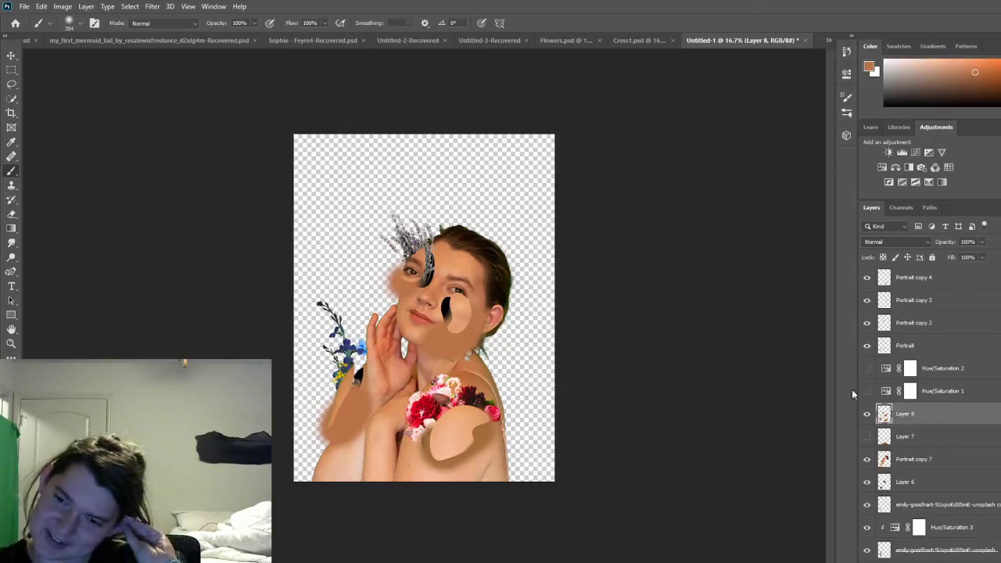
Step: Try clipping Layer 8 to Layer 7, release the clipping, compare with the layer off and on, and hide Layer 8
key("ctrl+alt+g")
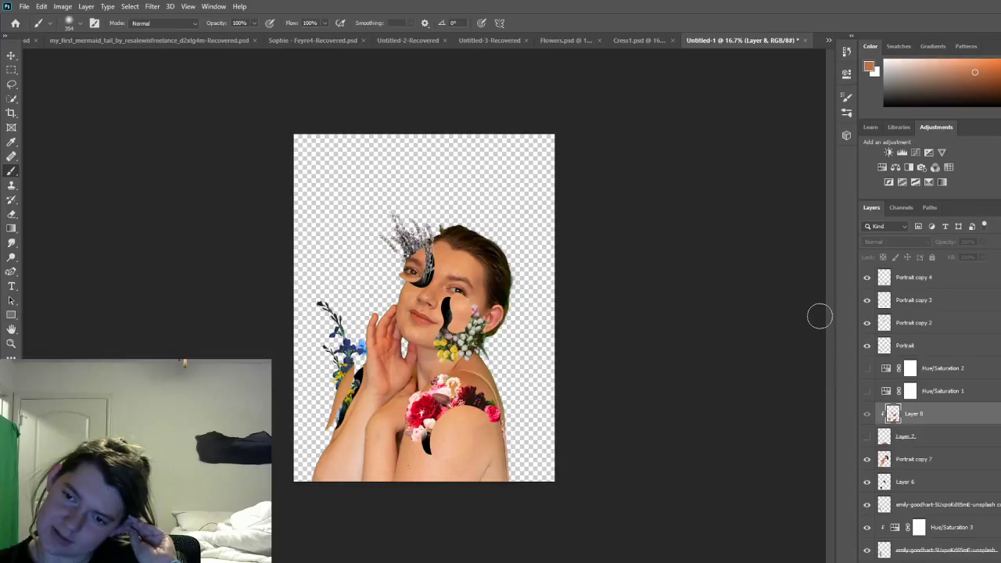
key("ctrl+alt+g")
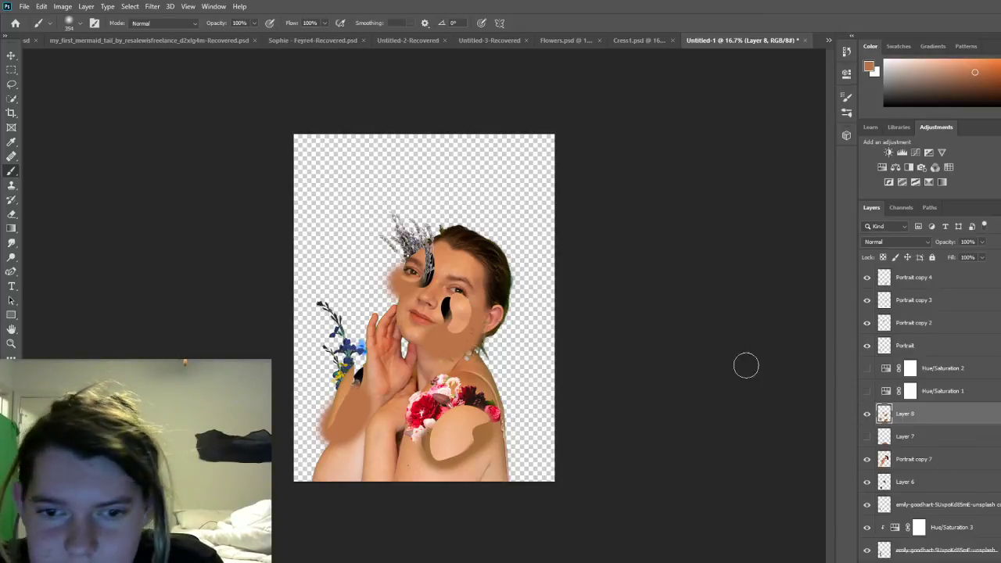
left_click(867, 415)
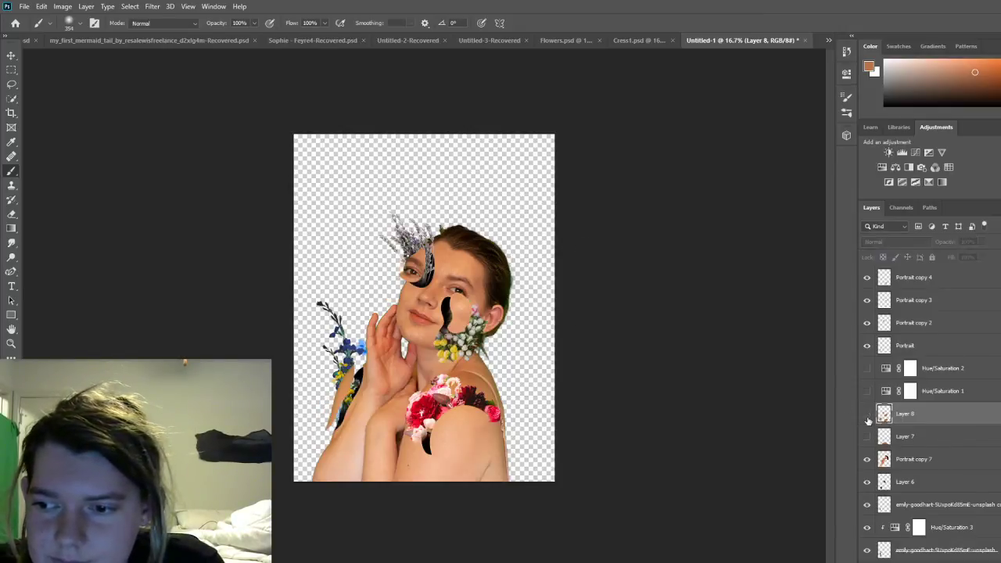
left_click(867, 414)
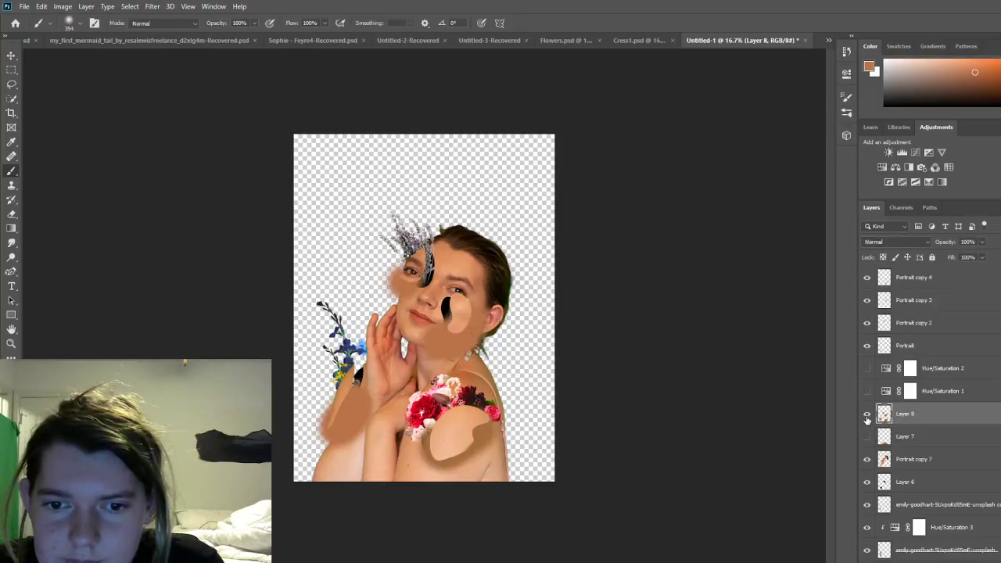
left_click(867, 415)
Step: Load the Portrait copy 5 outline as an inverted selection, and make Layer 8 active and visible
scroll(872, 438, "down", 4)
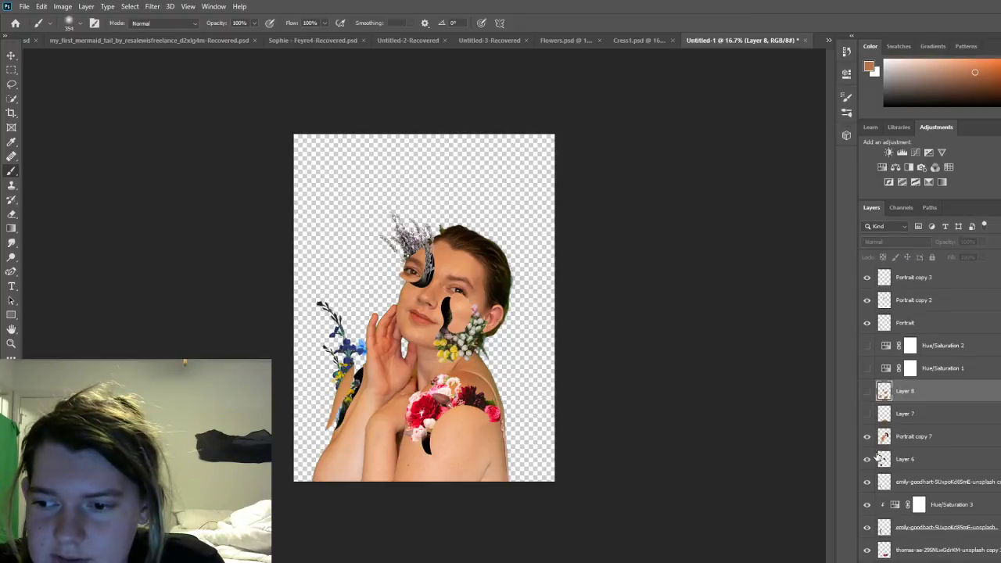
scroll(876, 451, "down", 2)
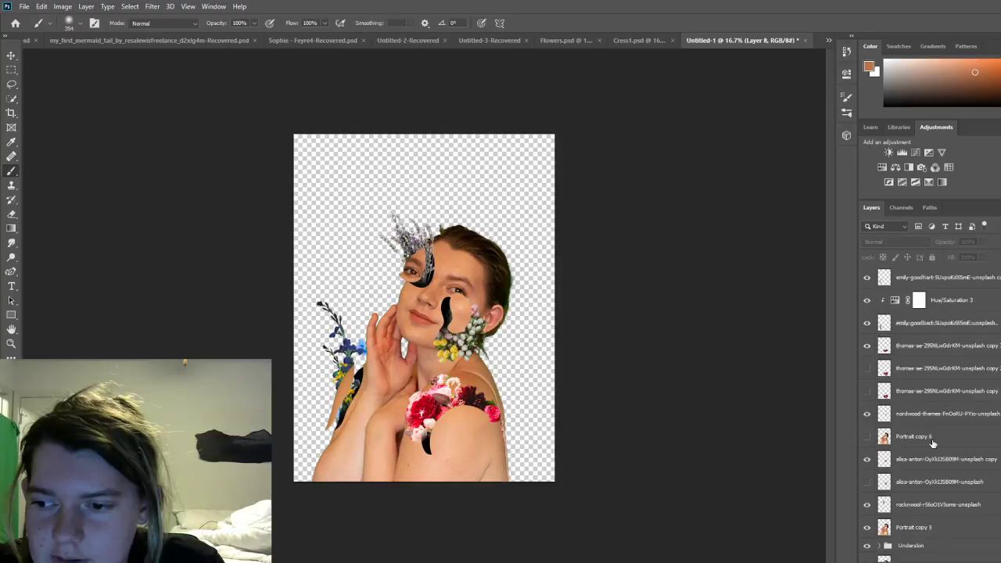
left_click(932, 438)
scroll(932, 442, "down", 2)
left_click(911, 462)
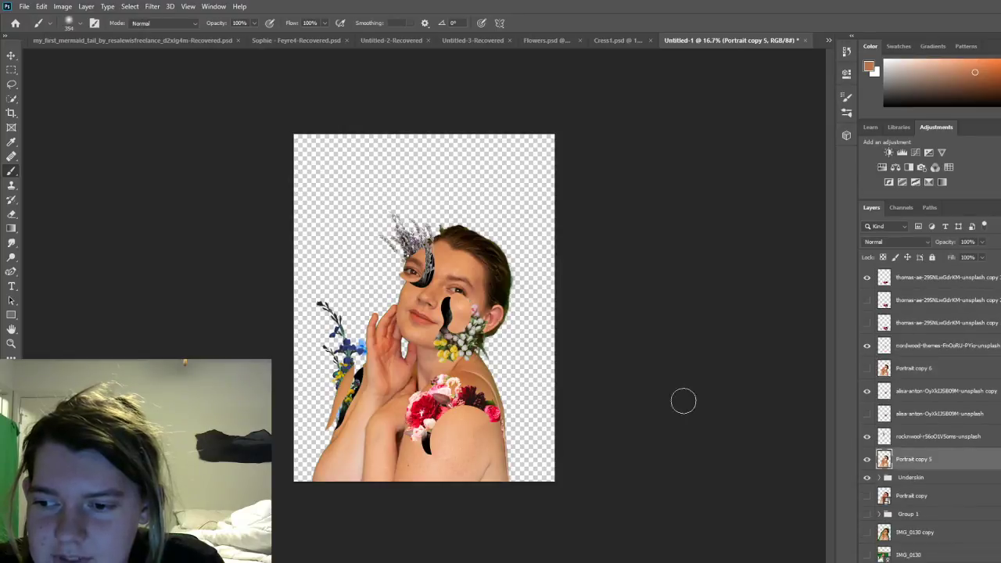
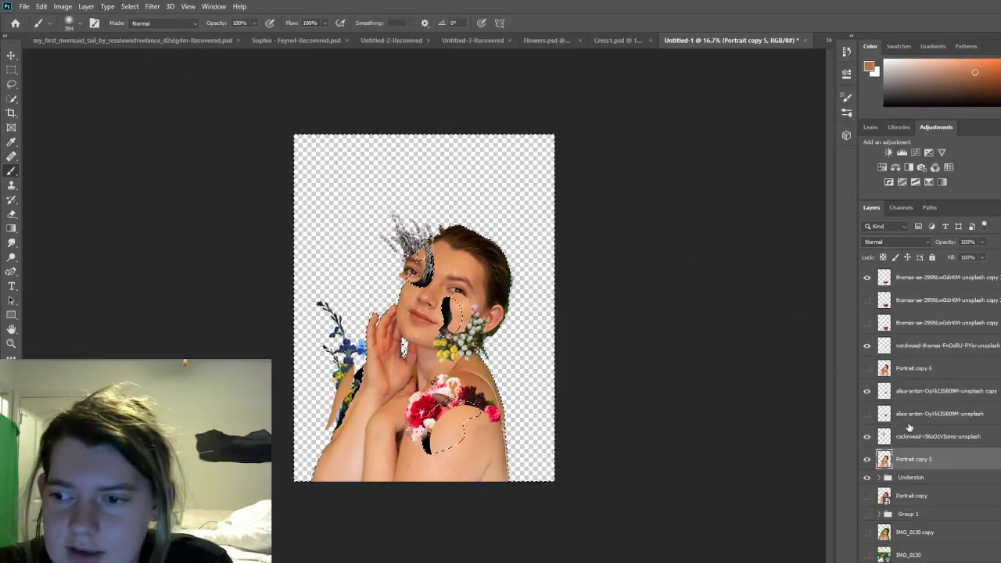
scroll(910, 426, "up", 4)
scroll(909, 426, "up", 5)
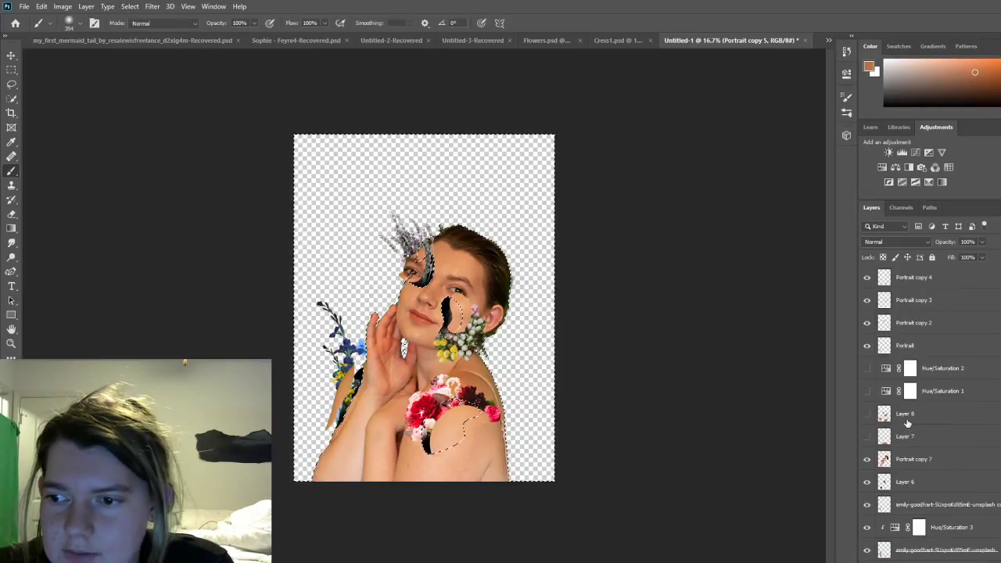
left_click(906, 418)
left_click(867, 414)
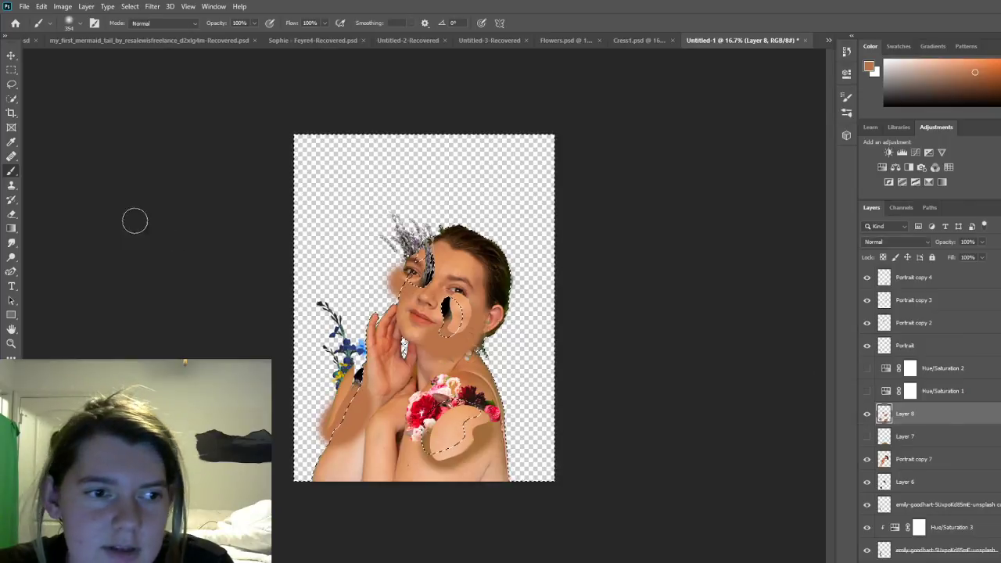
Step: Erase the Layer 8 skin-tone paint that spills outside the body and into the cut-out openings, and clear the selection
left_click(11, 213)
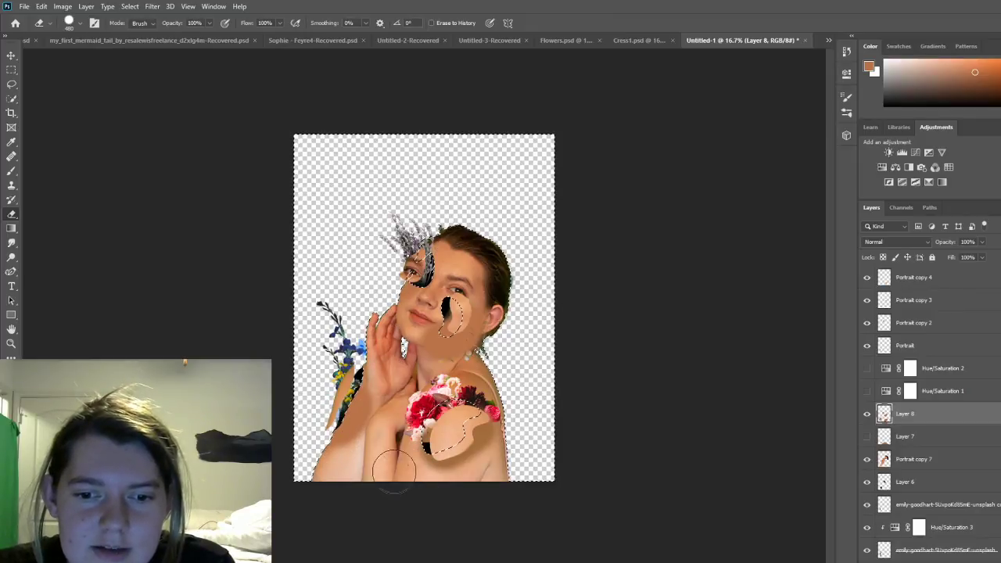
left_click_drag(425, 440, 424, 435)
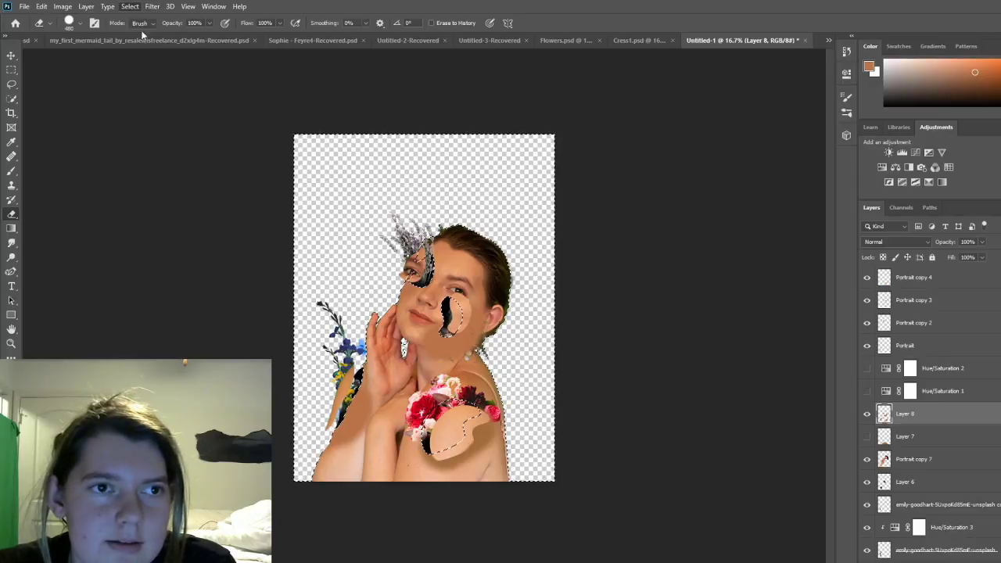
key("ctrl+d")
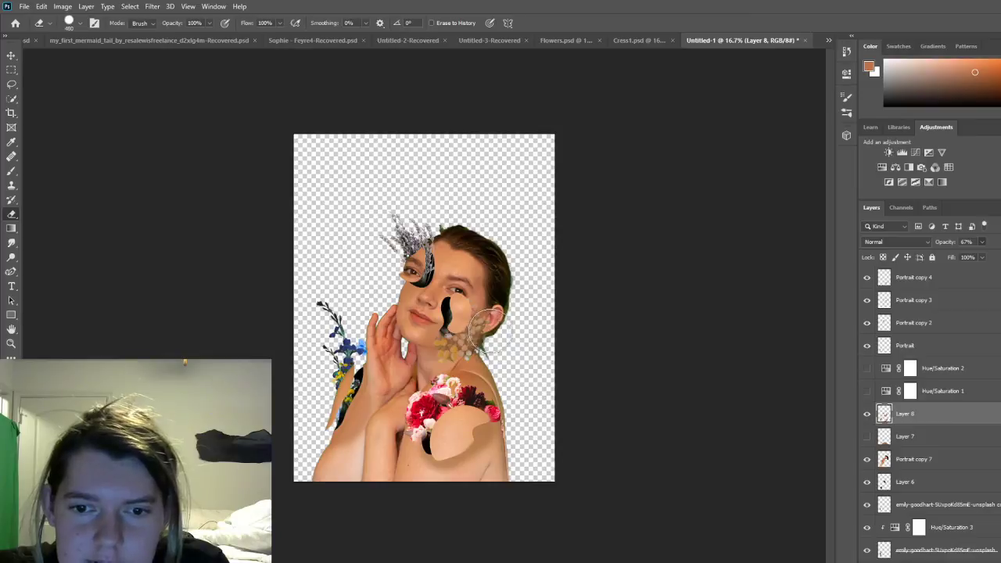
Step: Lower Layer 8's opacity to 67%, and erase its paint from the cheek flowers, softening the eraser's edge
mouse_move(467, 326)
left_mouse_down()
mouse_move(474, 341)
mouse_move(480, 316)
mouse_move(481, 335)
mouse_move(486, 327)
mouse_move(467, 344)
mouse_move(471, 366)
left_mouse_up()
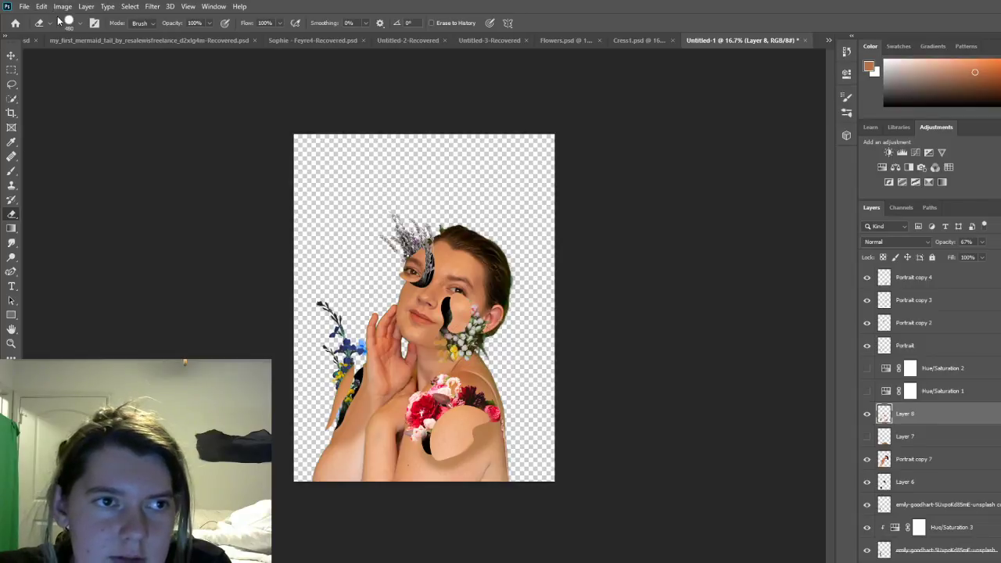
key("shift+bracketleft")
key("shift+bracketleft")
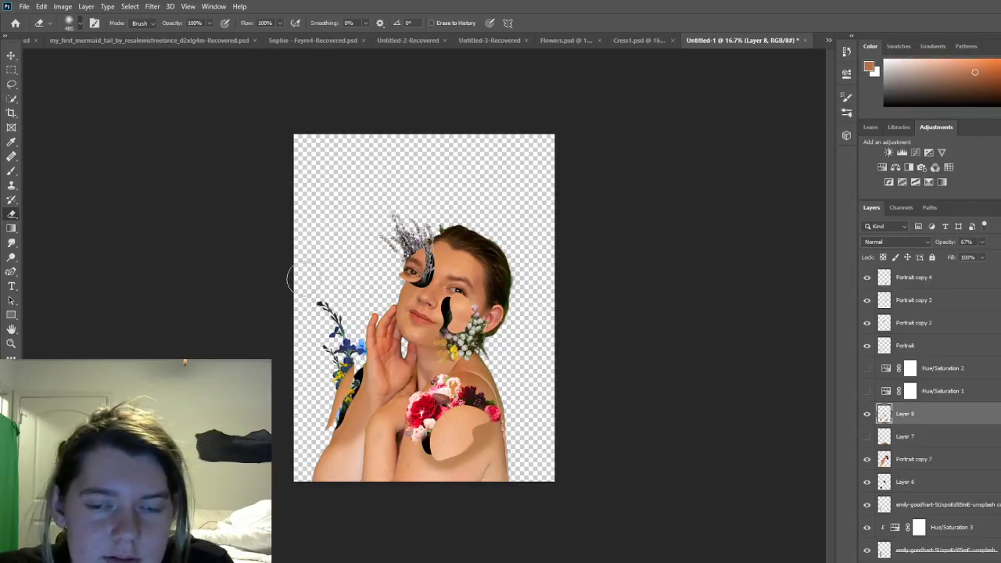
mouse_move(460, 338)
left_mouse_down()
mouse_move(473, 349)
mouse_move(446, 341)
mouse_move(461, 358)
mouse_move(446, 340)
left_mouse_up()
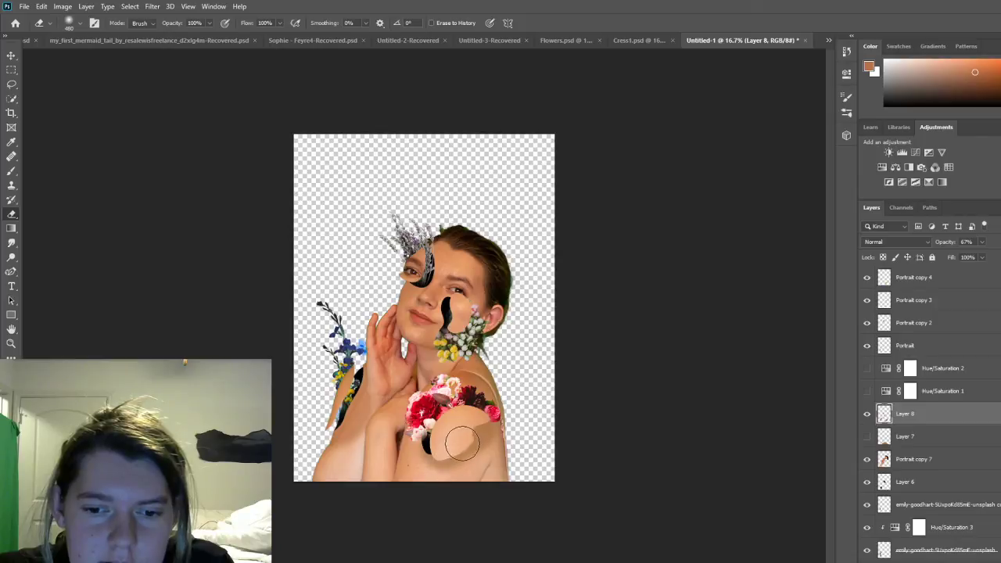
Step: Compare the portrait with Layer 8 off and on, and raise the layer's opacity to 90%
left_click(867, 414)
left_click(867, 413)
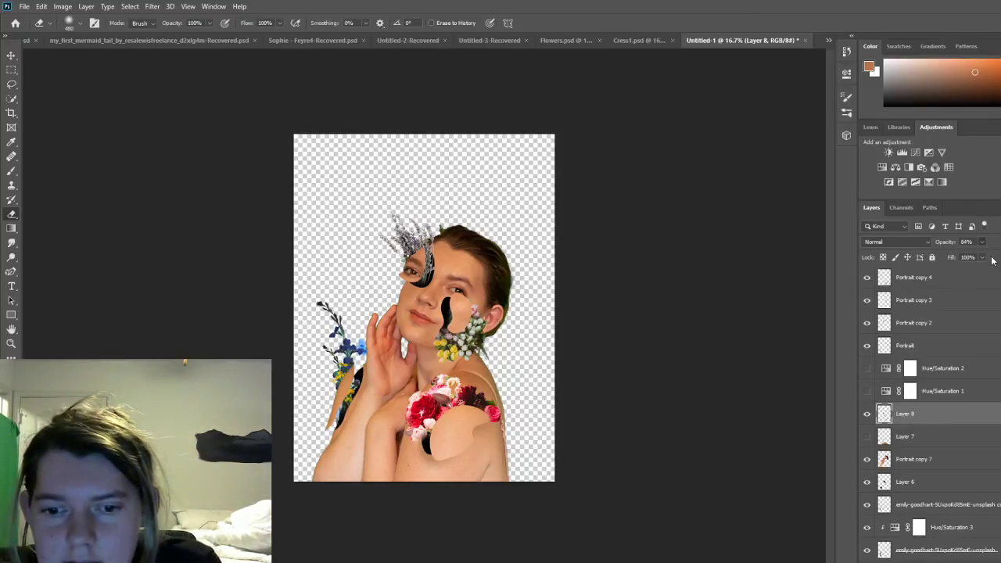
left_click_drag(992, 260, 995, 262)
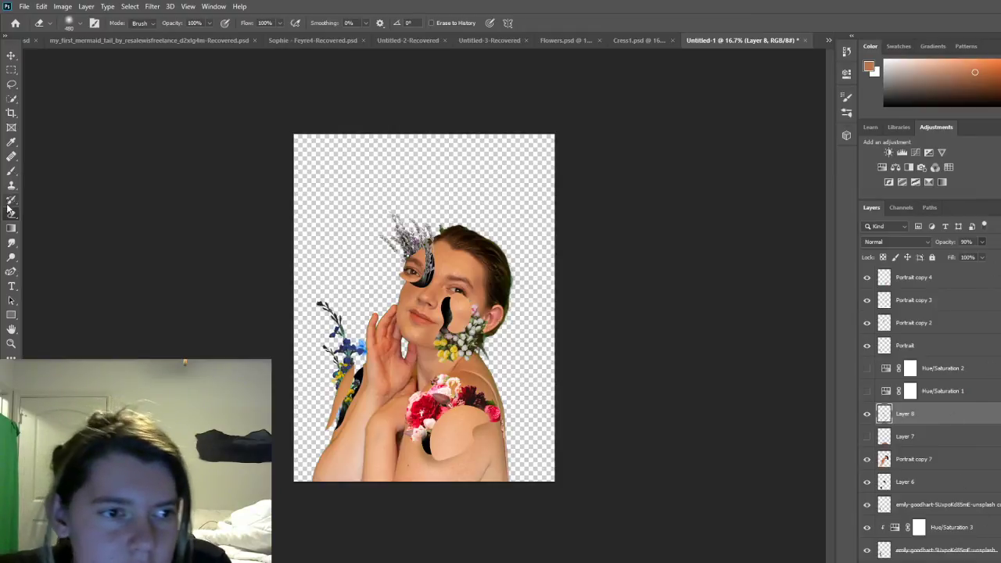
Step: On Layer 8, paint orange skin-tone shading along the lower edge of the shoulder cut-out, first with a small soft brush and again with a larger one
left_click(11, 171)
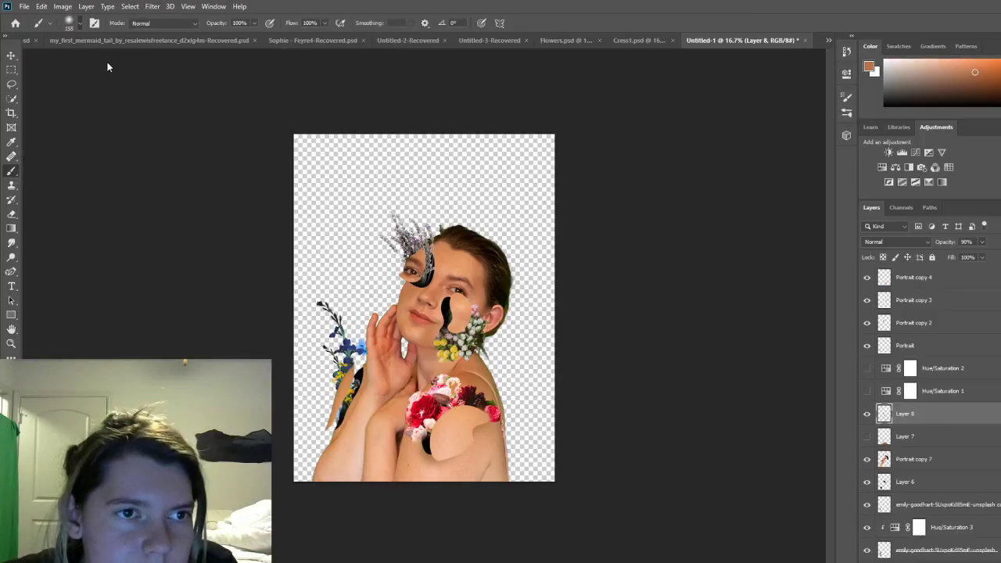
key("bracketleft")
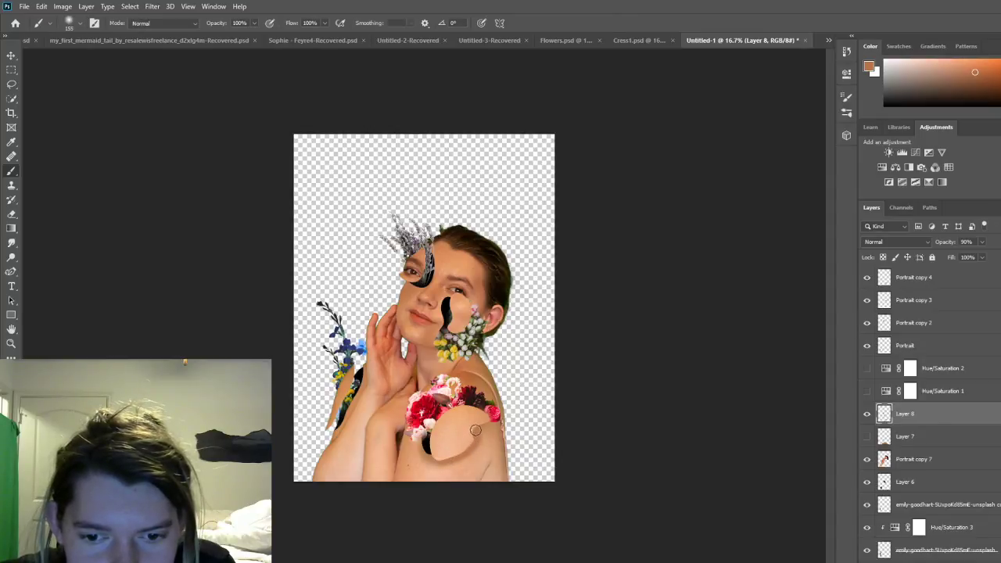
left_click_drag(480, 427, 437, 456)
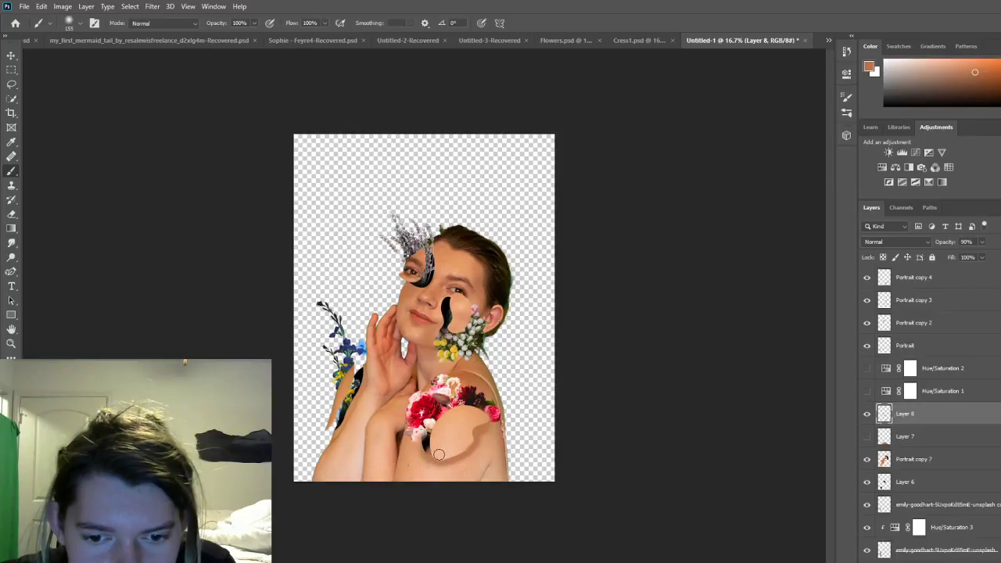
left_click(11, 213)
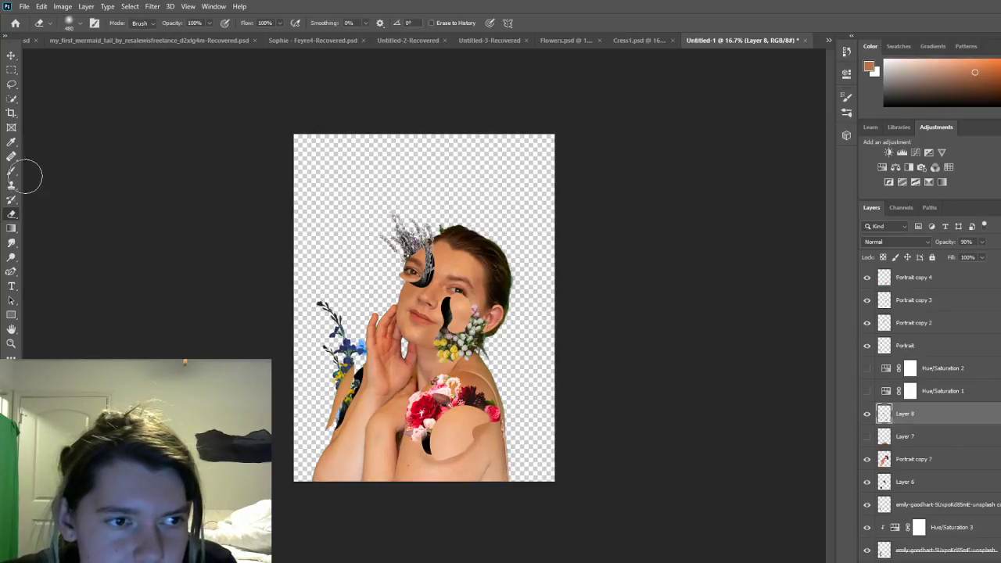
left_click(11, 171)
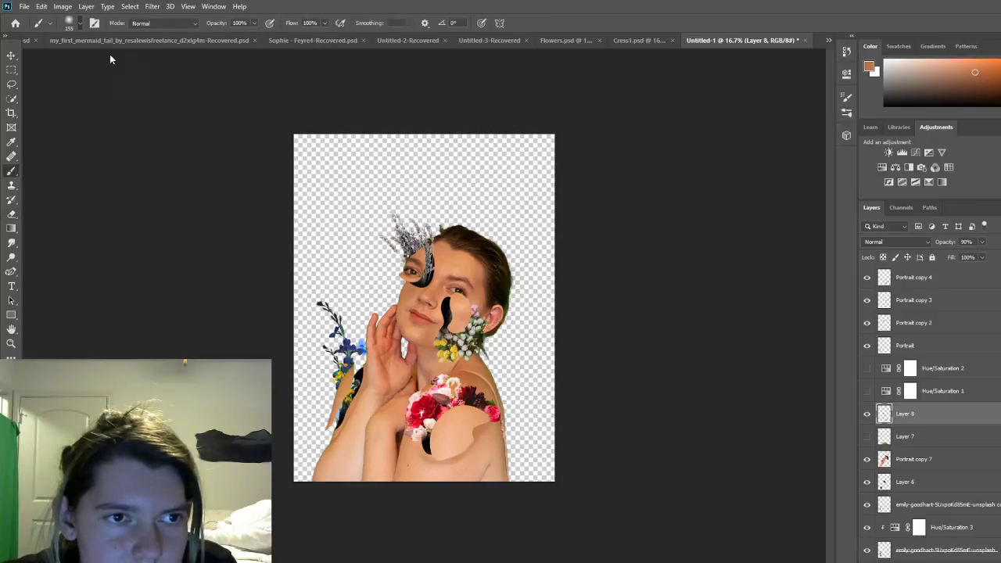
left_click_drag(112, 56, 121, 57)
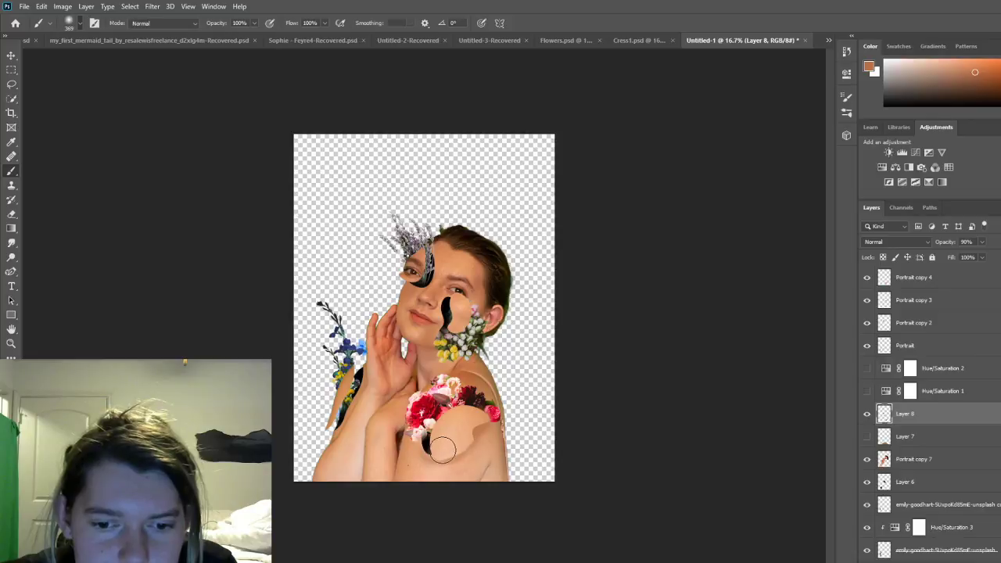
mouse_move(440, 452)
left_mouse_down()
mouse_move(465, 449)
mouse_move(483, 423)
mouse_move(458, 449)
left_mouse_up()
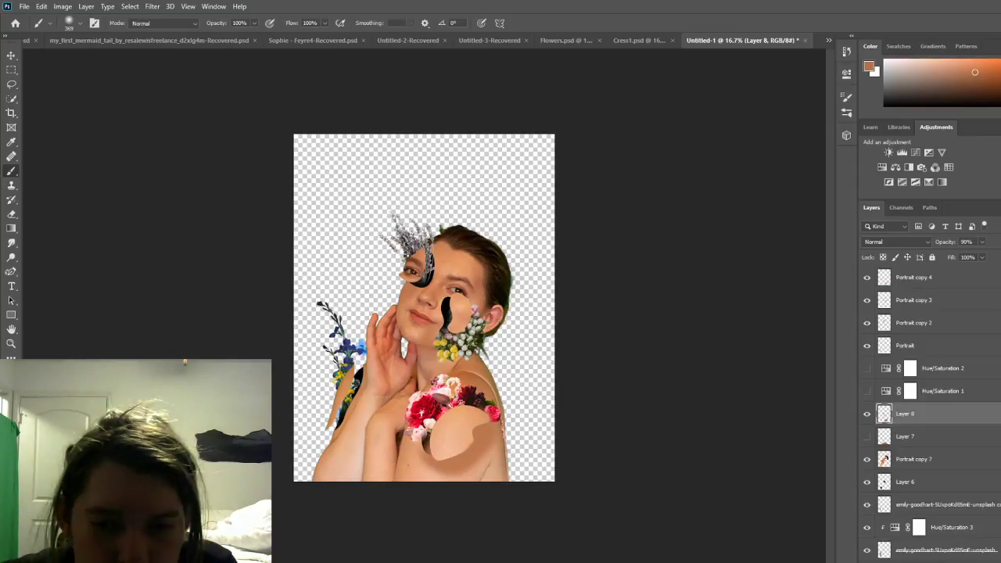